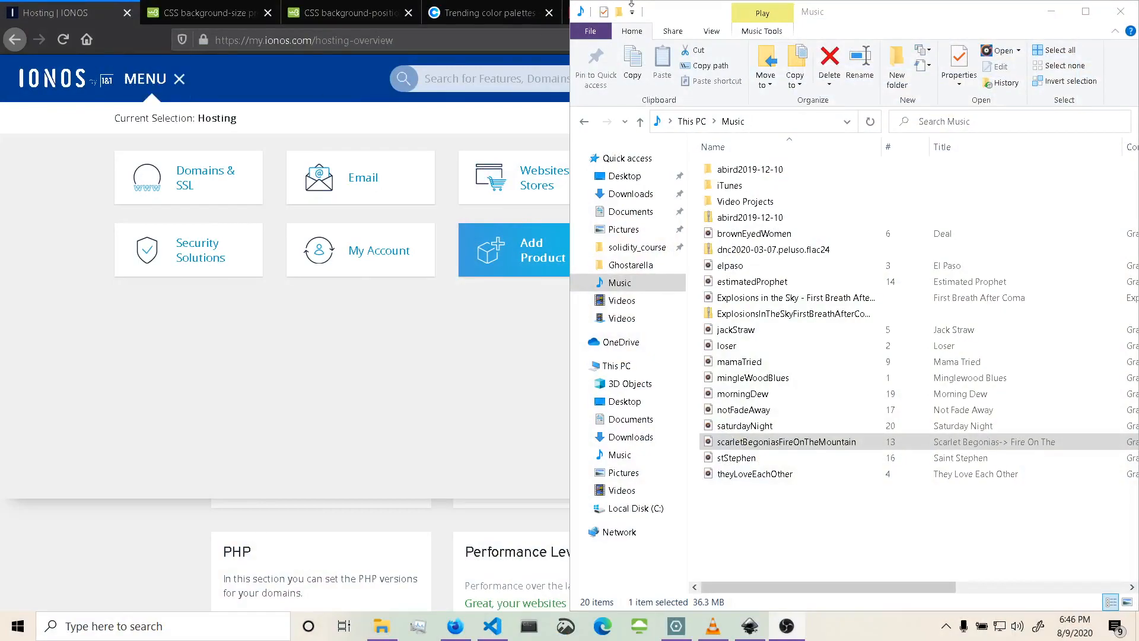
Compare the LCD fonts previewed on dafont with the style guide open in Inkscape.
click(1051, 12)
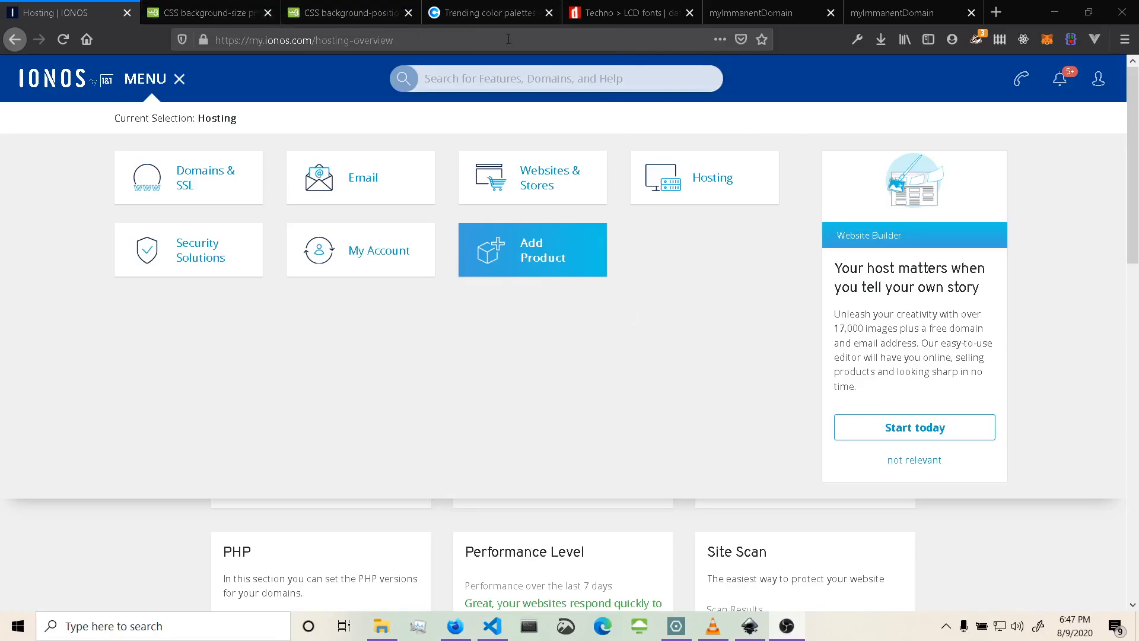
click(613, 19)
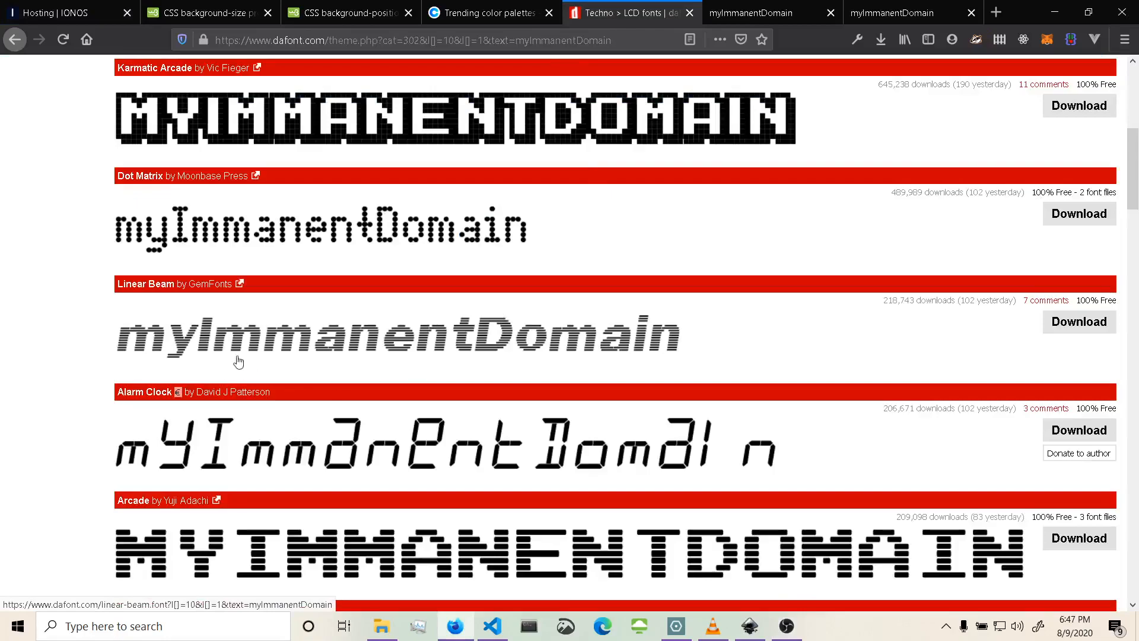
scroll(534, 411, up, 7)
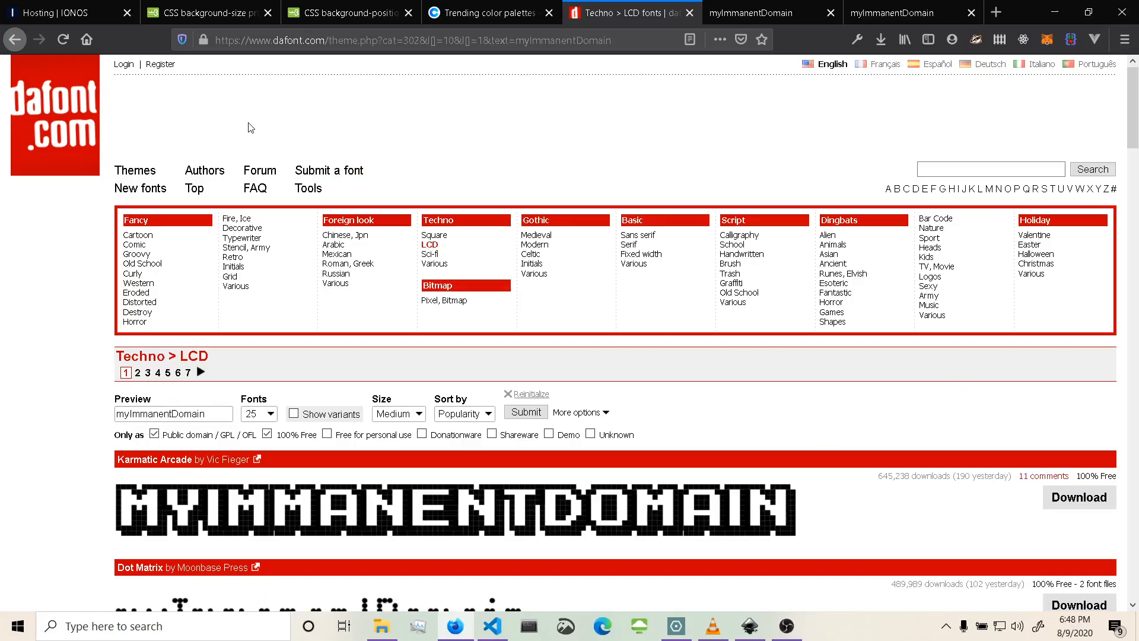
click(749, 626)
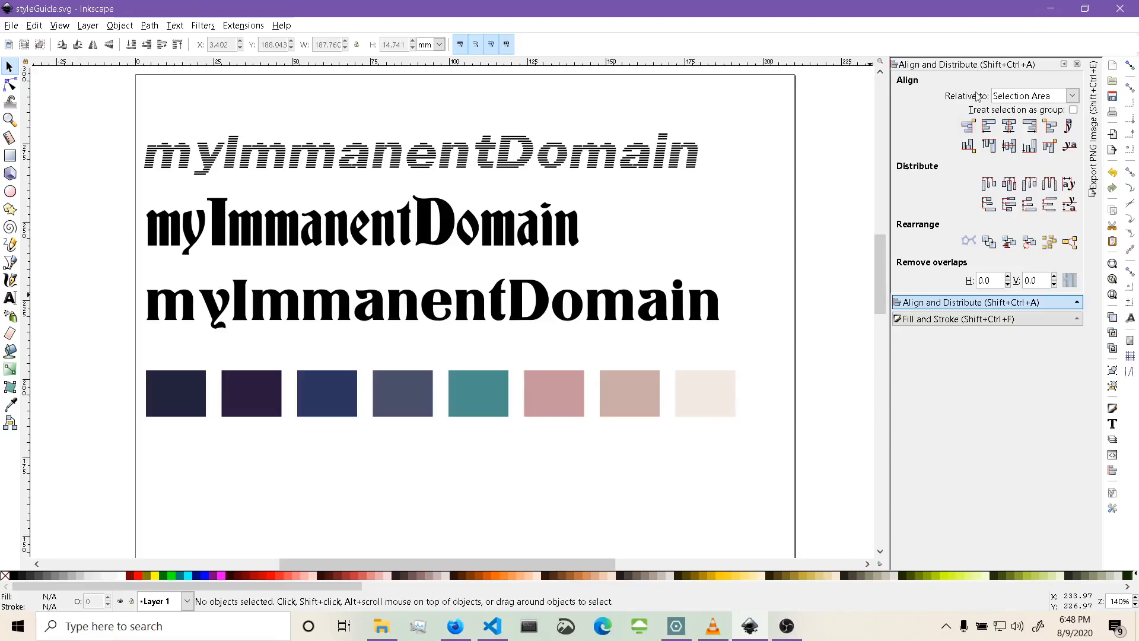
click(1050, 9)
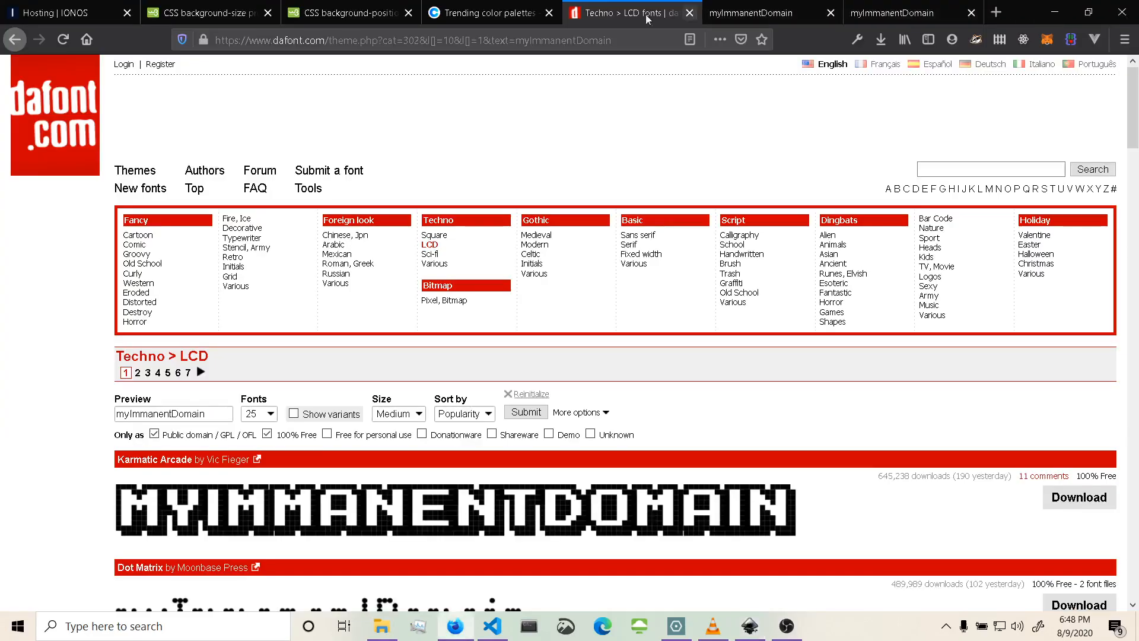
Browse the trending colour palettes on Coolors.
click(469, 13)
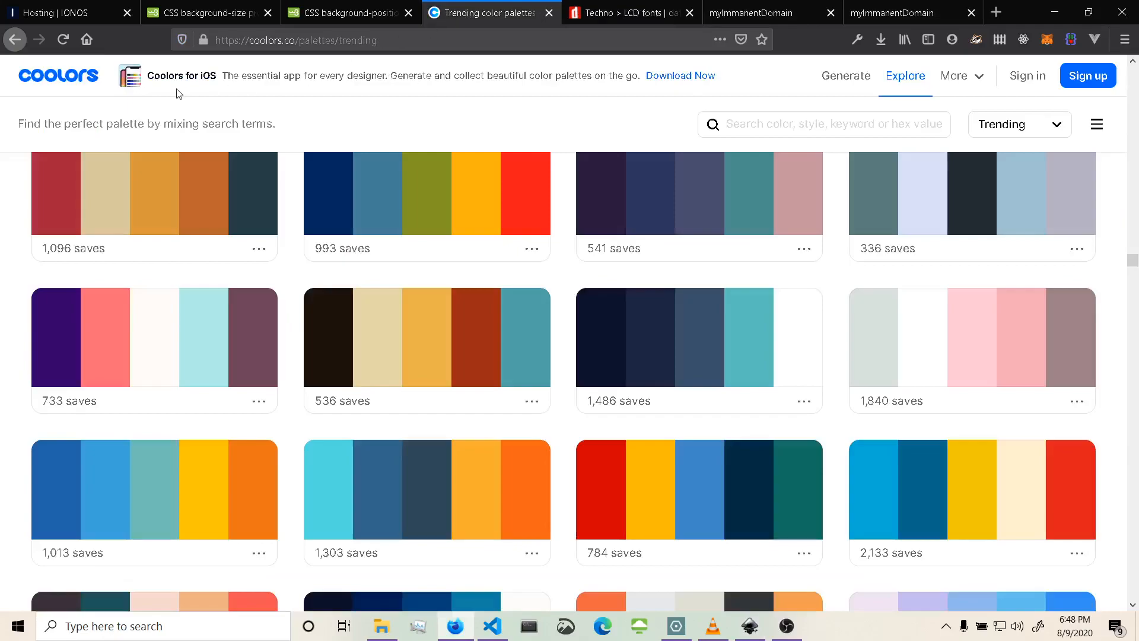
scroll(642, 466, up, 13)
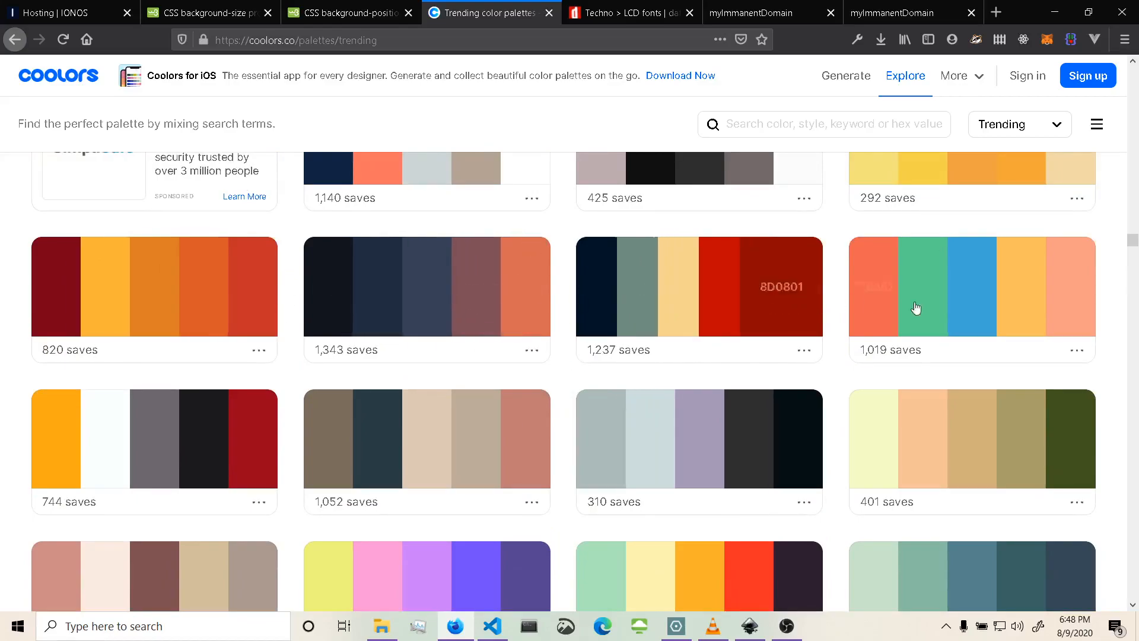
scroll(643, 343, down, 8)
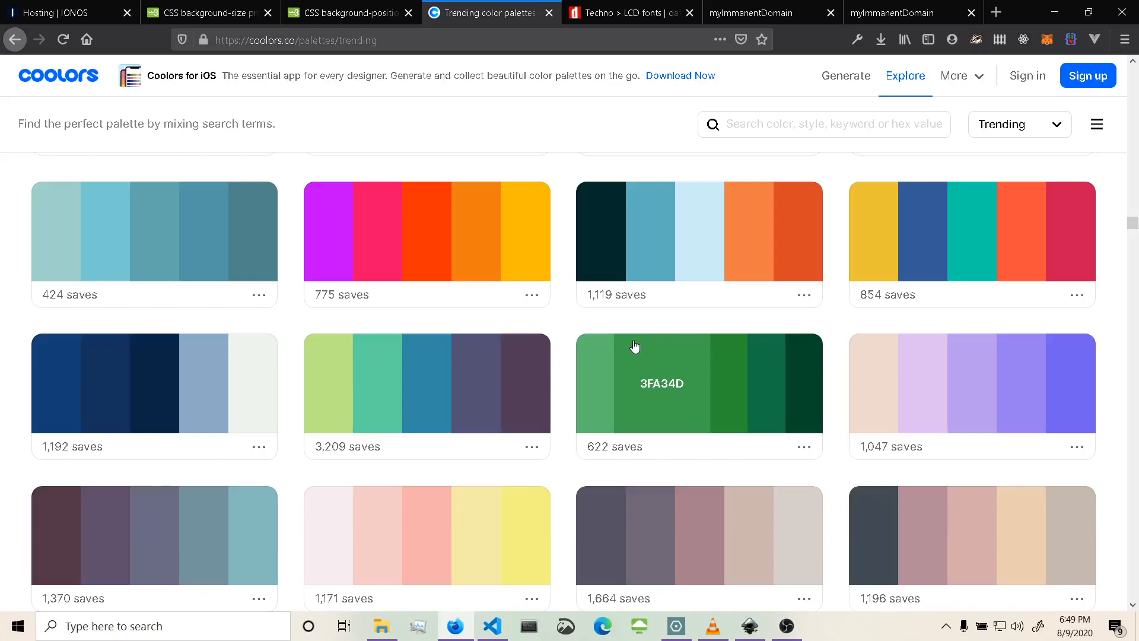
scroll(634, 346, up, 15)
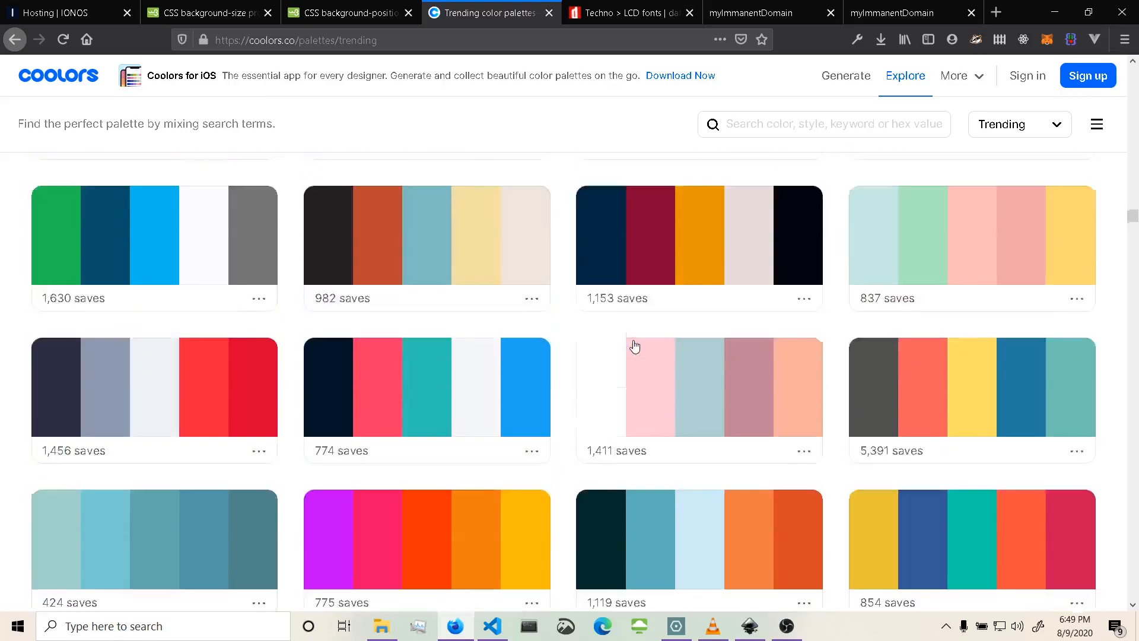
scroll(635, 345, up, 10)
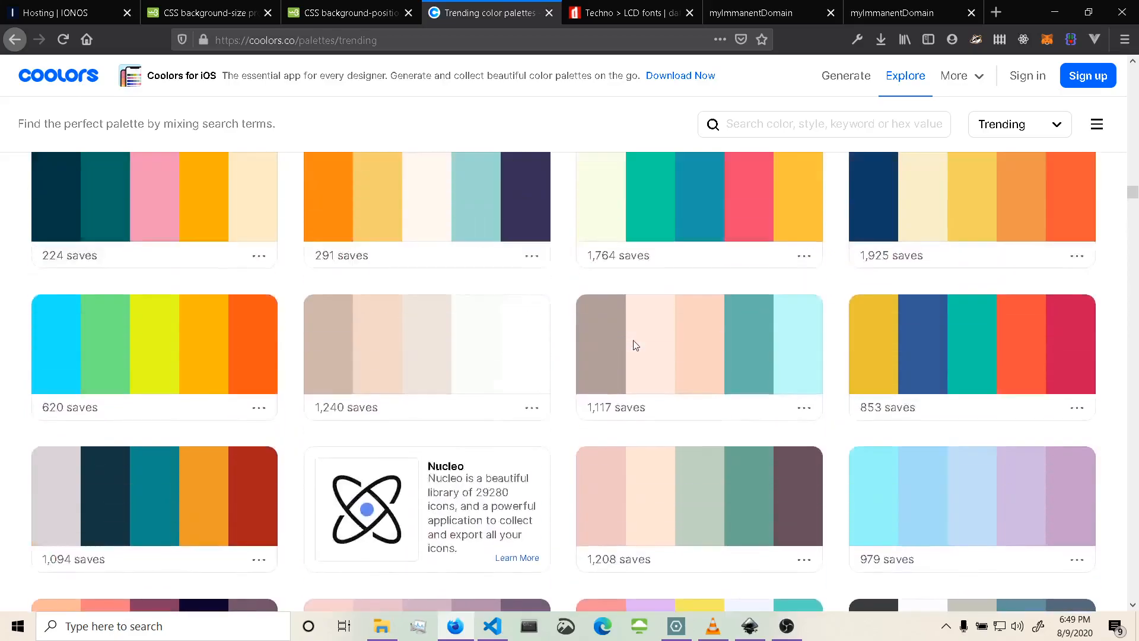
scroll(635, 346, up, 10)
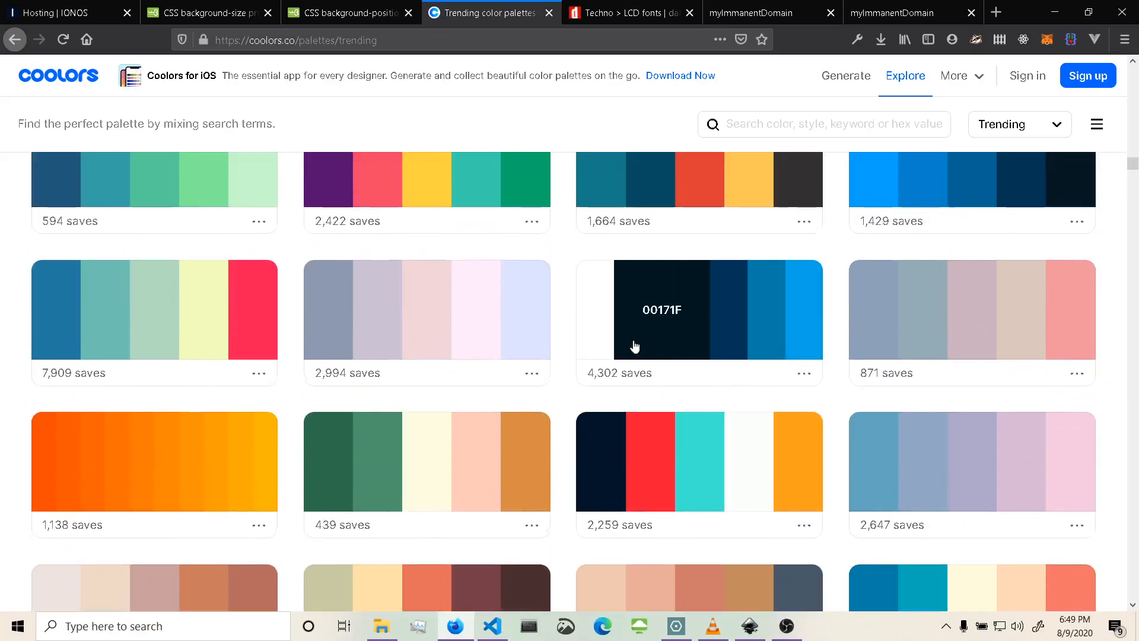
scroll(635, 345, up, 10)
scroll(635, 346, up, 15)
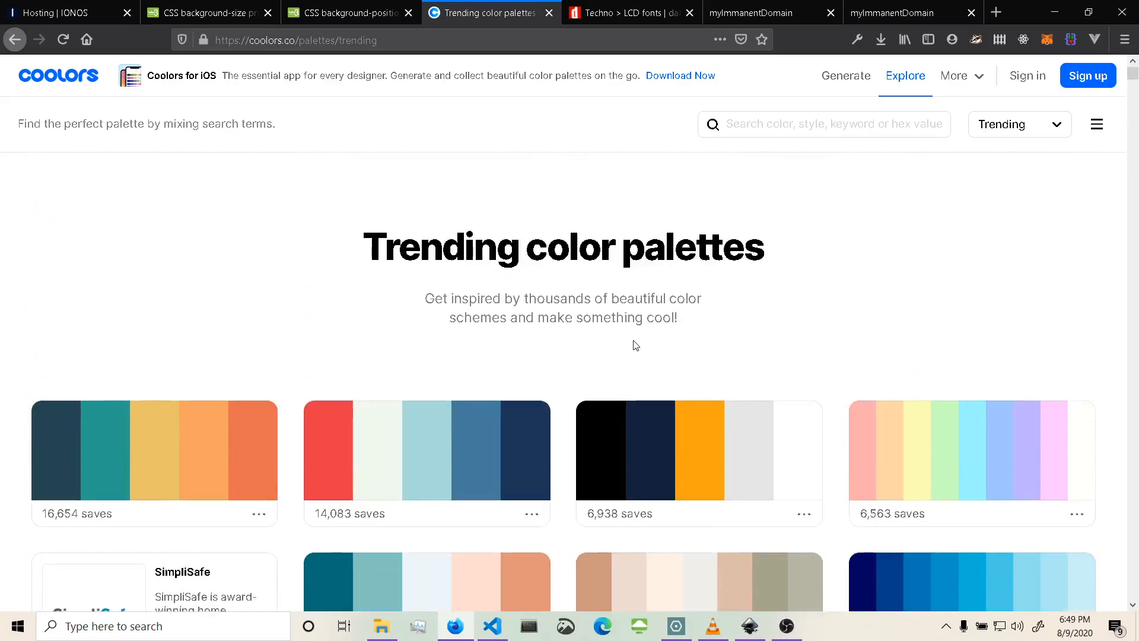
scroll(636, 346, down, 6)
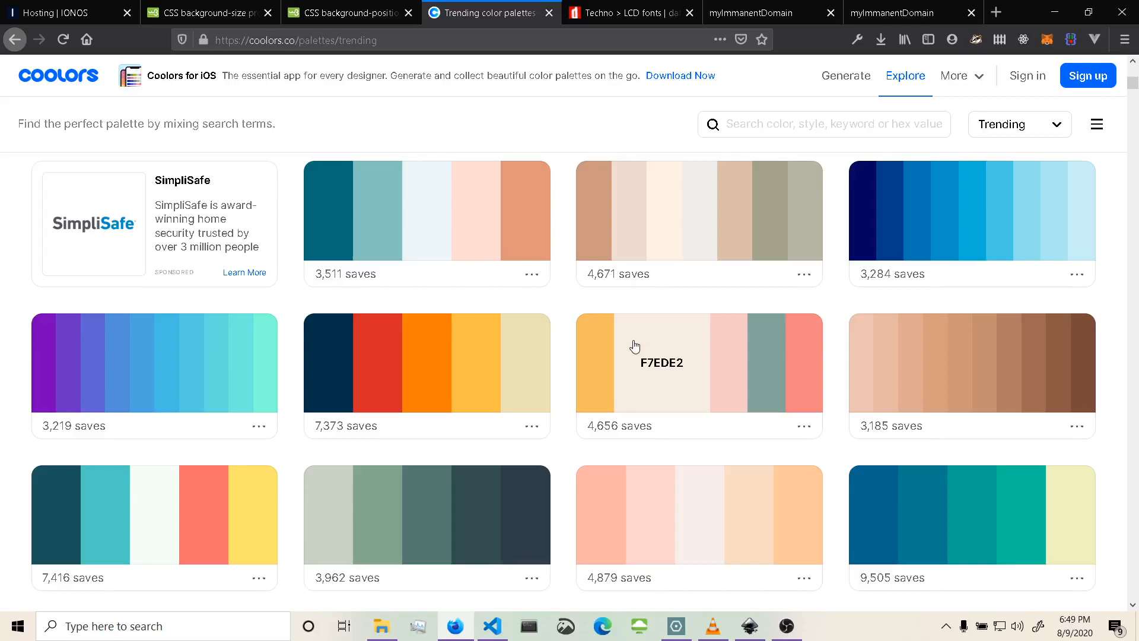
scroll(635, 346, down, 5)
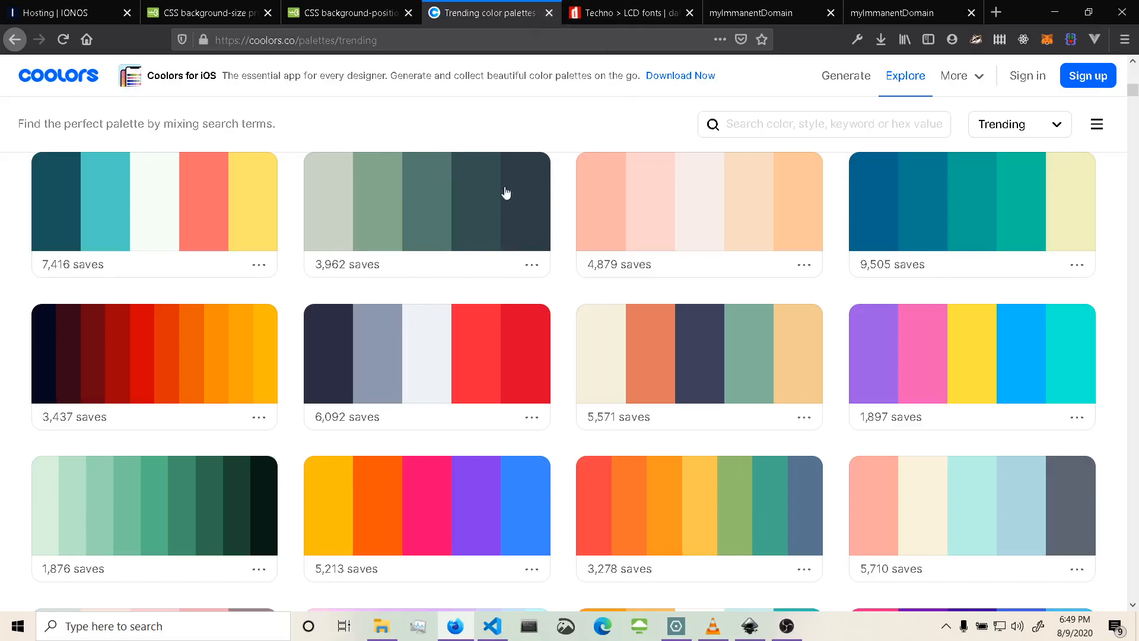
Close the Coolors and dafont browser tabs.
click(549, 13)
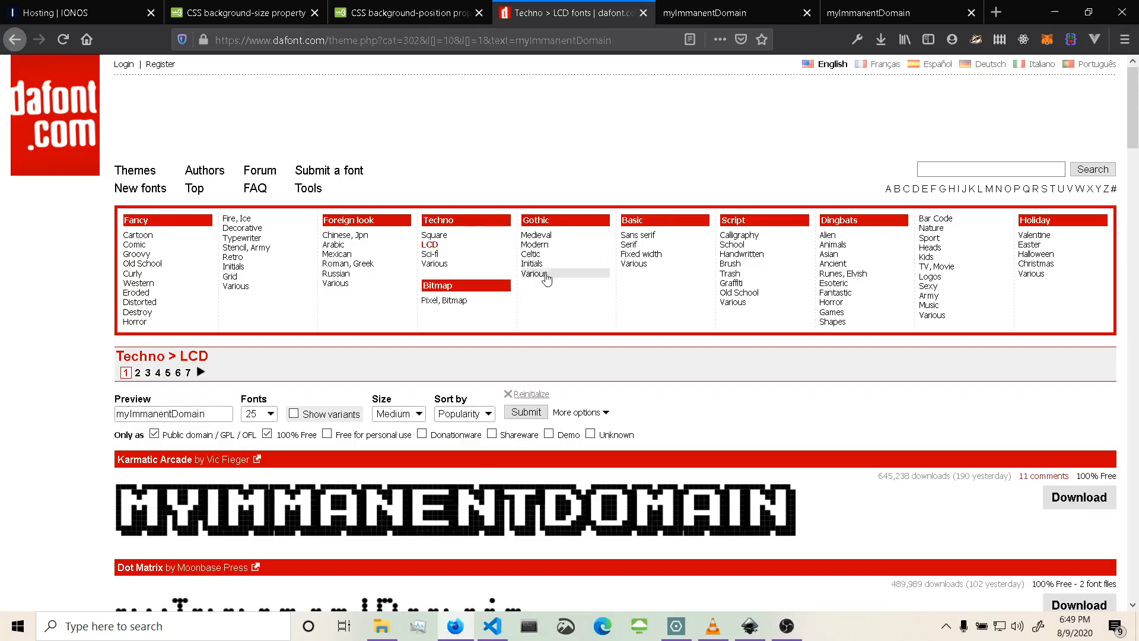
scroll(543, 284, down, 10)
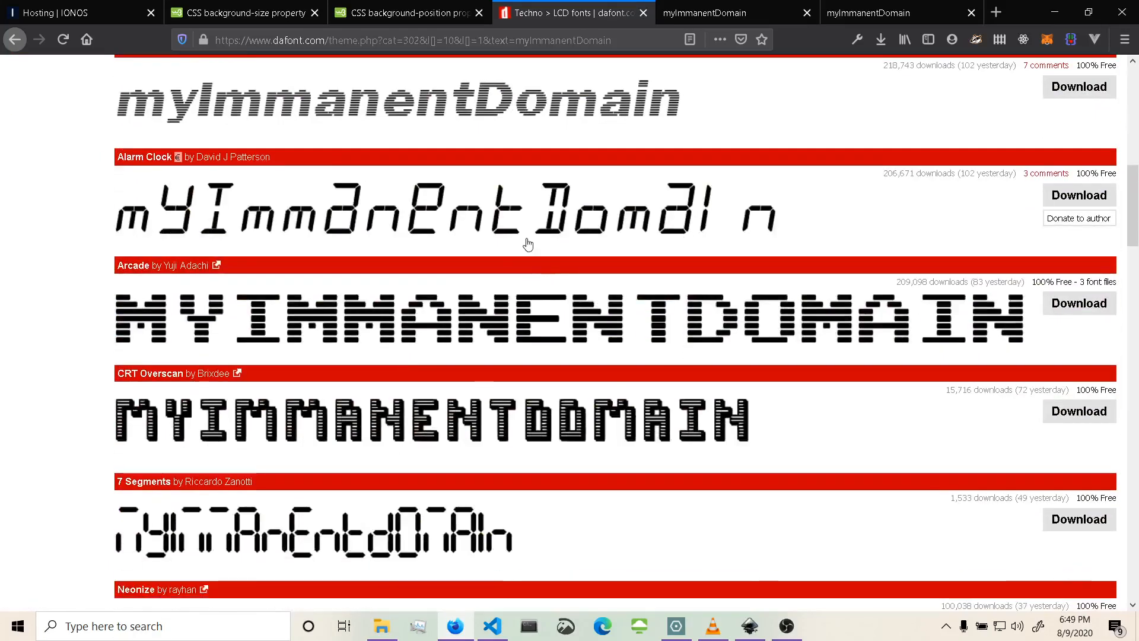
click(643, 13)
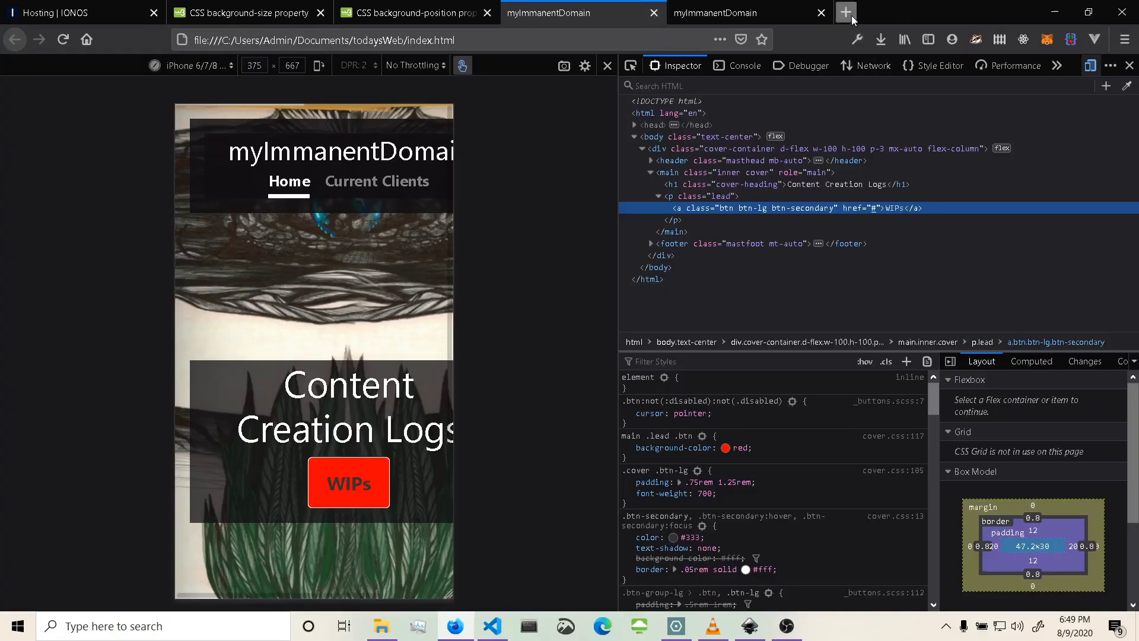
Search the web for google fonts in a new tab and open the Google Fonts site.
click(834, 12)
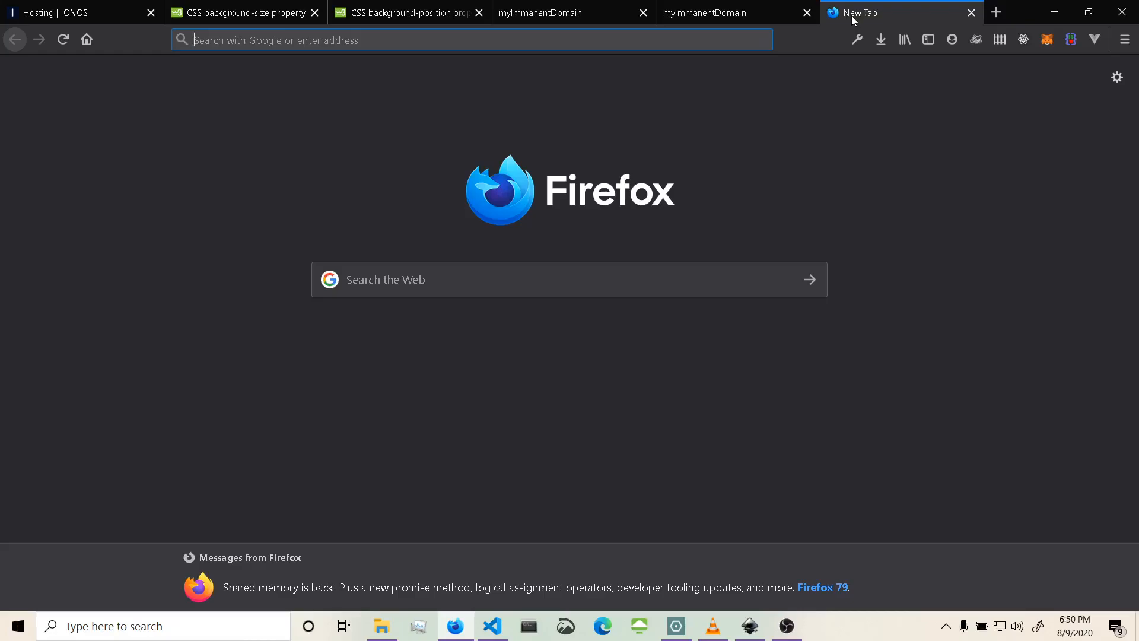
text(google fonts)
key(Return)
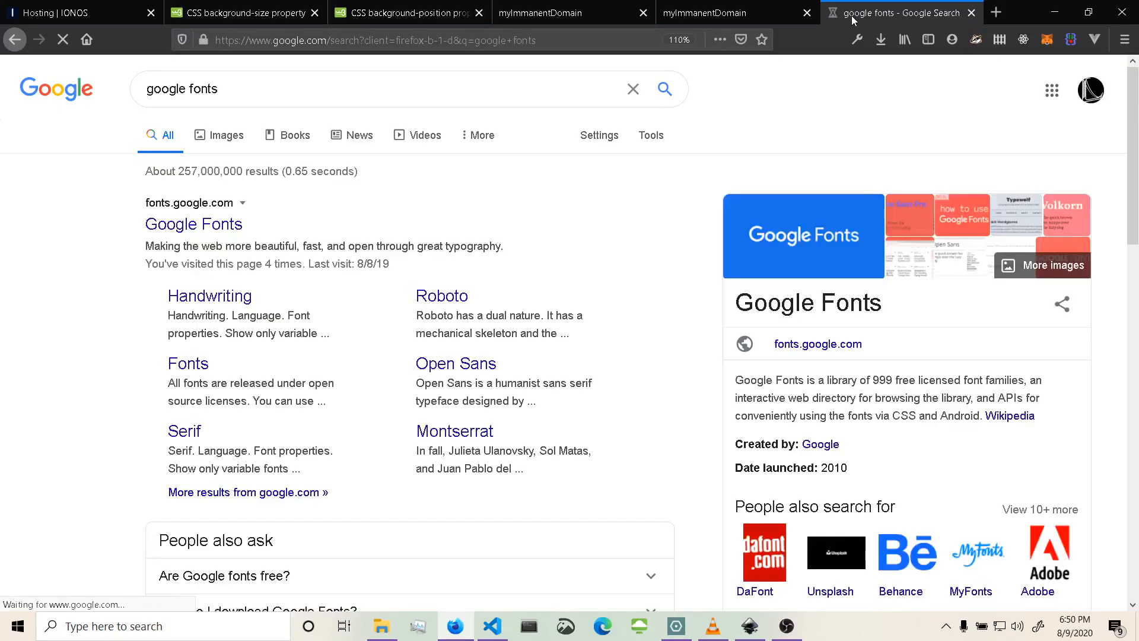
click(219, 230)
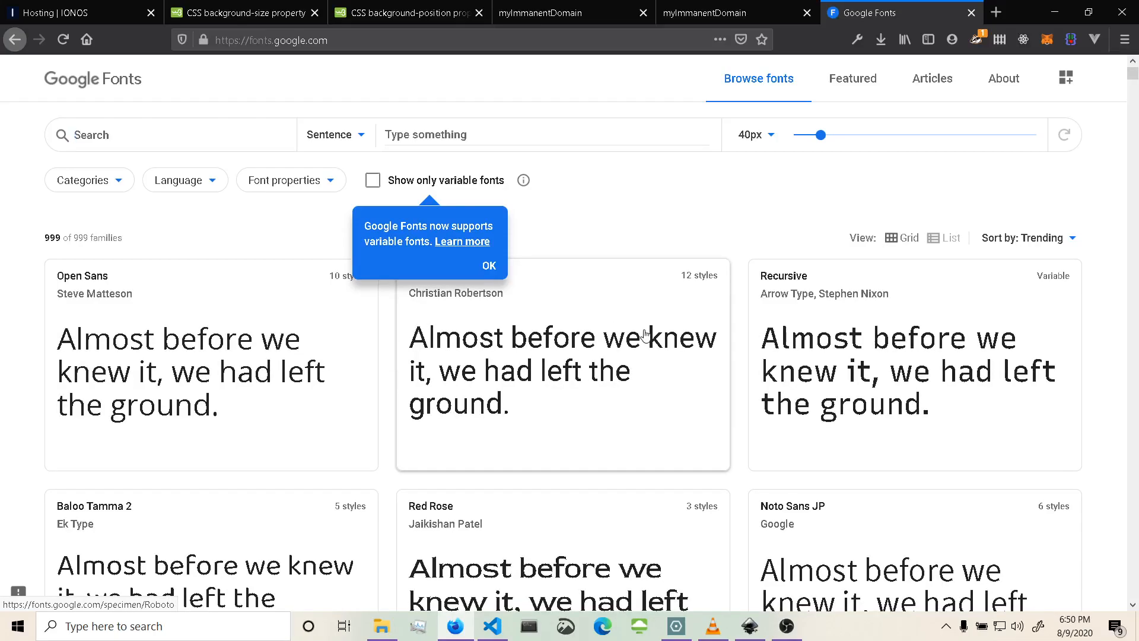
Switch the font preview to custom text and set it to myImmanentDomain.
scroll(820, 496, down, 15)
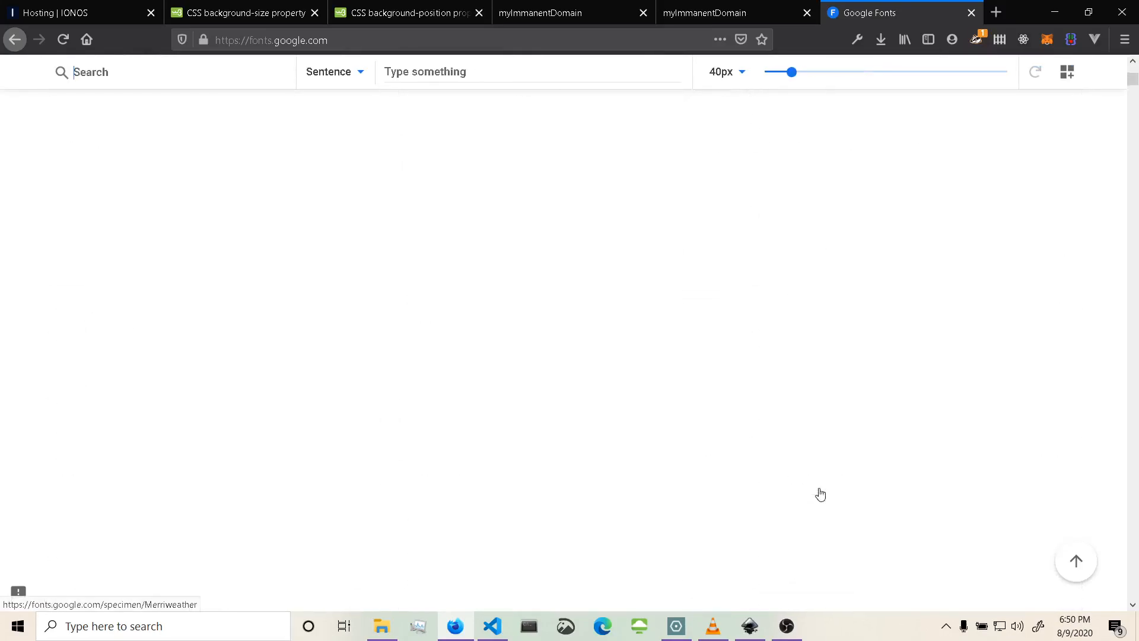
scroll(821, 494, up, 1)
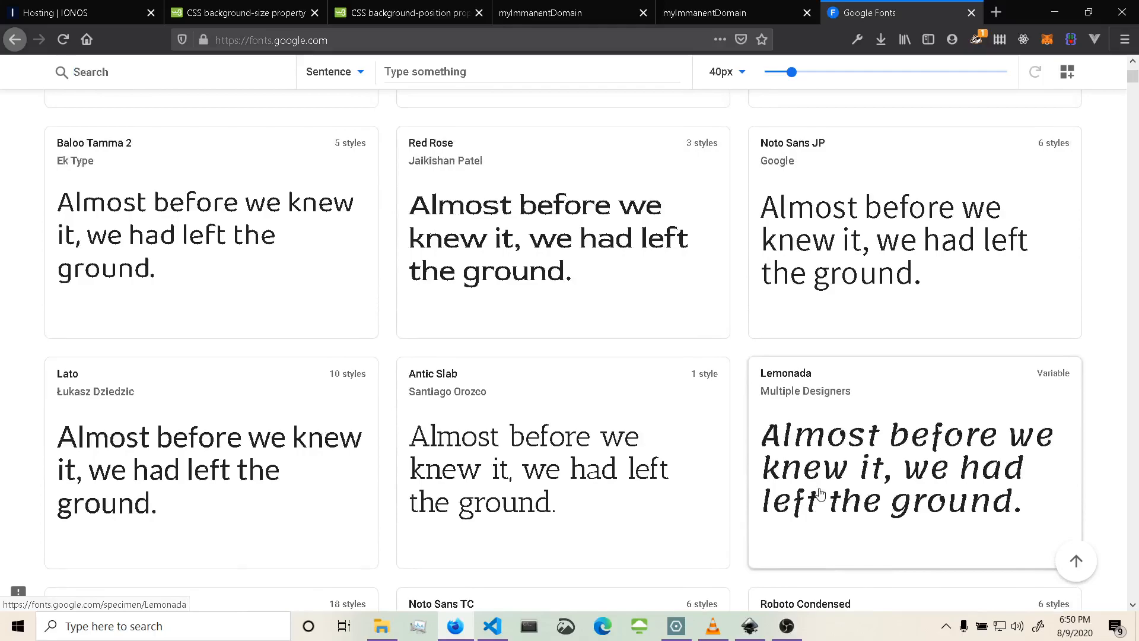
scroll(820, 494, down, 15)
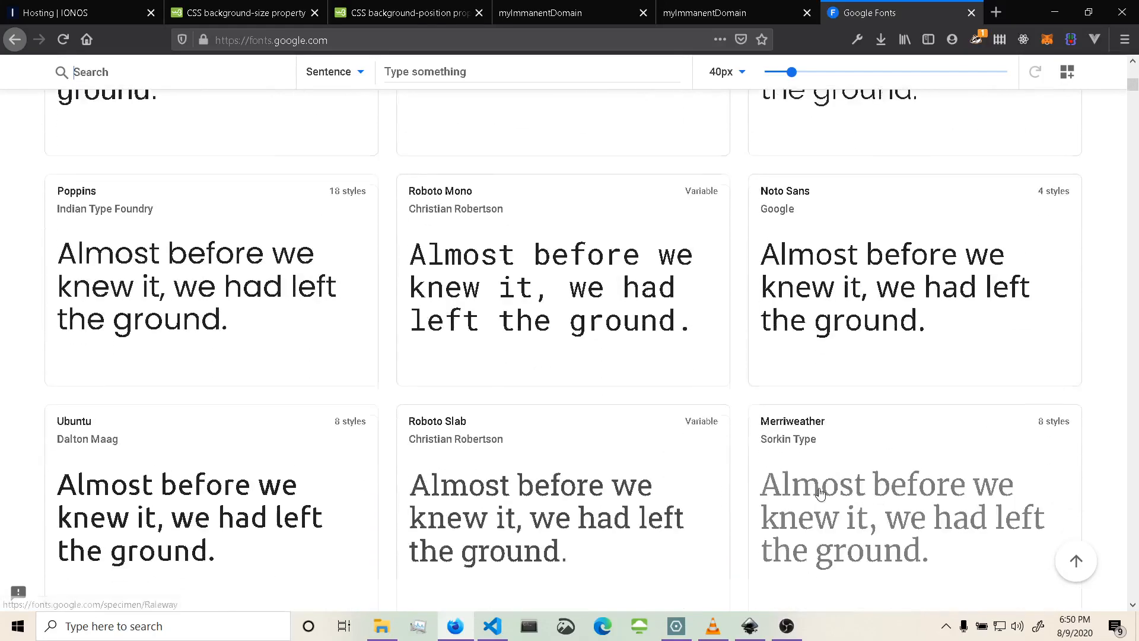
scroll(820, 493, up, 1)
scroll(821, 493, up, 15)
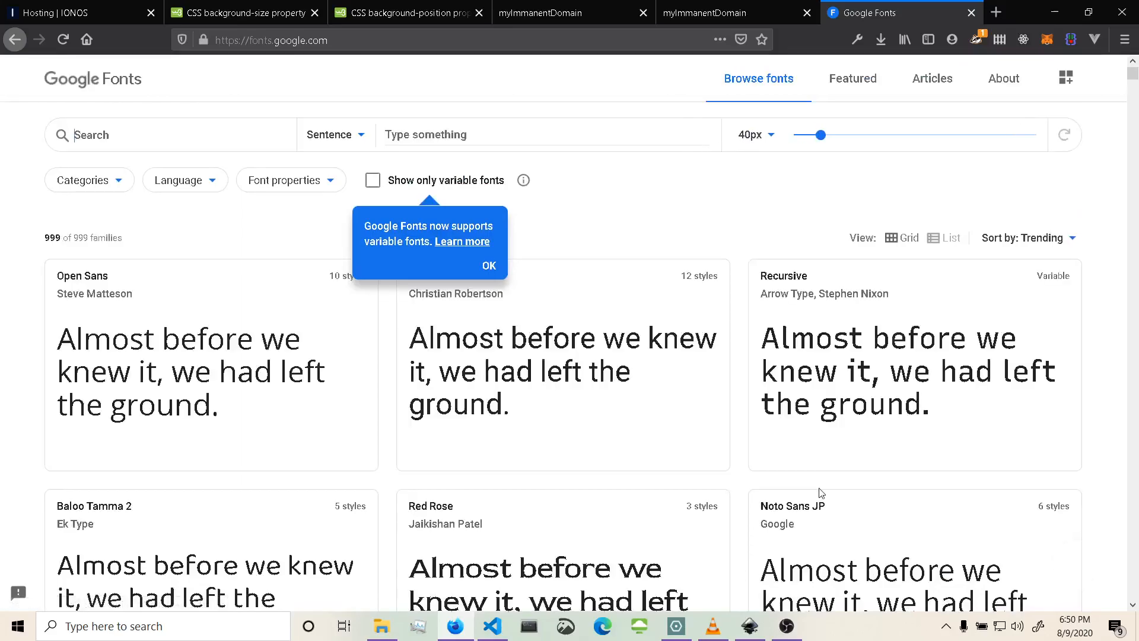
click(354, 139)
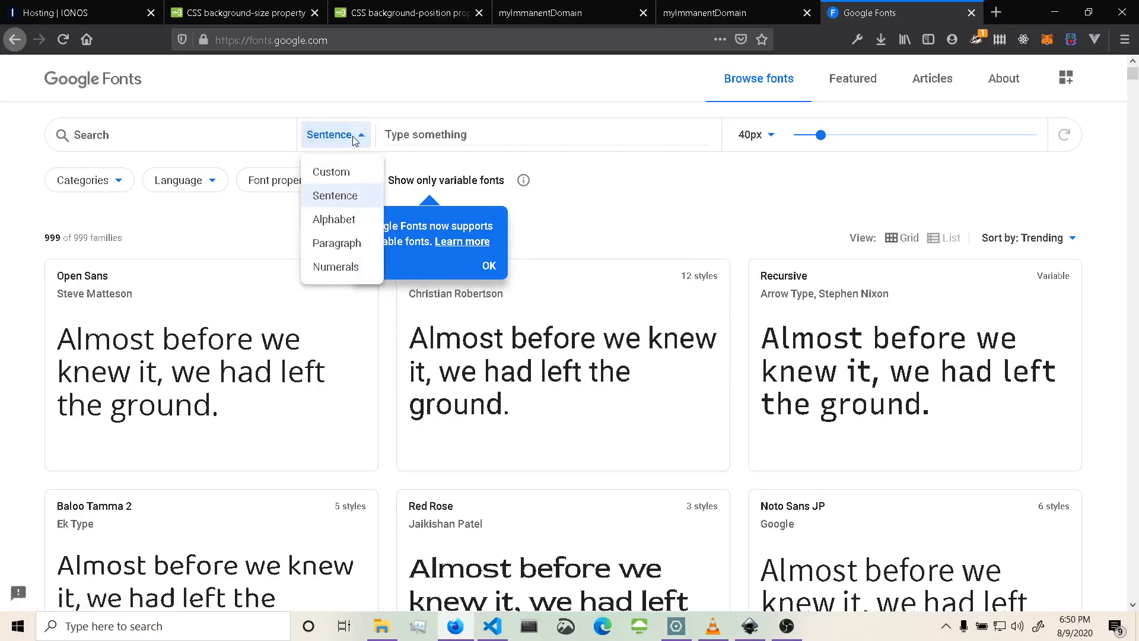
click(335, 173)
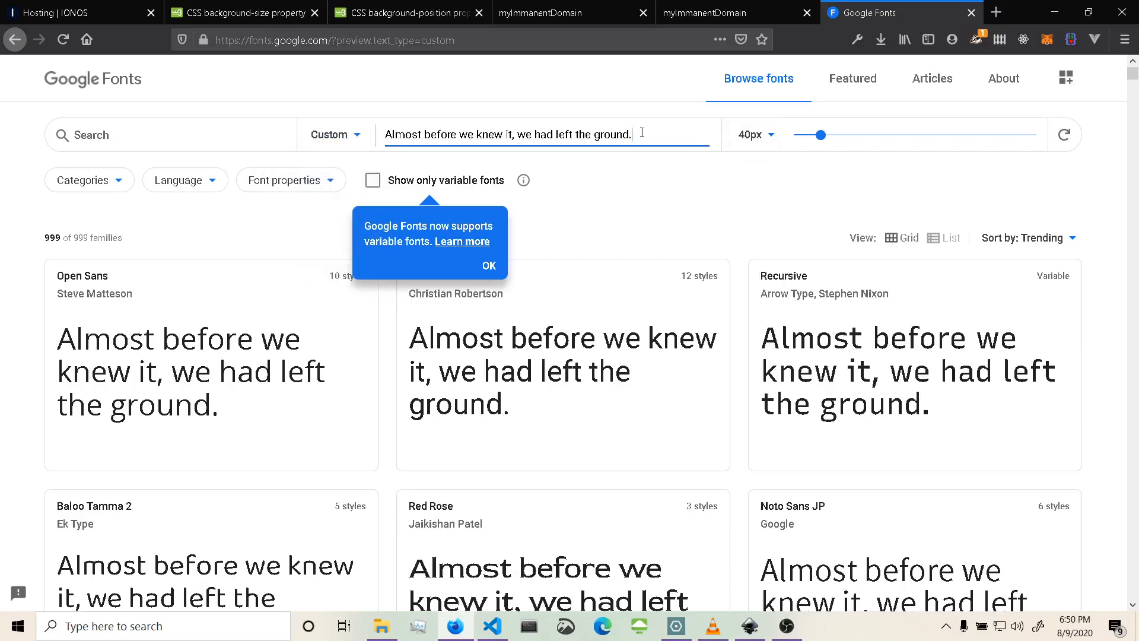
drag(639, 133, 325, 186)
text(my)
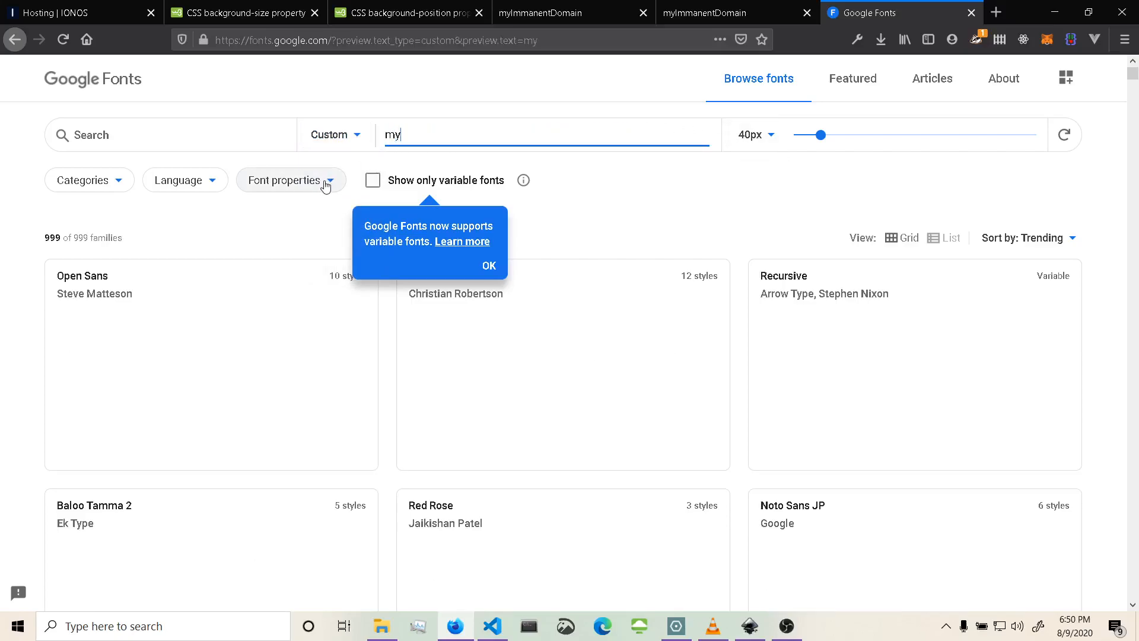
text(Immanent)
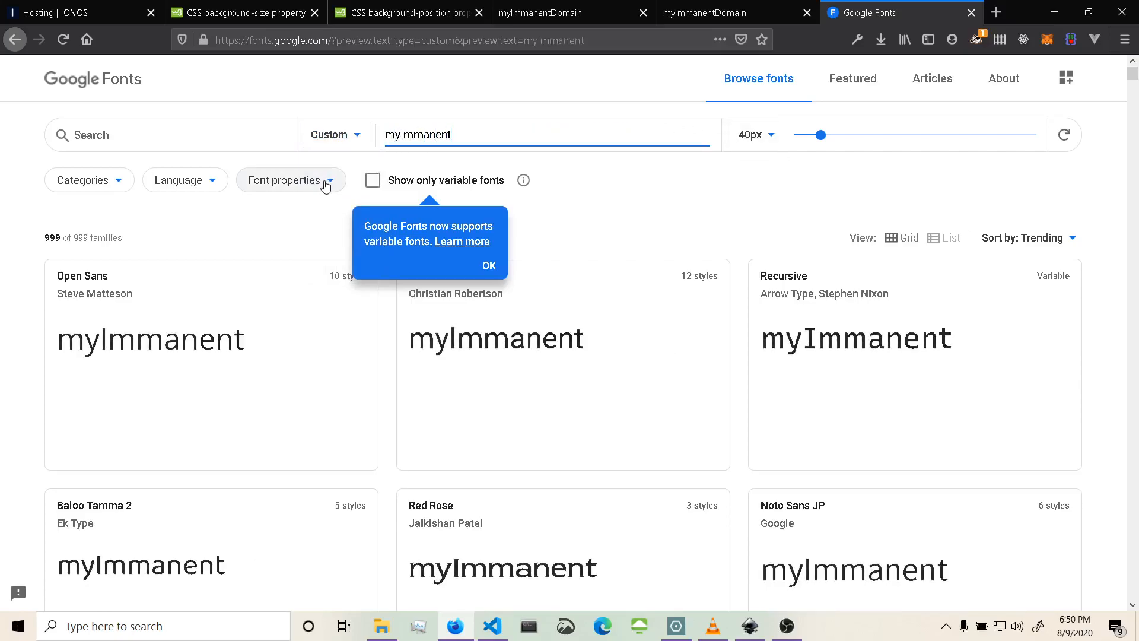
text(Domain)
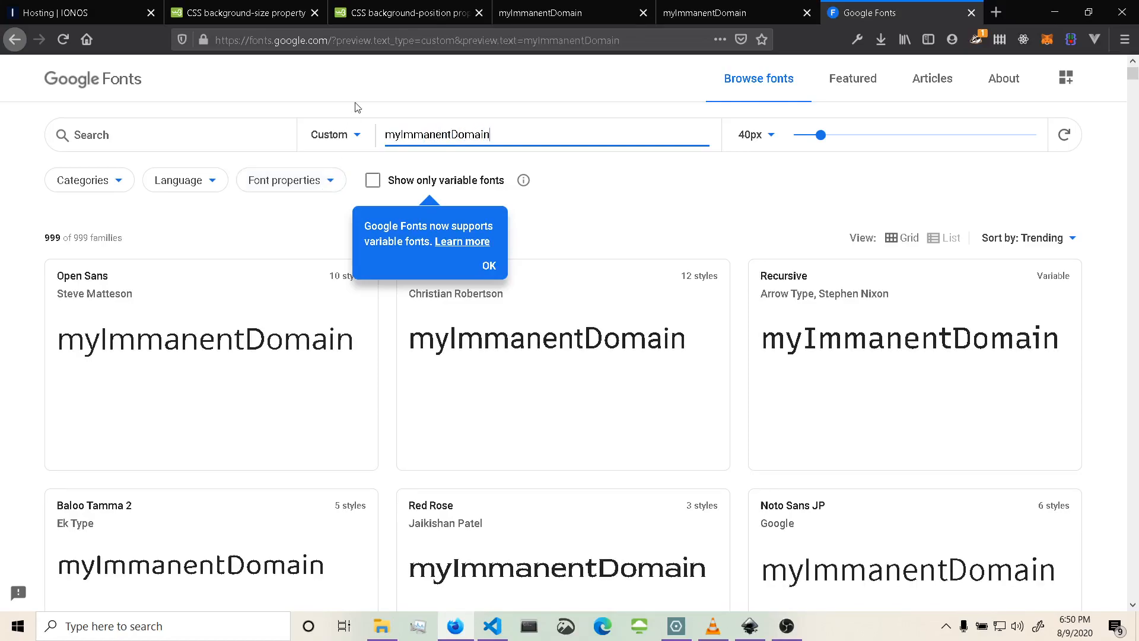
Filter the font categories to show only Display fonts, unchecking Serif, Sans Serif, Handwriting and Monospace.
click(303, 191)
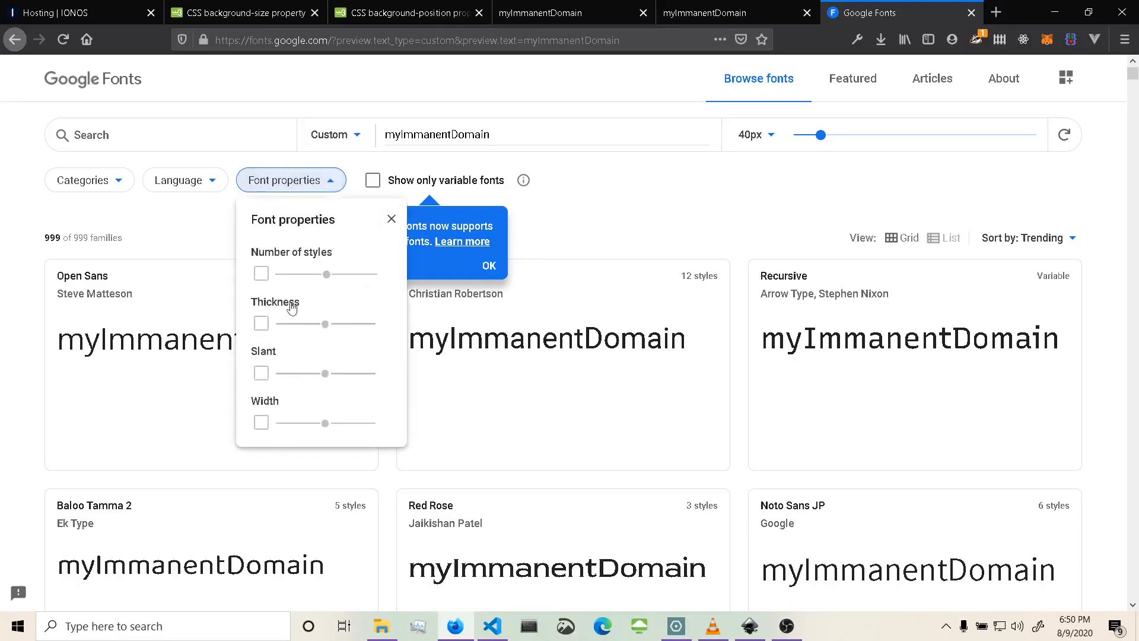
click(115, 184)
click(115, 184)
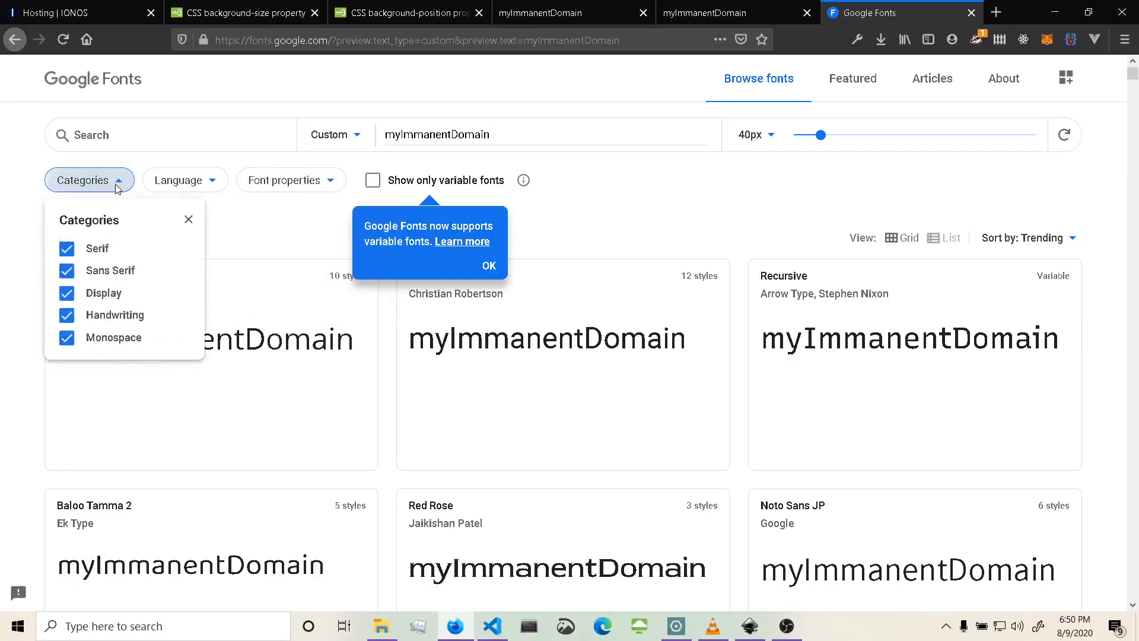
click(67, 249)
click(67, 270)
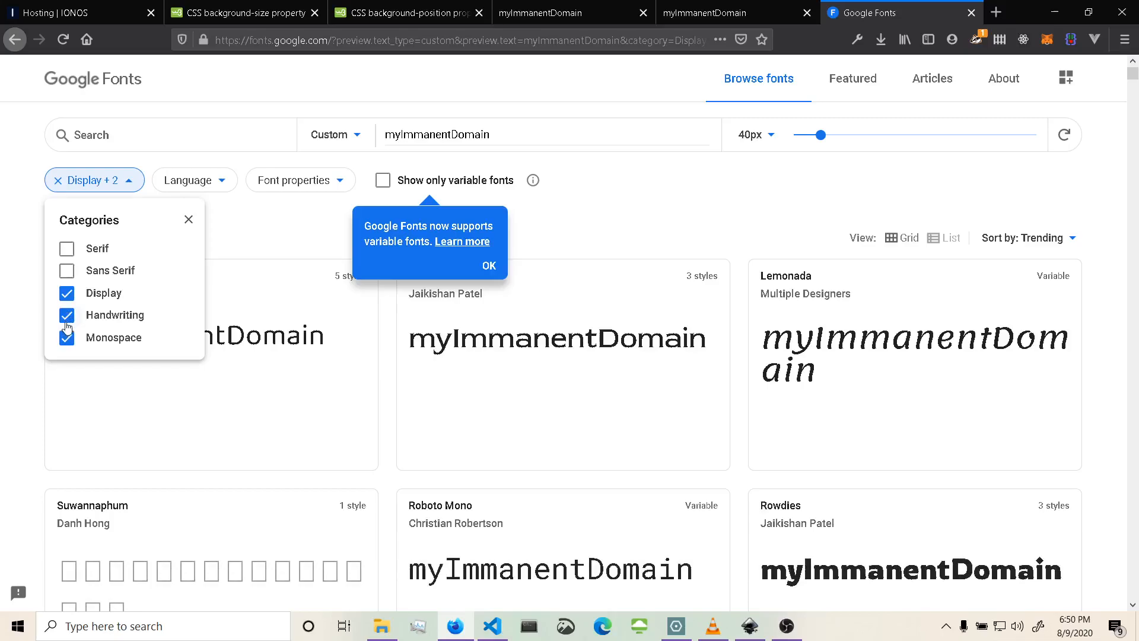
click(67, 316)
click(67, 339)
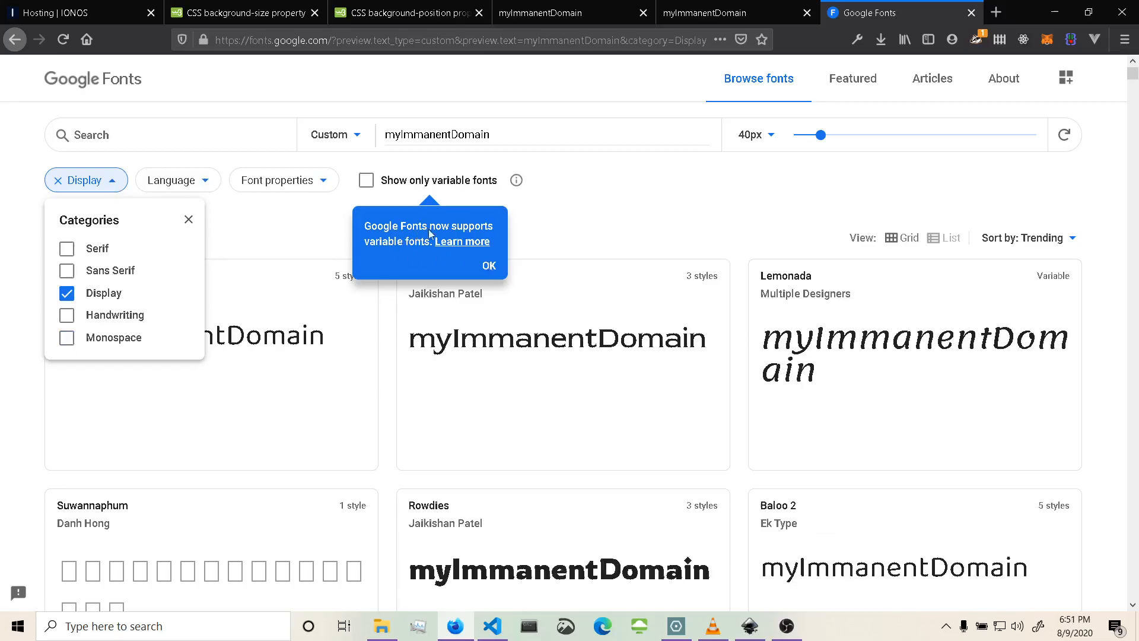
Dismiss the variable fonts notice.
click(487, 268)
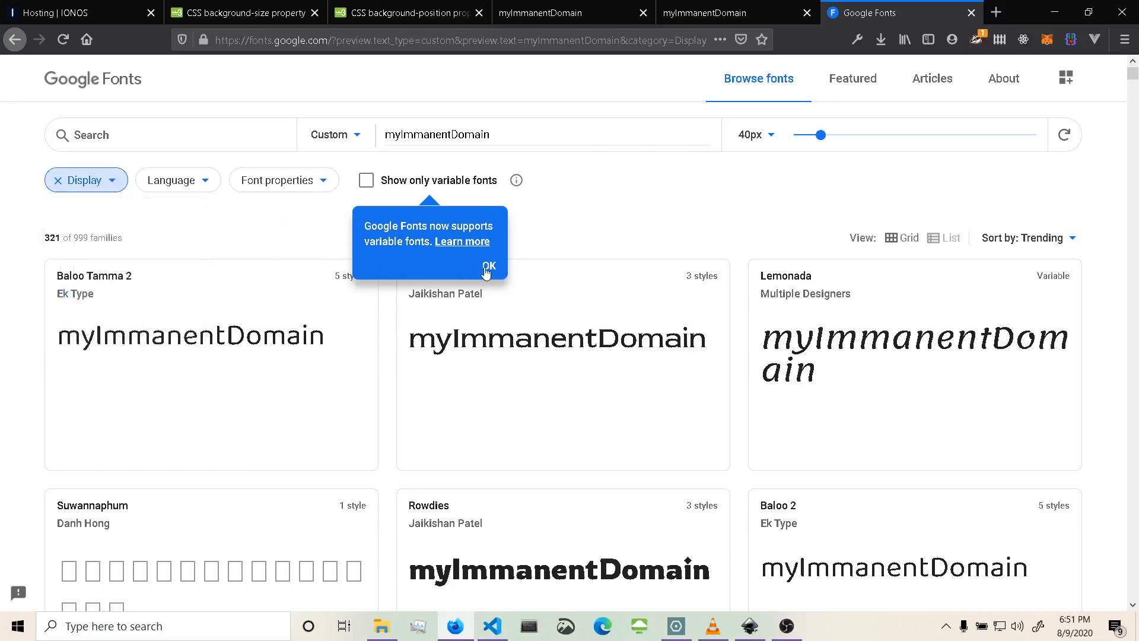
click(489, 266)
scroll(623, 238, down, 3)
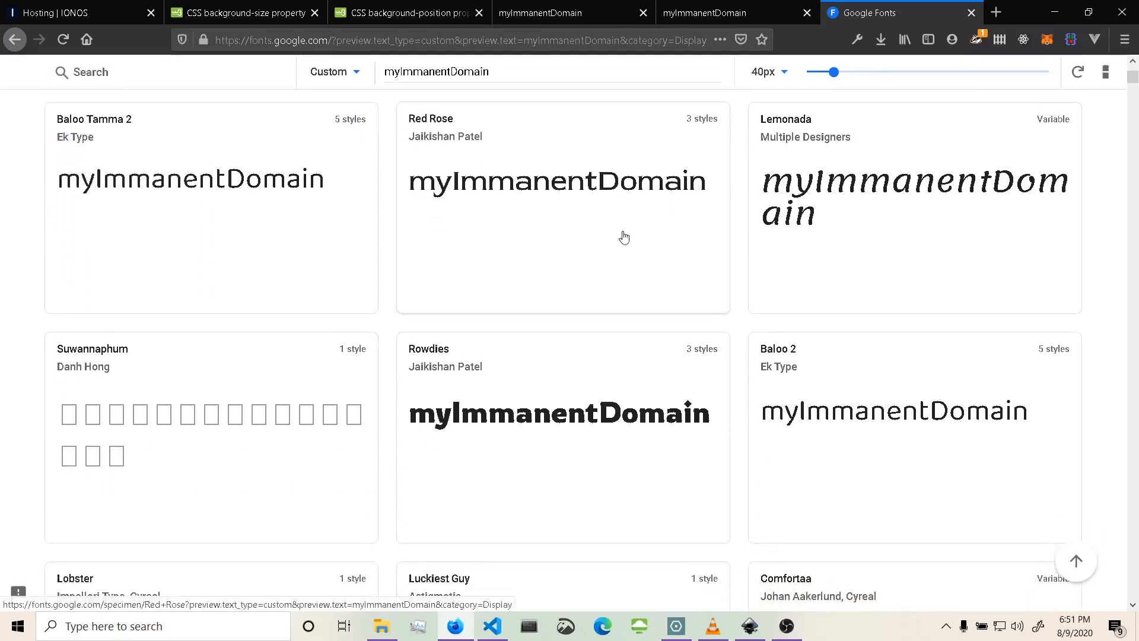
Browse the Display font previews of myImmanentDomain to find a candidate heading font.
scroll(624, 237, down, 5)
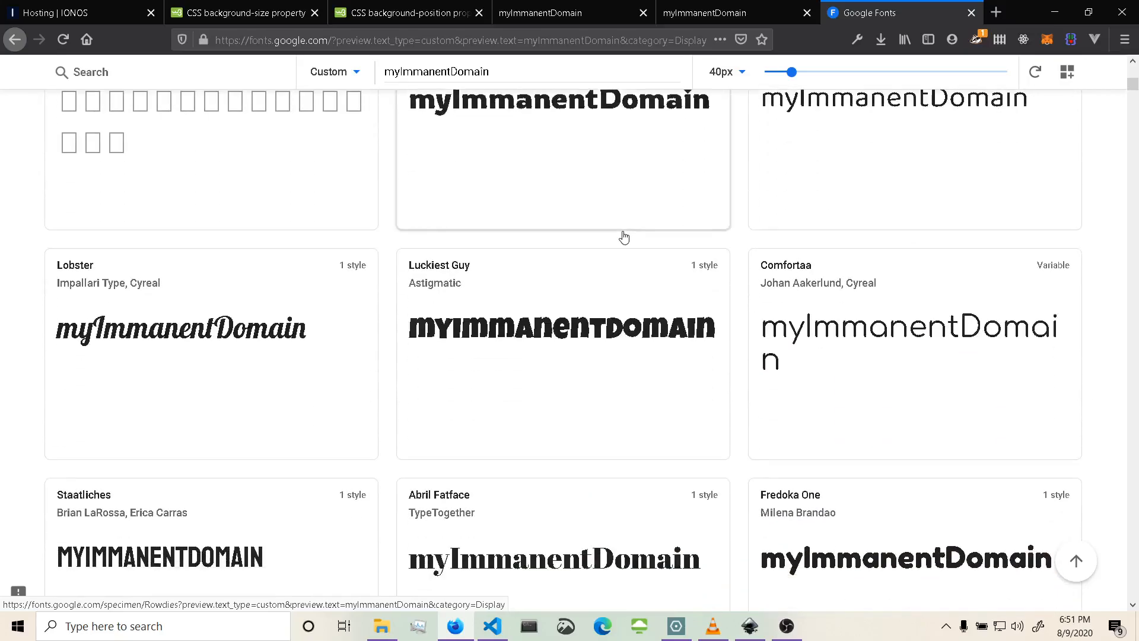
scroll(625, 236, up, 2)
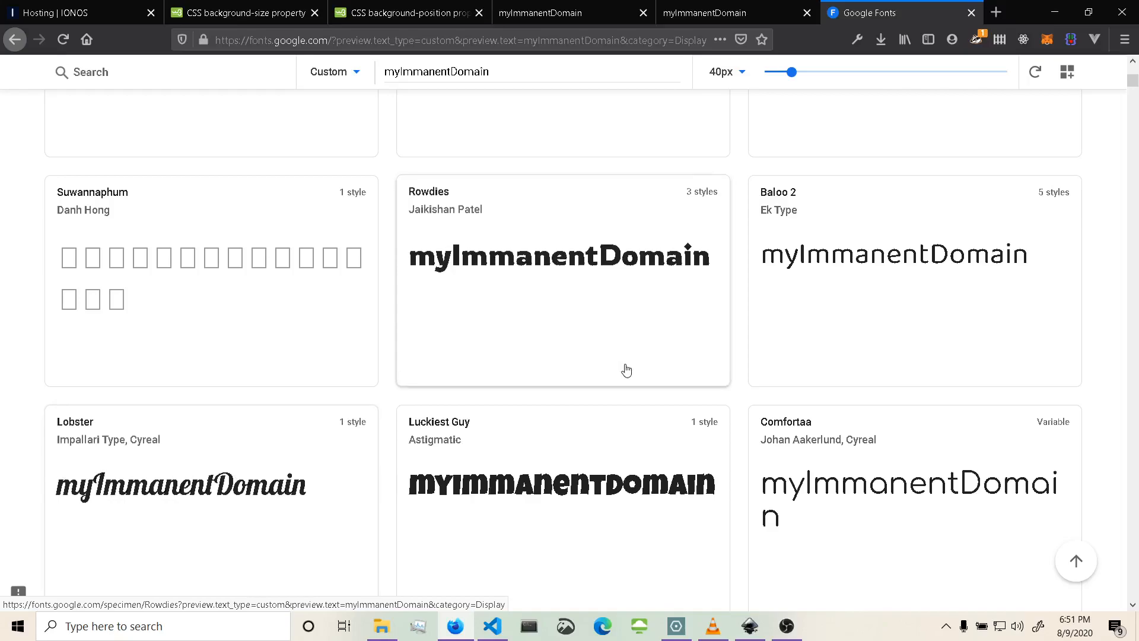
scroll(625, 371, down, 1)
scroll(734, 434, down, 3)
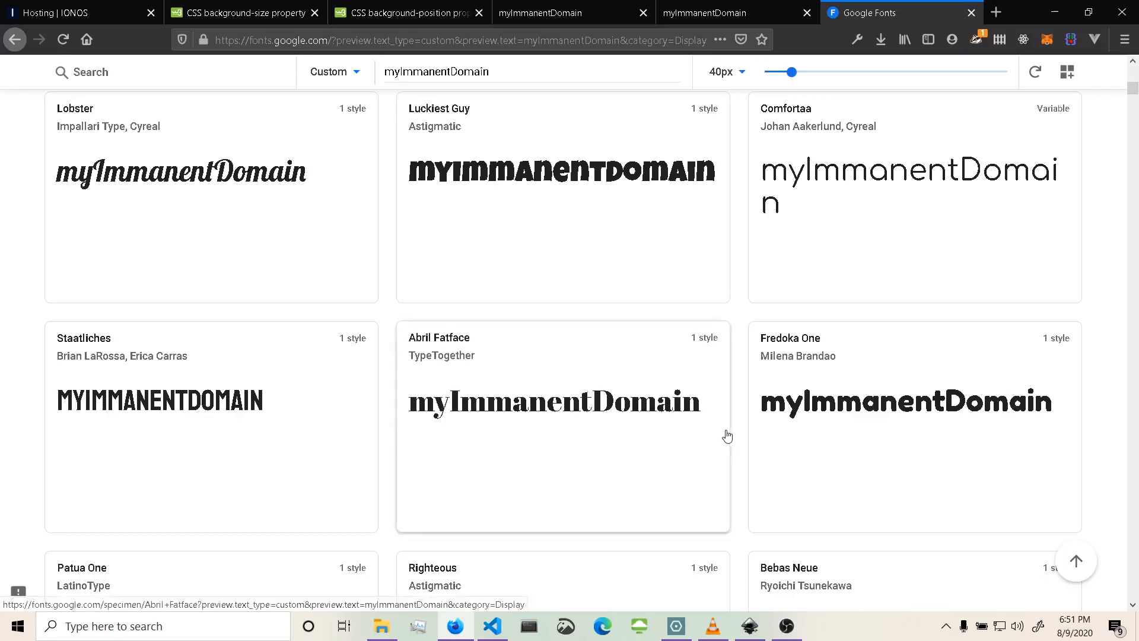
scroll(729, 436, down, 1)
scroll(727, 436, down, 3)
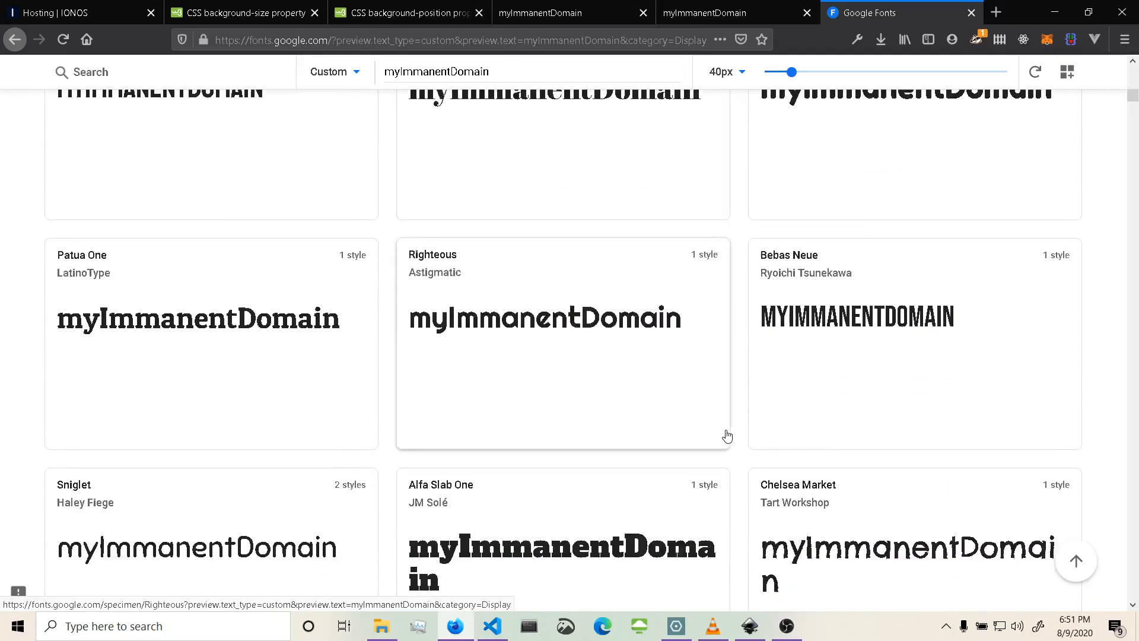
scroll(727, 436, down, 1)
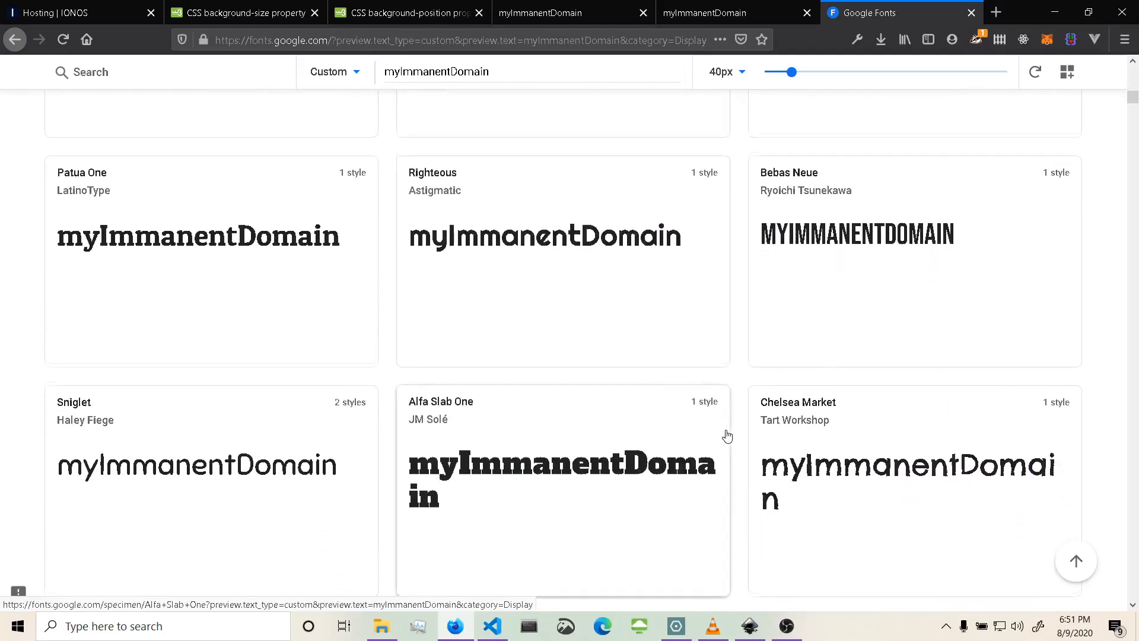
scroll(728, 436, down, 4)
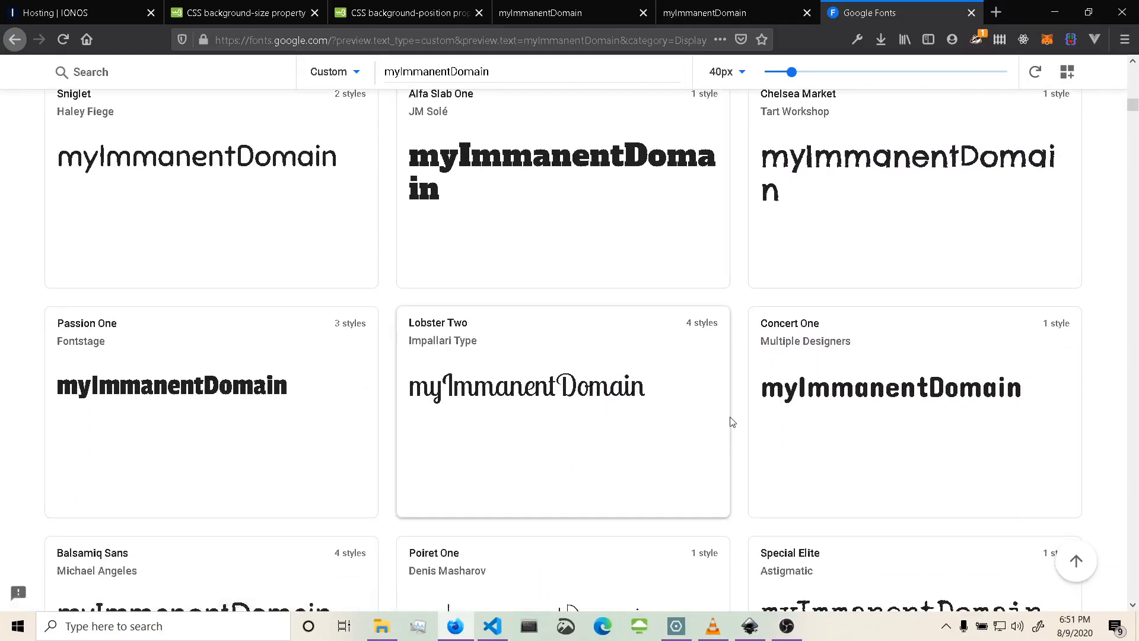
scroll(731, 422, down, 5)
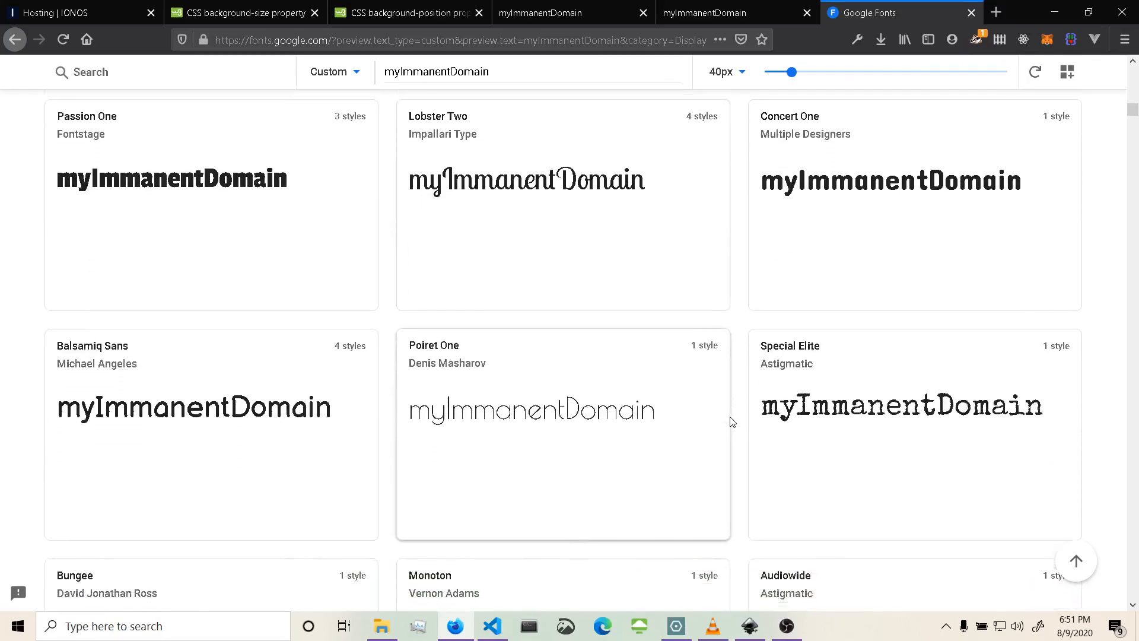
scroll(731, 422, down, 5)
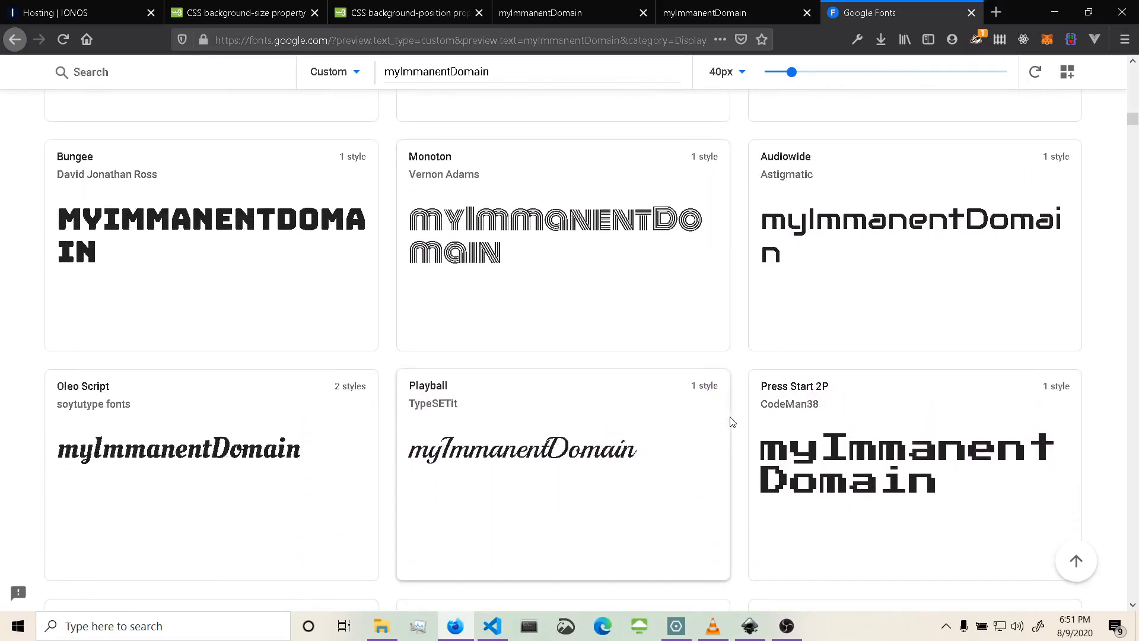
scroll(730, 421, down, 1)
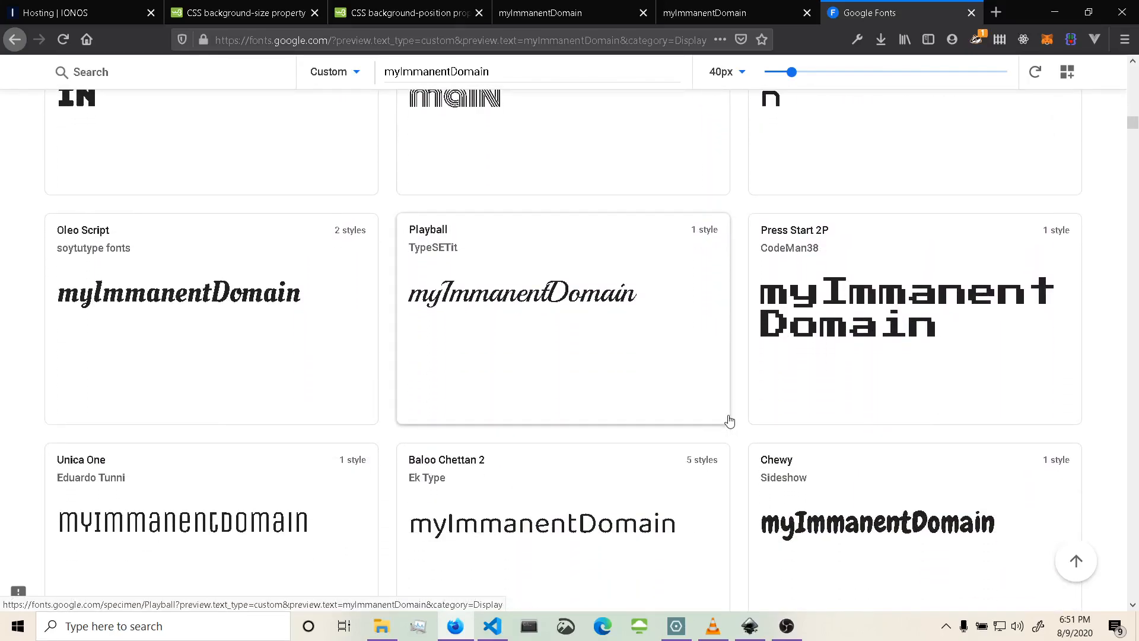
scroll(730, 421, down, 2)
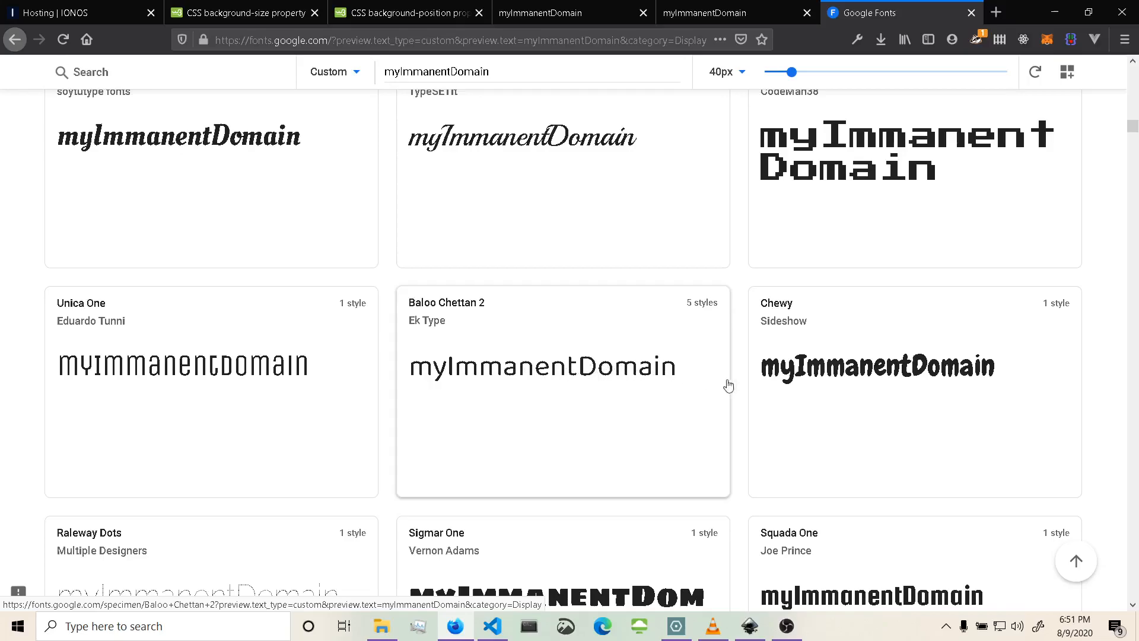
scroll(547, 414, down, 1)
scroll(547, 414, down, 8)
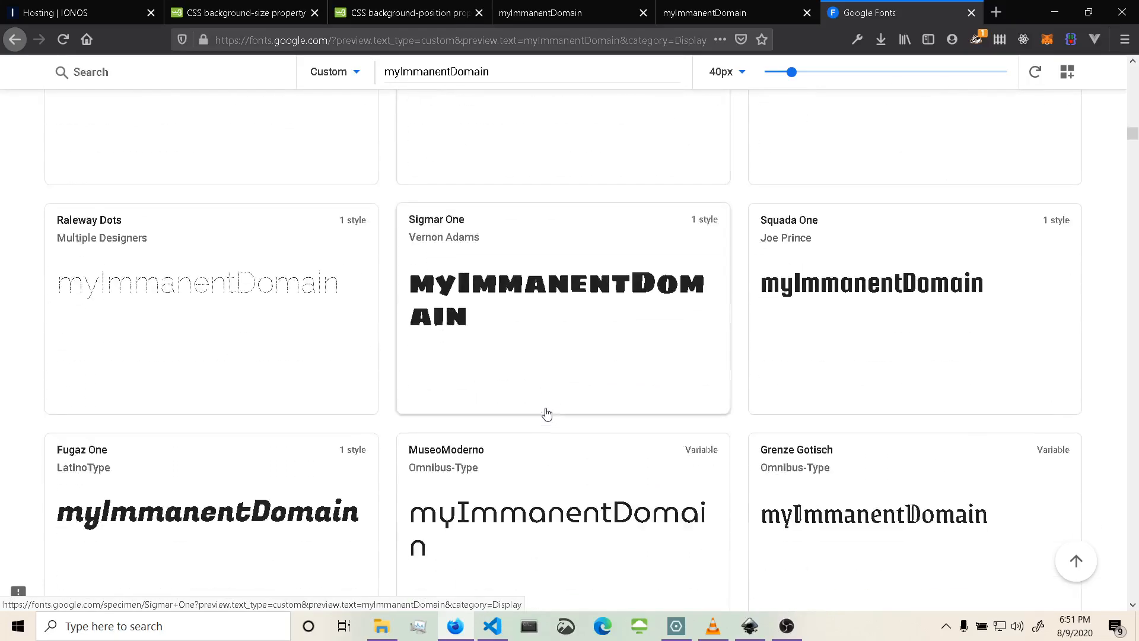
scroll(547, 414, down, 7)
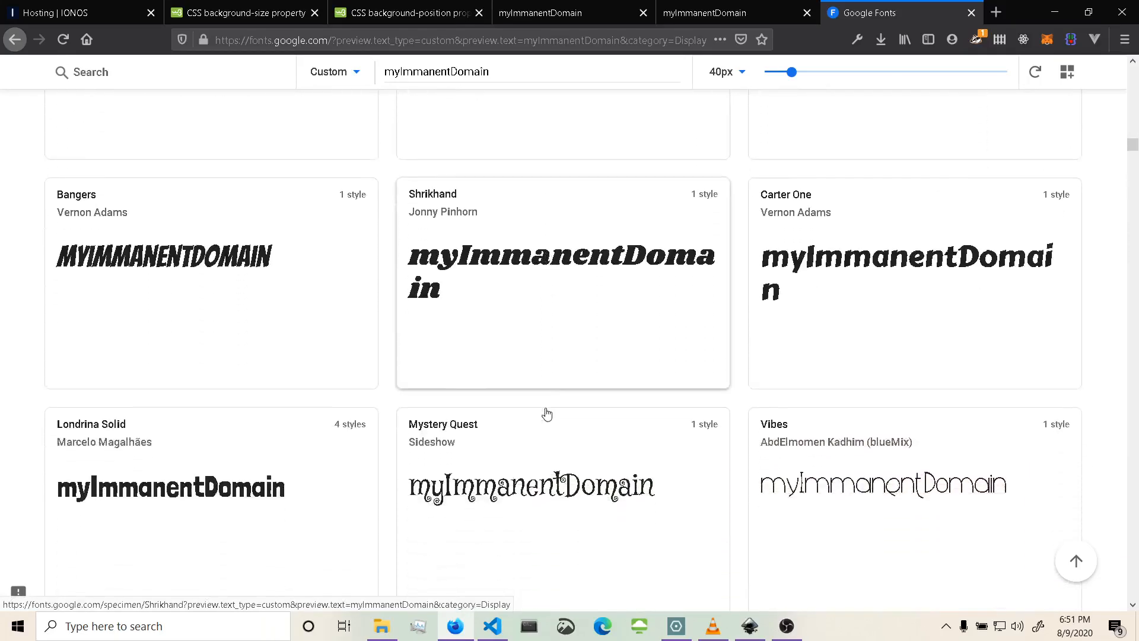
scroll(546, 411, down, 2)
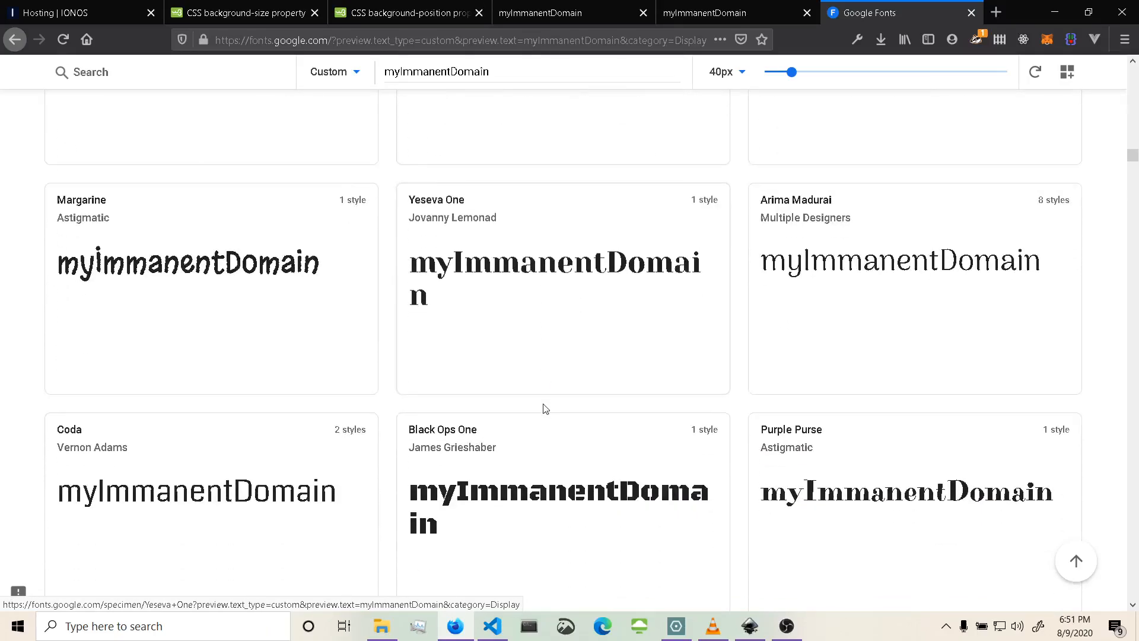
scroll(546, 409, down, 3)
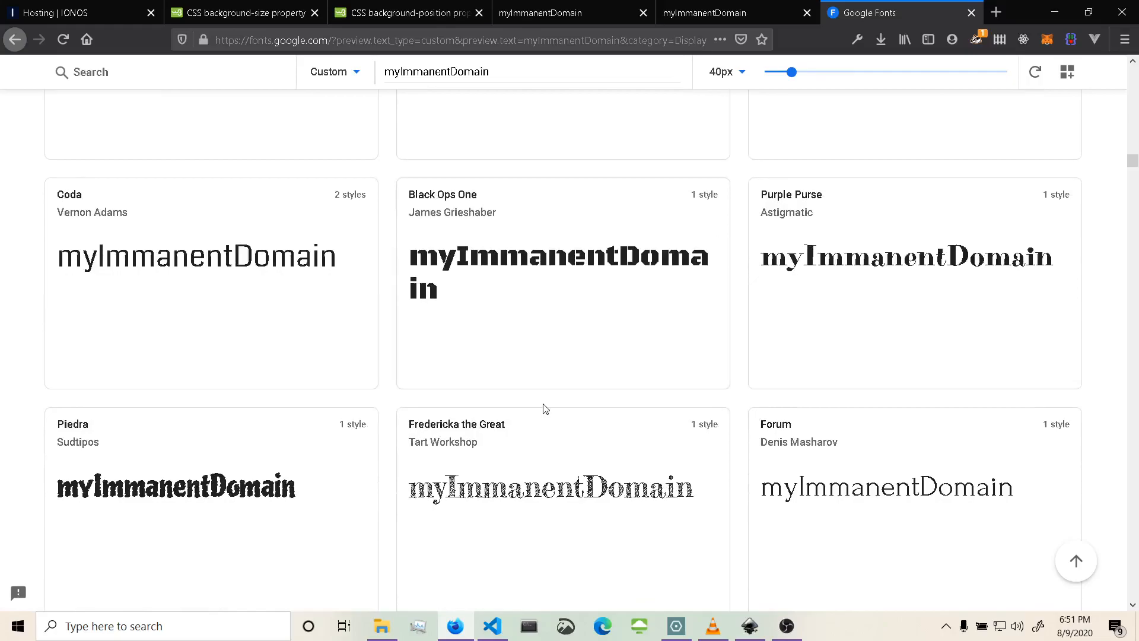
scroll(546, 409, down, 3)
scroll(545, 409, down, 5)
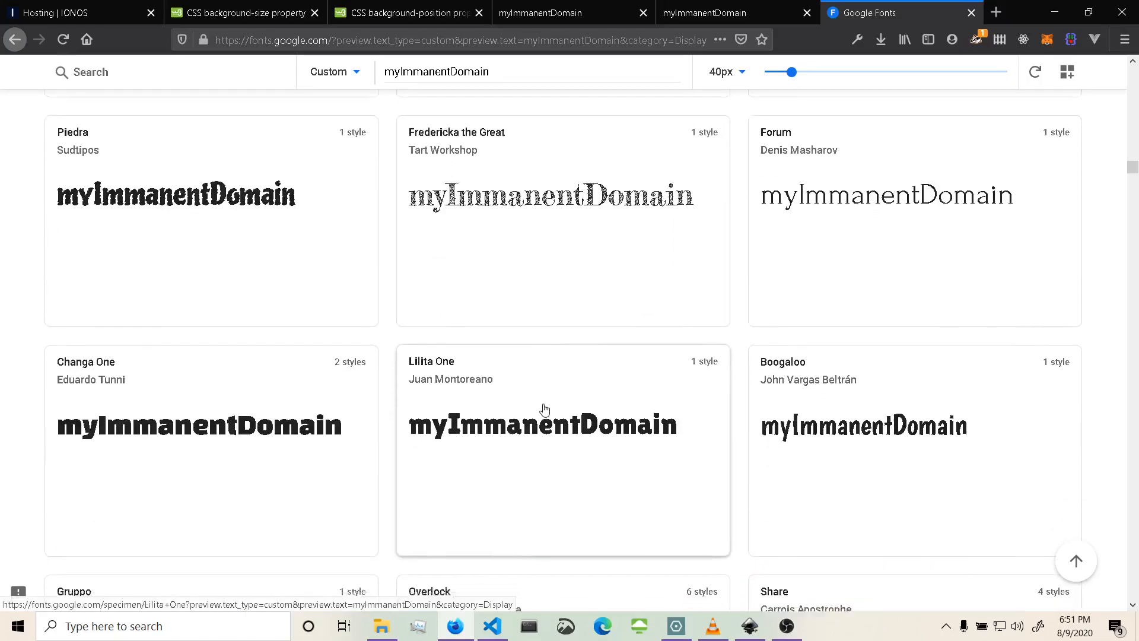
scroll(544, 409, down, 4)
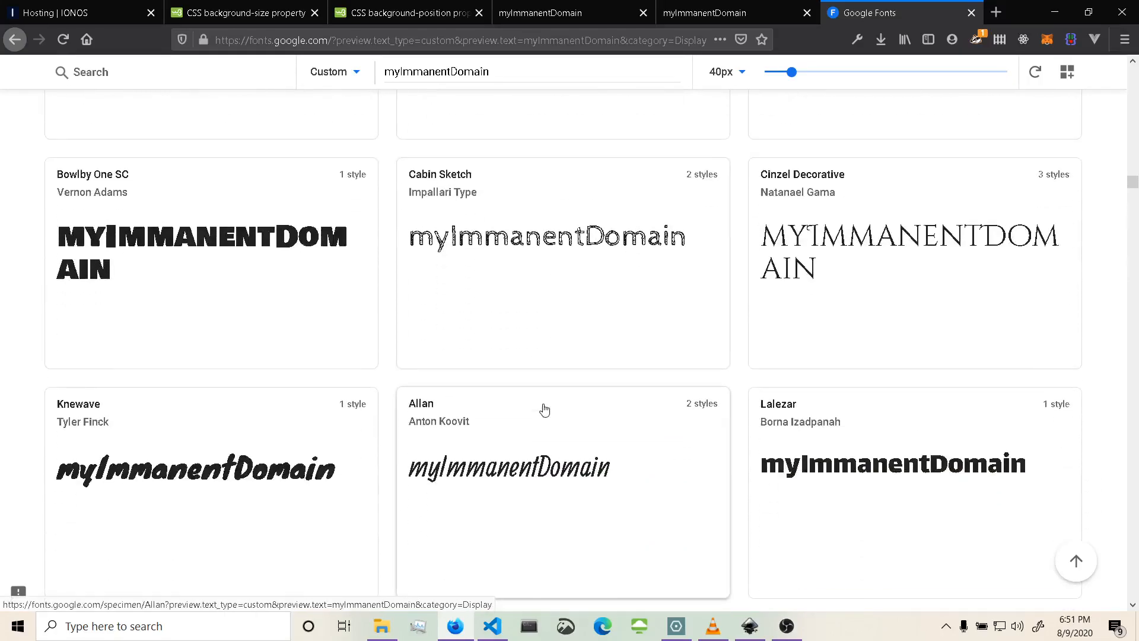
scroll(545, 410, down, 5)
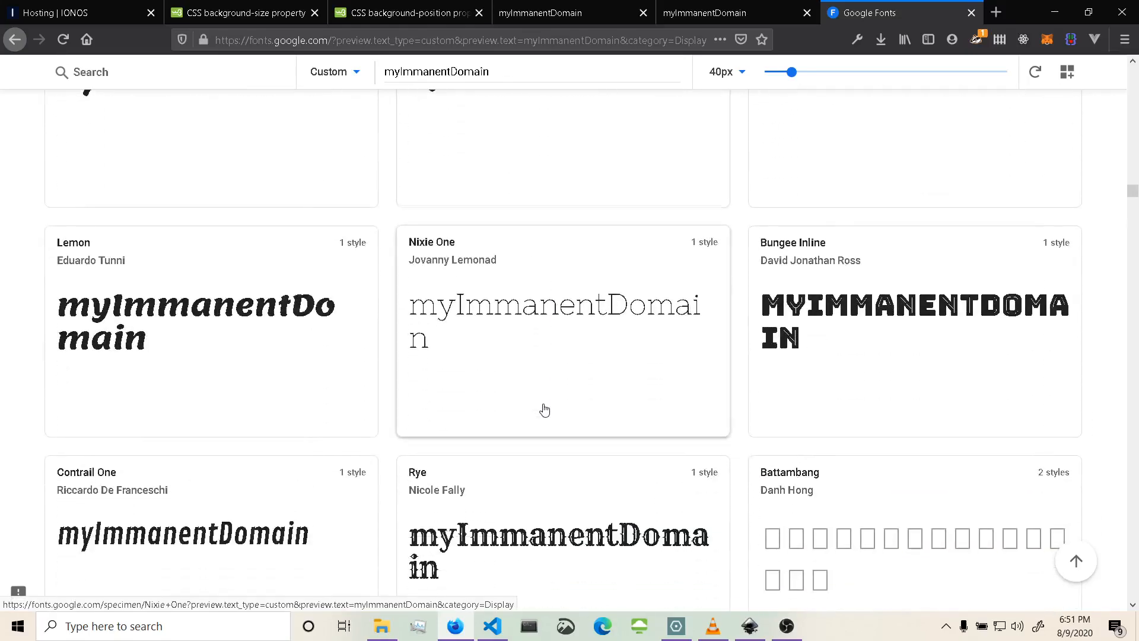
scroll(545, 410, down, 3)
scroll(545, 410, down, 4)
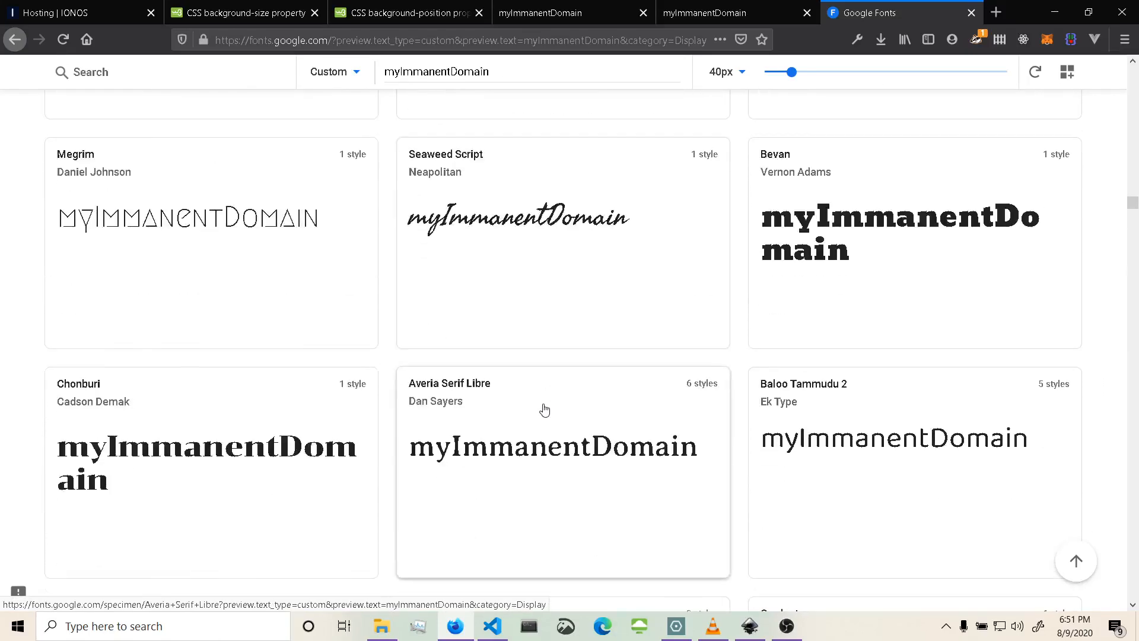
scroll(545, 409, down, 5)
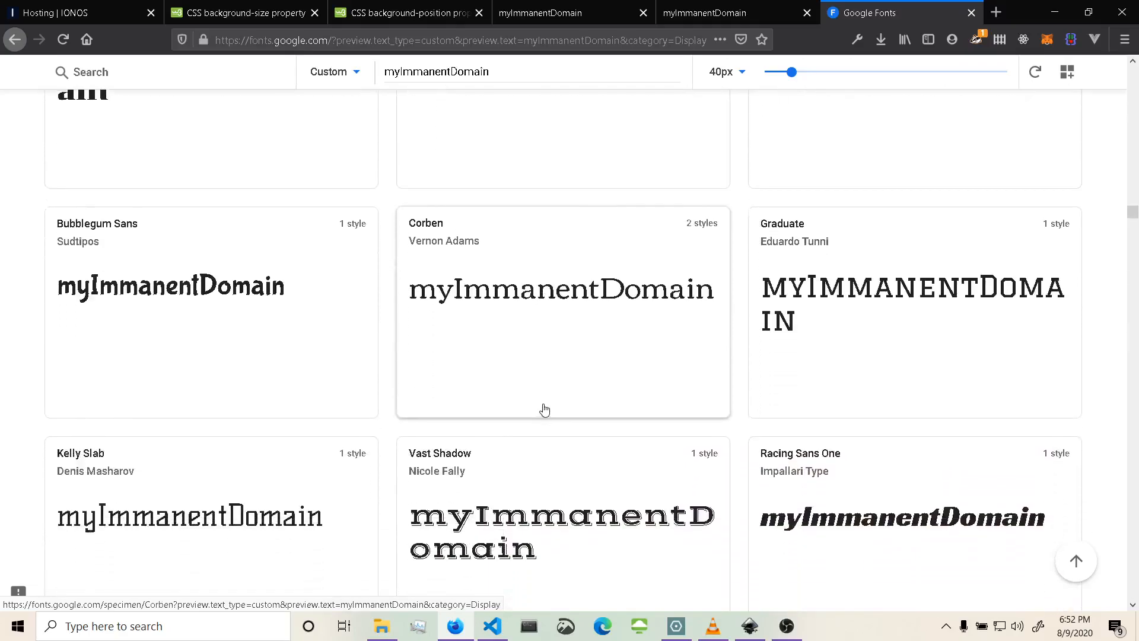
scroll(545, 409, down, 2)
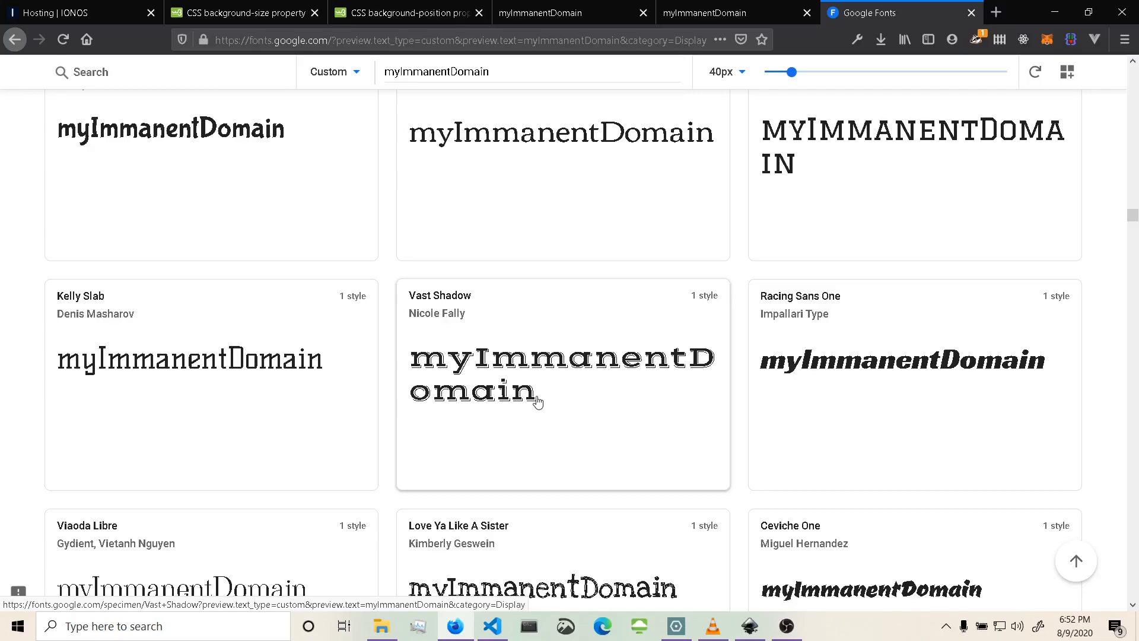
Open the Racing Sans One font page, select its Regular 400 style and save the family download as a zip file.
click(841, 367)
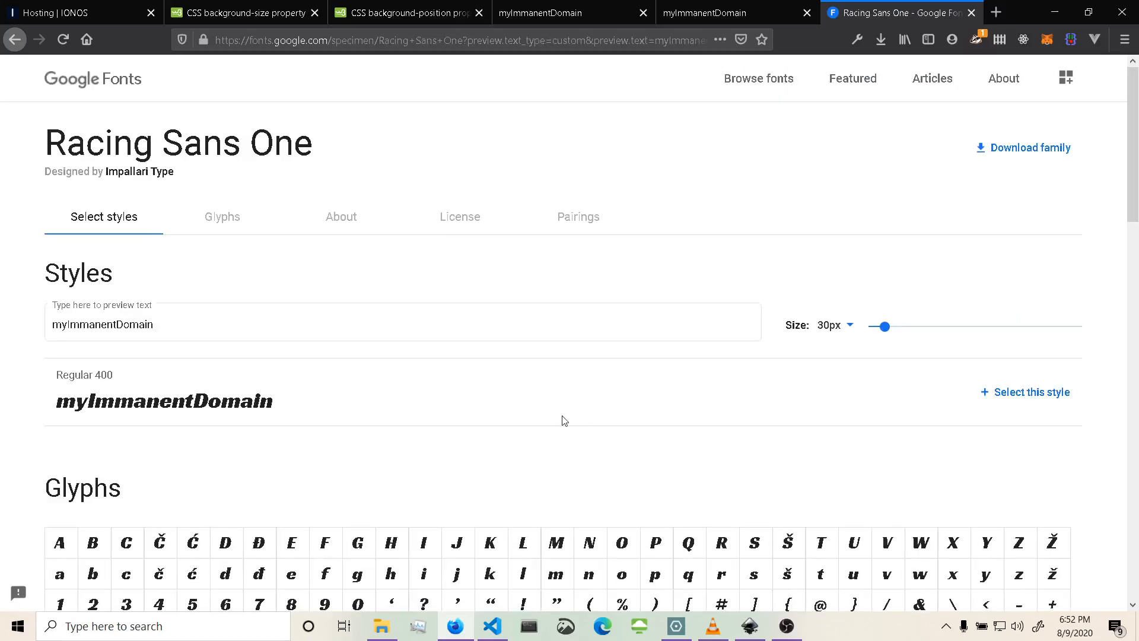
scroll(565, 421, down, 5)
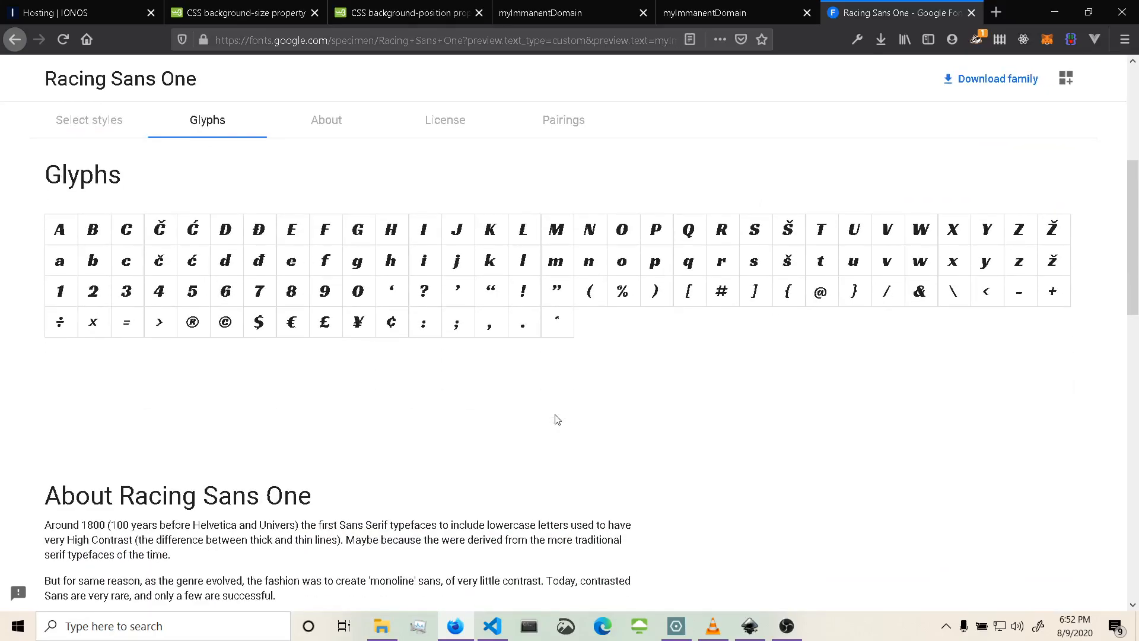
scroll(557, 420, up, 4)
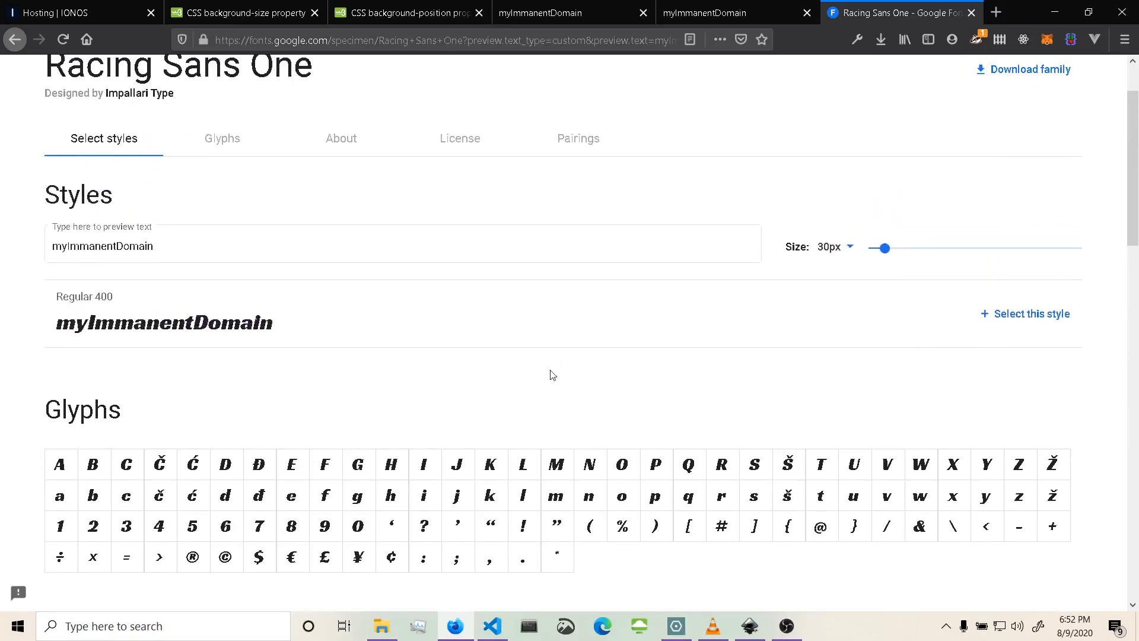
click(1001, 313)
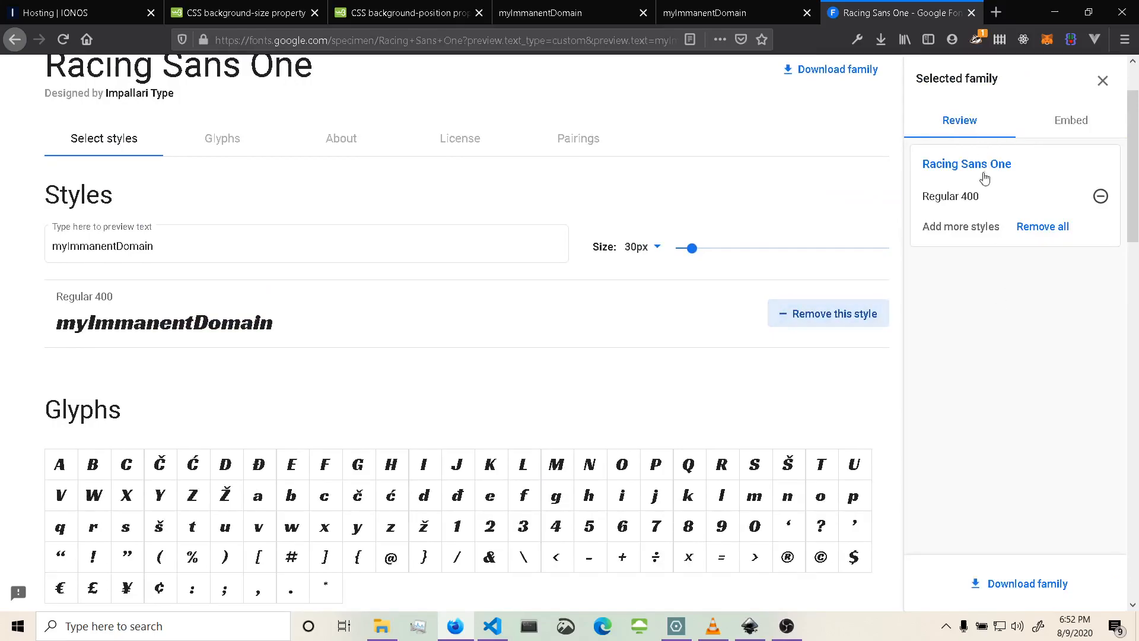
click(990, 583)
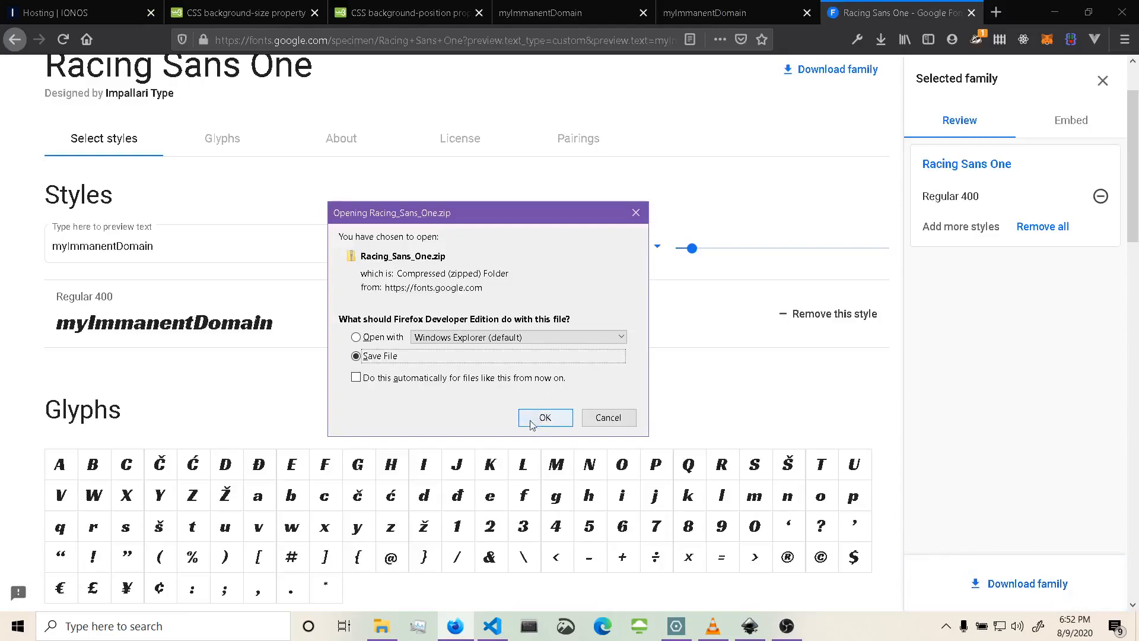
click(539, 418)
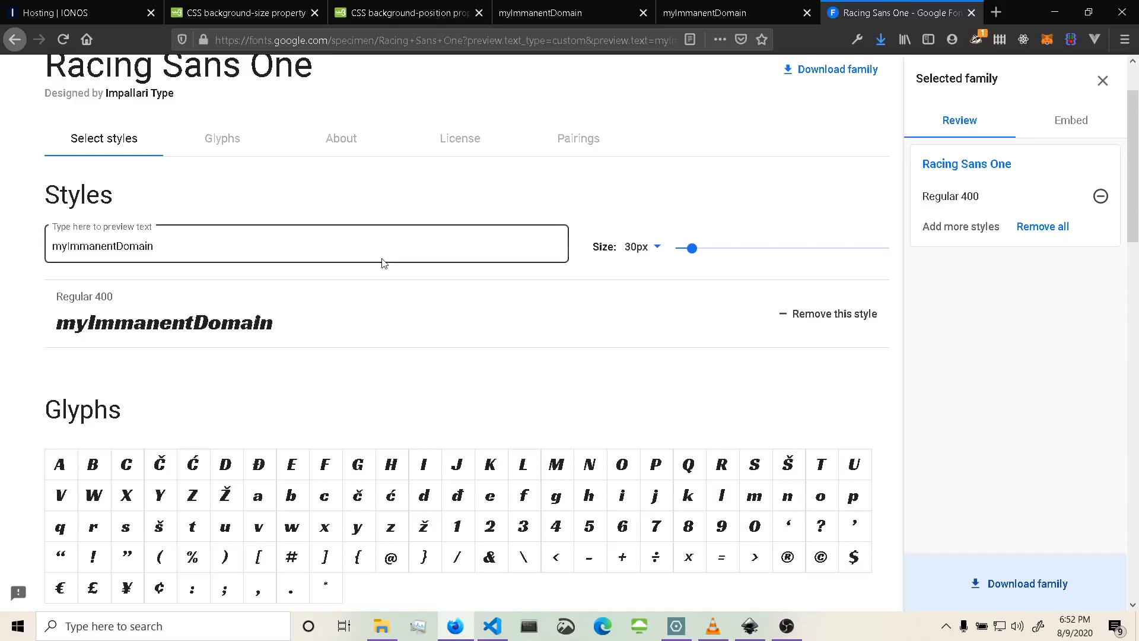
Scroll through the Racing Sans One page to review its glyphs and description.
scroll(384, 263, up, 2)
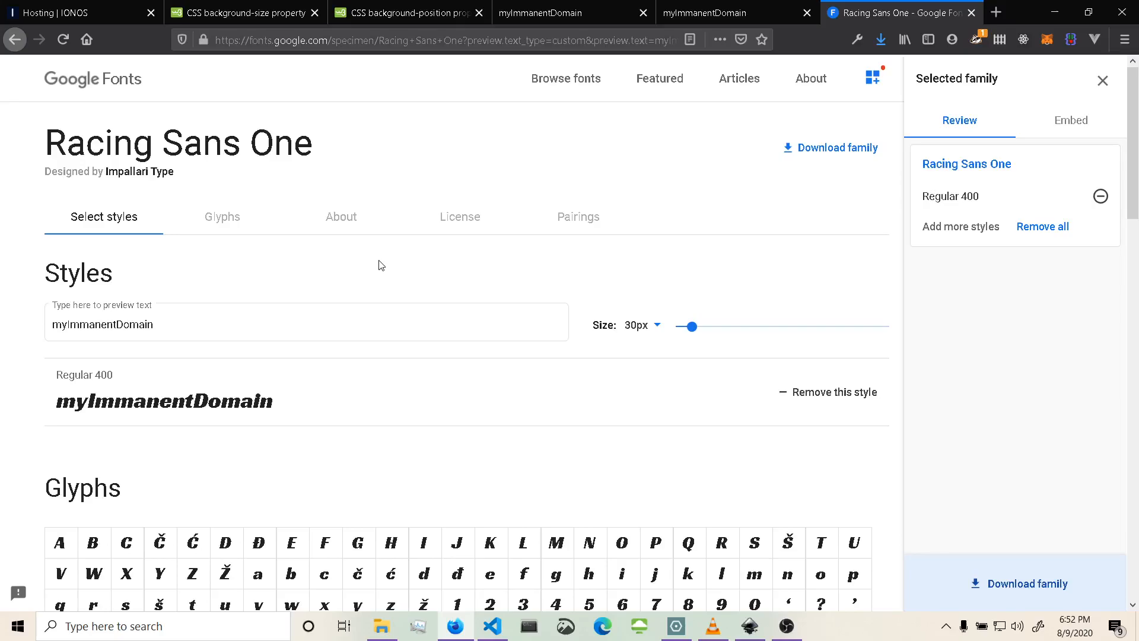
scroll(381, 265, down, 8)
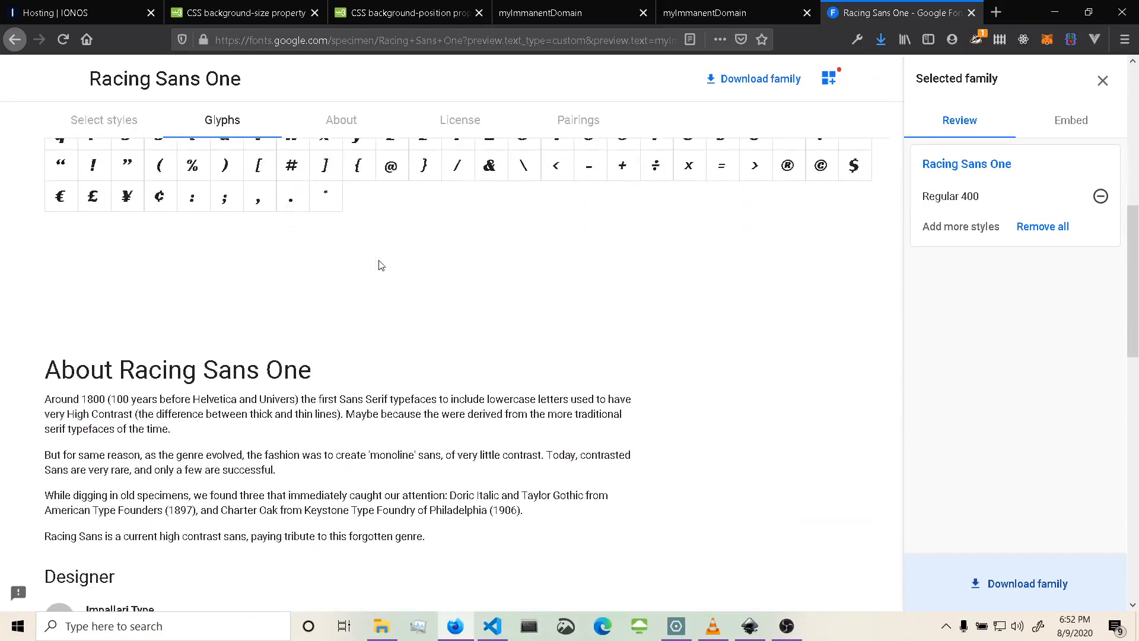
scroll(381, 265, down, 4)
scroll(380, 265, up, 6)
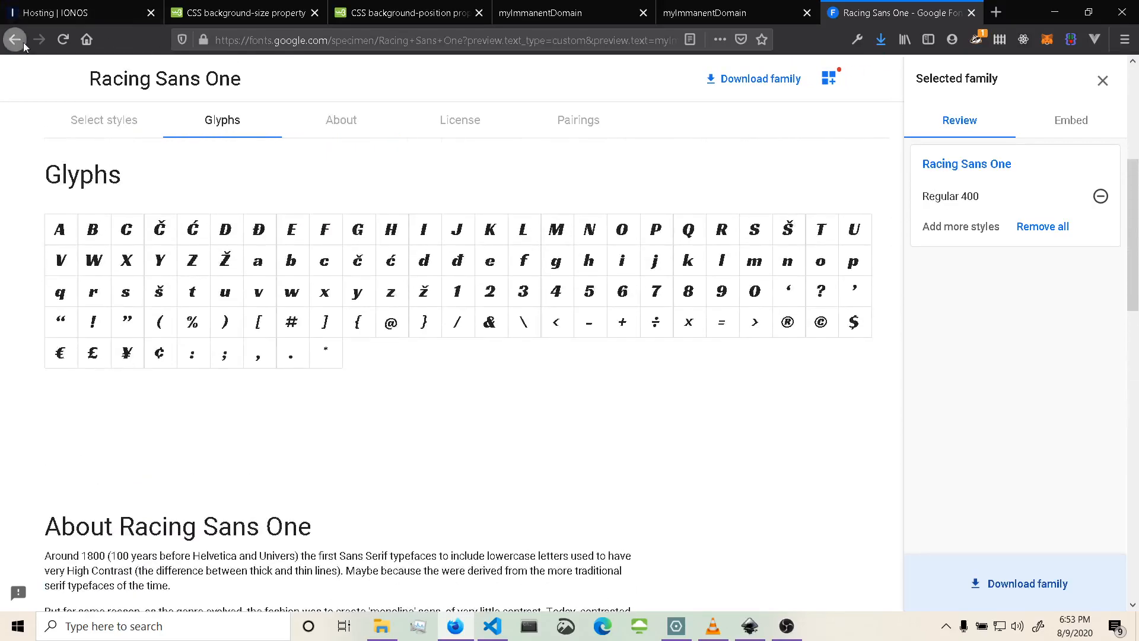
Return to the Display font results and scroll through the myImmanentDomain previews to compare more heading font candidates.
click(23, 43)
scroll(611, 313, down, 4)
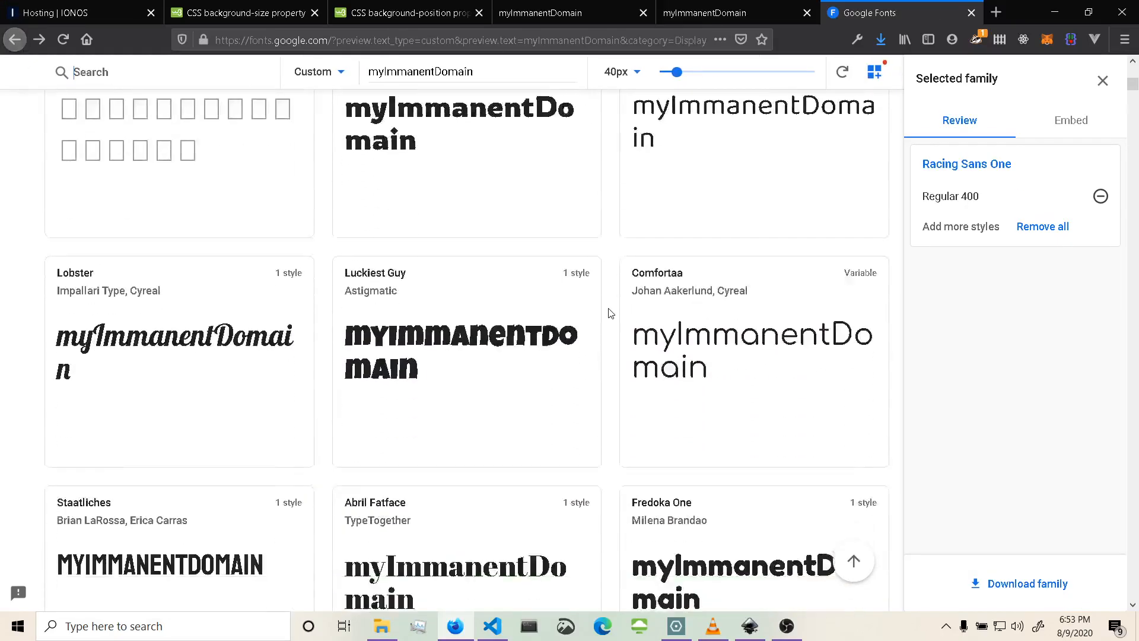
scroll(611, 313, down, 8)
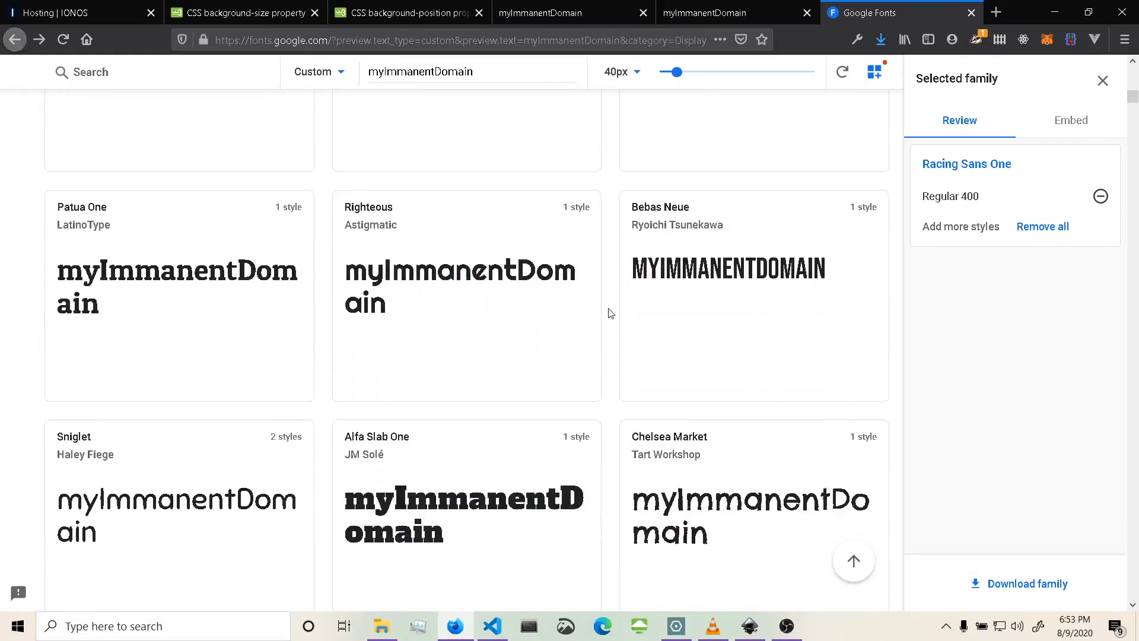
scroll(611, 313, down, 6)
scroll(611, 313, down, 8)
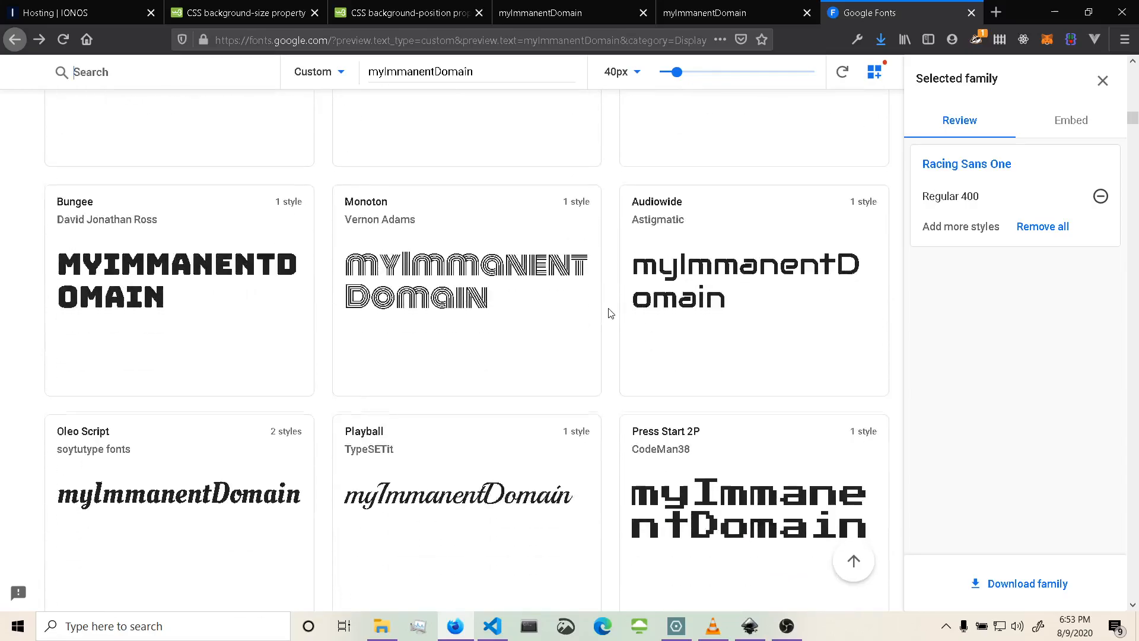
scroll(611, 313, down, 6)
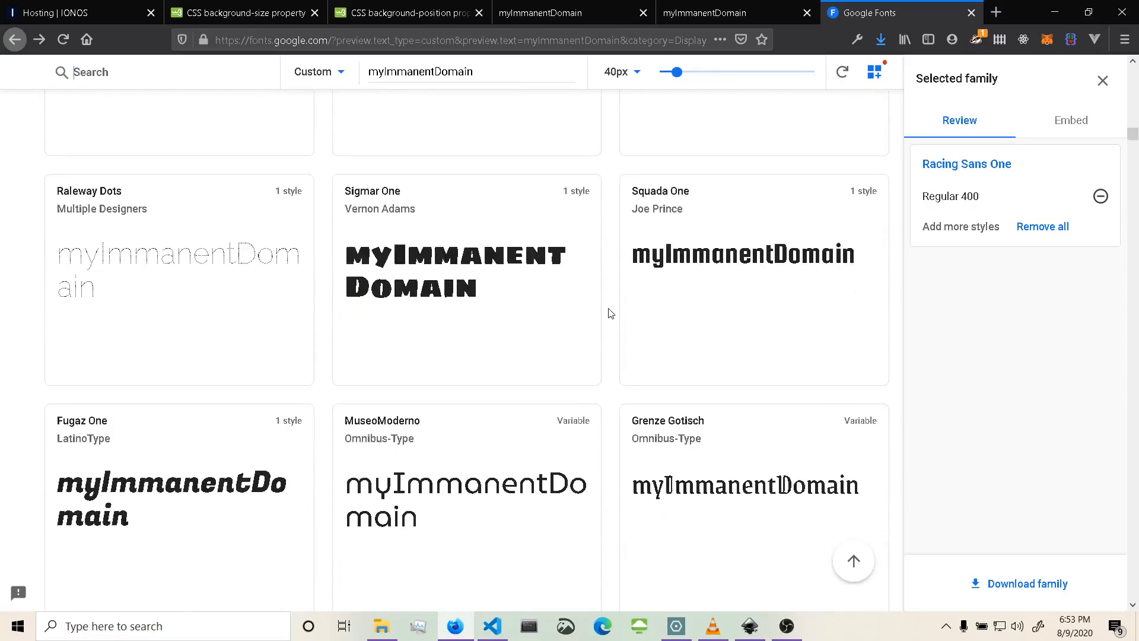
scroll(611, 313, down, 6)
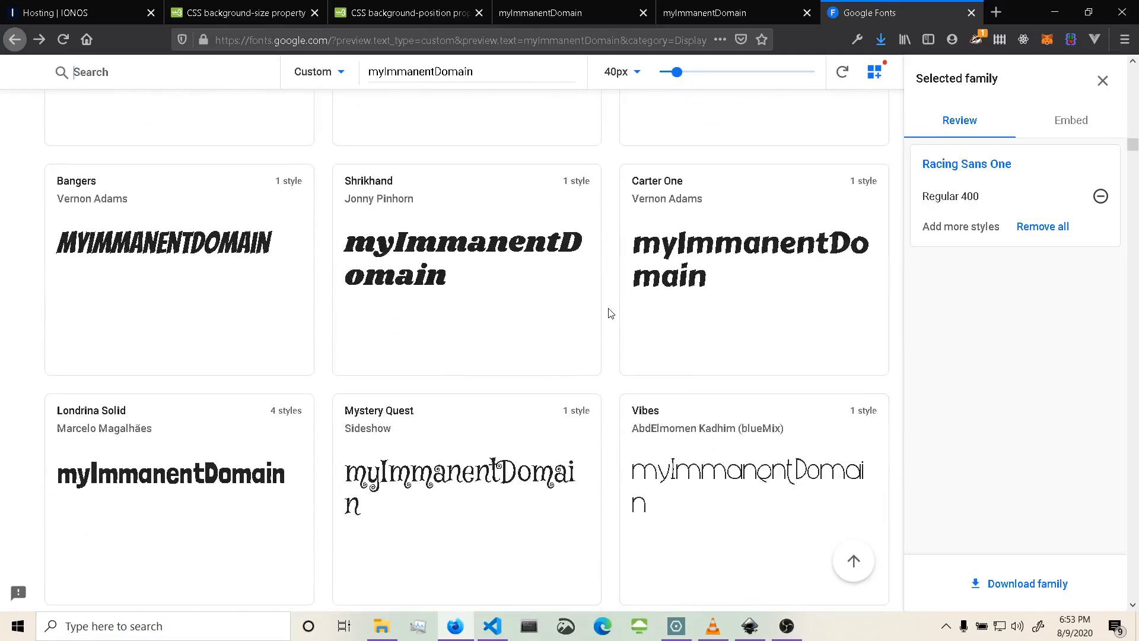
scroll(611, 314, down, 8)
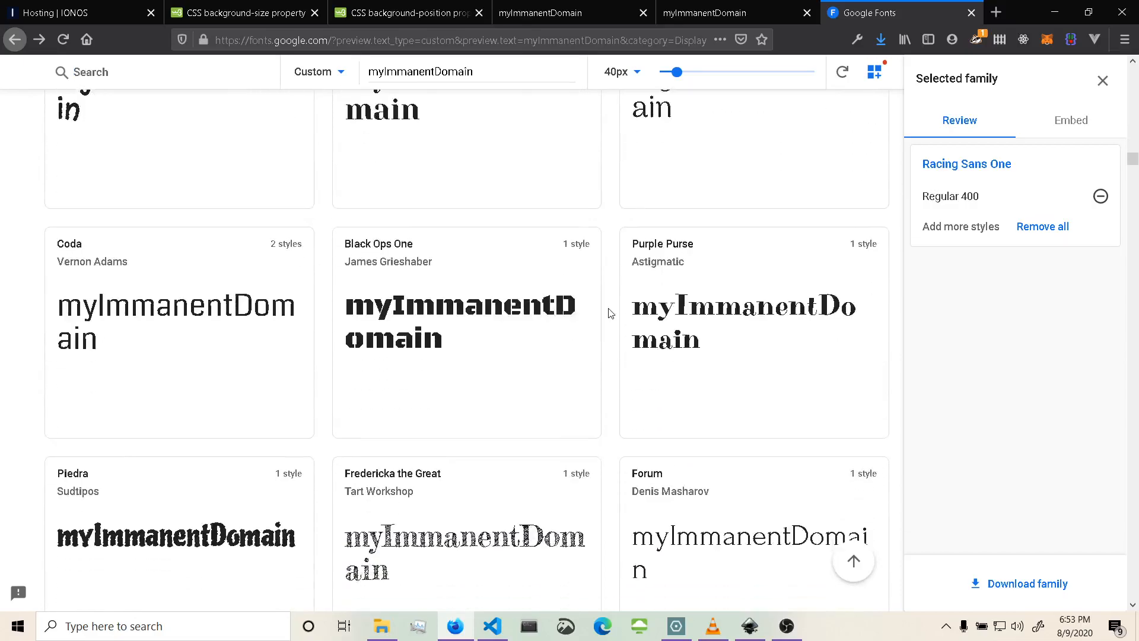
scroll(611, 314, down, 5)
scroll(611, 313, down, 6)
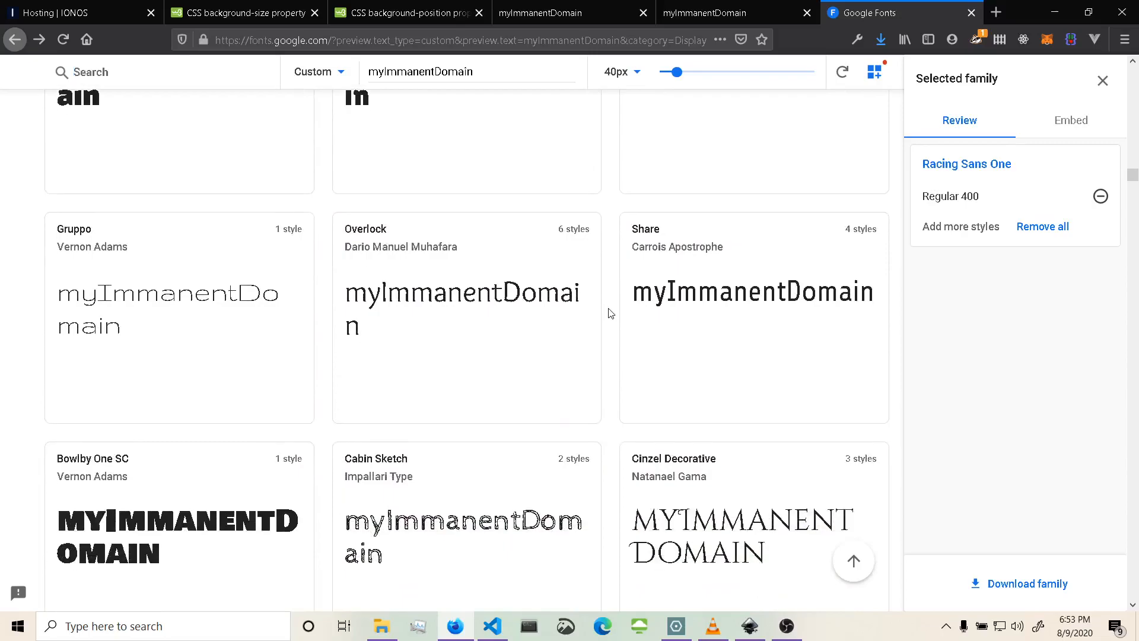
scroll(611, 313, down, 3)
scroll(611, 313, down, 2)
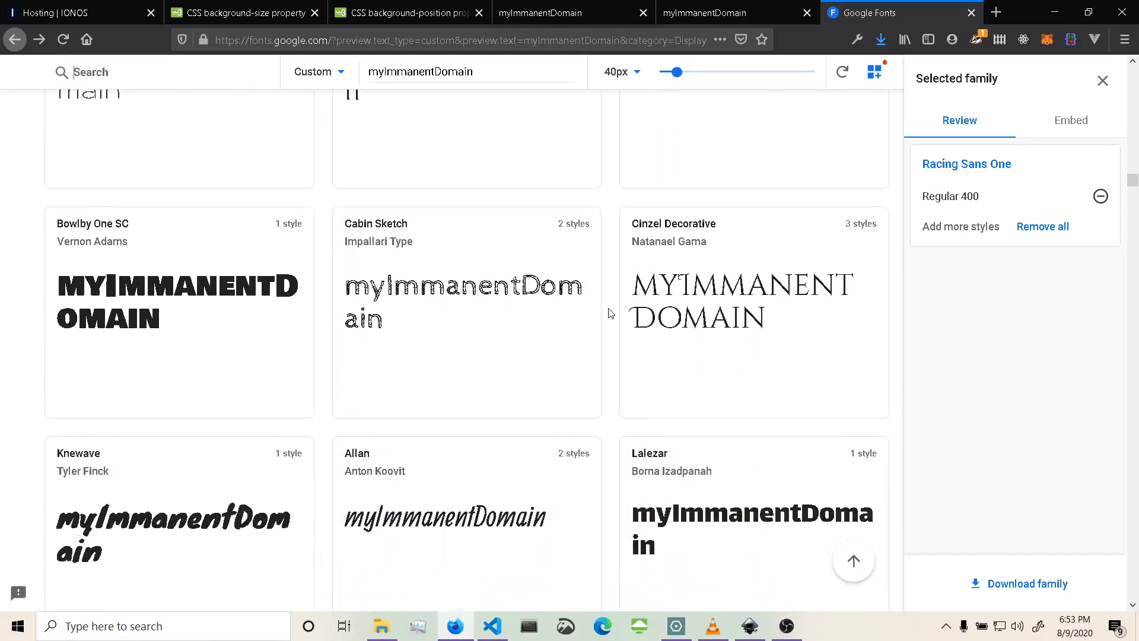
scroll(611, 313, down, 2)
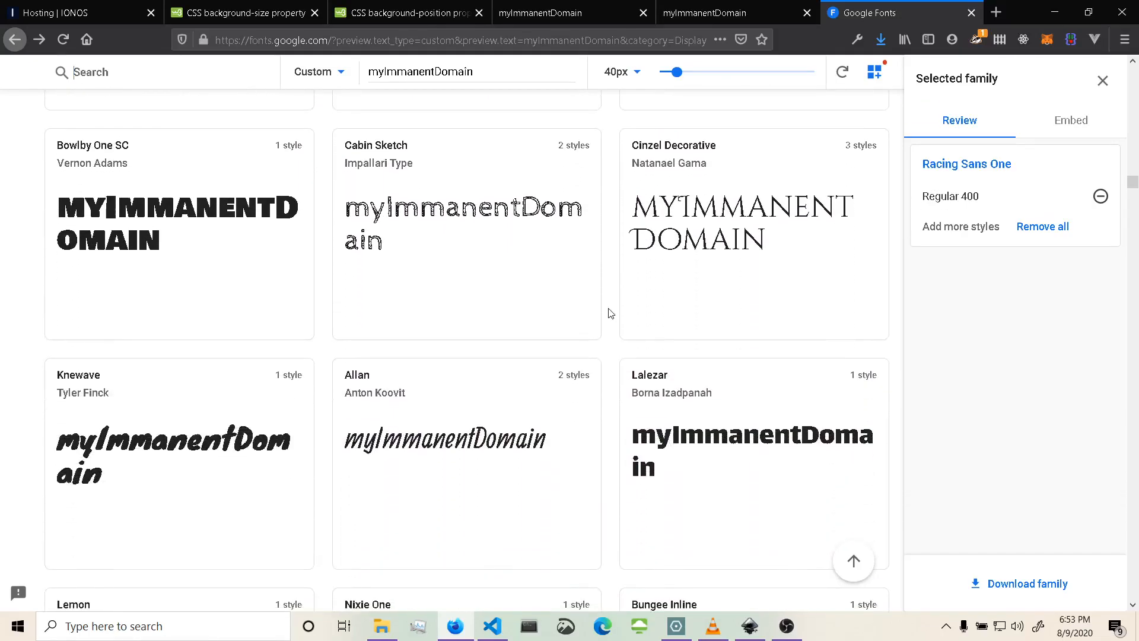
scroll(611, 313, down, 2)
scroll(611, 313, down, 2)
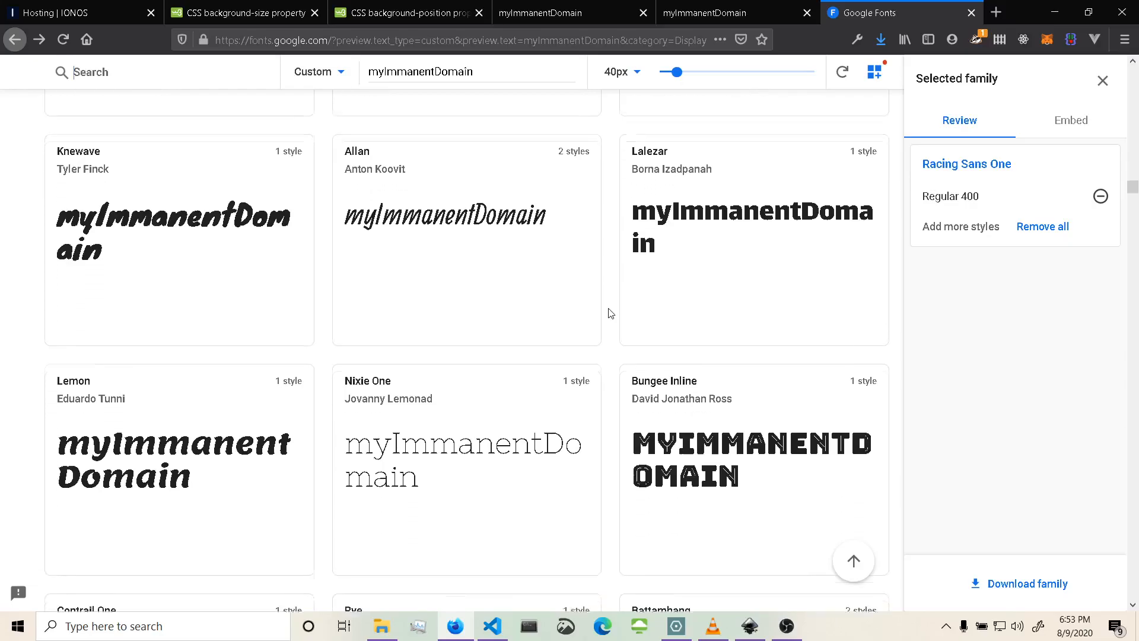
scroll(611, 314, down, 2)
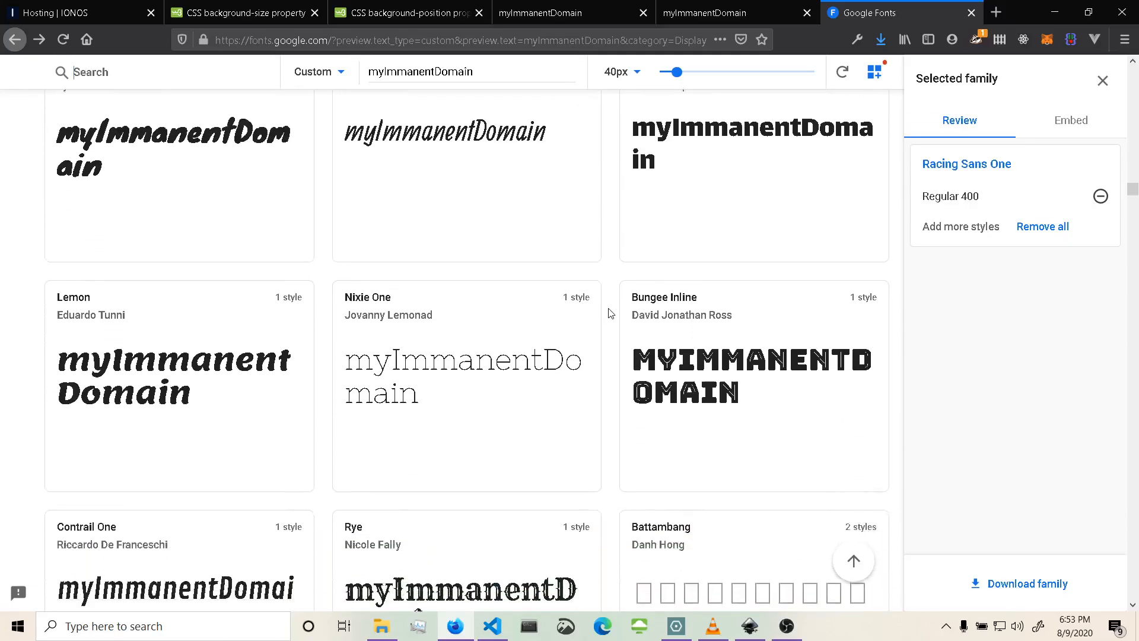
scroll(611, 313, down, 6)
scroll(612, 313, down, 2)
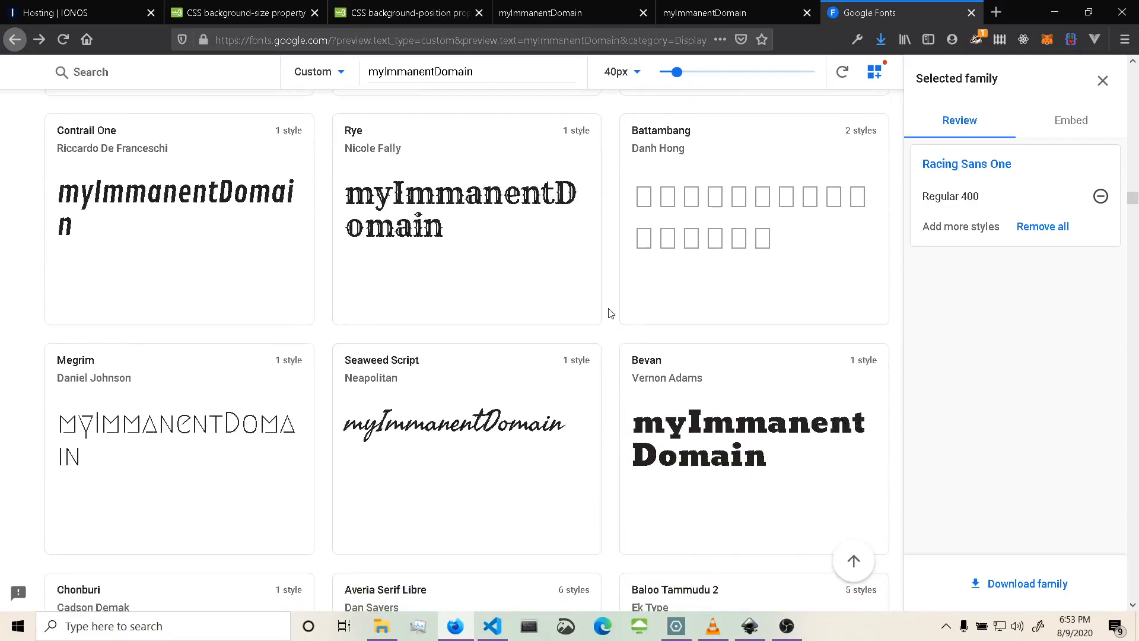
scroll(611, 313, down, 2)
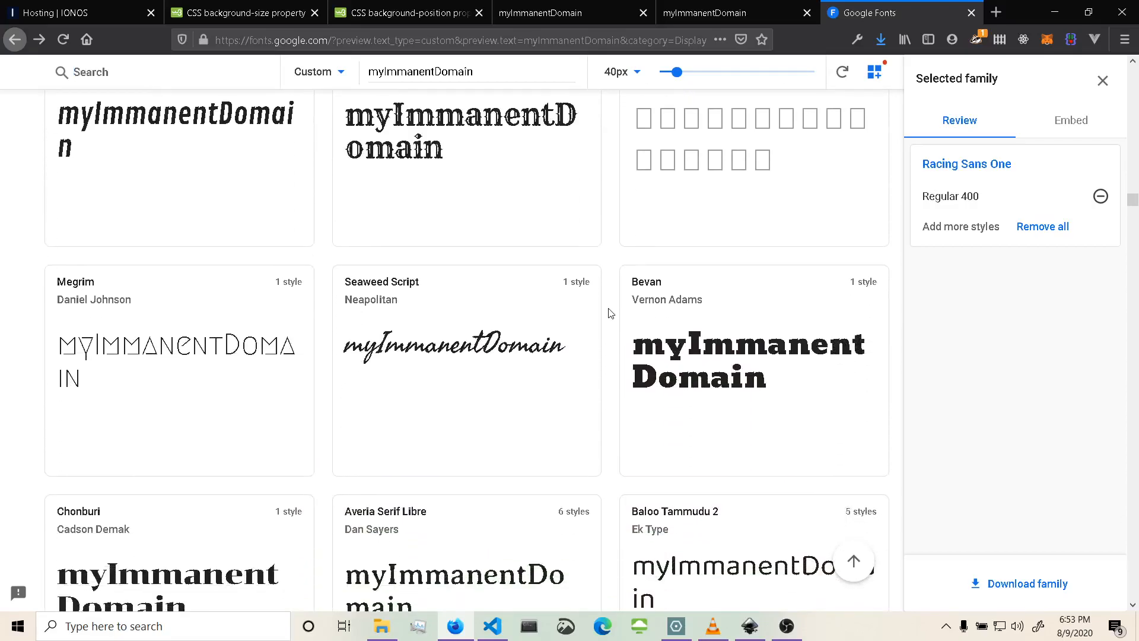
scroll(611, 313, down, 2)
scroll(611, 313, down, 6)
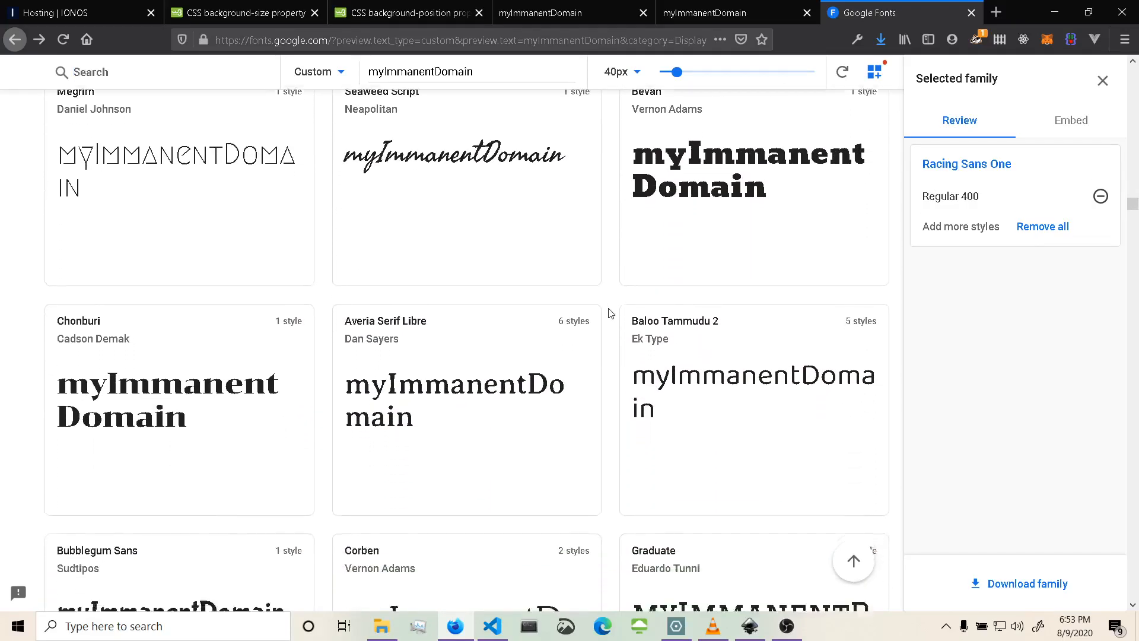
scroll(610, 312, down, 3)
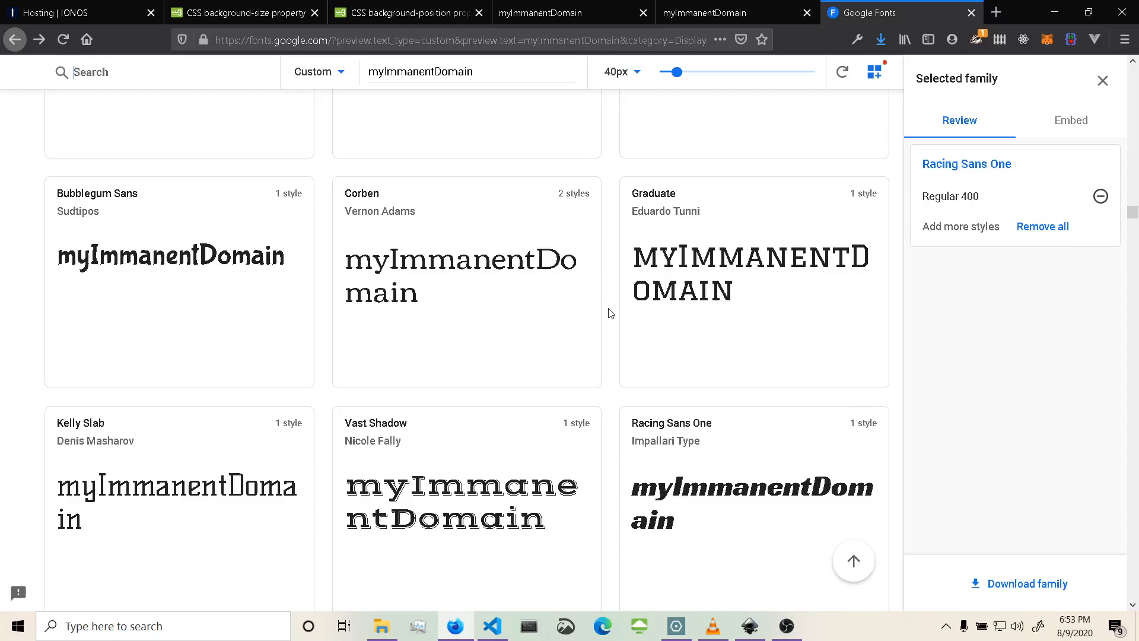
scroll(612, 313, down, 4)
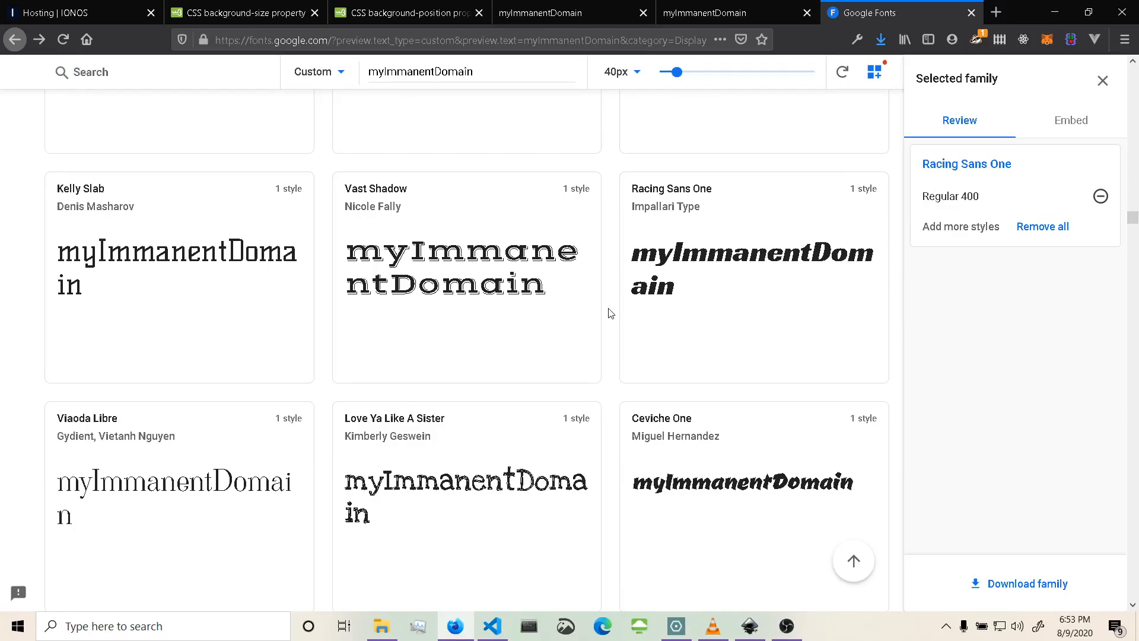
scroll(611, 313, down, 8)
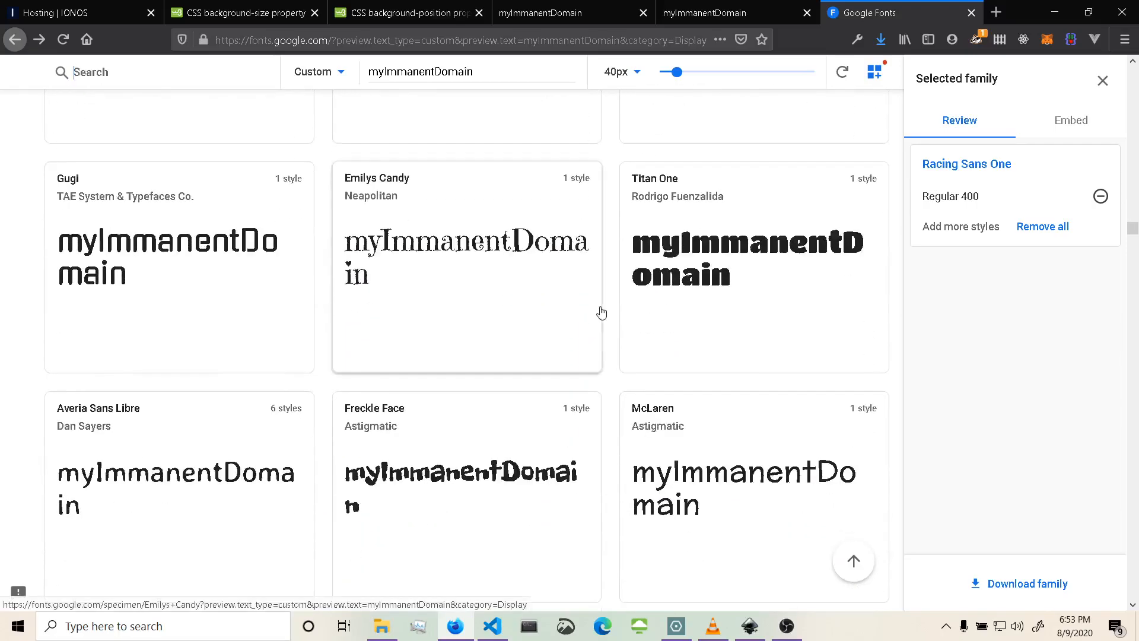
scroll(601, 313, down, 2)
scroll(601, 312, down, 4)
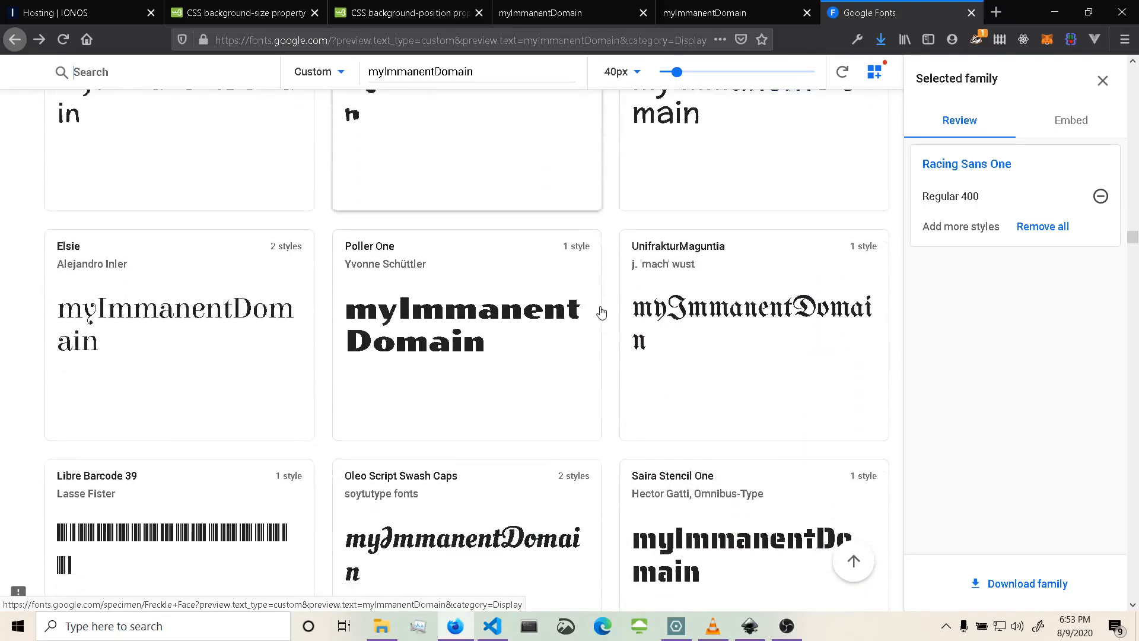
scroll(601, 312, down, 2)
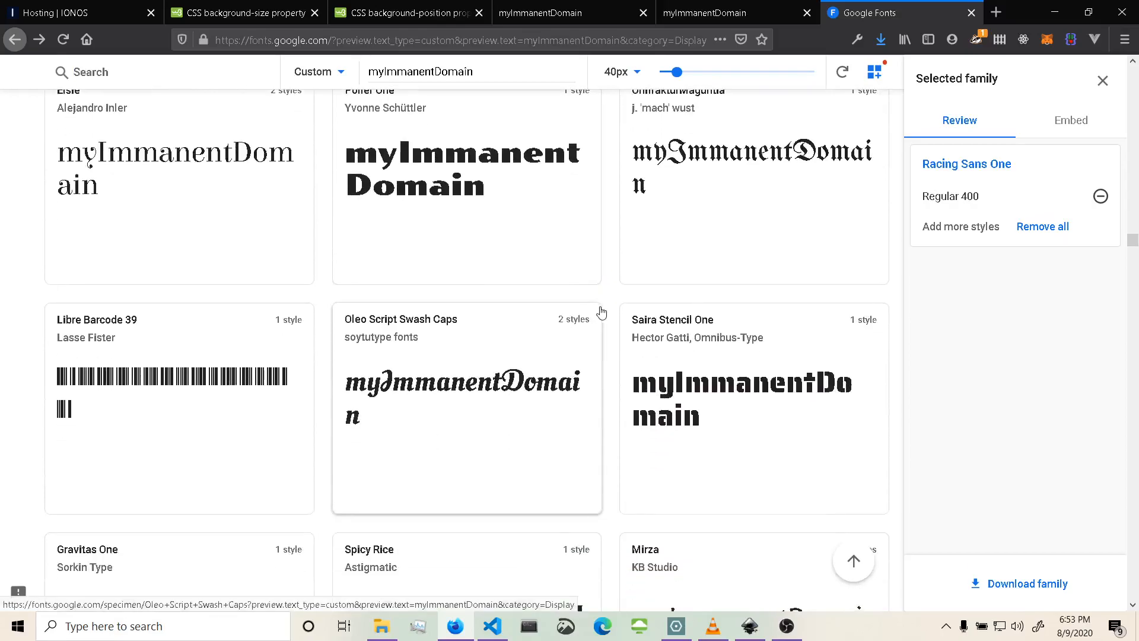
scroll(601, 313, down, 2)
scroll(601, 313, down, 1)
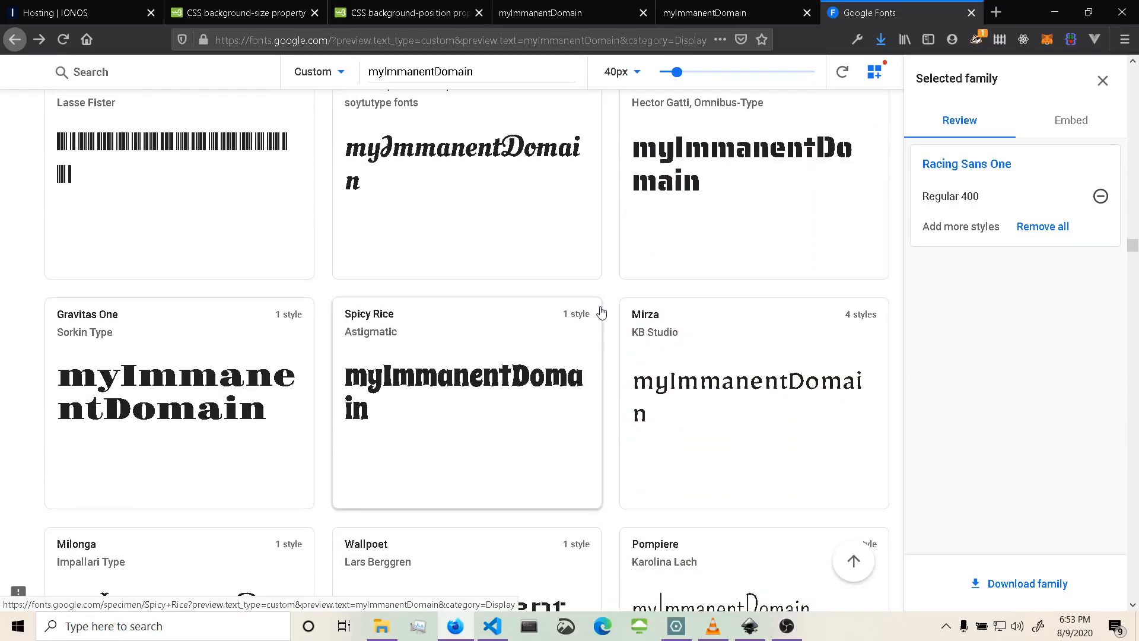
scroll(601, 313, down, 5)
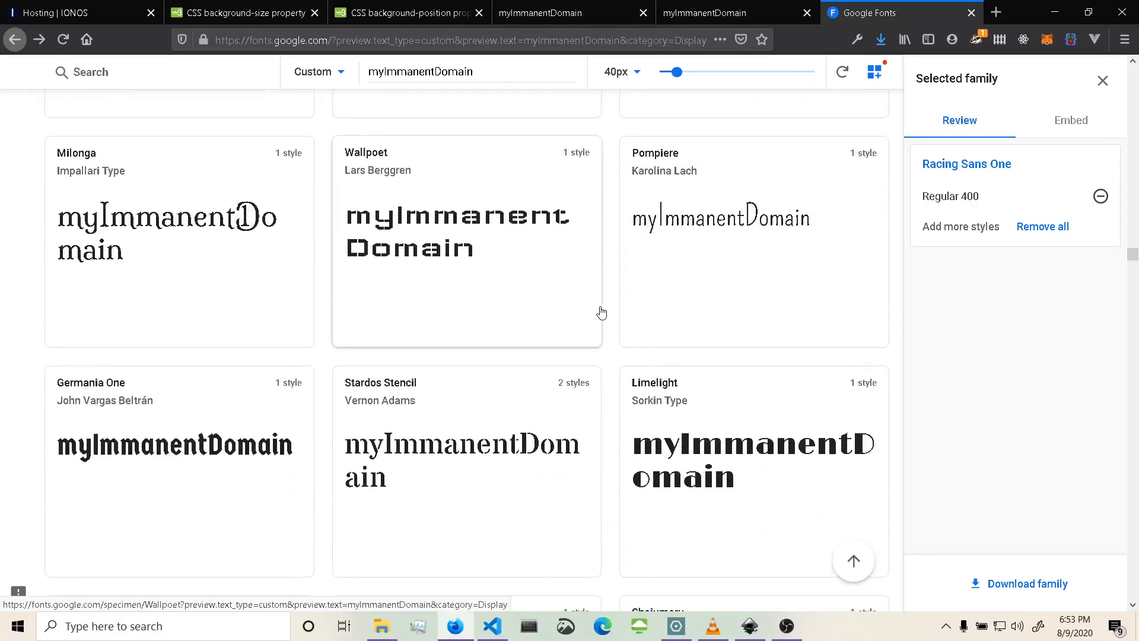
scroll(601, 313, down, 1)
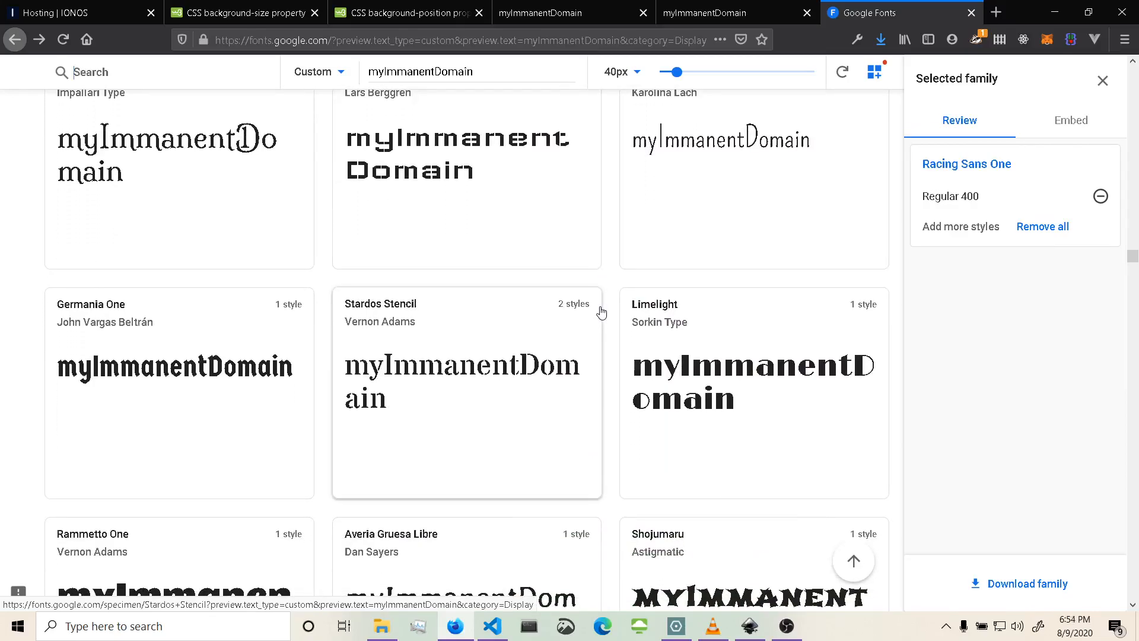
scroll(601, 313, down, 2)
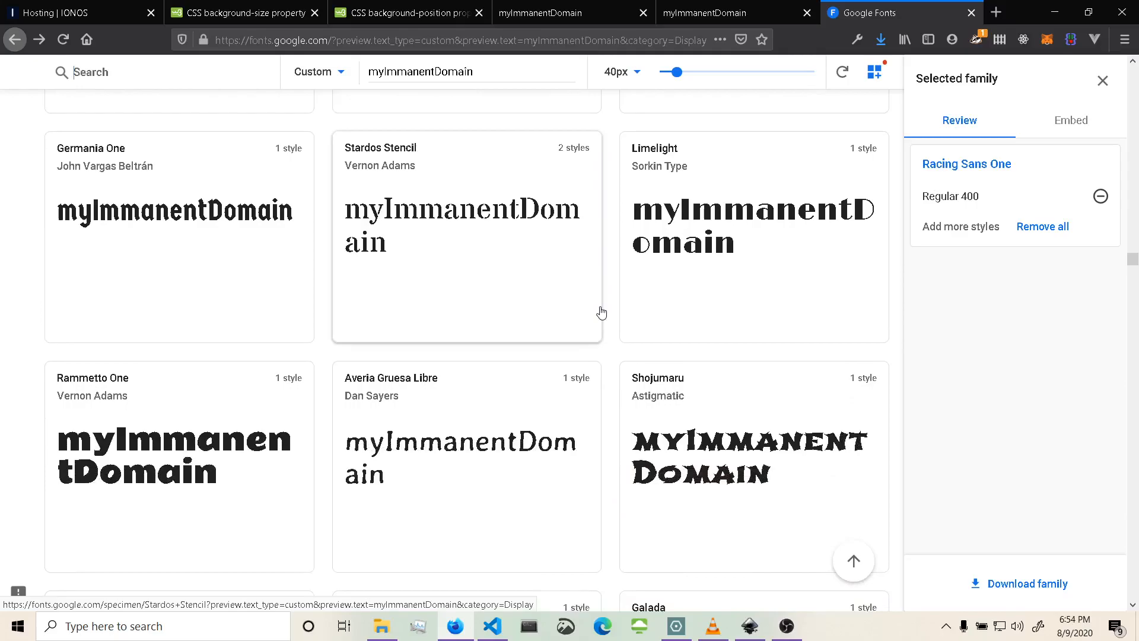
scroll(601, 313, down, 3)
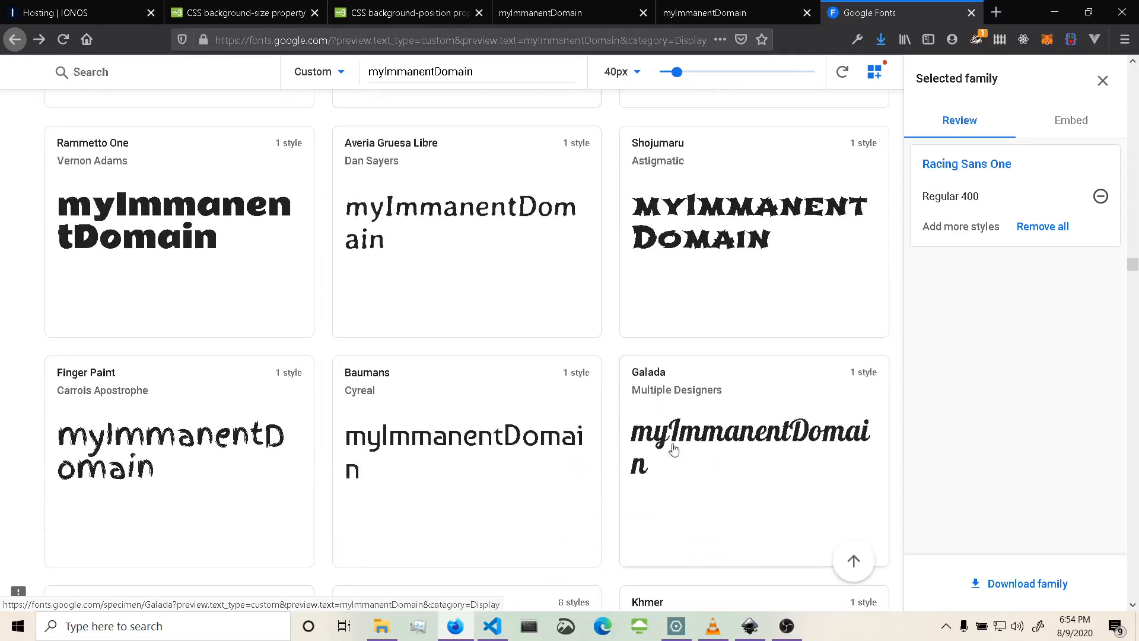
scroll(605, 394, down, 3)
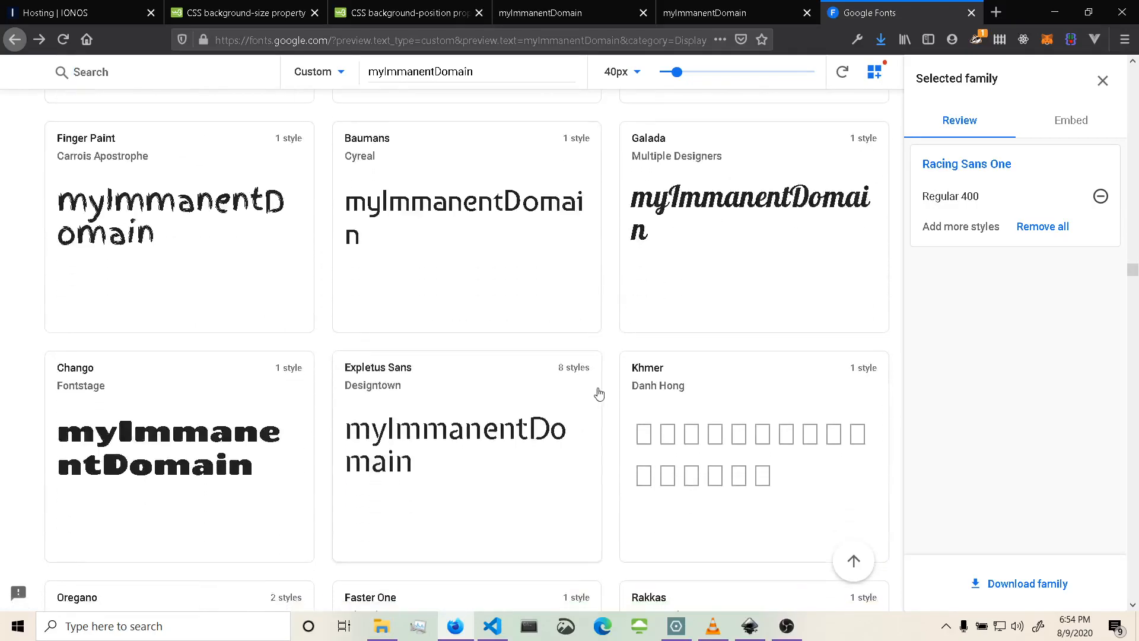
scroll(623, 406, down, 2)
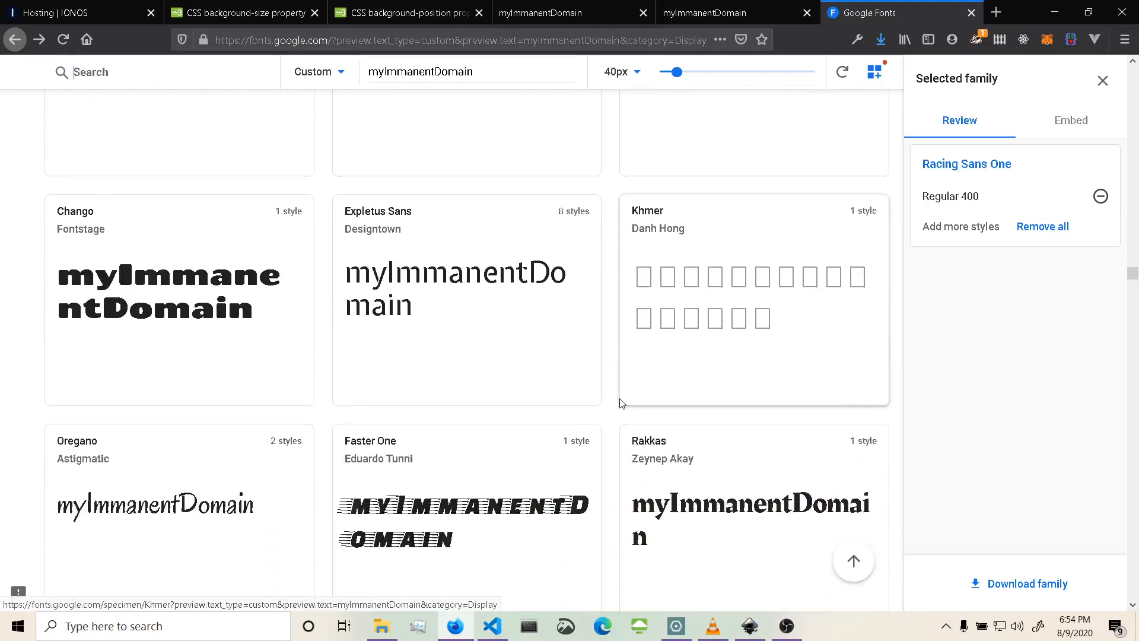
scroll(621, 403, down, 5)
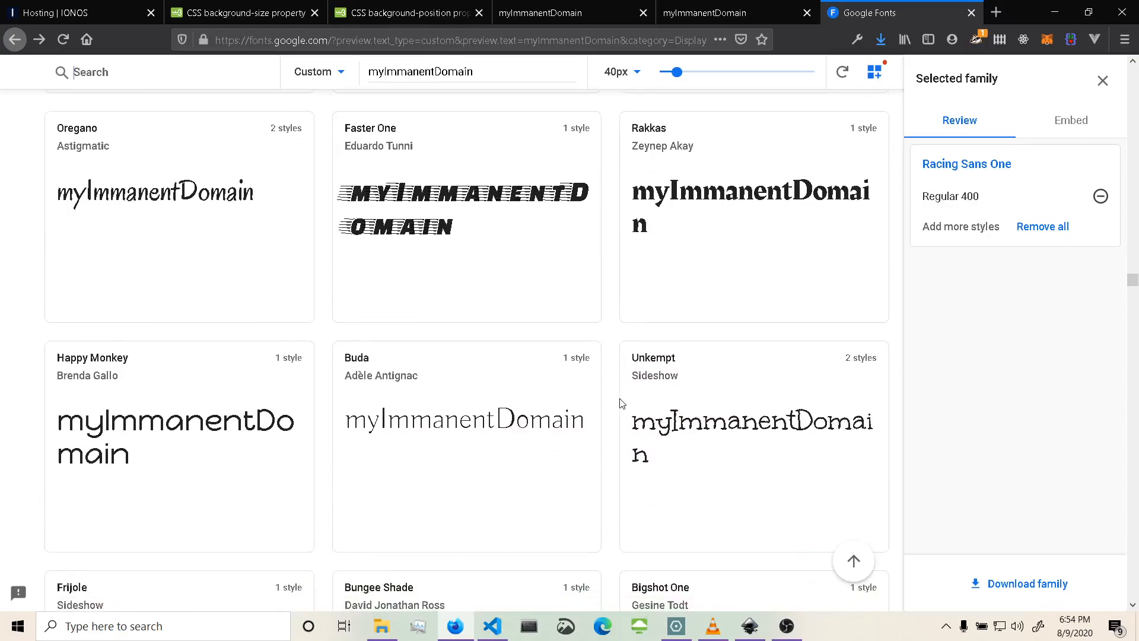
scroll(622, 404, down, 3)
scroll(621, 403, down, 1)
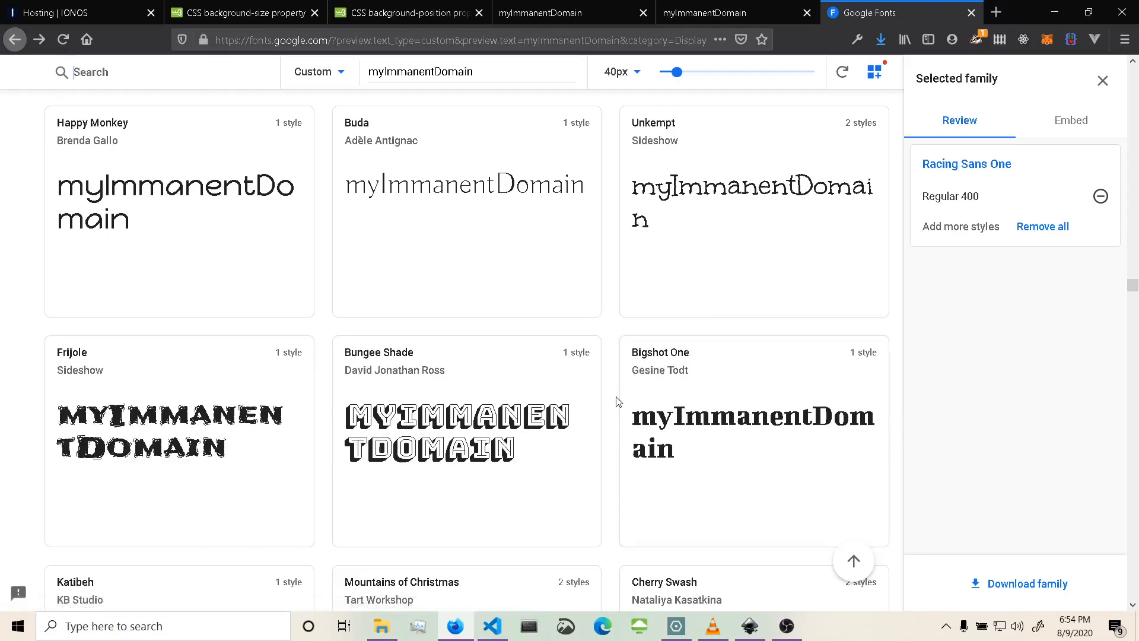
scroll(617, 401, down, 3)
scroll(617, 401, down, 6)
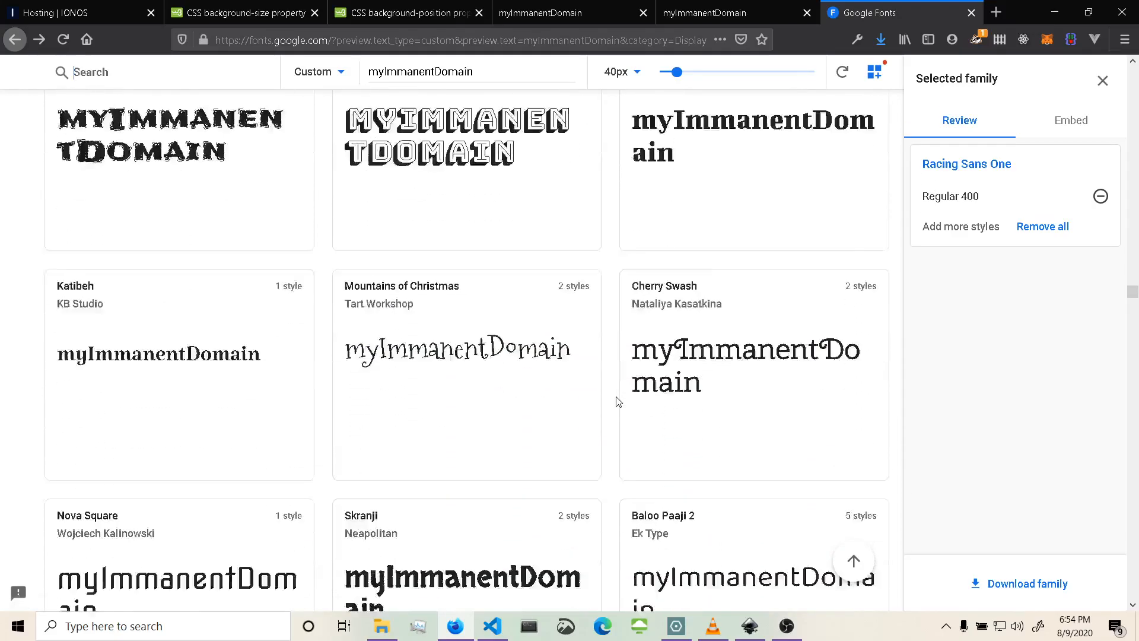
scroll(617, 401, down, 3)
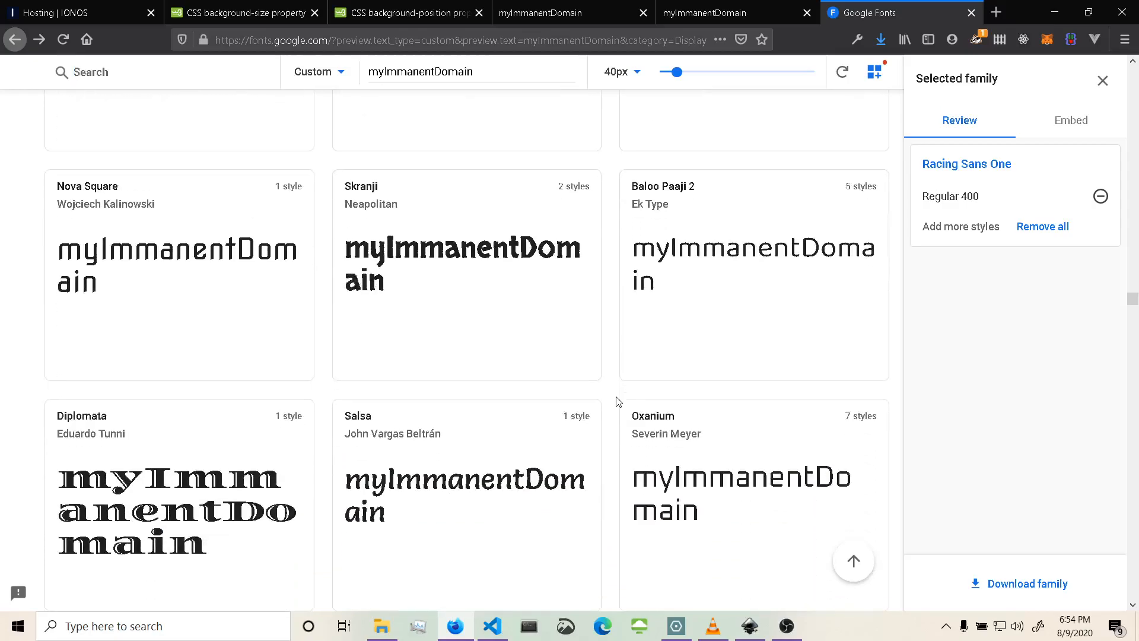
scroll(617, 401, down, 3)
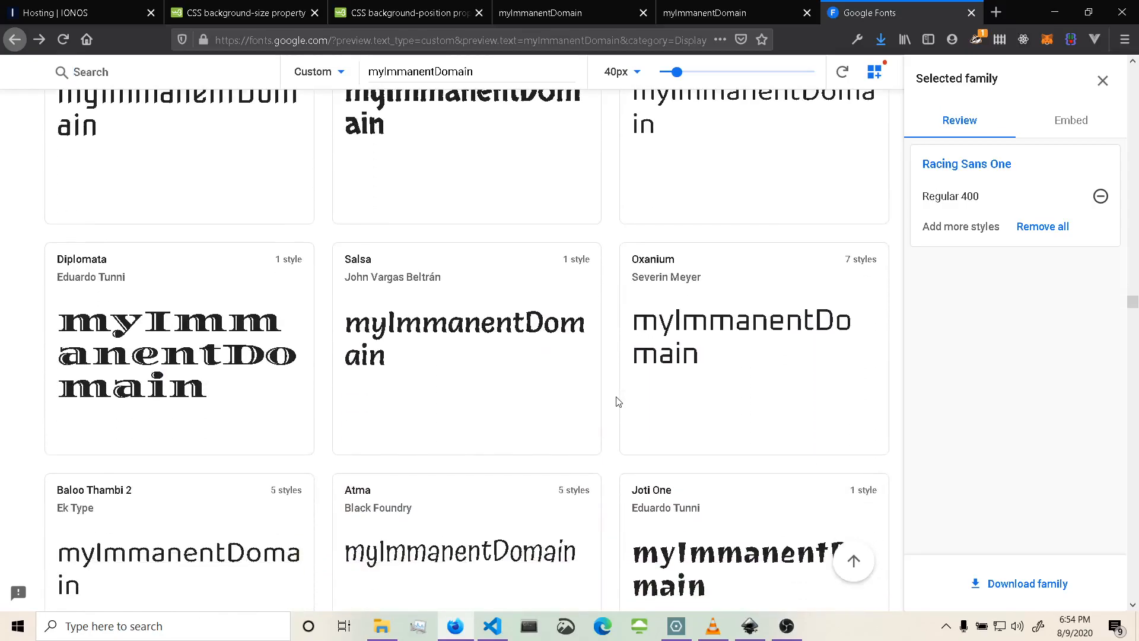
scroll(617, 401, down, 3)
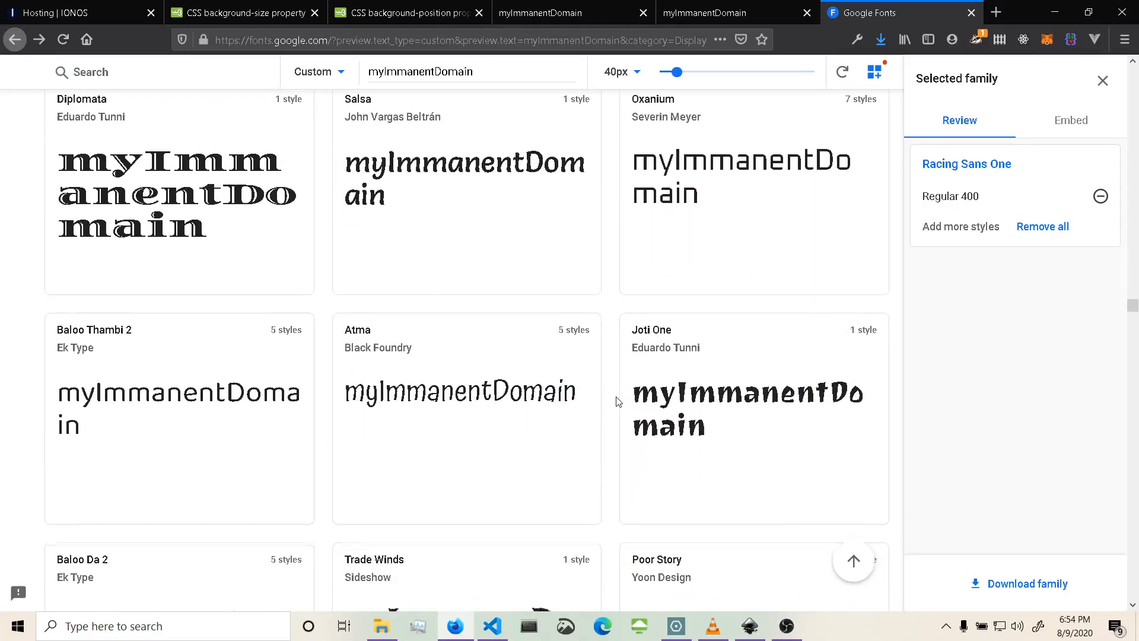
scroll(617, 401, down, 3)
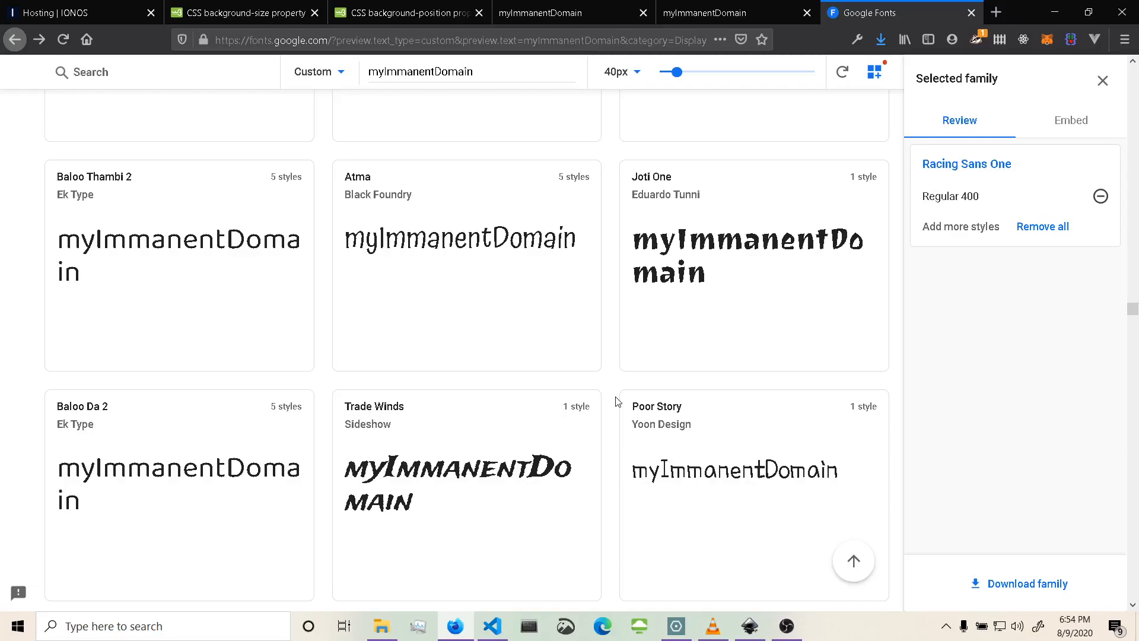
scroll(618, 401, down, 5)
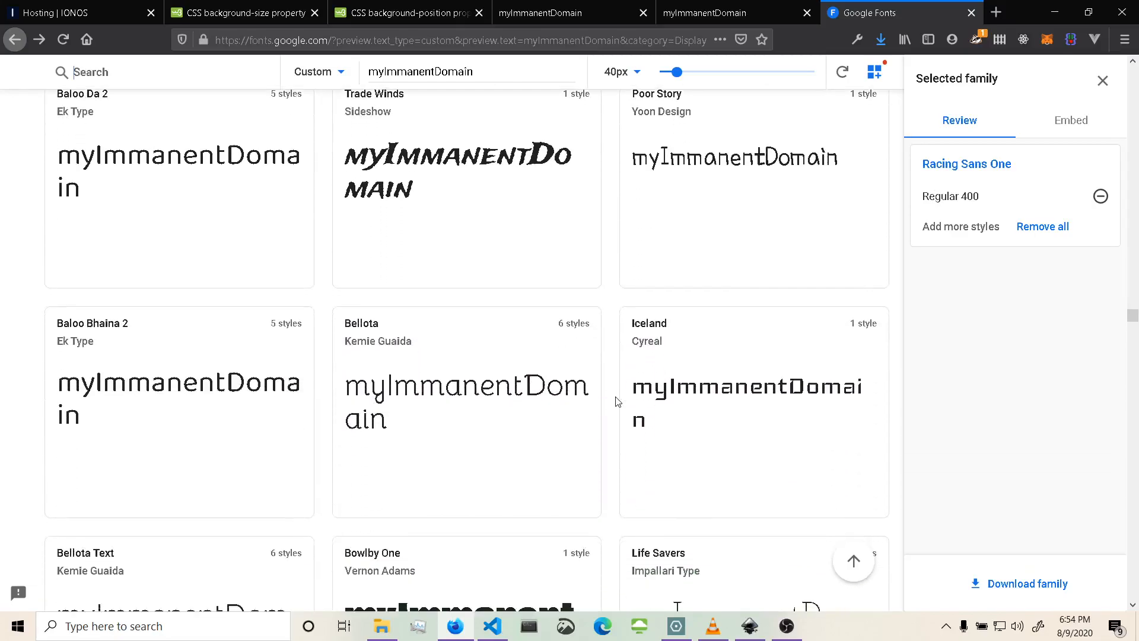
scroll(618, 401, down, 4)
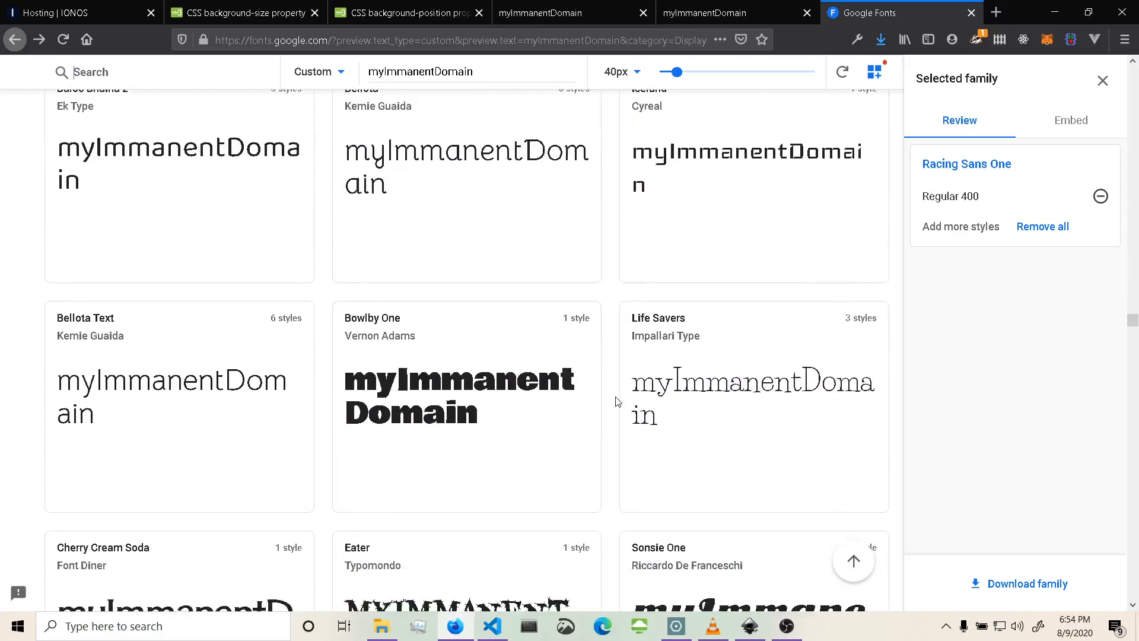
Open the Big Shoulders Text font page, save its family download as a zip file, and return to the Display font results.
scroll(618, 402, down, 1)
scroll(618, 402, down, 4)
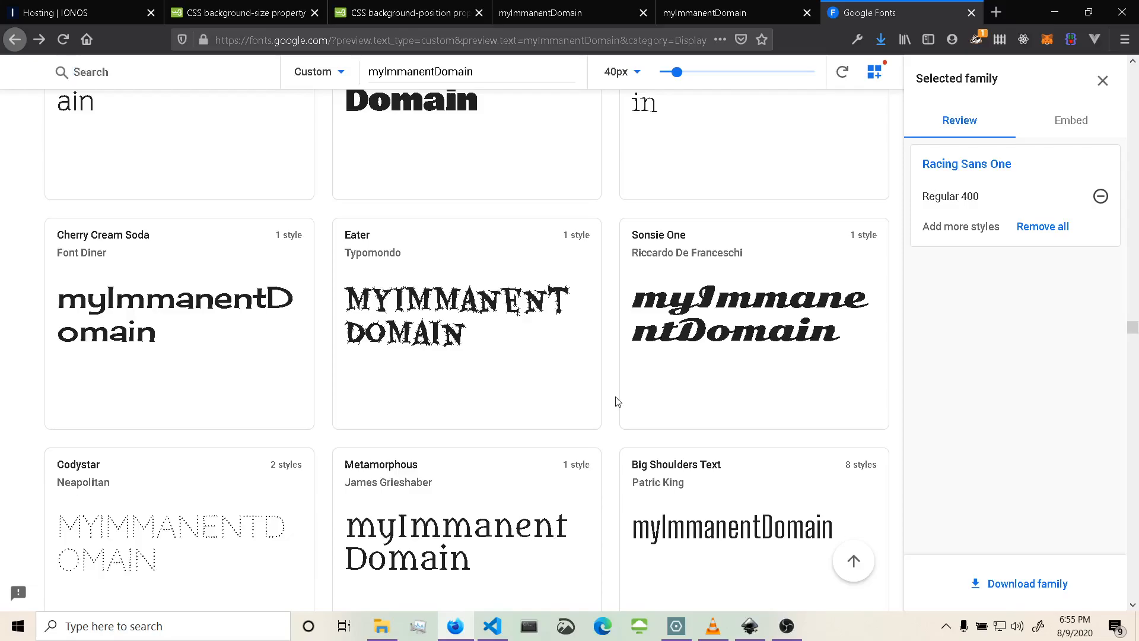
scroll(617, 402, down, 5)
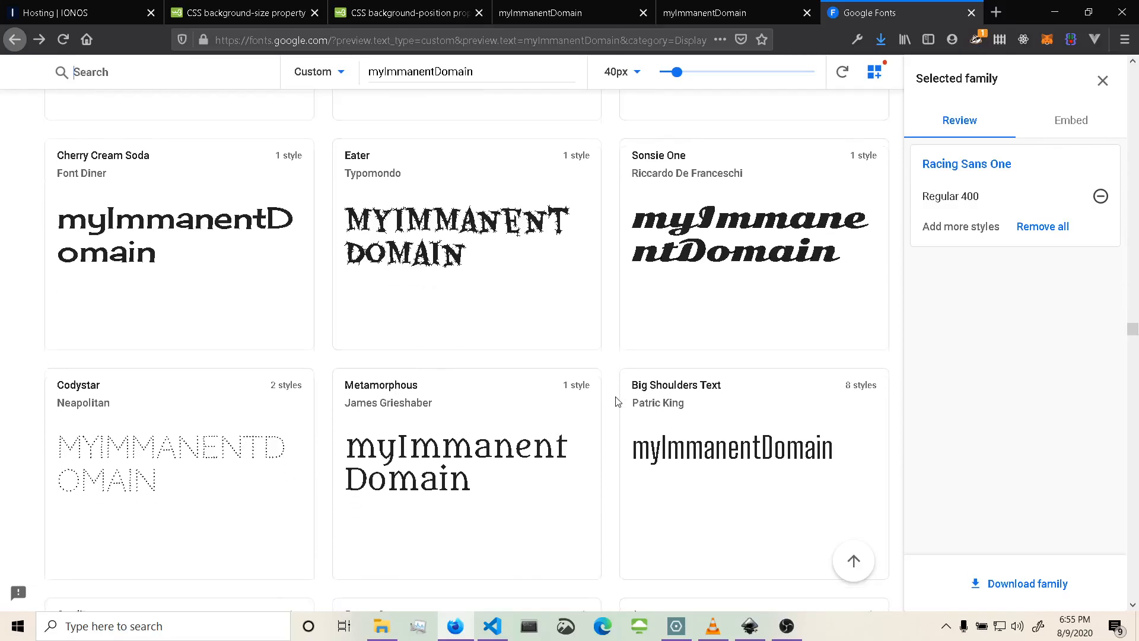
scroll(611, 398, down, 1)
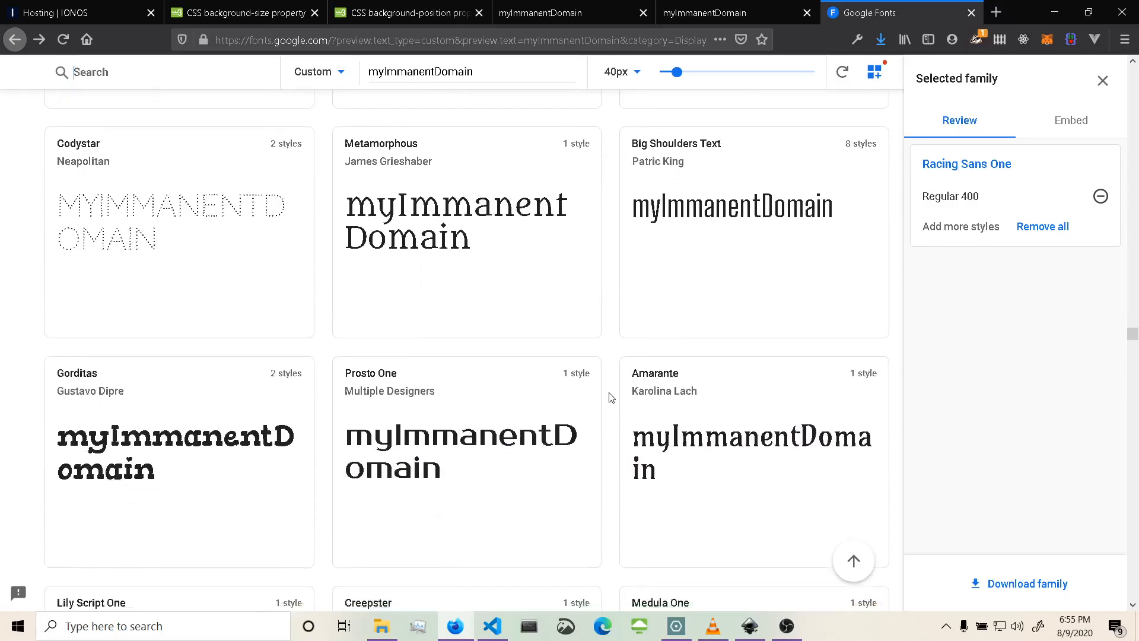
scroll(612, 397, up, 1)
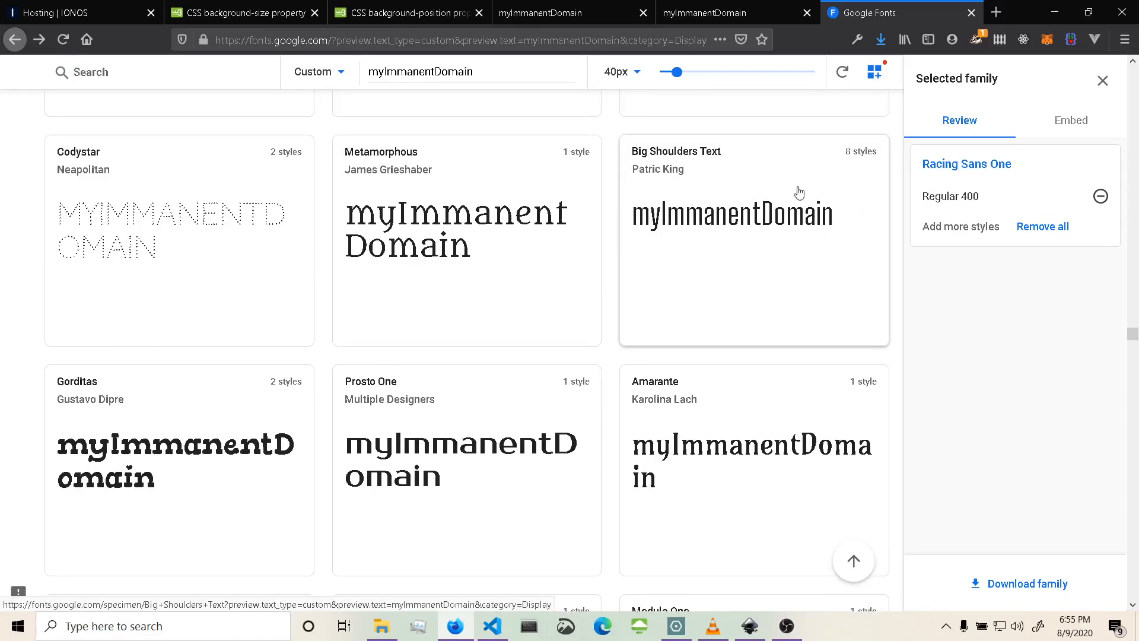
click(767, 215)
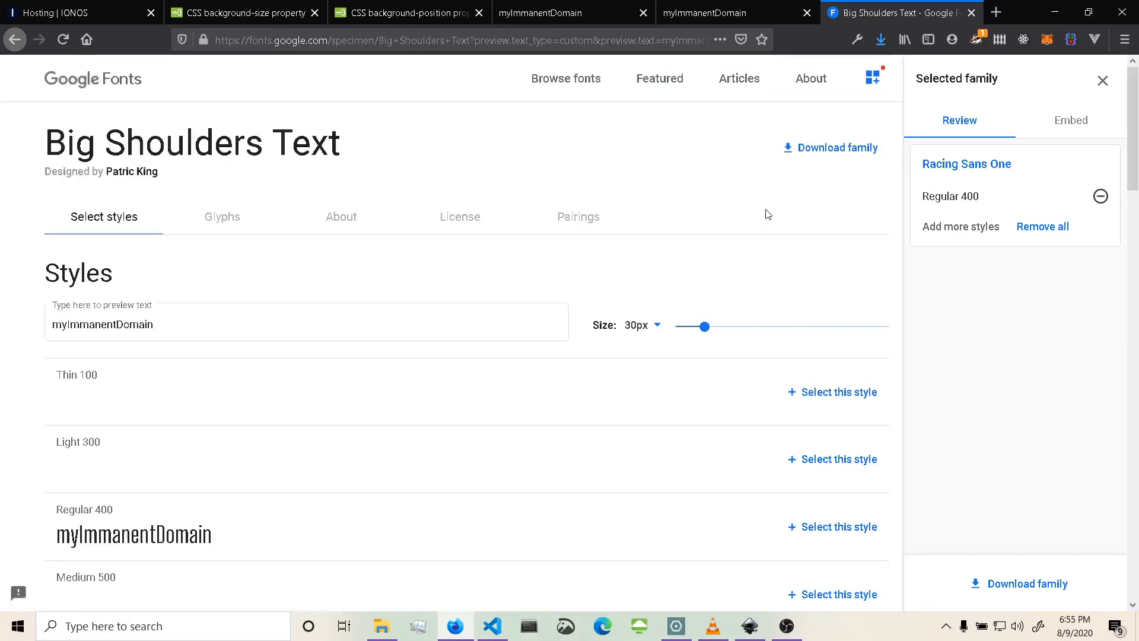
click(804, 148)
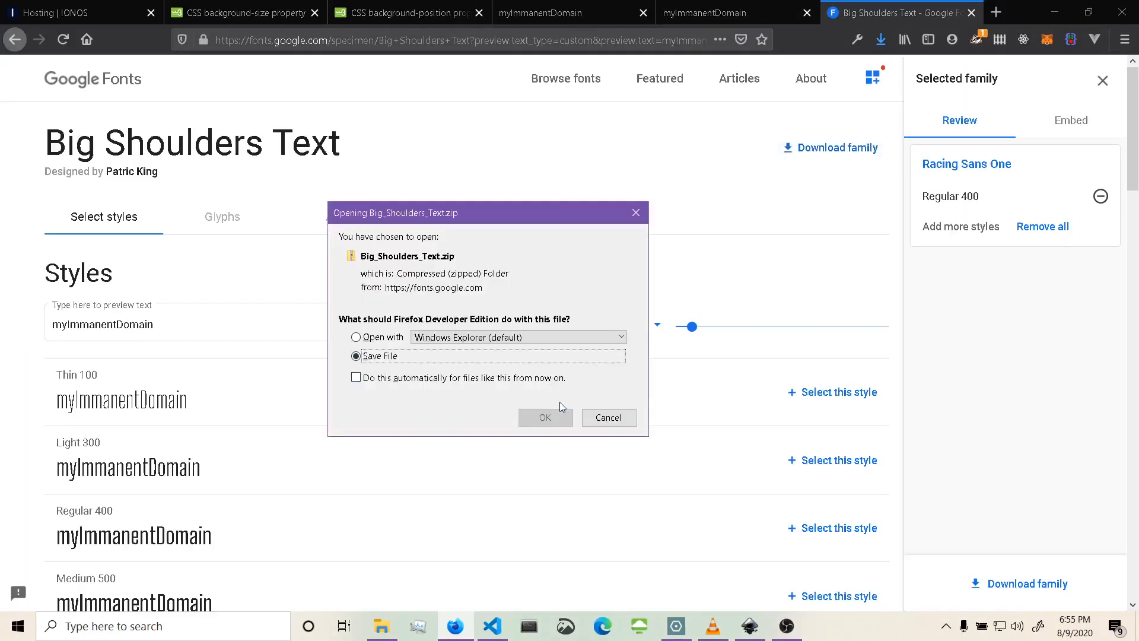
click(545, 417)
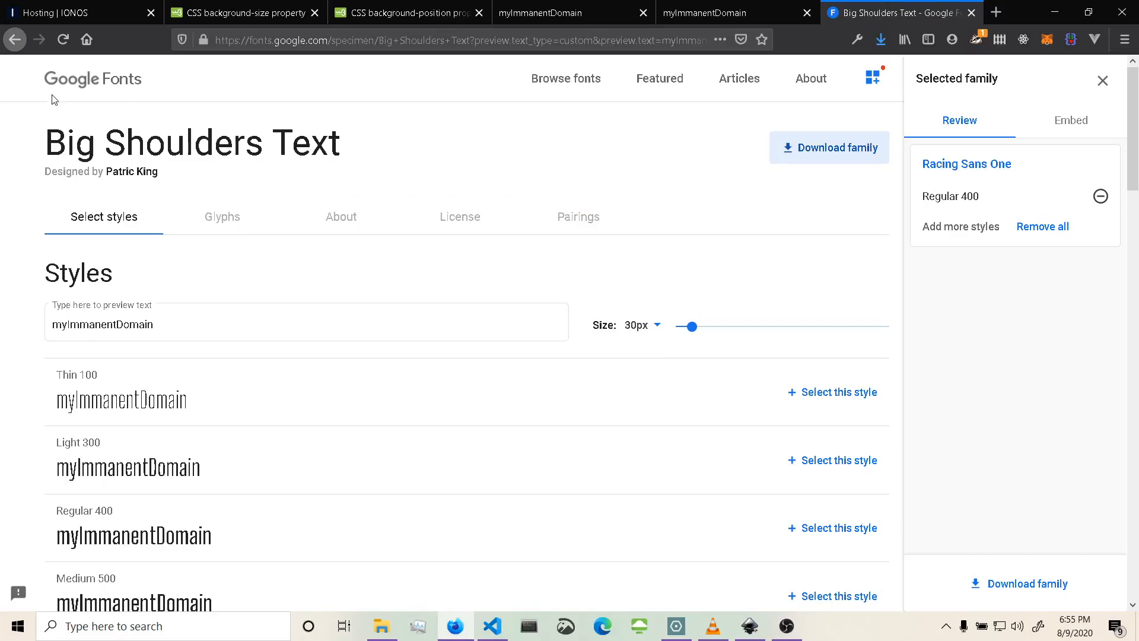
click(82, 86)
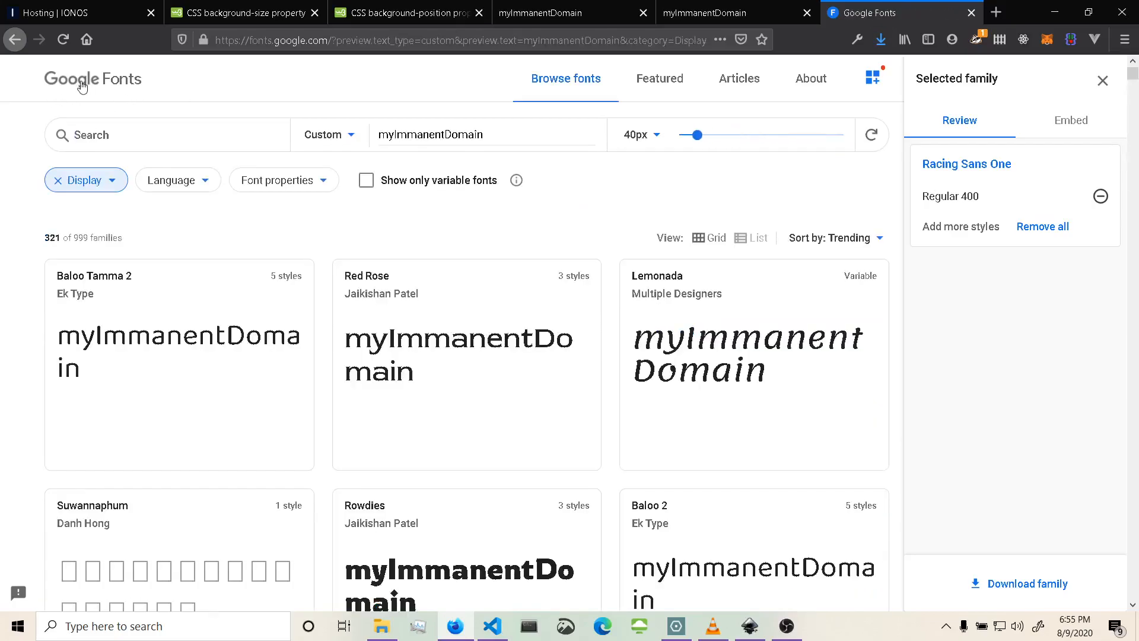
click(109, 181)
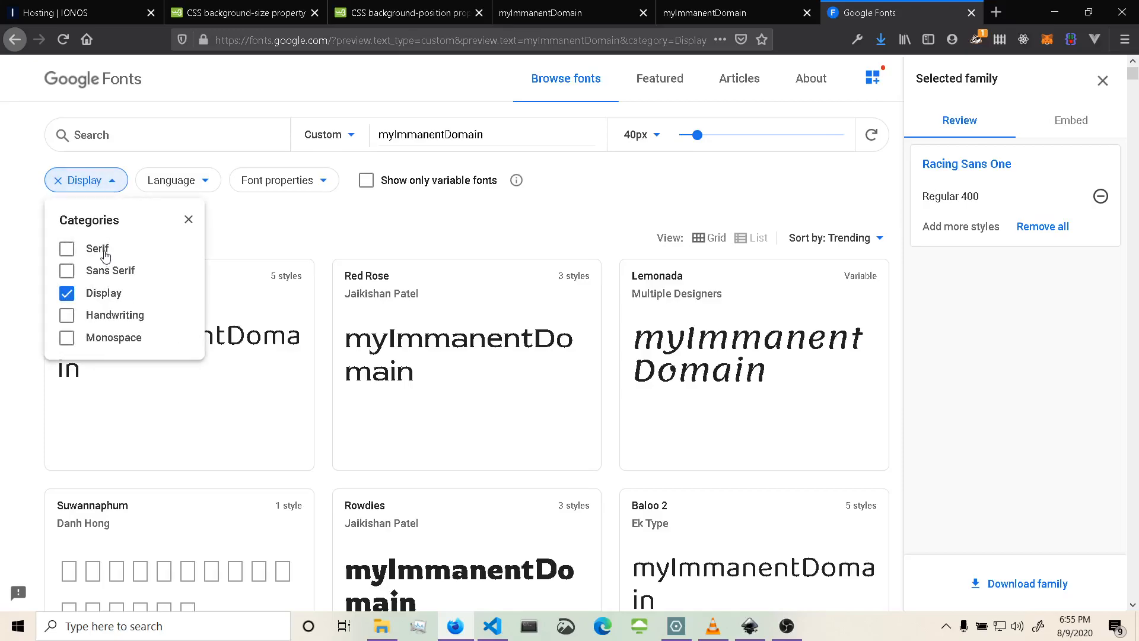
Open the New York Times website in a new tab by searching for new york times.
click(998, 13)
text(new )
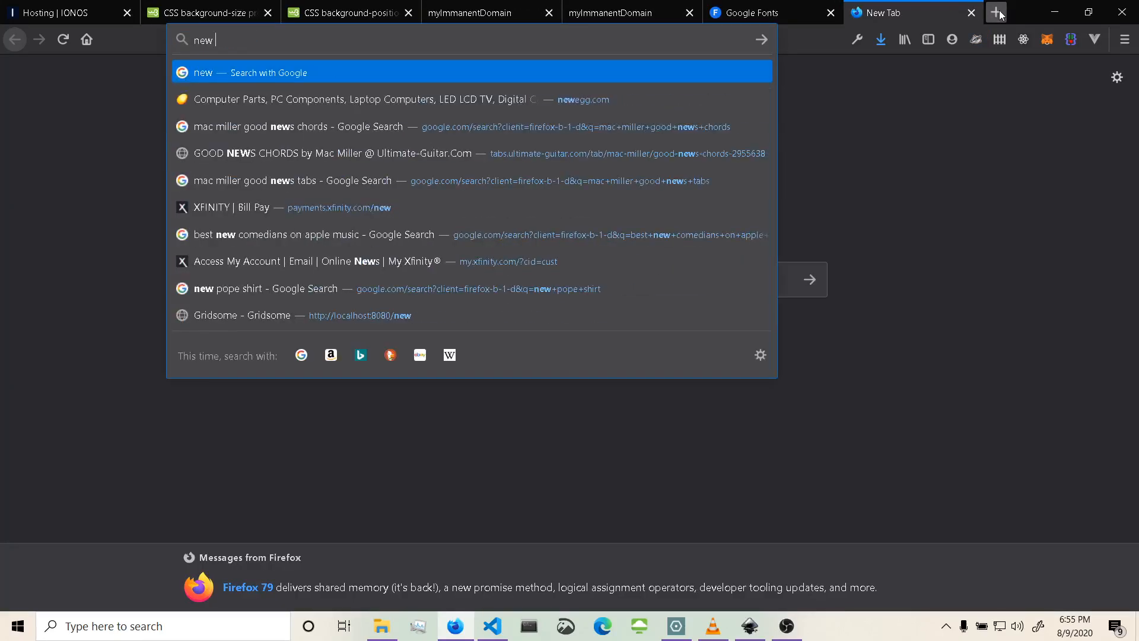
text(york times)
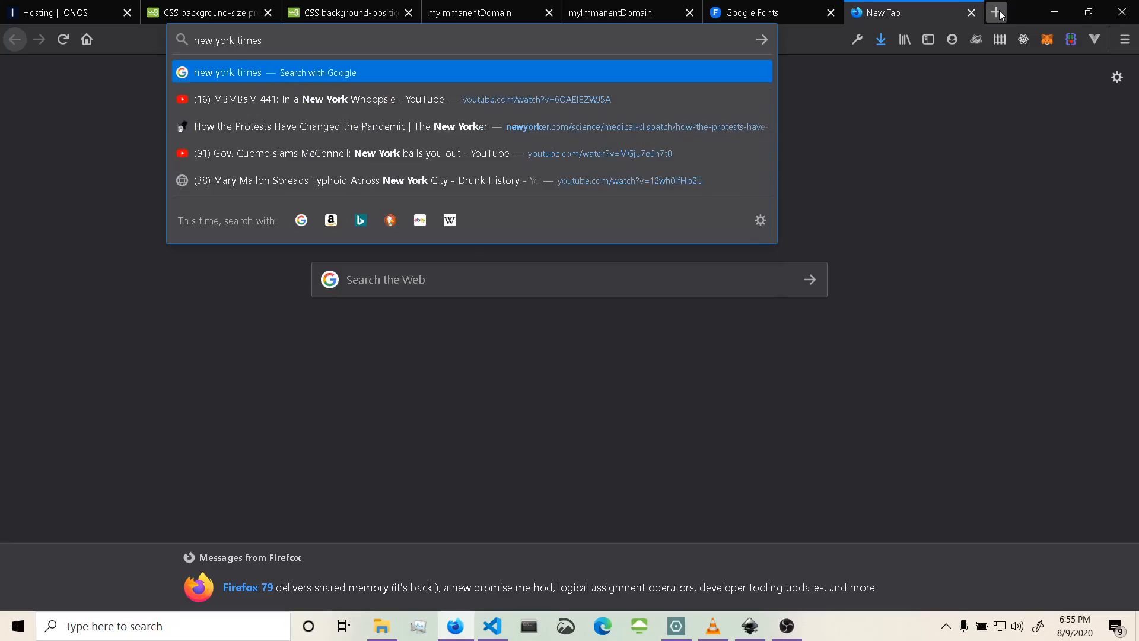
key(Return)
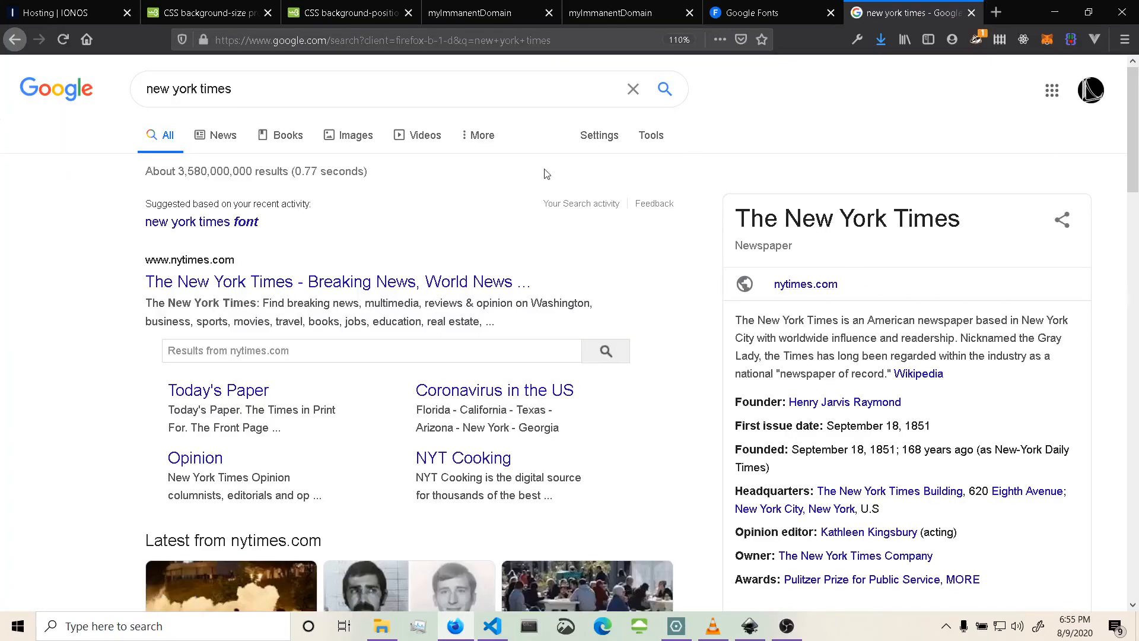
click(244, 284)
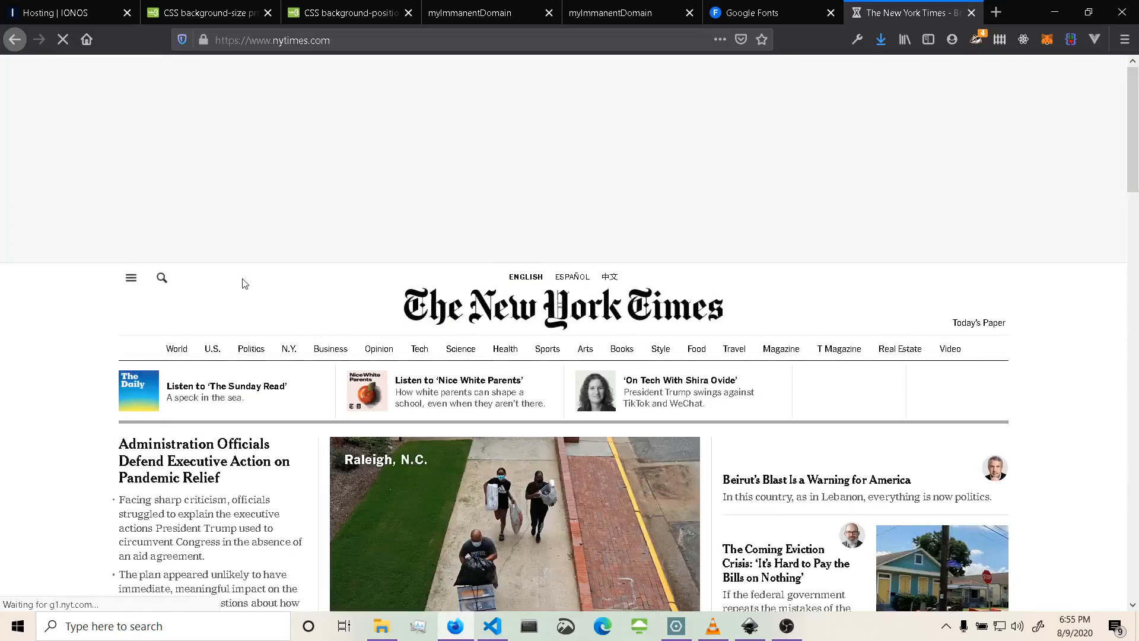
Scroll through the New York Times homepage to examine its typography, then close the tab.
scroll(244, 283, down, 10)
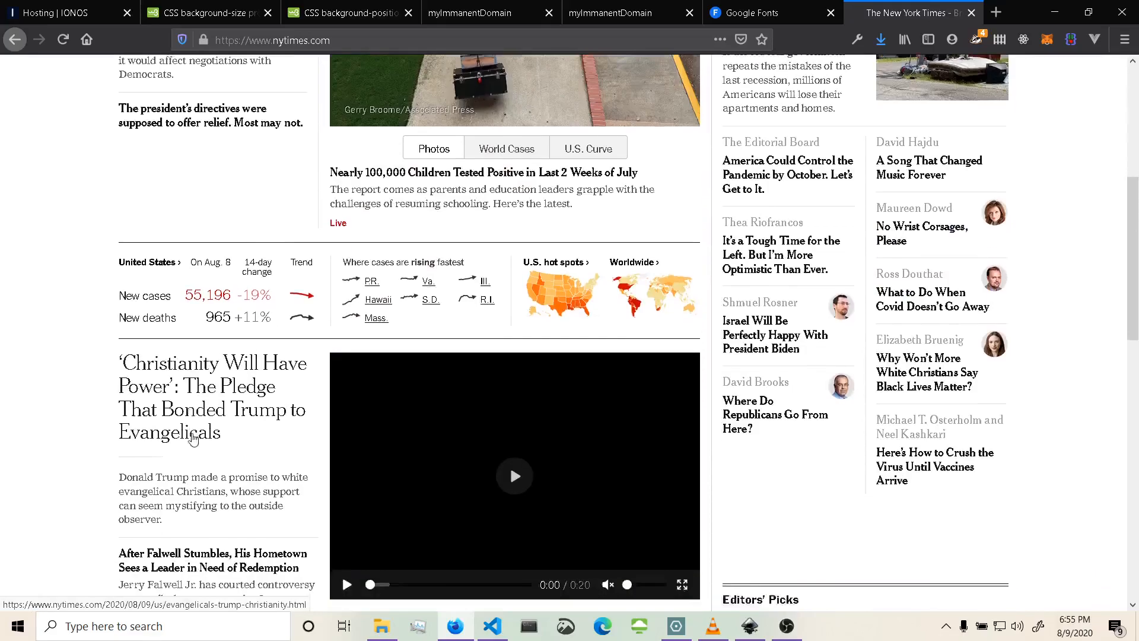
scroll(193, 438, down, 2)
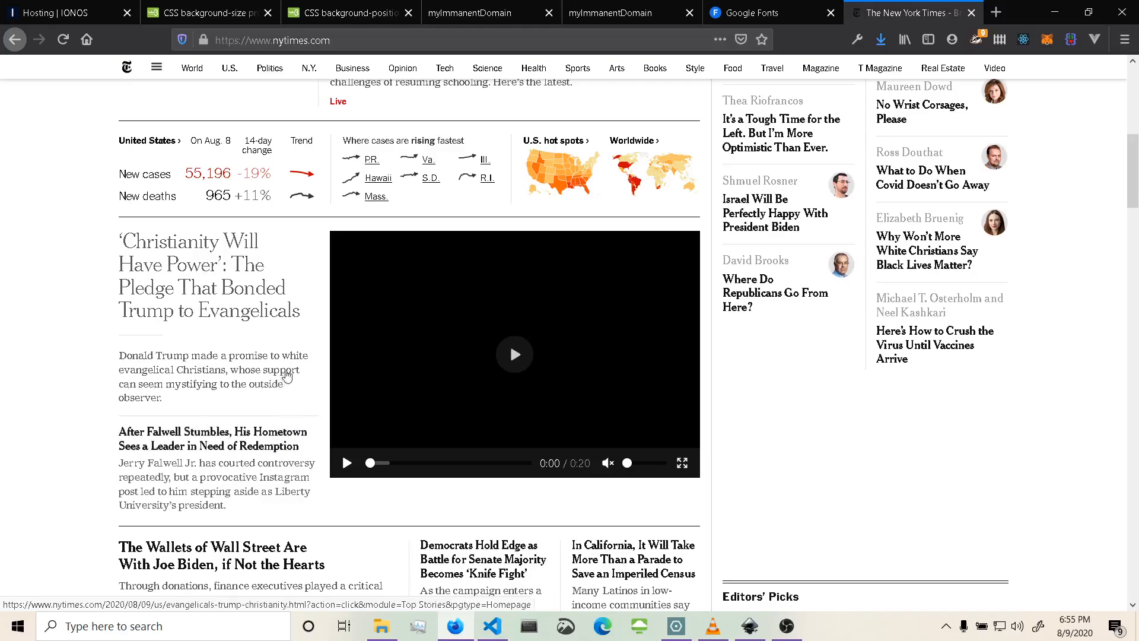
scroll(196, 365, down, 5)
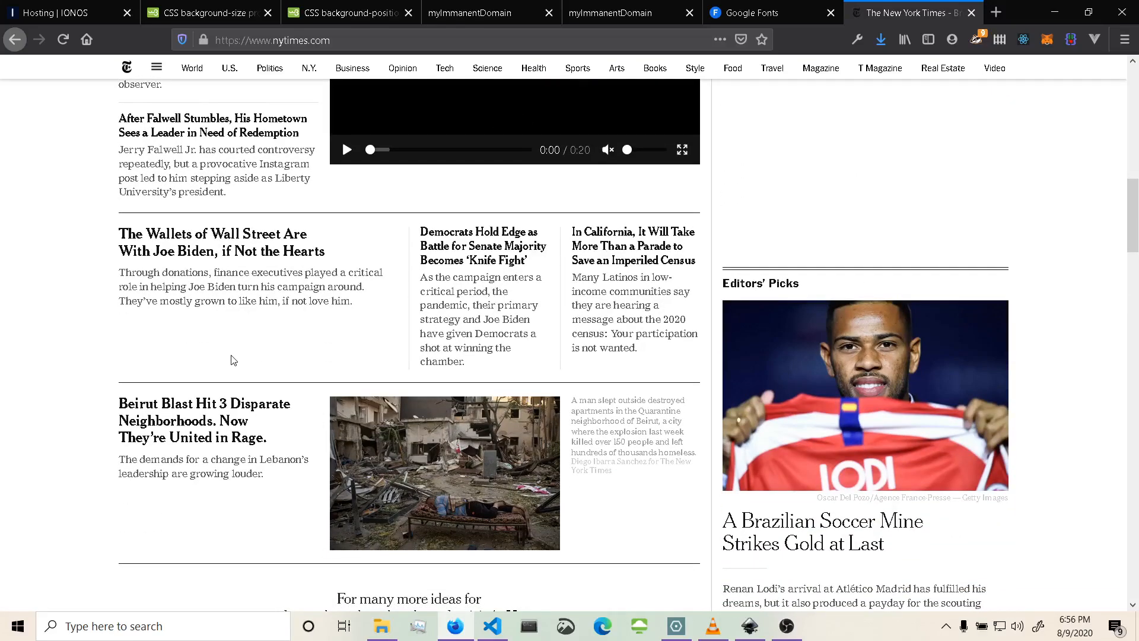
scroll(233, 360, down, 5)
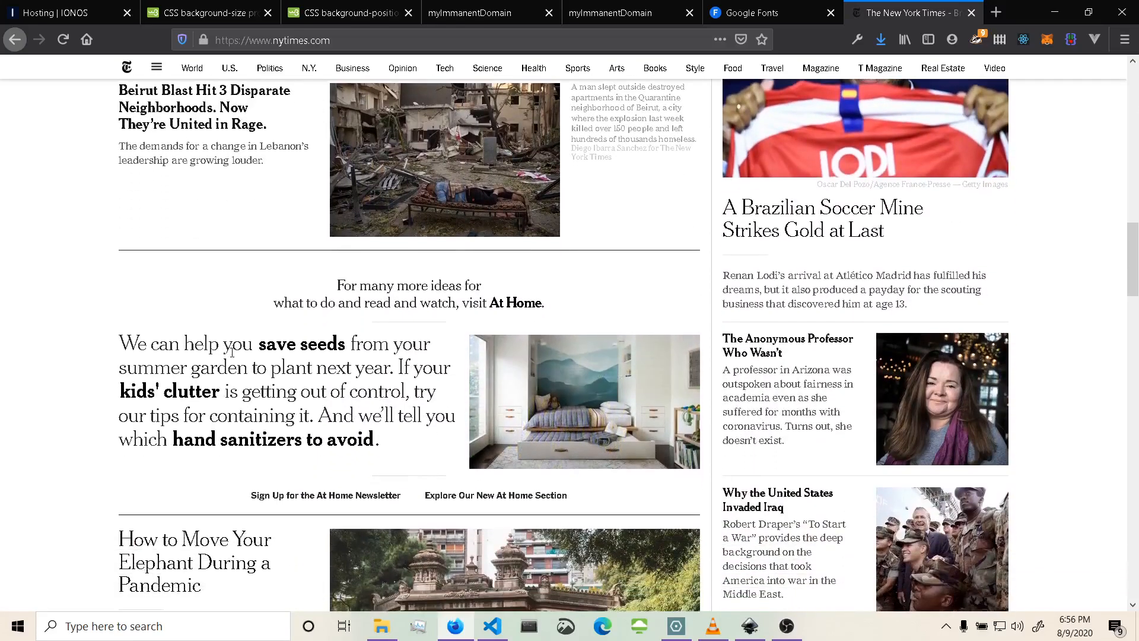
scroll(407, 489, down, 3)
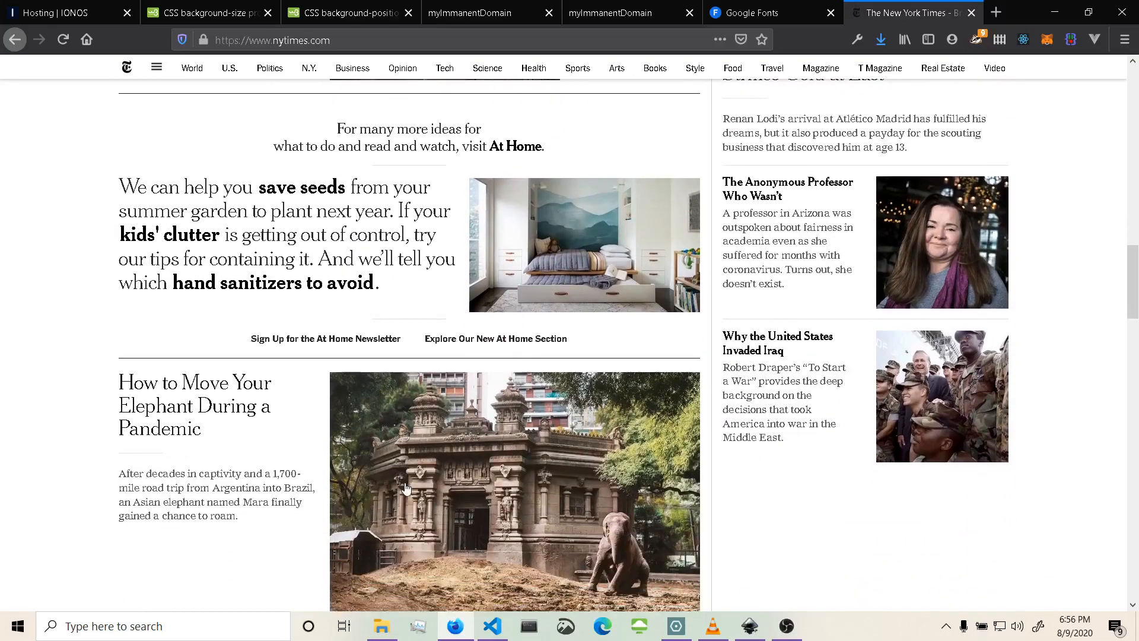
scroll(407, 487, down, 9)
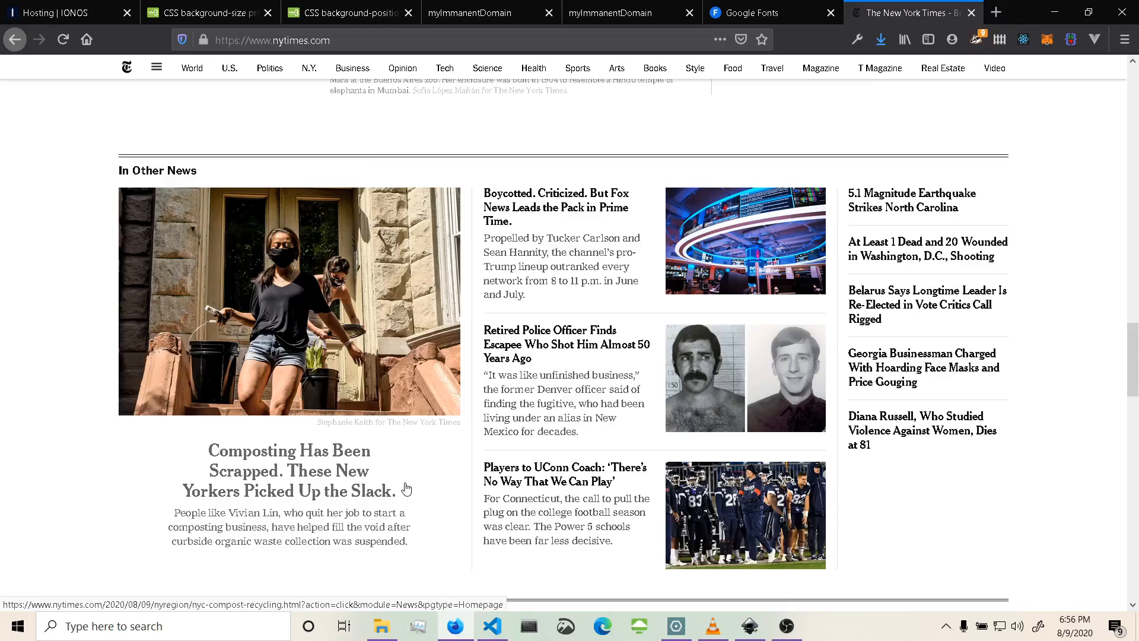
scroll(406, 488, down, 3)
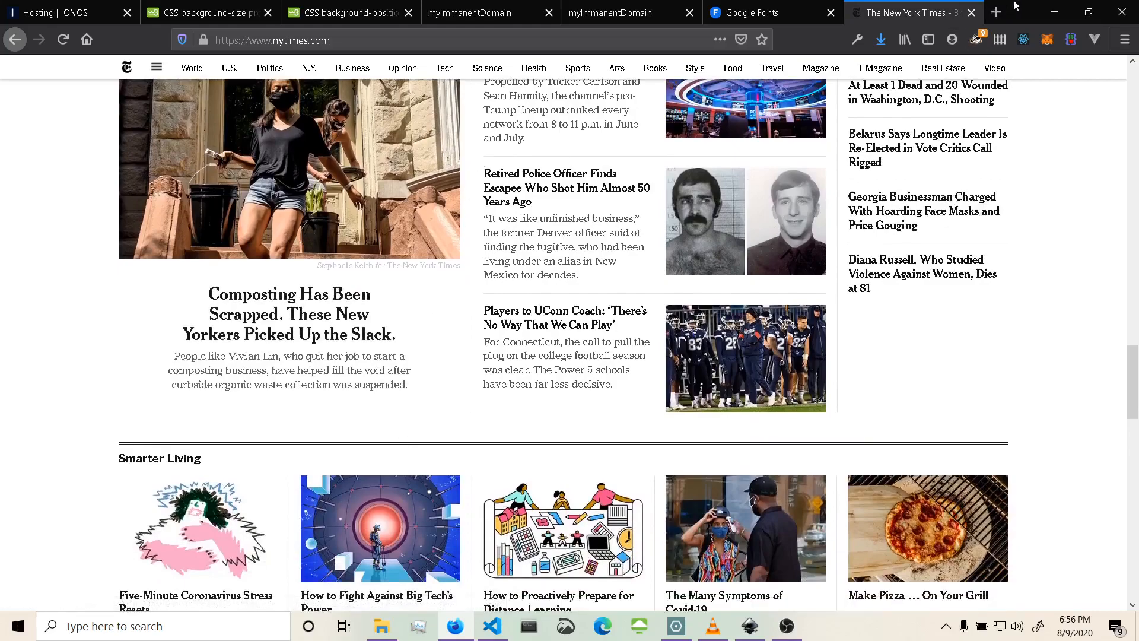
click(971, 12)
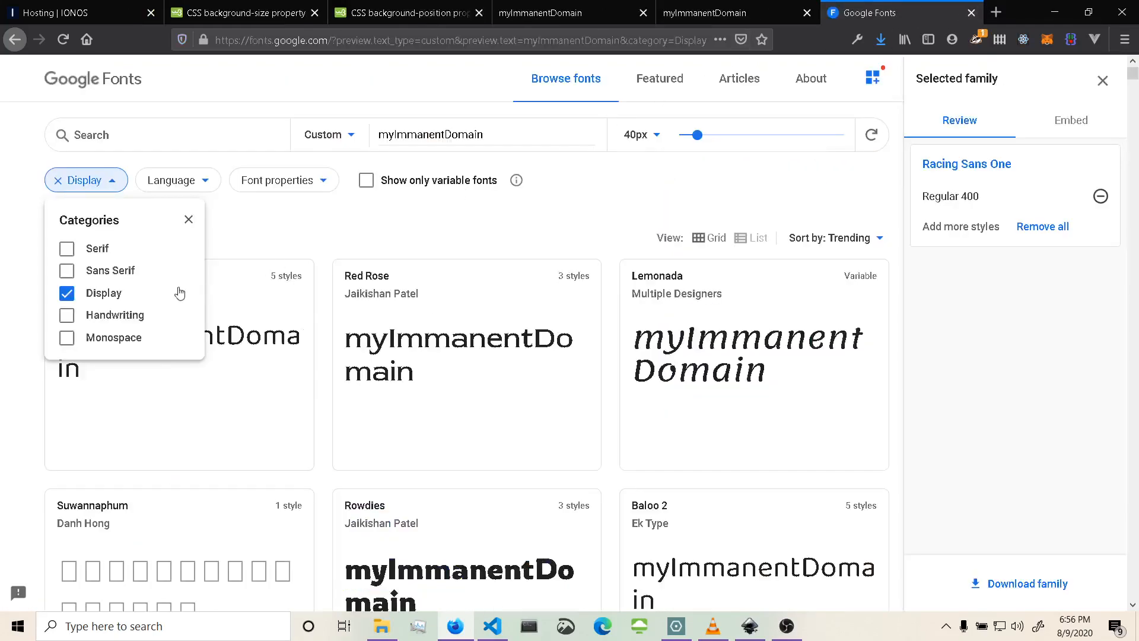
Change the font category filter from Display to Sans Serif.
click(67, 270)
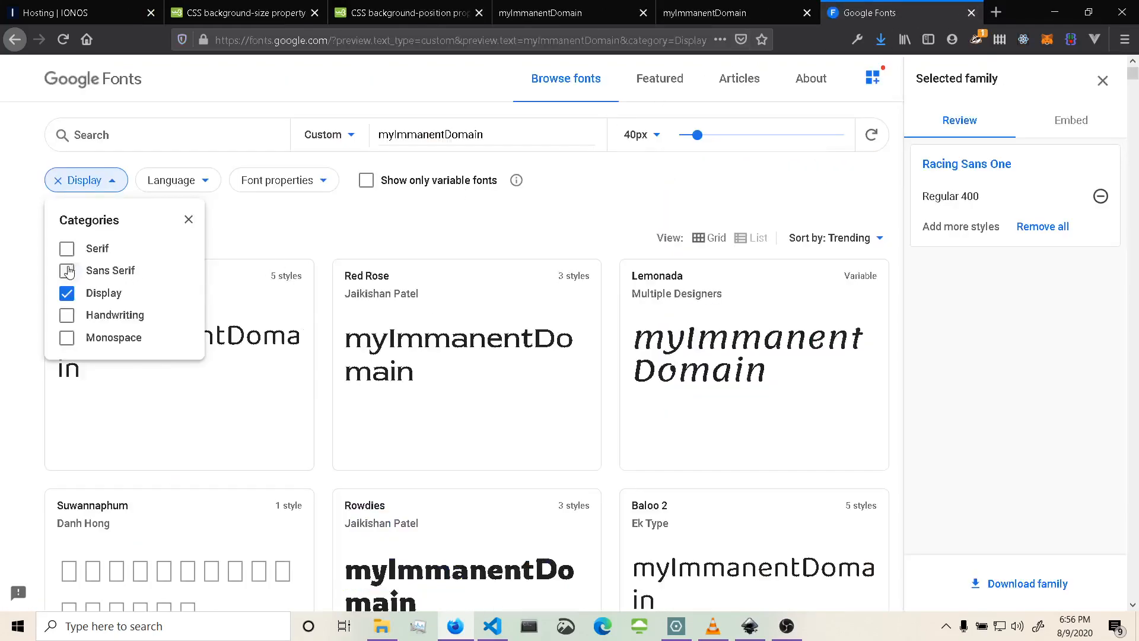
click(67, 297)
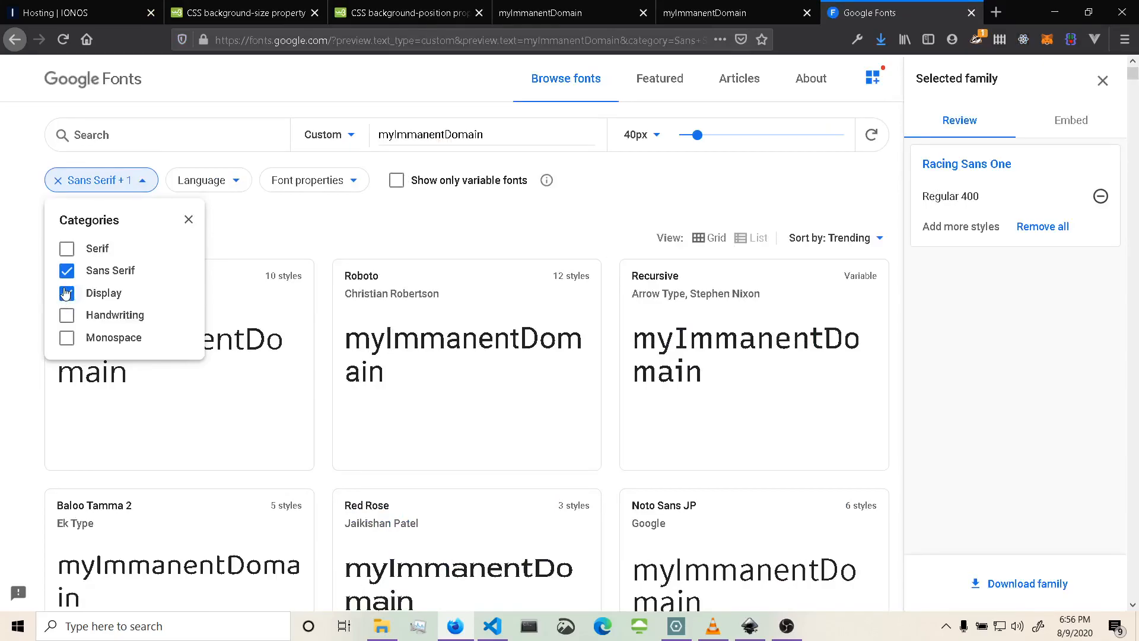
click(189, 220)
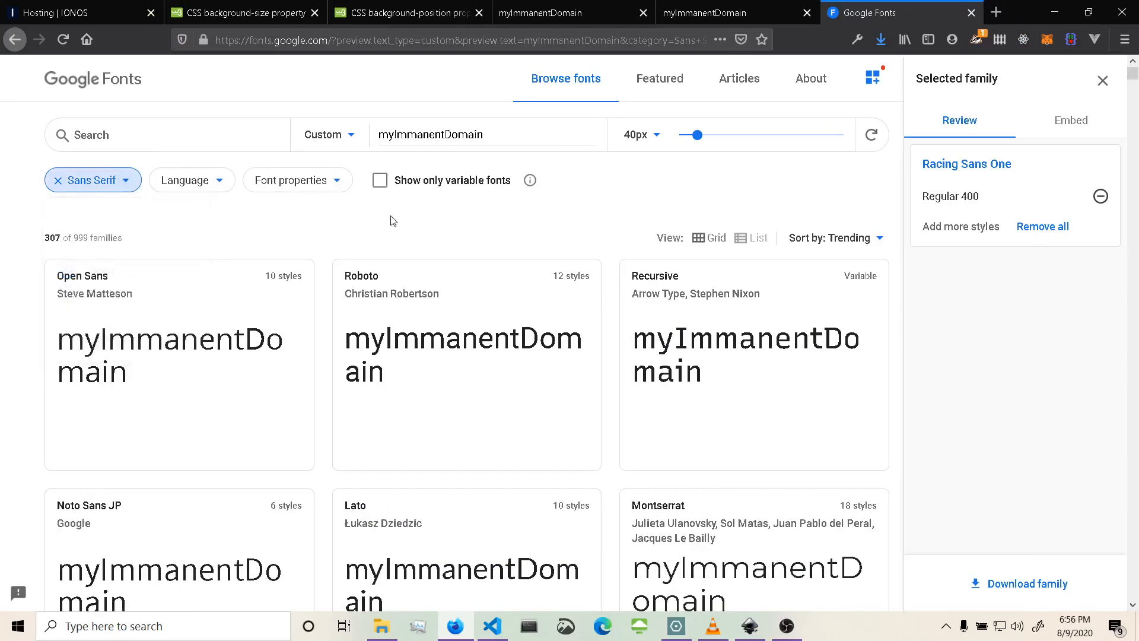
Set the font preview text to lorem ipsum dolor sit amet.
scroll(392, 221, down, 3)
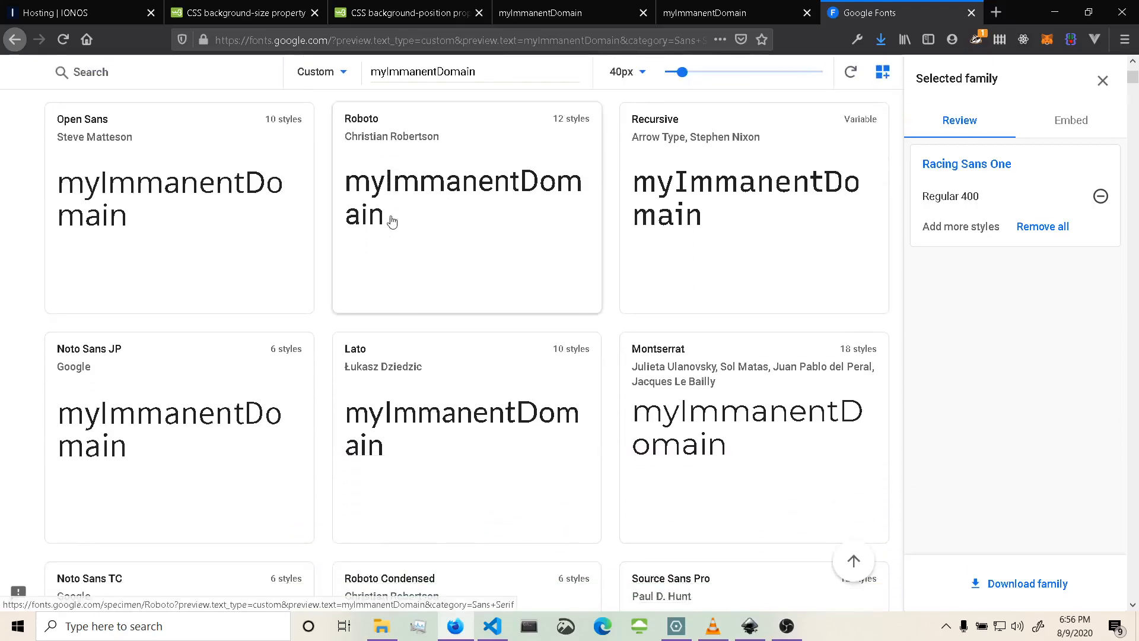
scroll(391, 221, up, 3)
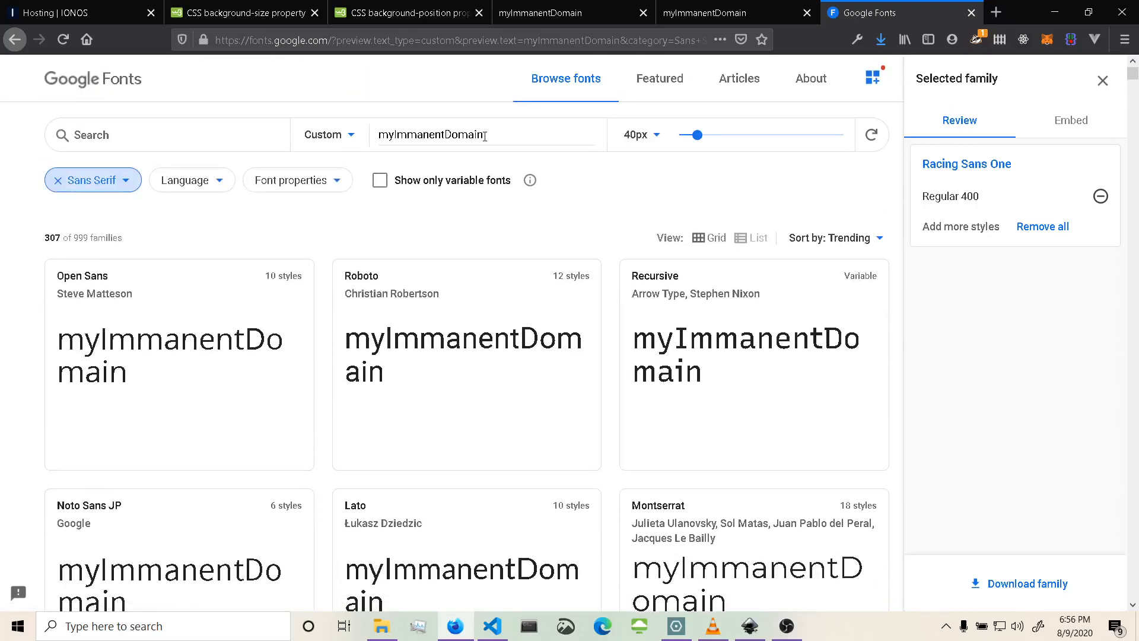
drag(480, 135, 345, 155)
text(lorem ipsim)
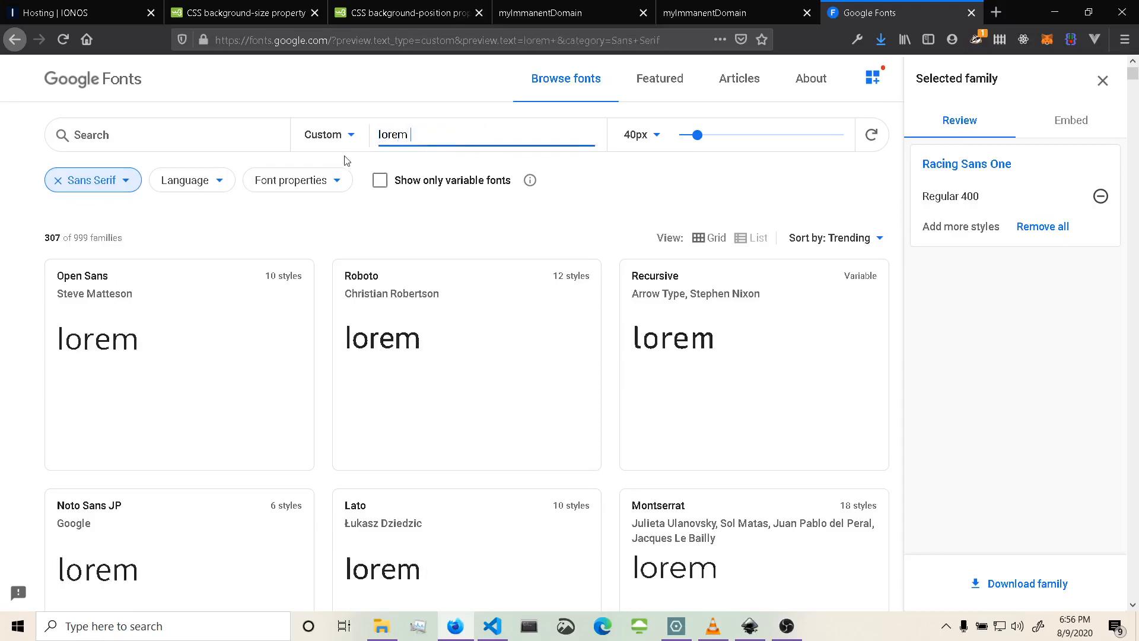
key(BackSpace)
key(BackSpace)
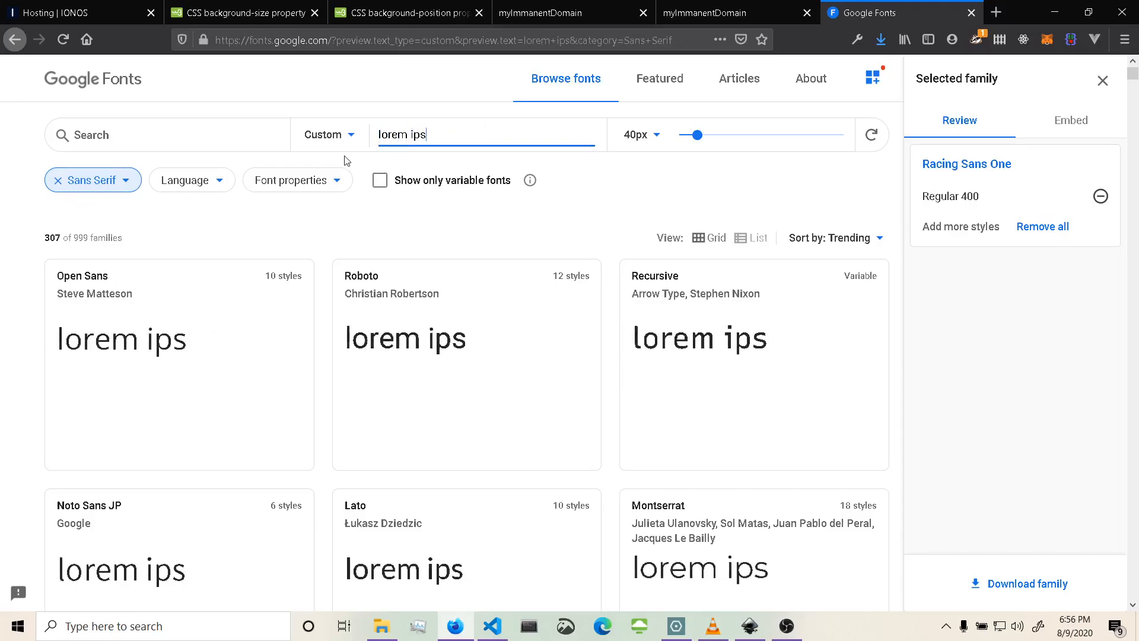
text(um dolor )
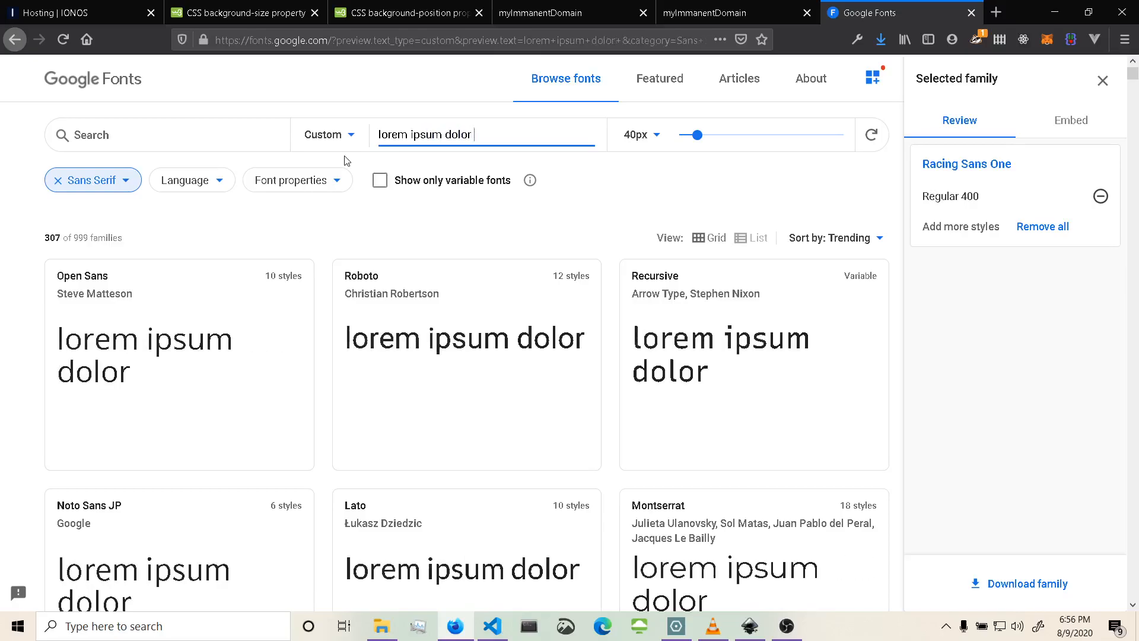
text(sit amet)
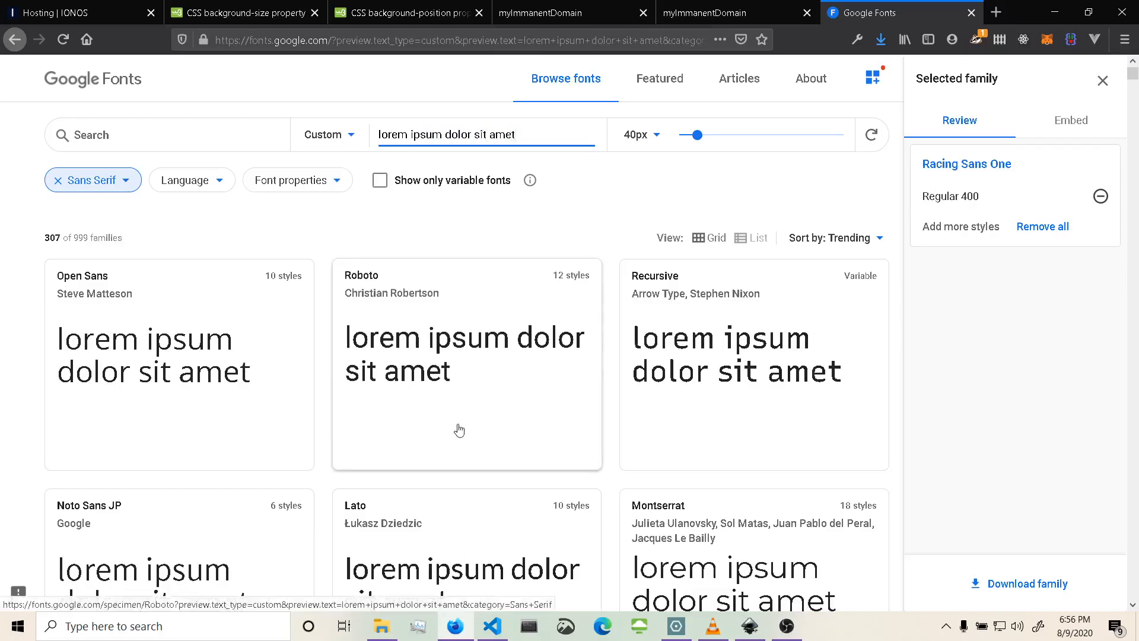
Scroll through the Sans Serif font previews to compare body text font candidates.
scroll(461, 428, down, 5)
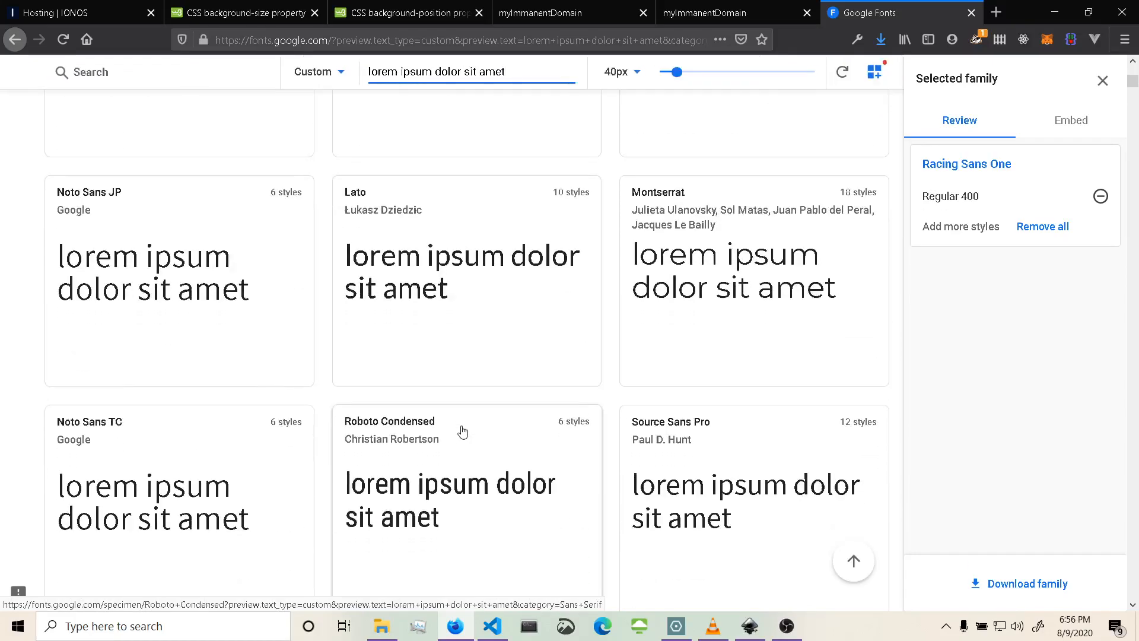
scroll(463, 431, down, 6)
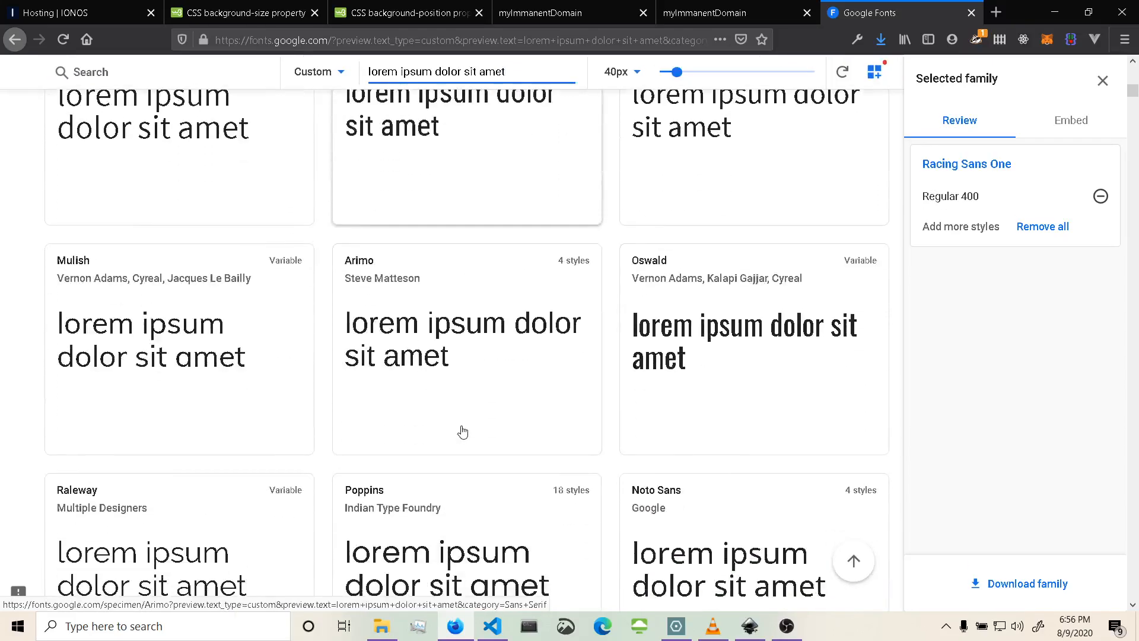
scroll(462, 431, down, 2)
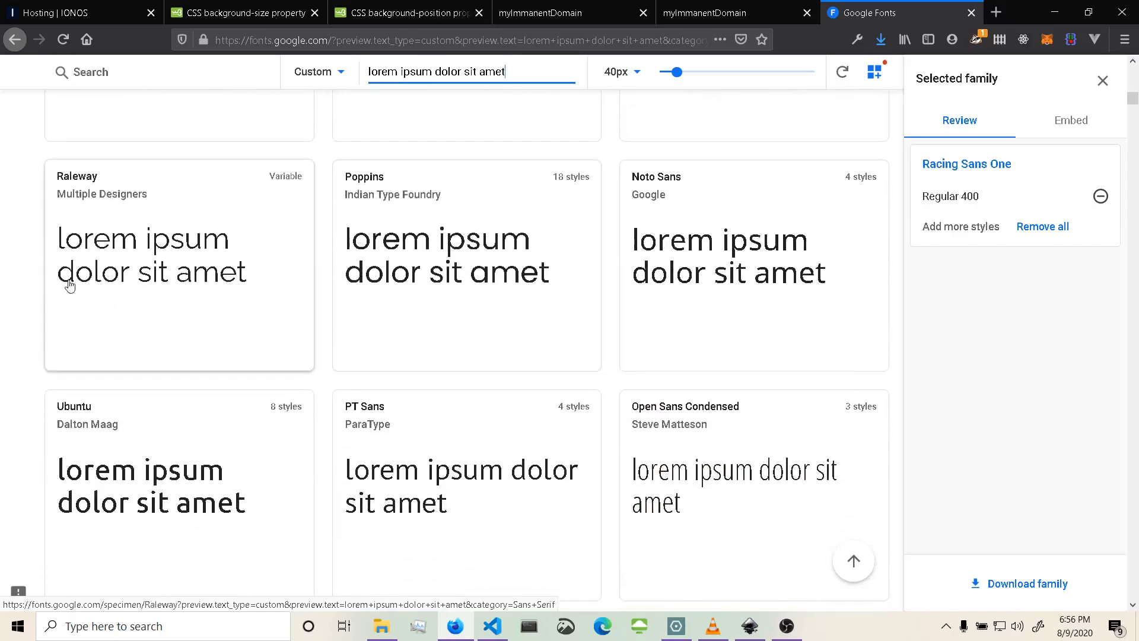
scroll(326, 318, down, 2)
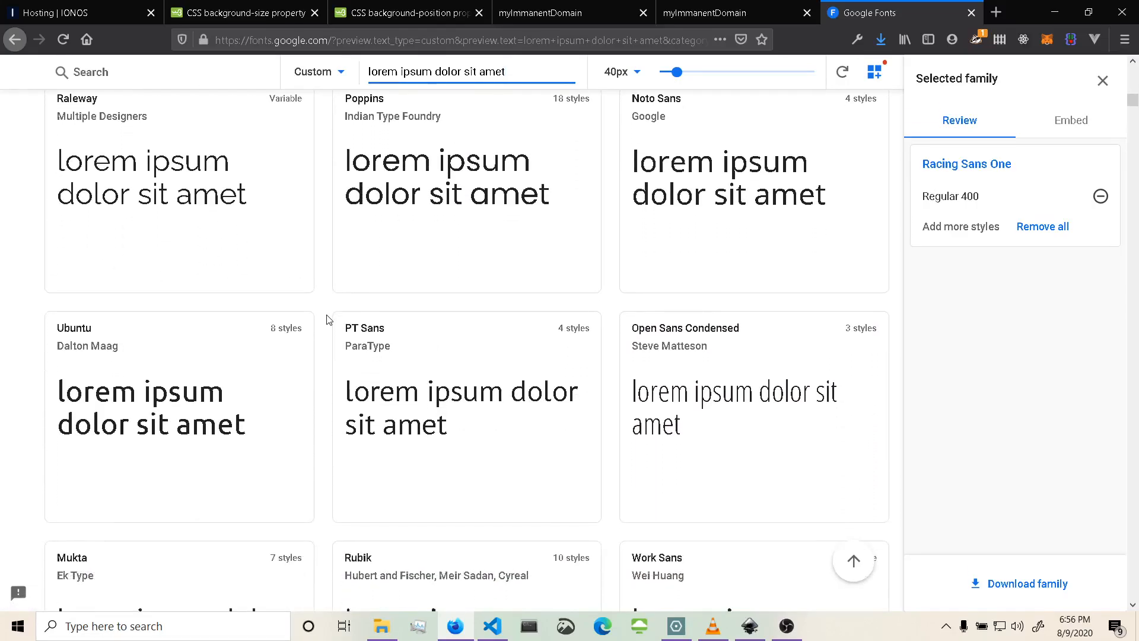
scroll(329, 320, down, 2)
scroll(329, 320, down, 12)
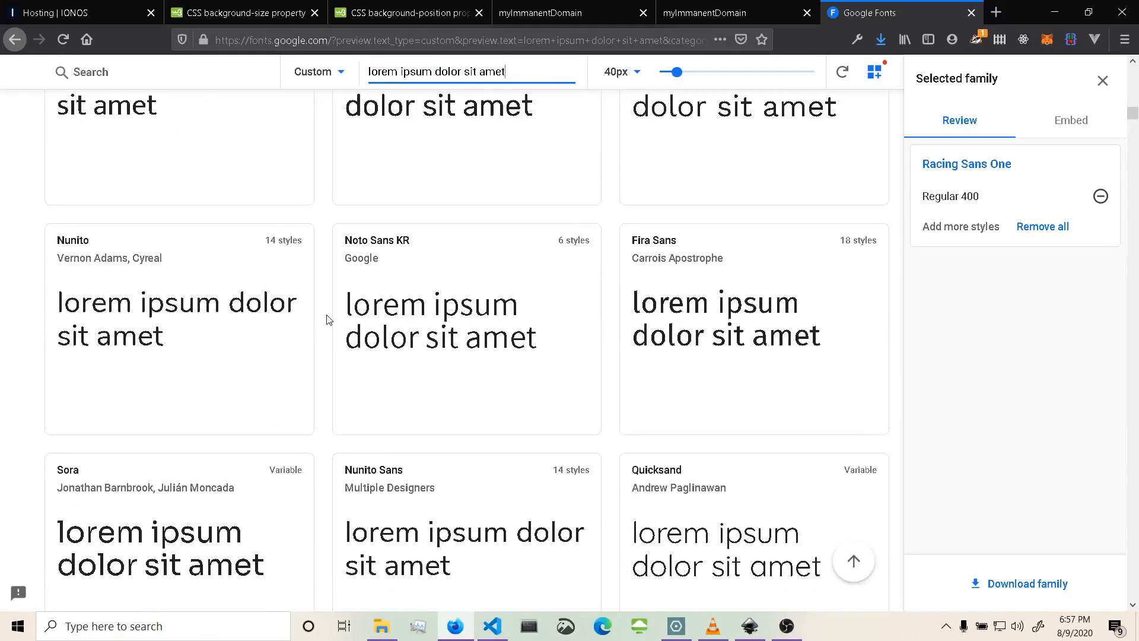
Open the Nunito Sans font page and download its whole font family as a zip file.
scroll(329, 319, down, 3)
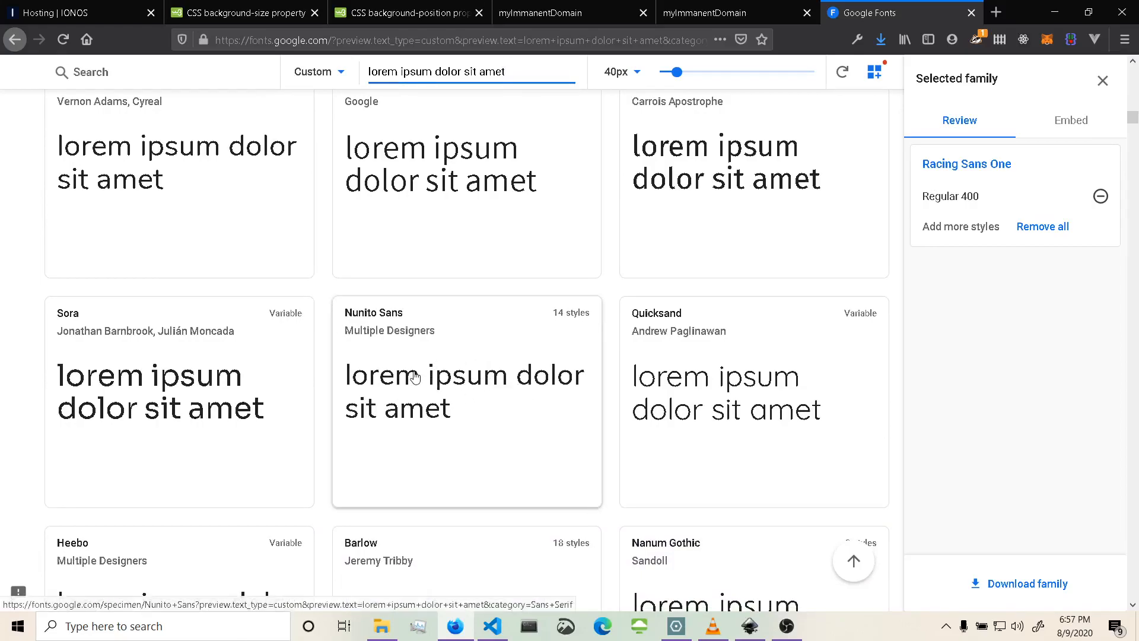
scroll(488, 404, down, 4)
scroll(467, 259, up, 1)
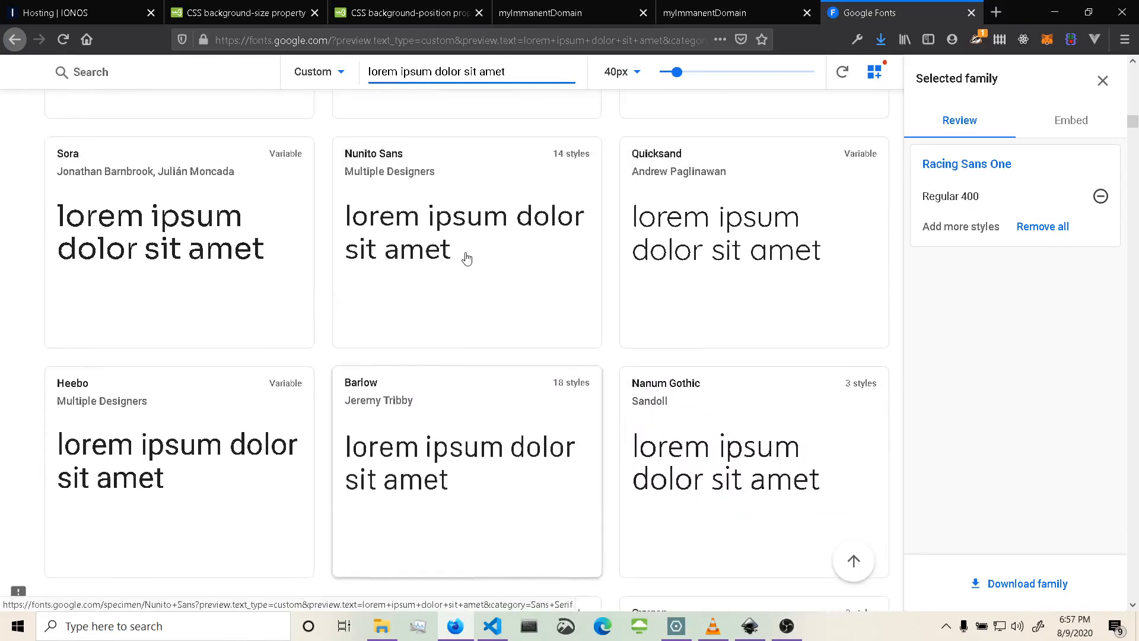
click(466, 259)
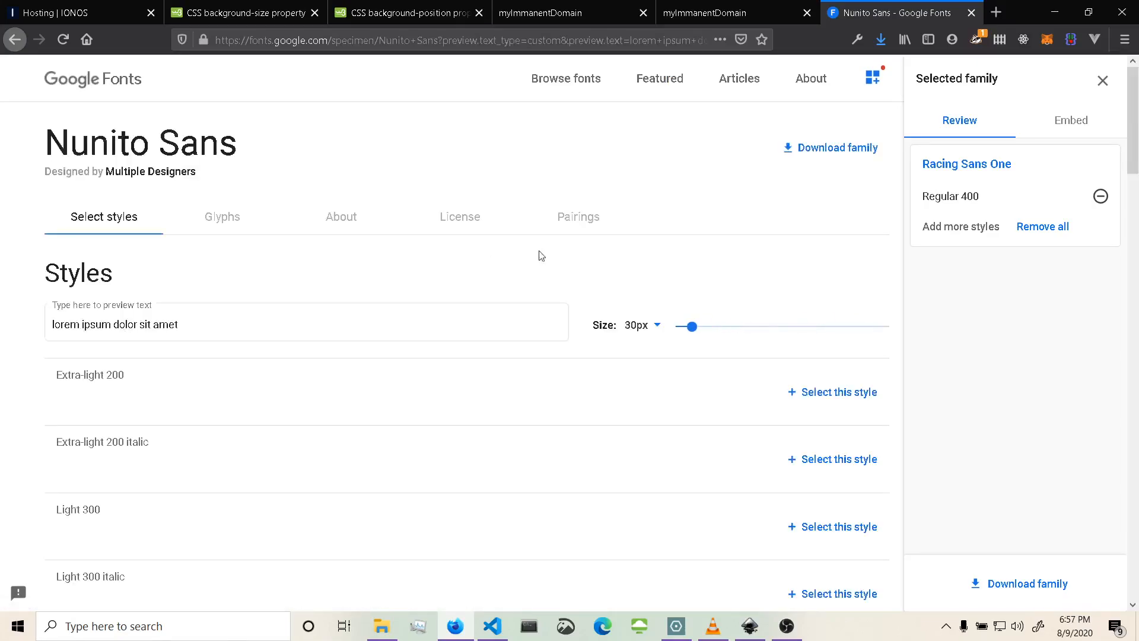
click(810, 152)
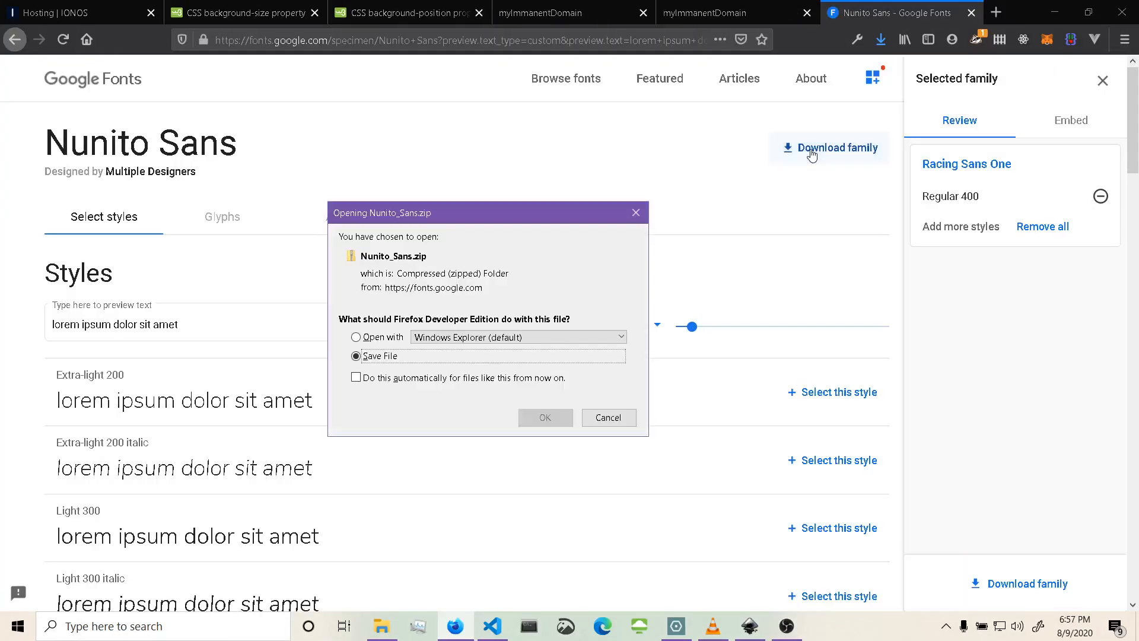
click(556, 421)
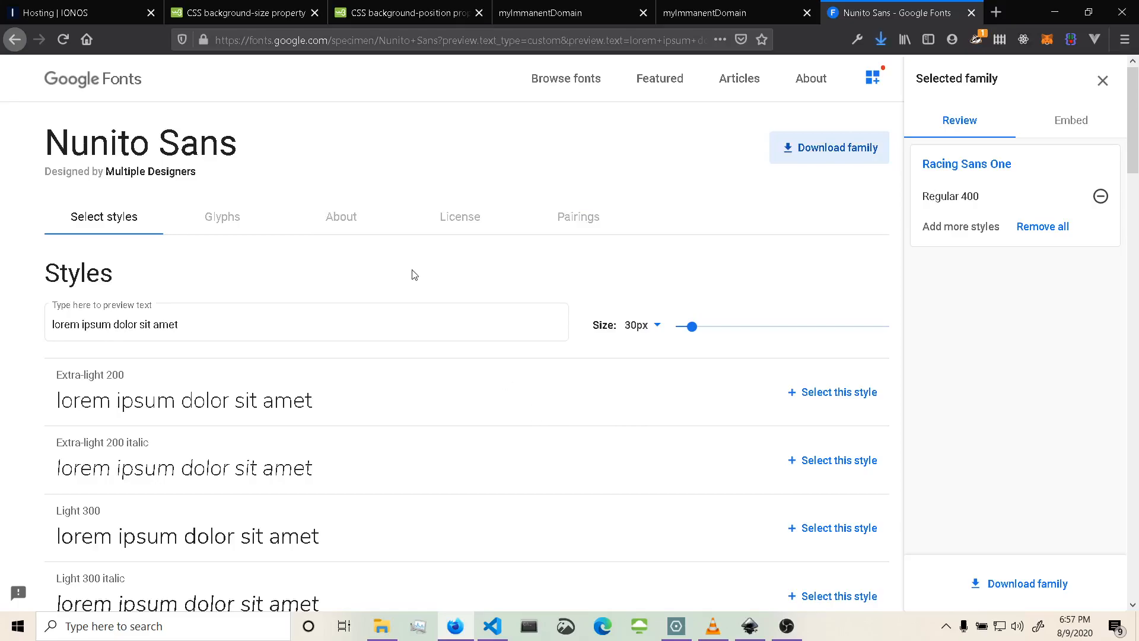
Scroll through the Nunito Sans styles to examine its available weights and italics.
scroll(413, 274, down, 4)
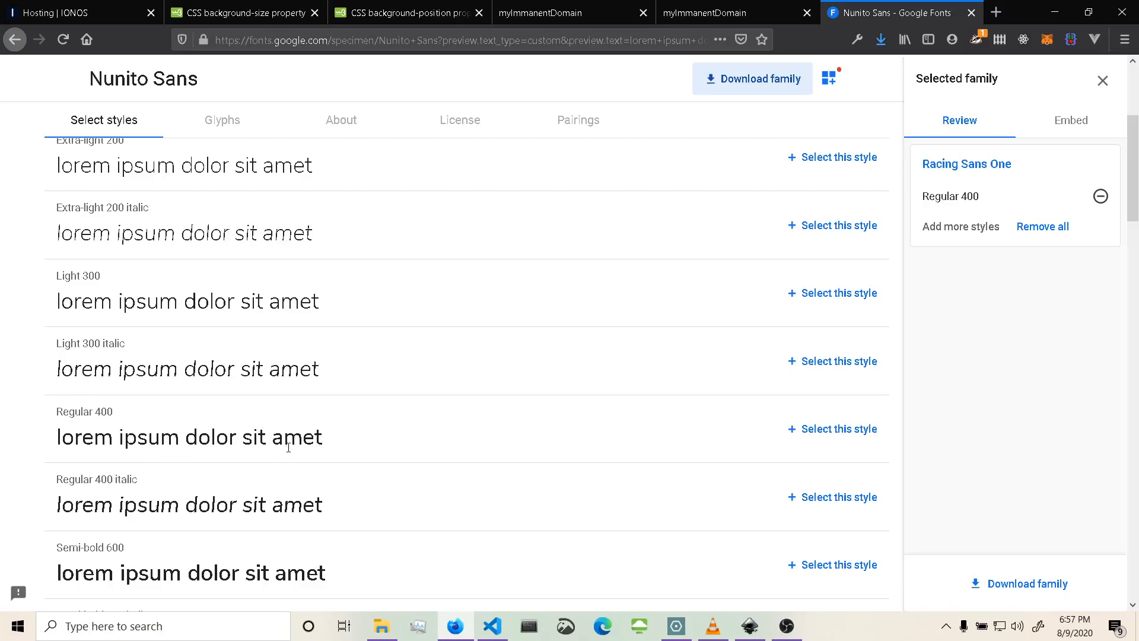
scroll(288, 447, down, 10)
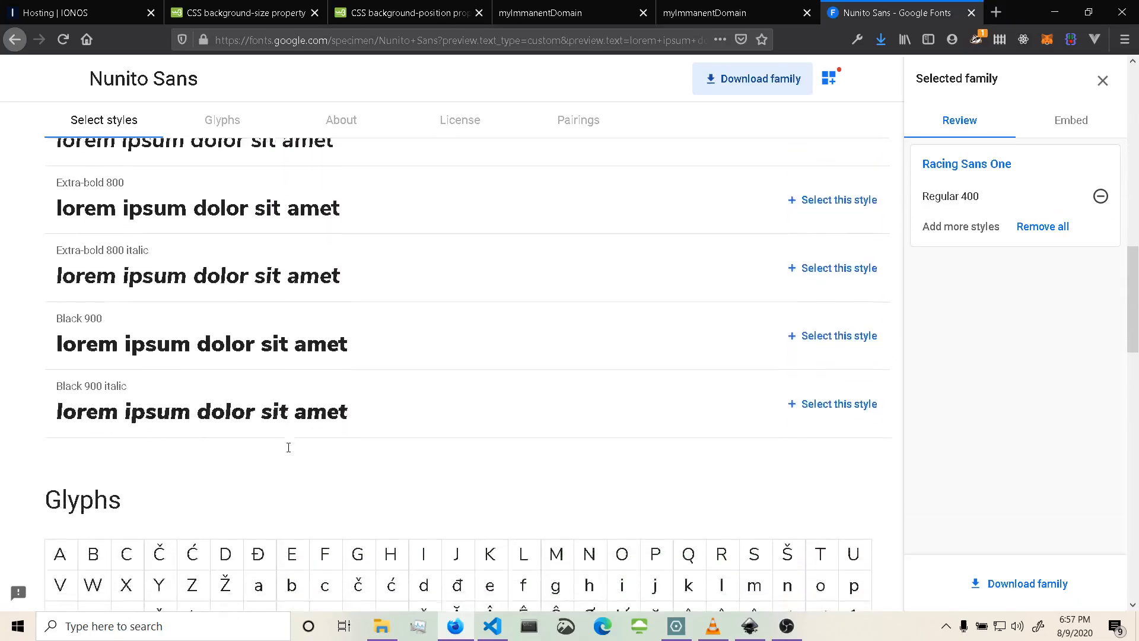
scroll(289, 448, down, 1)
scroll(290, 453, up, 2)
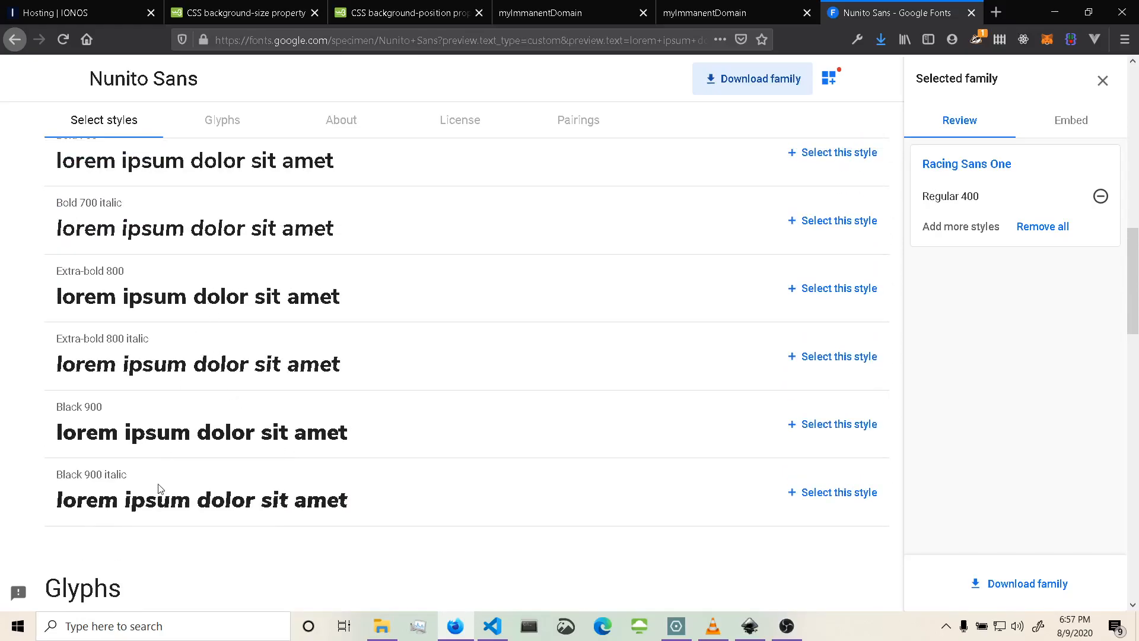
scroll(371, 407, up, 12)
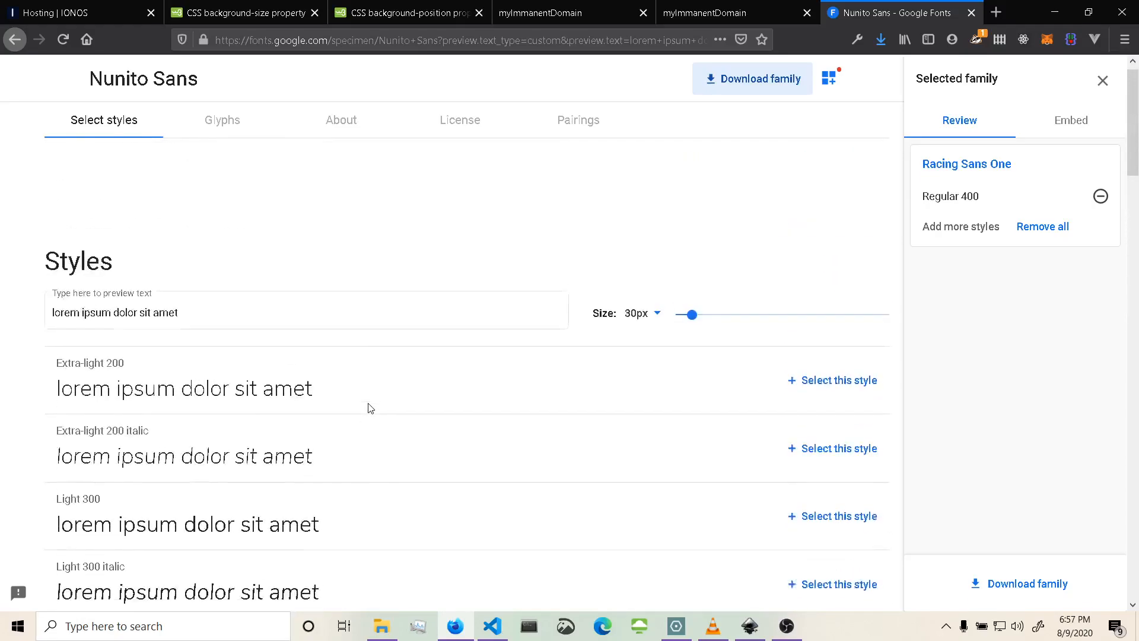
scroll(371, 408, down, 6)
scroll(370, 408, up, 6)
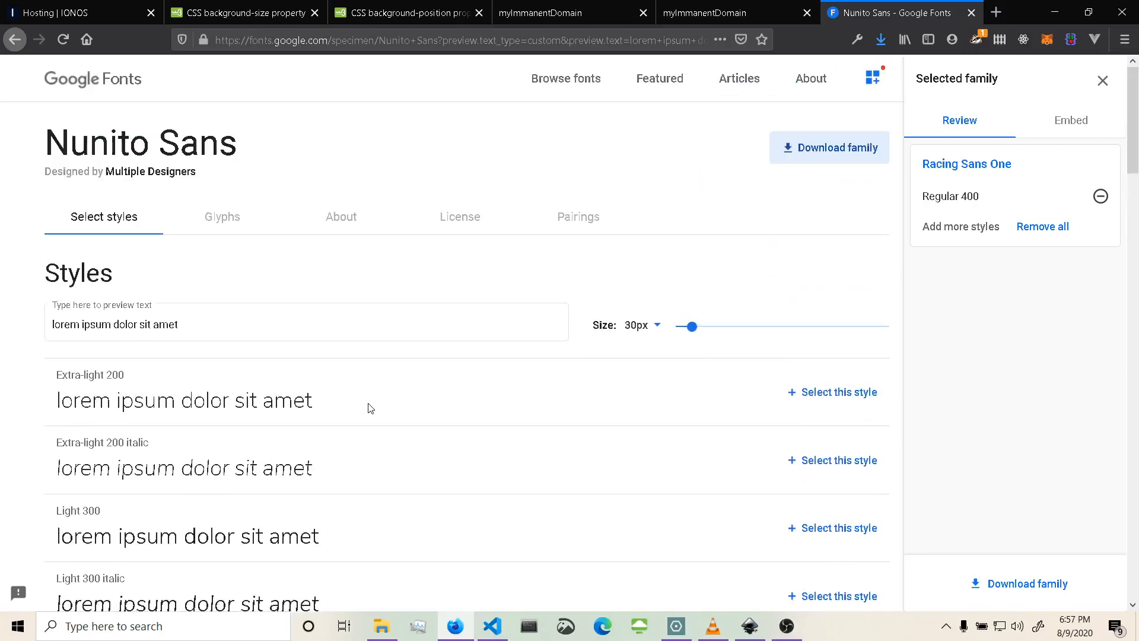
Open the downloads folder containing Nunito_Sans.zip and snap its window to one half of the screen.
click(881, 40)
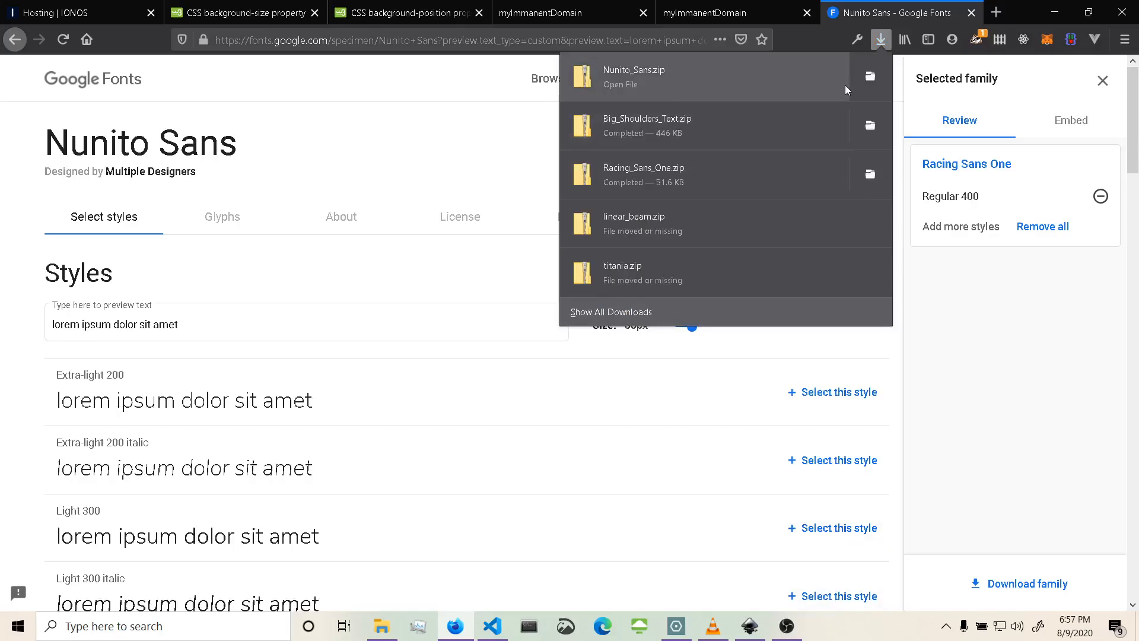
click(870, 76)
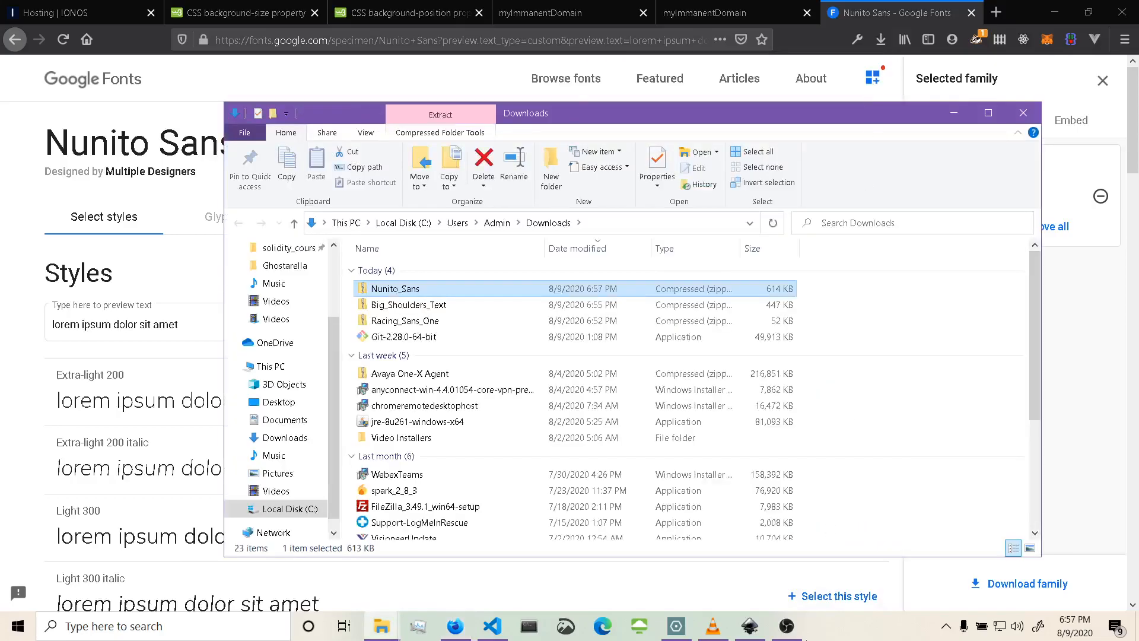
click(752, 626)
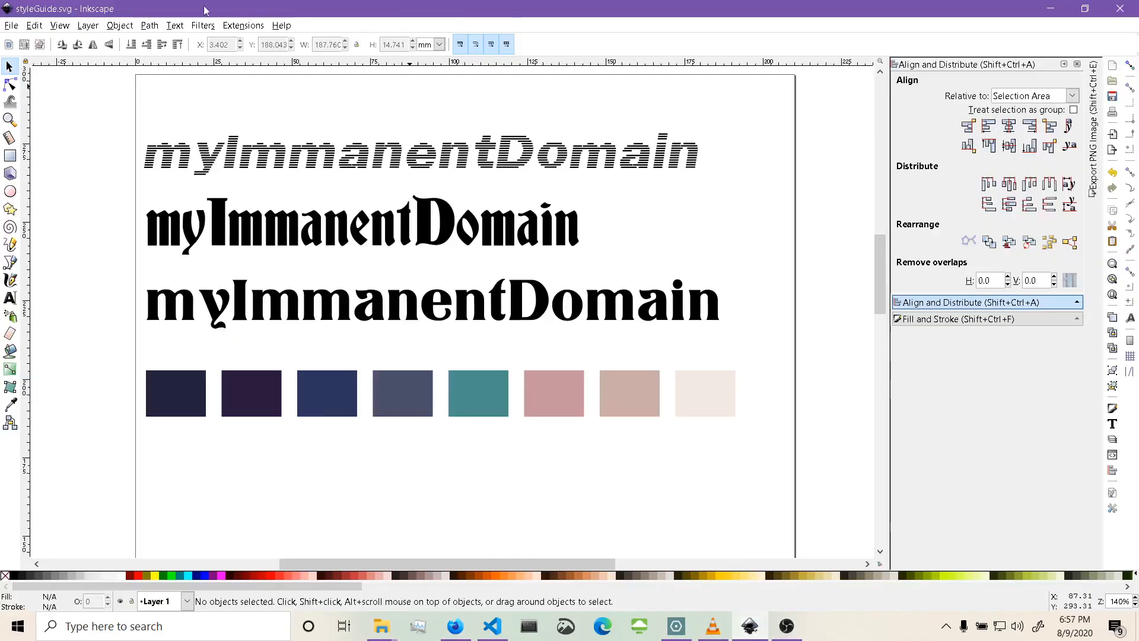
click(1136, 5)
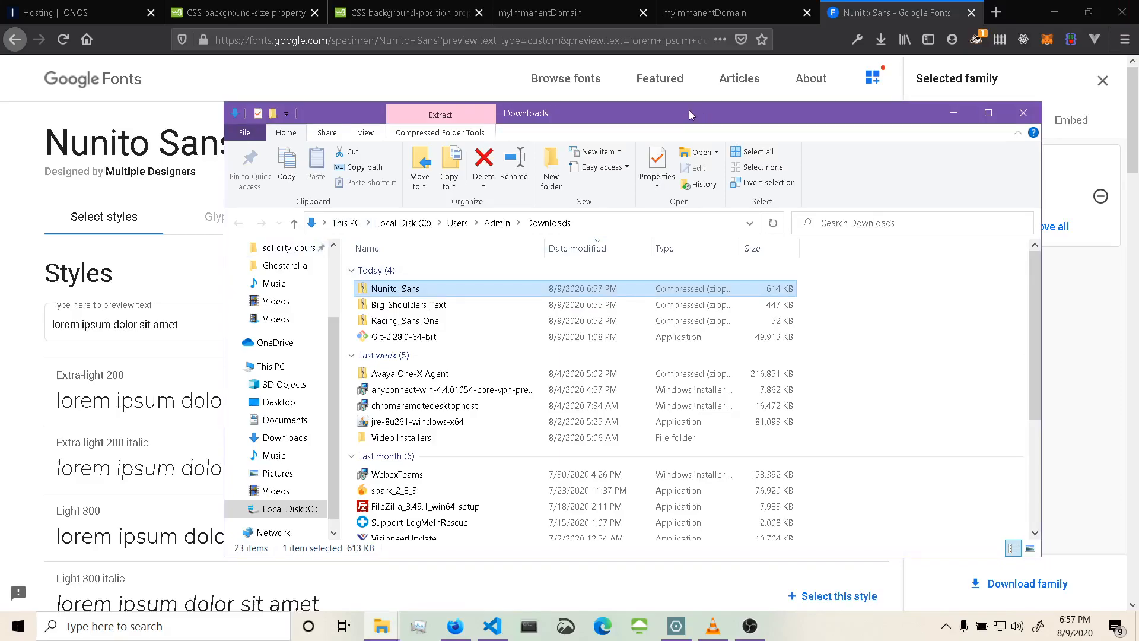
key(super+Right)
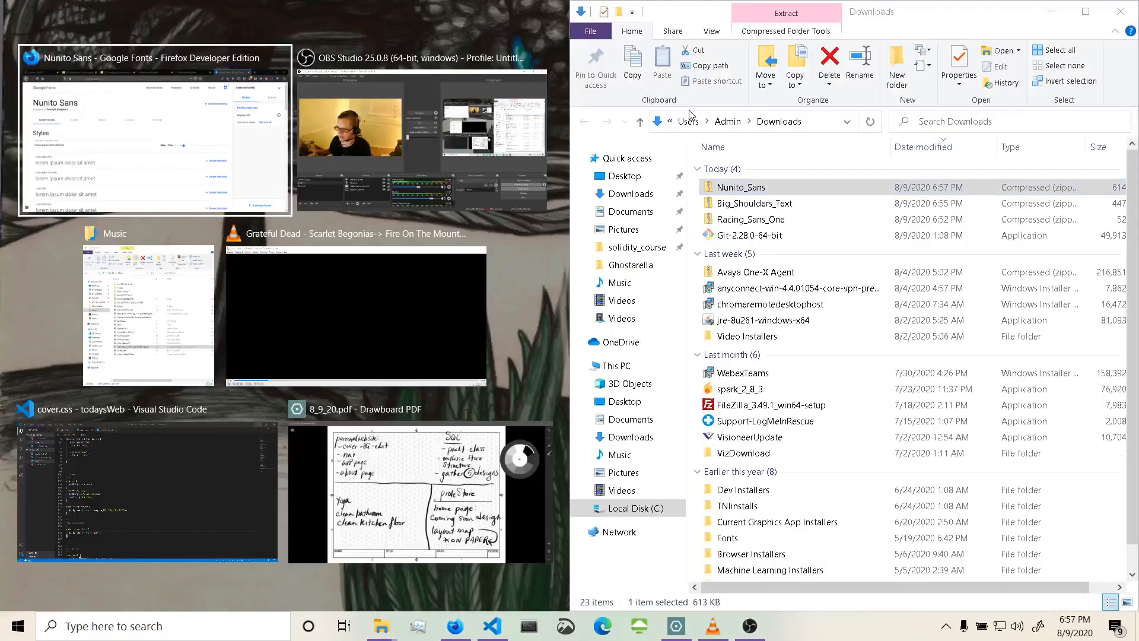
Open the fonts folder on the Desktop in a second window beside the downloads.
click(117, 317)
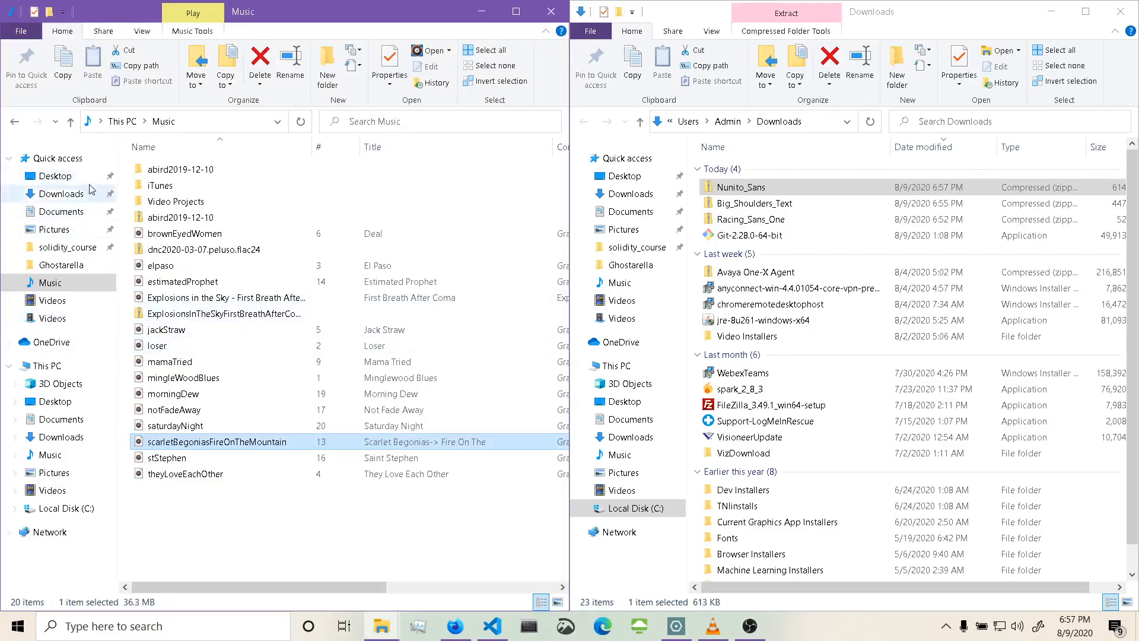
click(60, 176)
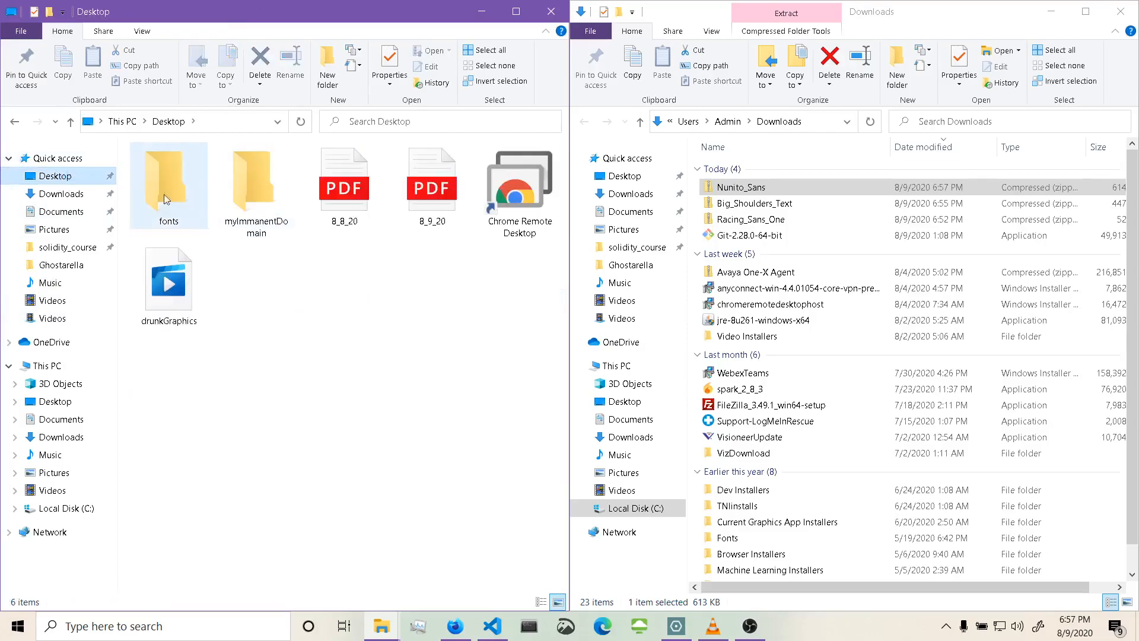
double_click(152, 194)
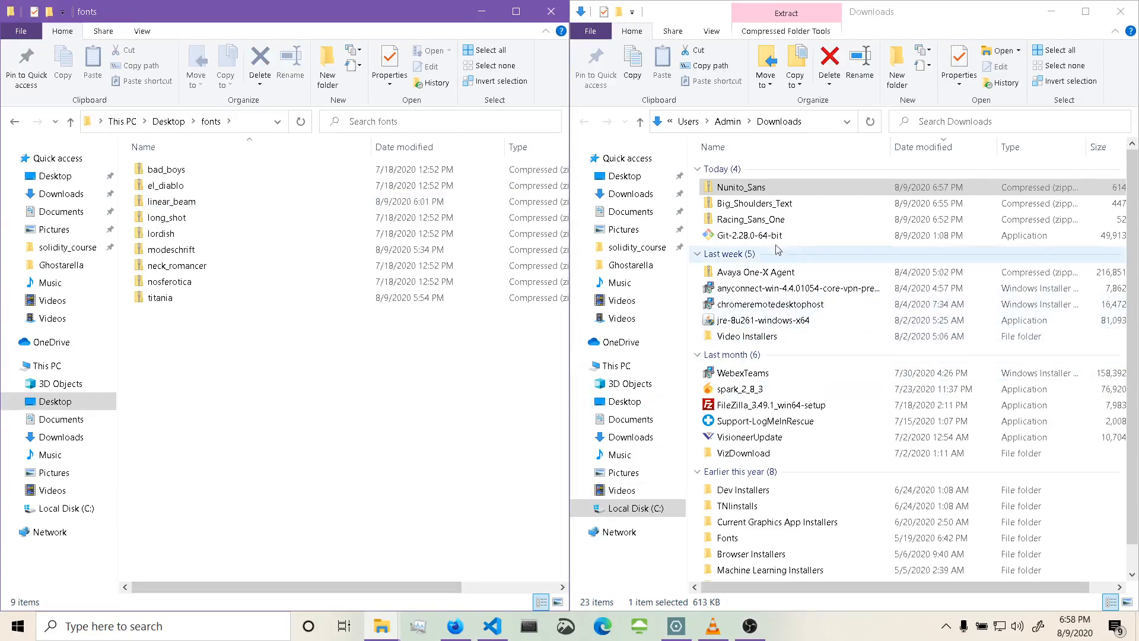
Move the Nunito_Sans, Big_Shoulders_Text and Racing_Sans_One zip files into the Desktop fonts folder.
drag(749, 193, 200, 471)
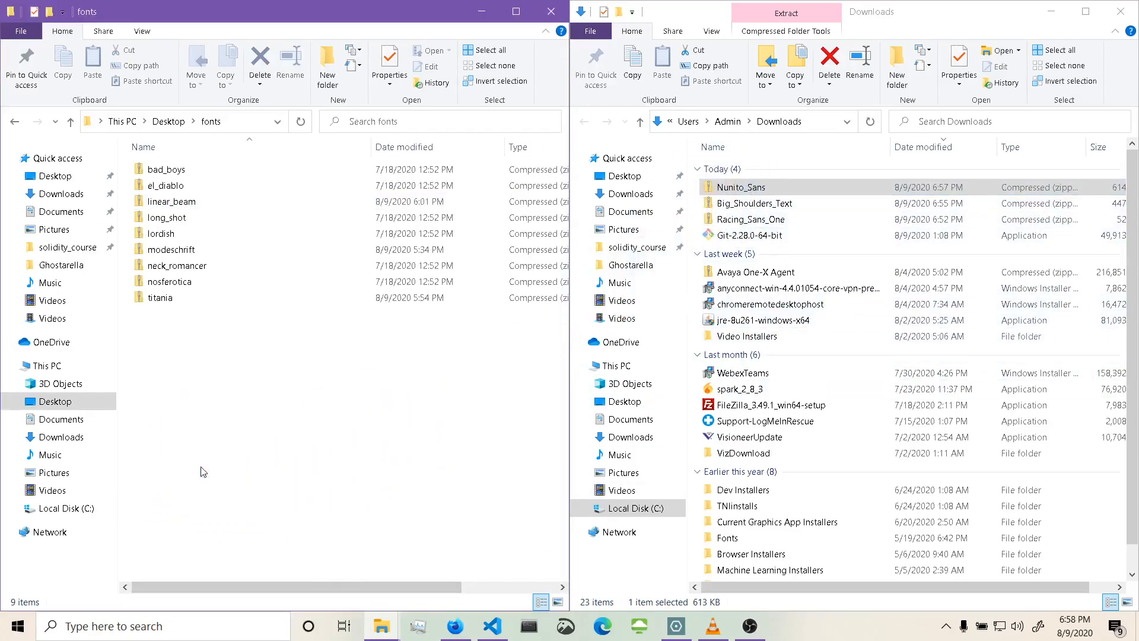
drag(756, 189, 359, 486)
drag(753, 189, 194, 482)
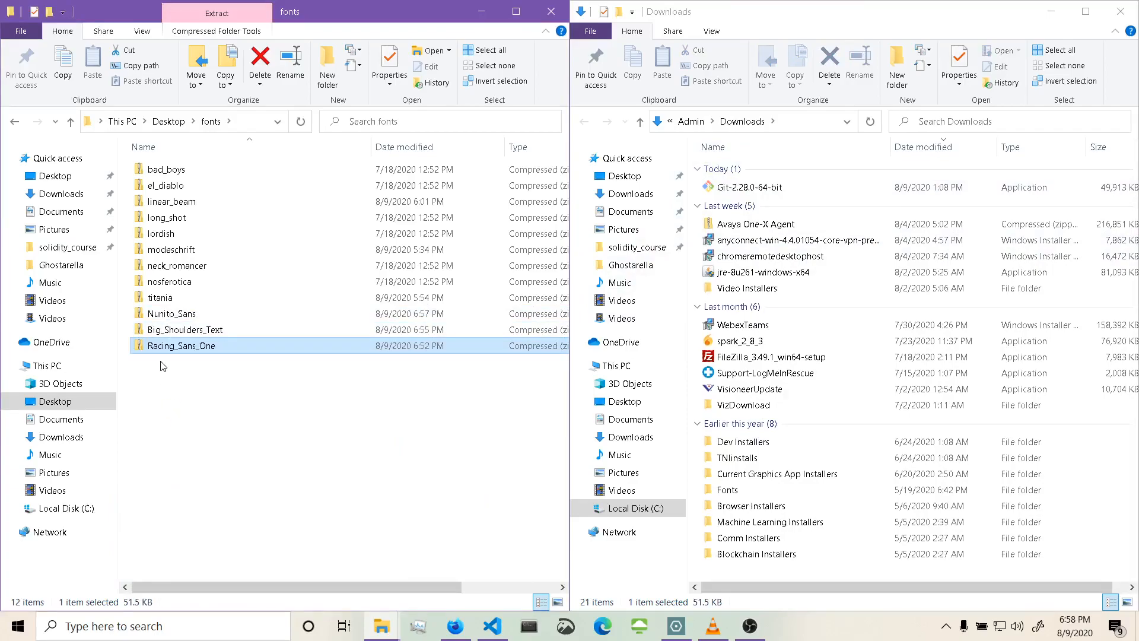
Open the Nunito_Sans zip, select all its TrueType font files and open them for preview.
double_click(176, 312)
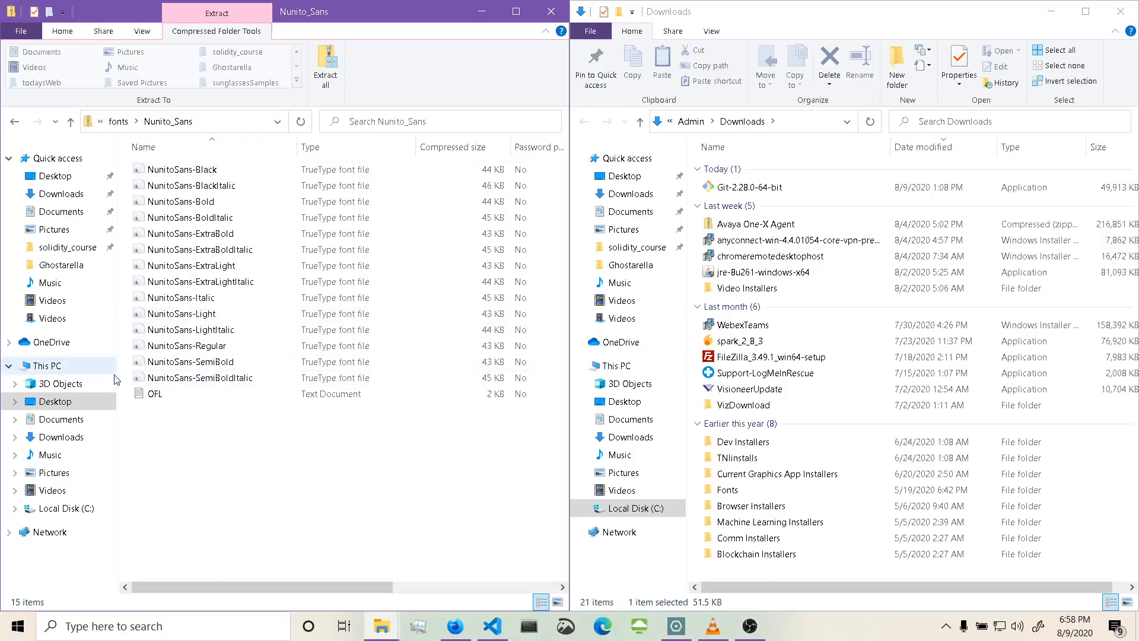
drag(124, 380, 134, 167)
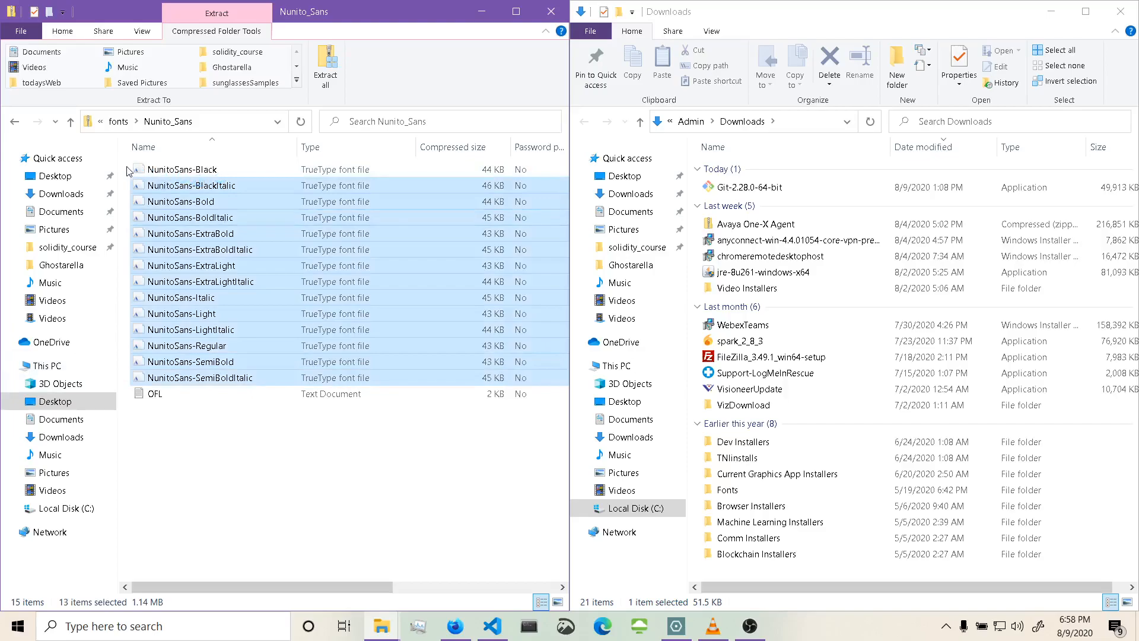
drag(123, 161, 213, 375)
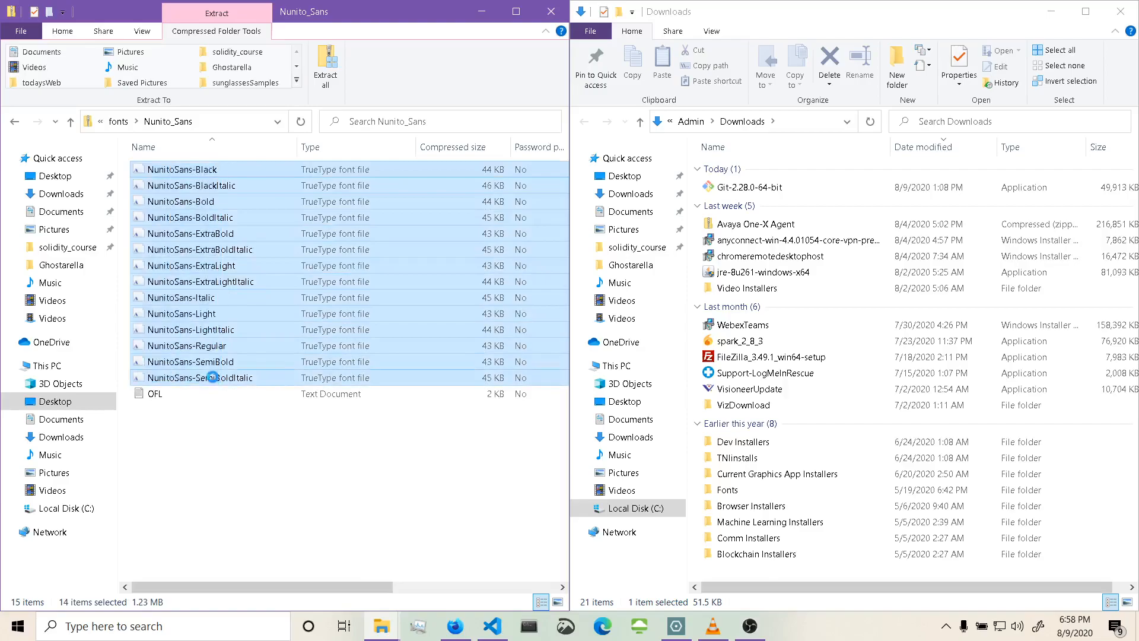
right_click(212, 378)
click(156, 387)
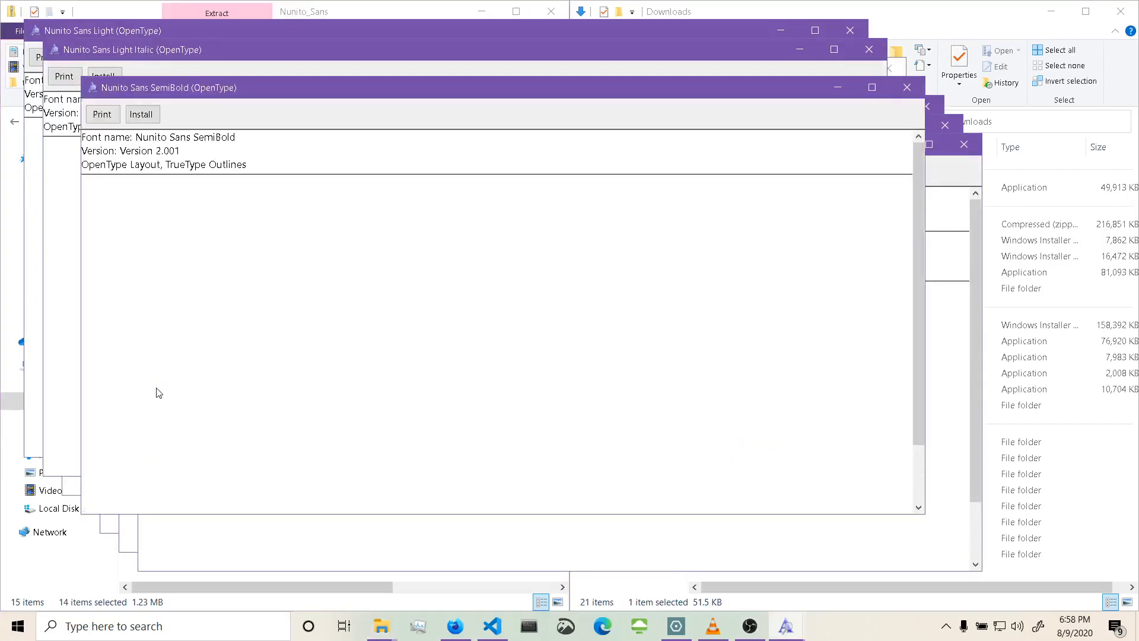
Install the Nunito Sans SemiBold, Light Italic and Regular fonts, closing each preview window.
click(141, 115)
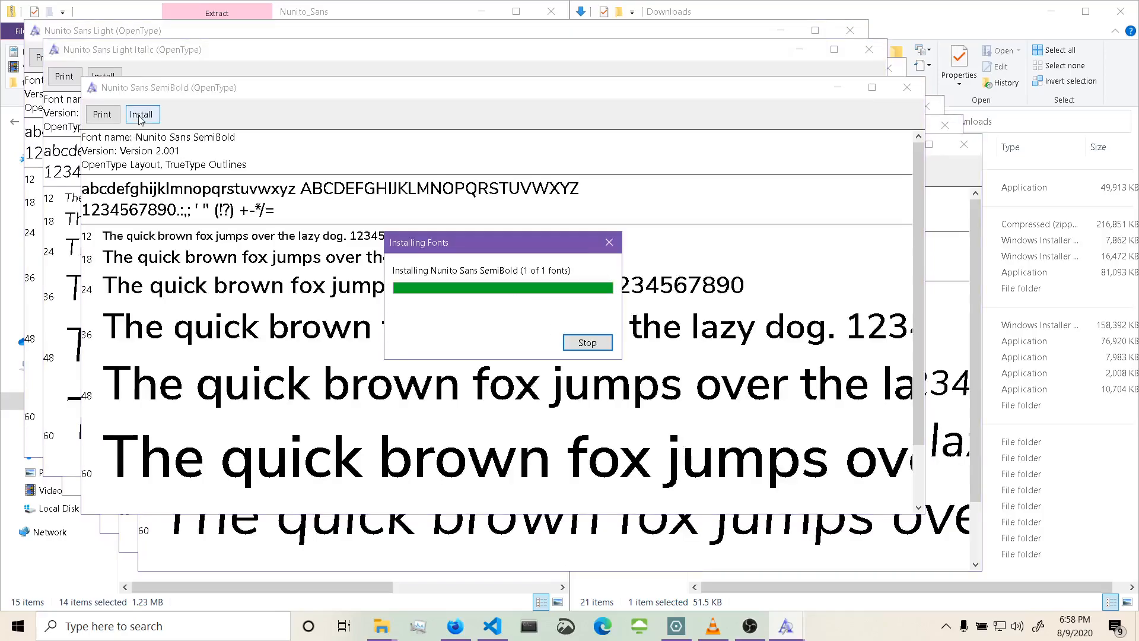
click(907, 88)
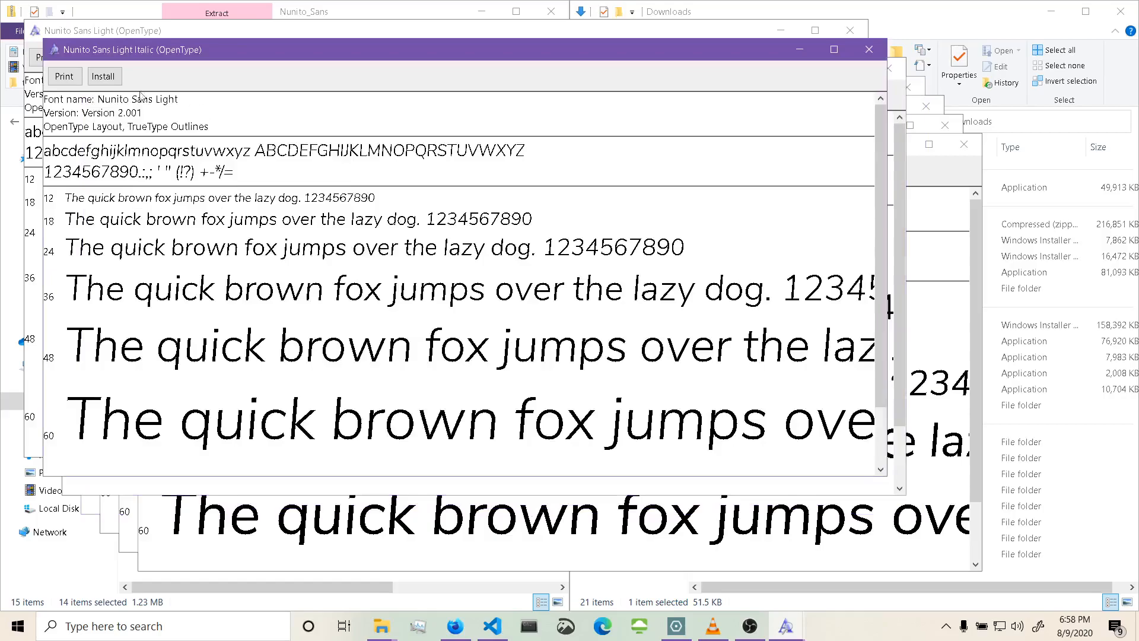
click(104, 77)
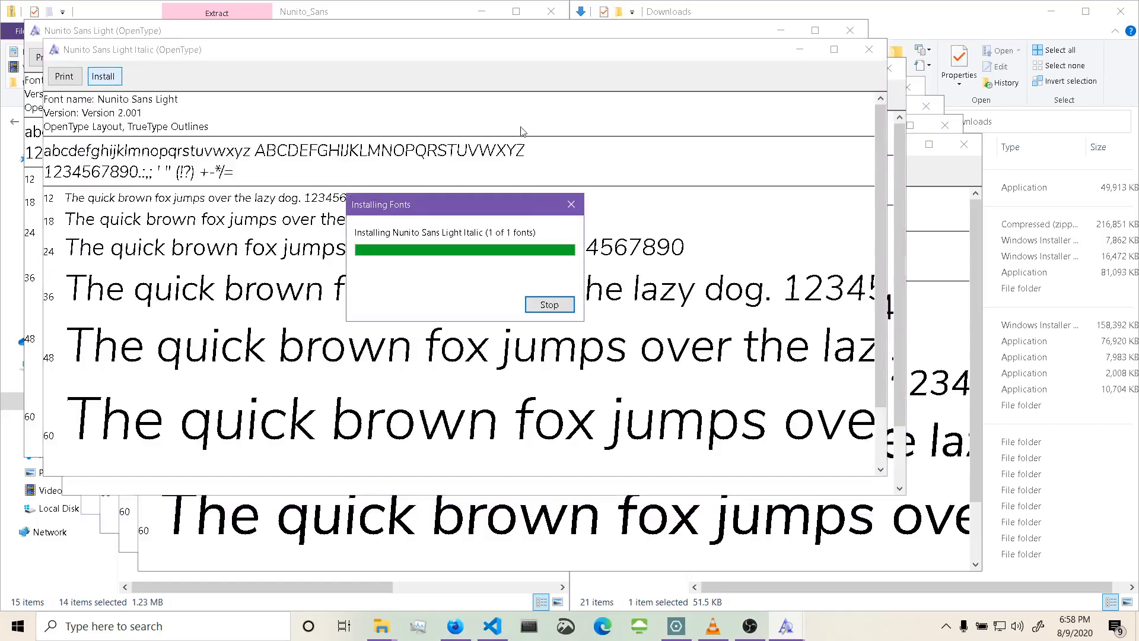
click(869, 50)
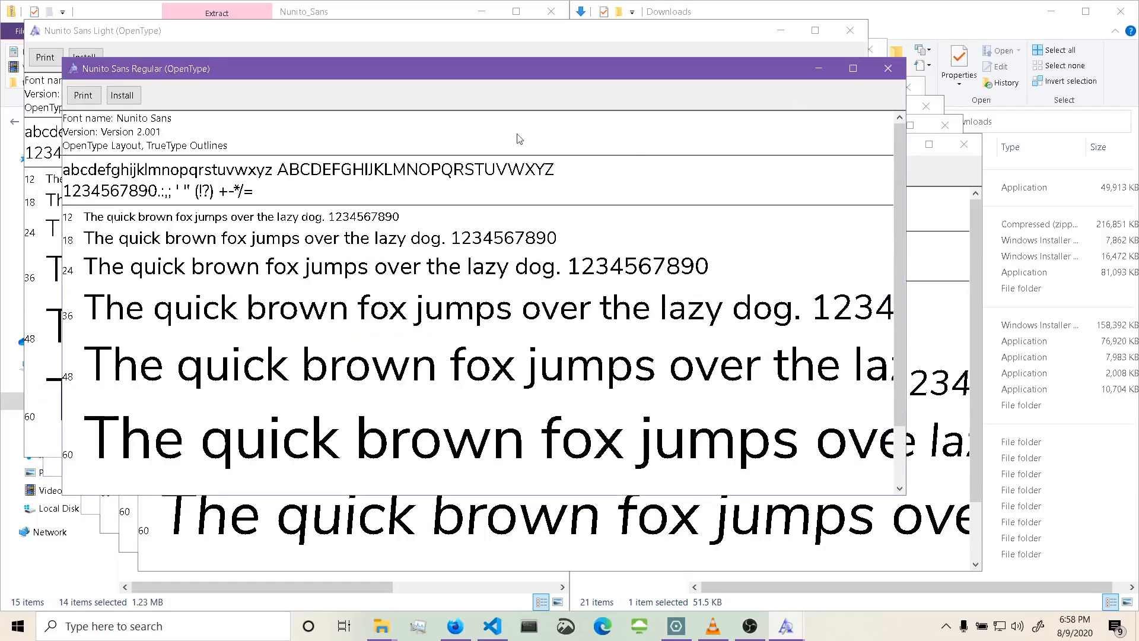
click(124, 96)
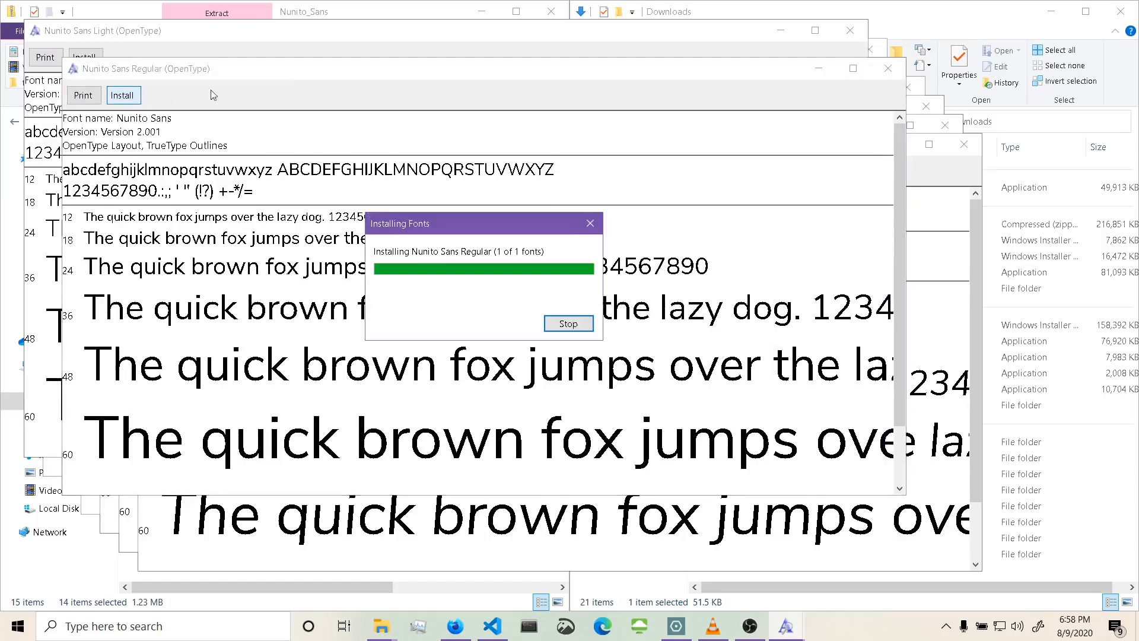
click(889, 69)
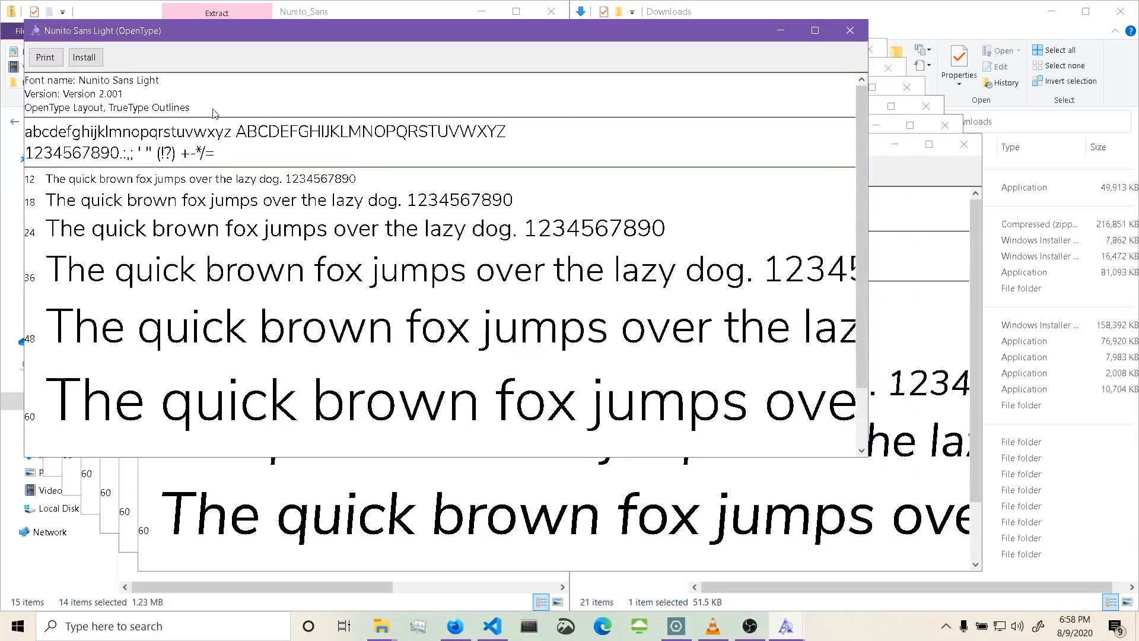
Install the Nunito Sans Light, Italic and ExtraLight Italic fonts, closing each preview window.
click(79, 58)
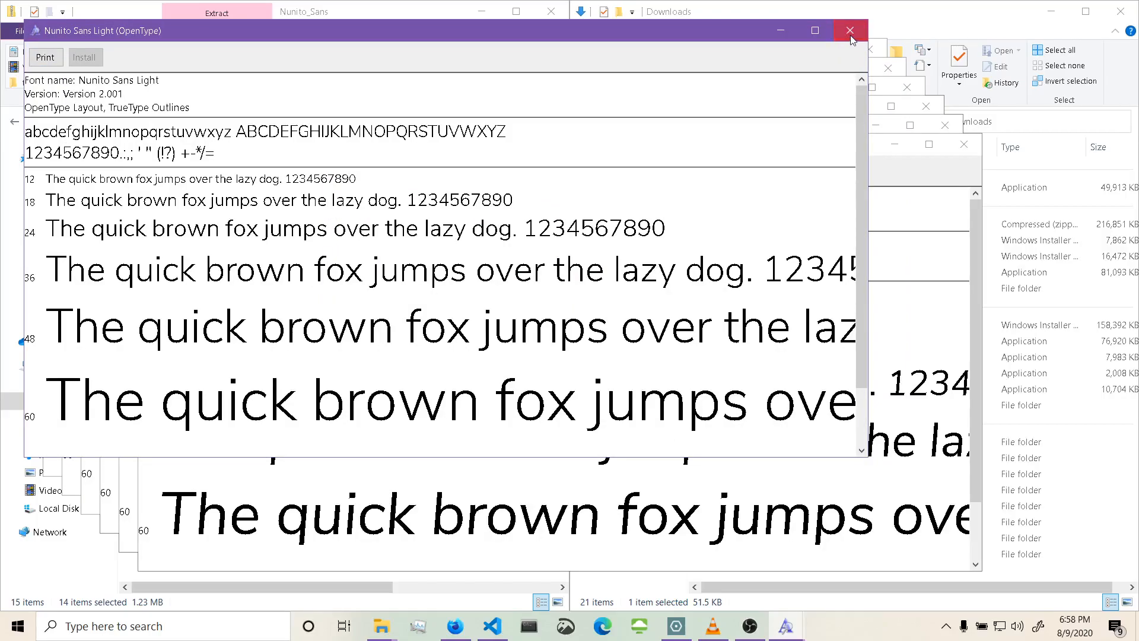
click(850, 33)
click(198, 172)
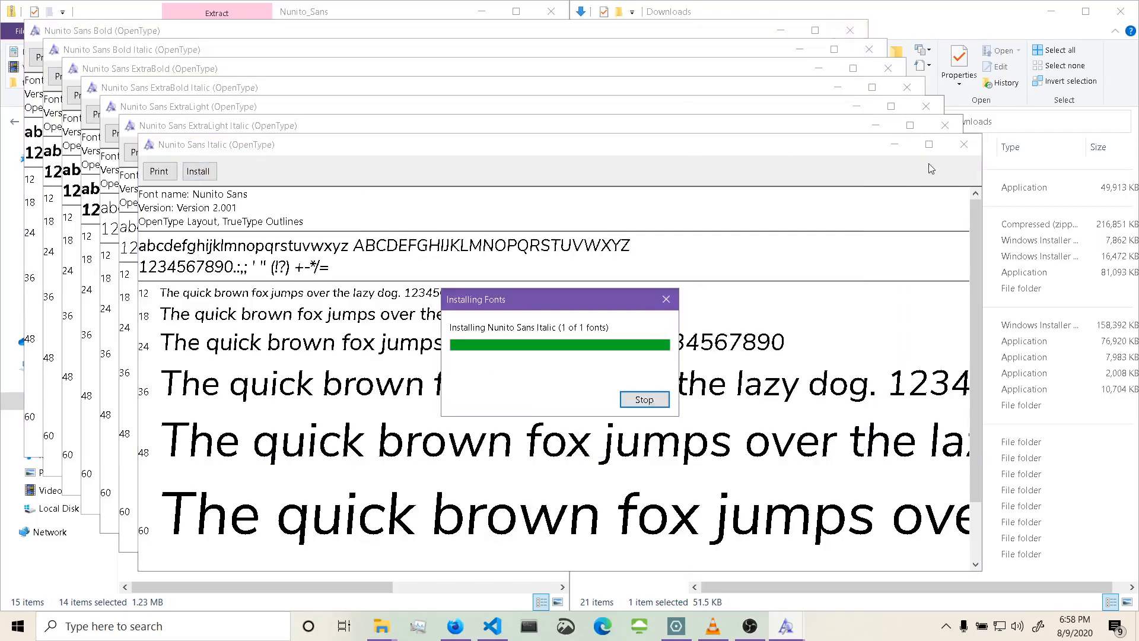
click(965, 146)
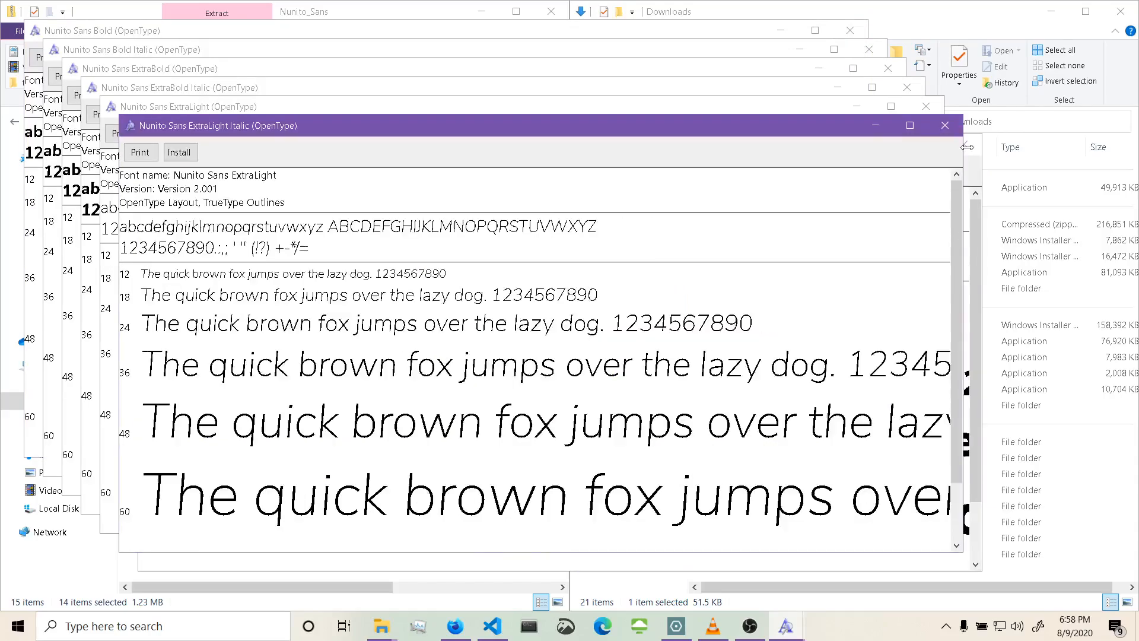
click(179, 153)
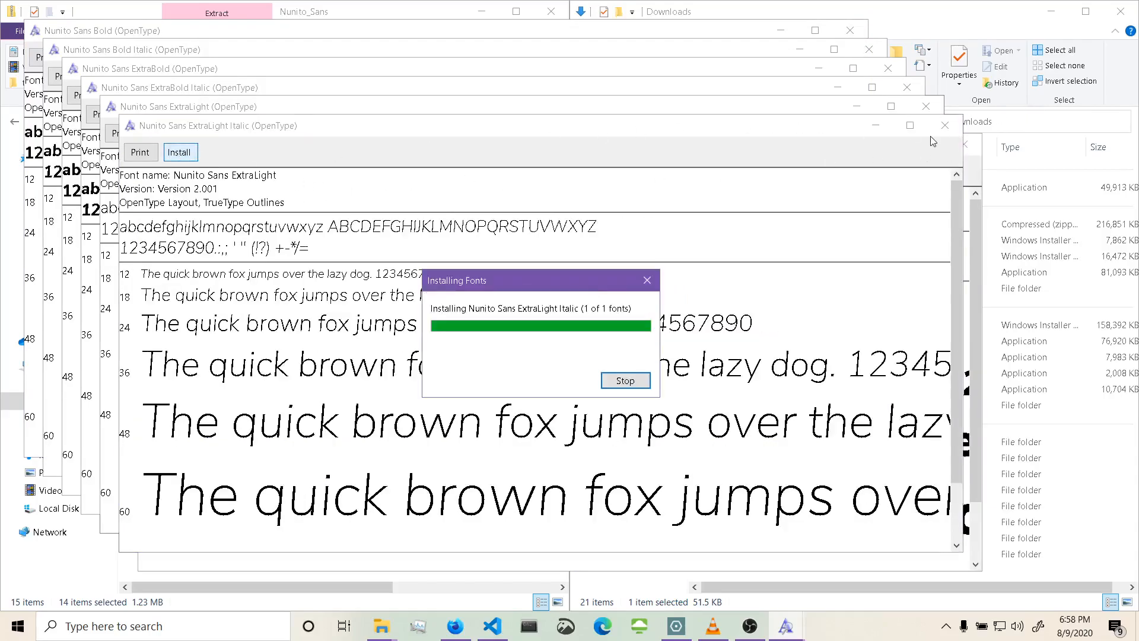
click(945, 125)
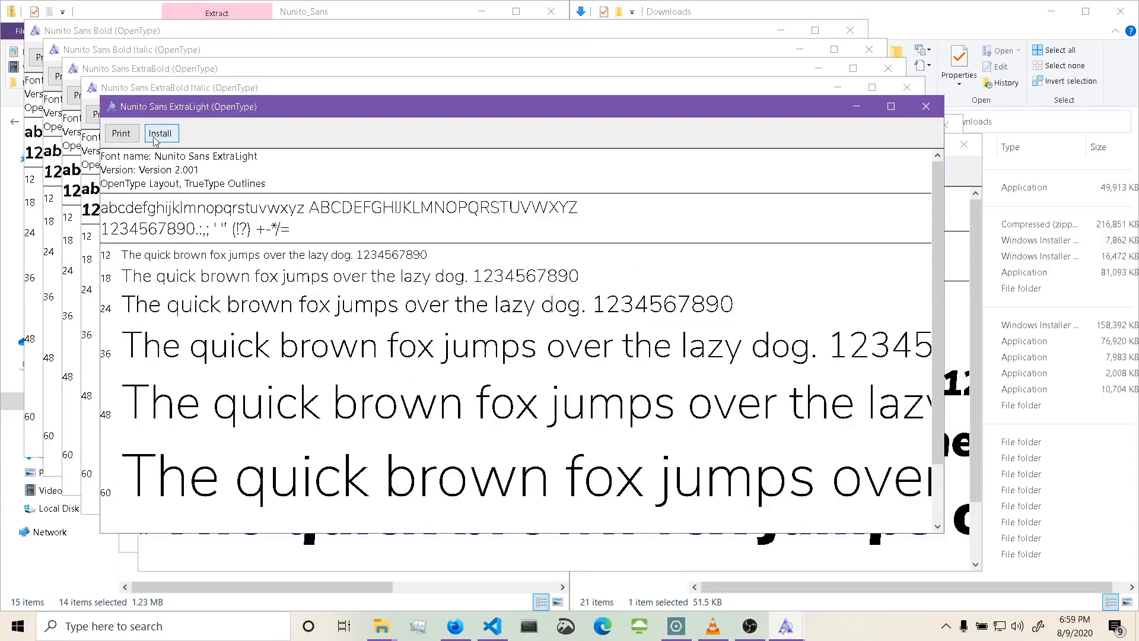
Install the Nunito Sans ExtraLight, ExtraBold Italic and ExtraBold fonts, closing each preview window.
key(Return)
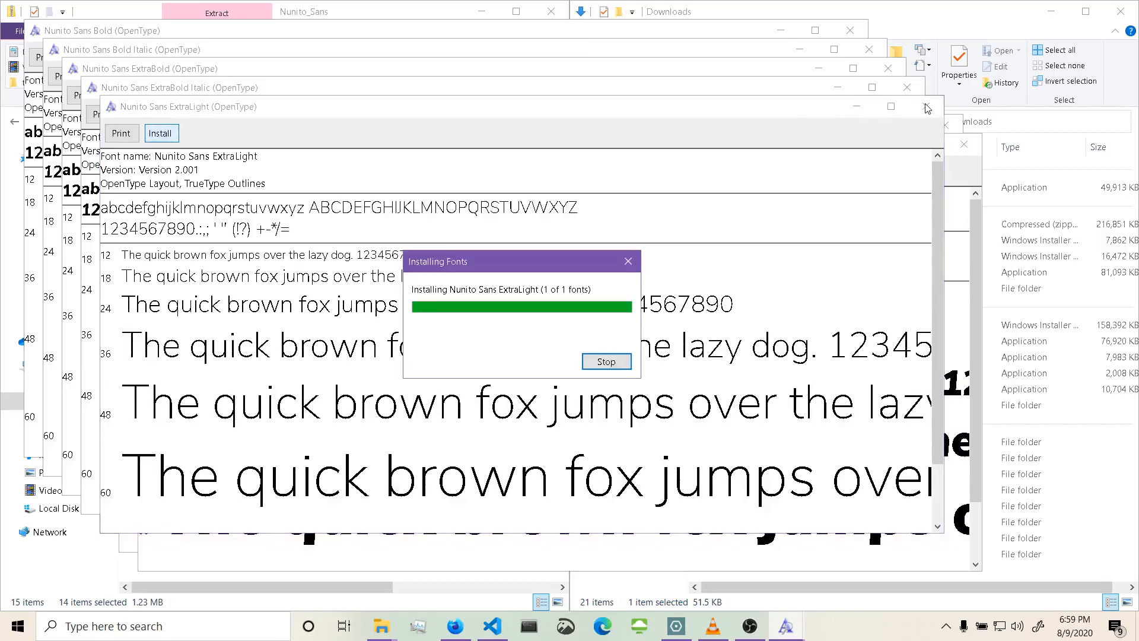
click(929, 111)
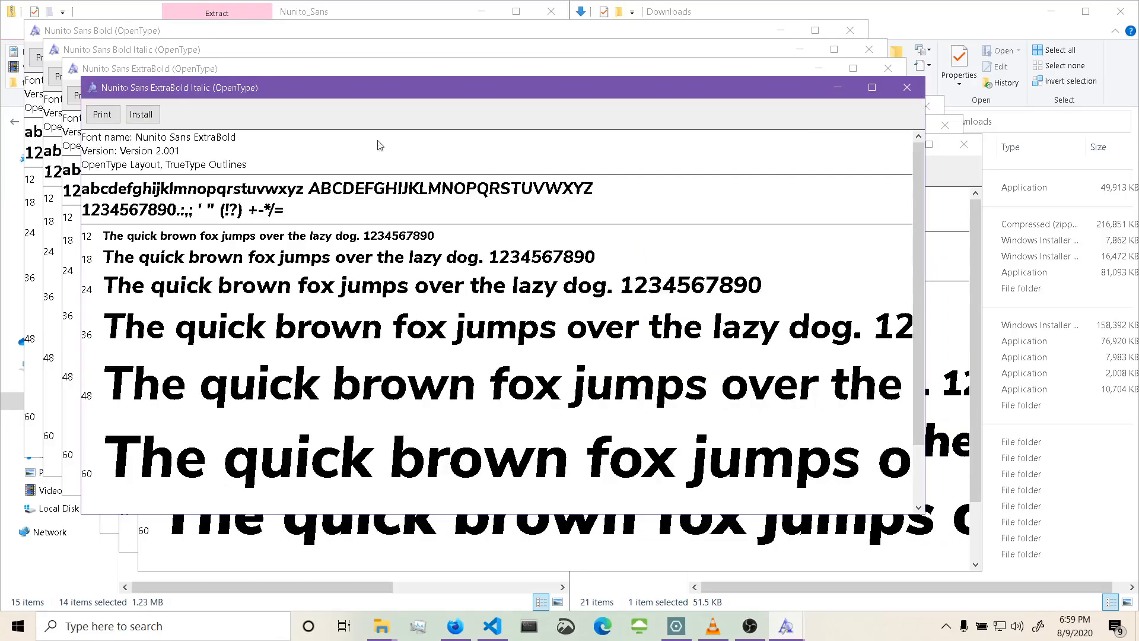
click(153, 116)
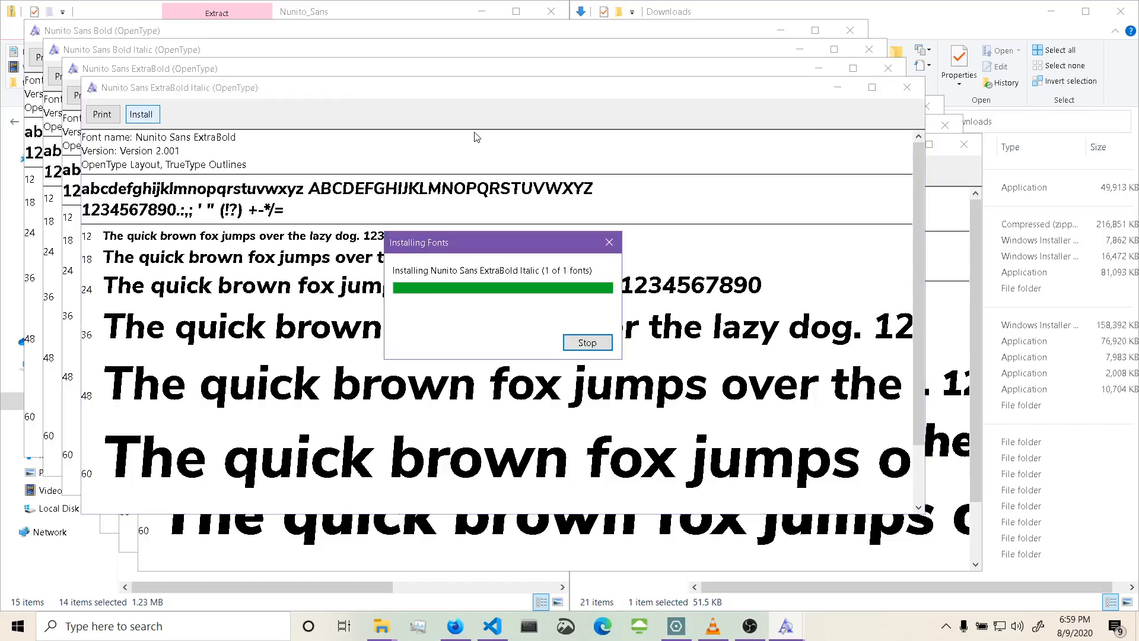
click(907, 87)
click(117, 104)
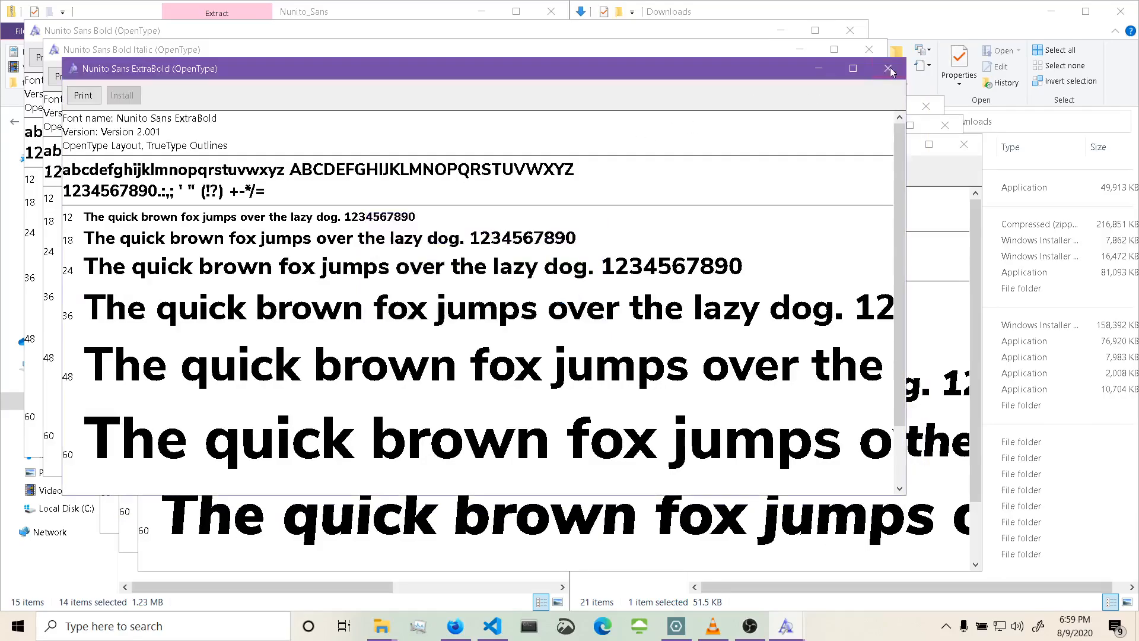
click(888, 69)
Install the Nunito Sans Bold Italic and Bold fonts, closing each preview window.
click(116, 77)
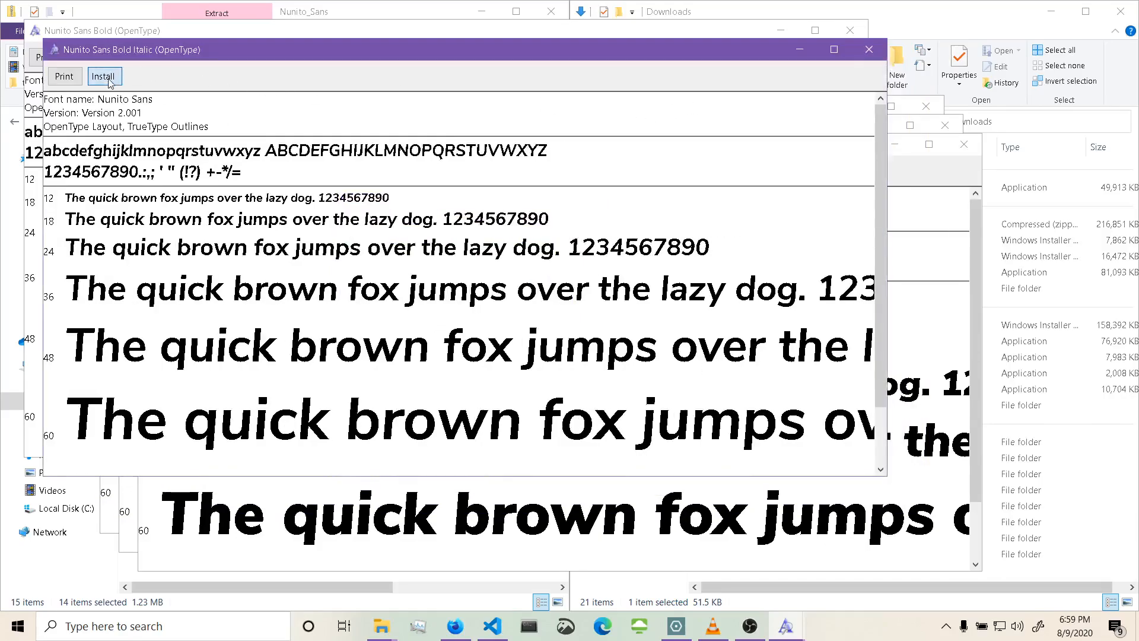
click(868, 49)
click(83, 57)
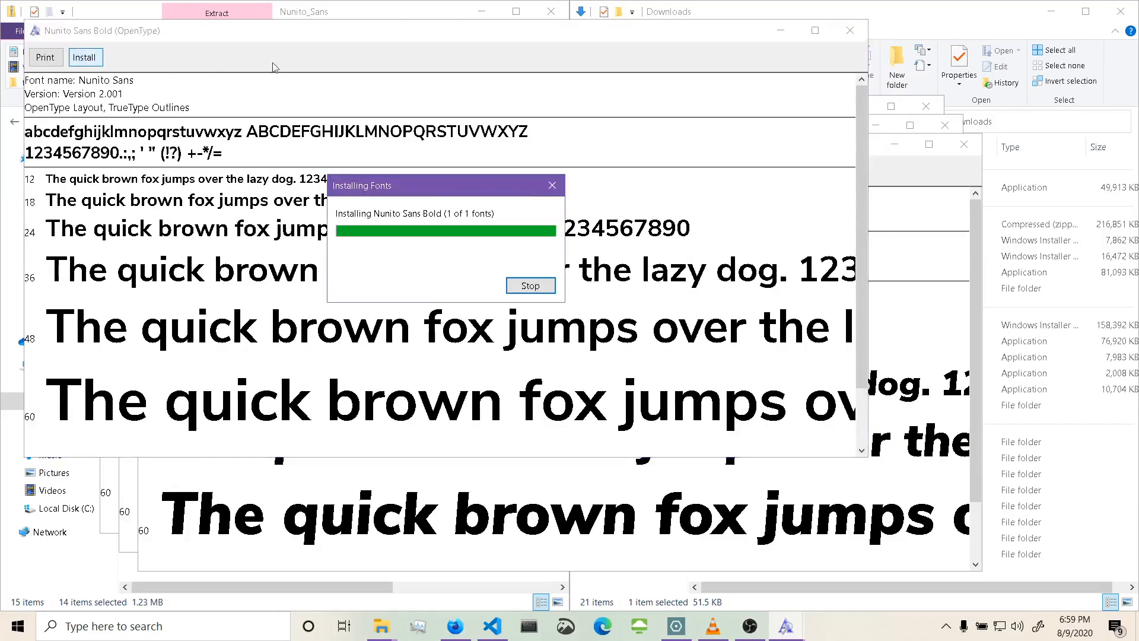
click(849, 30)
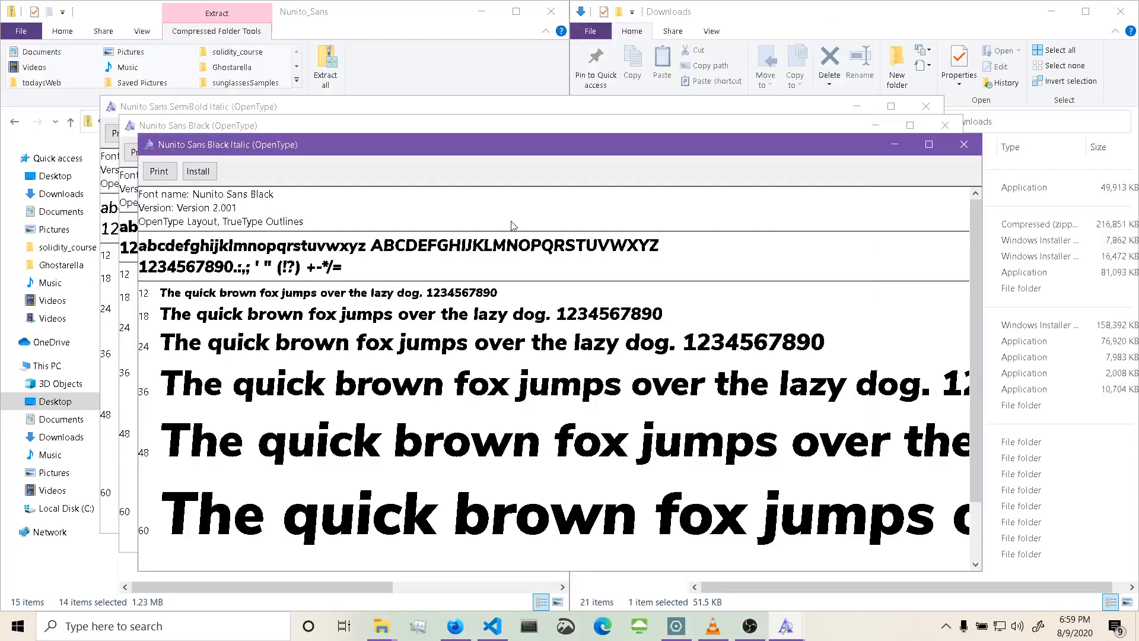
Install the Nunito Sans Black Italic, Black and SemiBold Italic fonts, closing each preview window.
click(198, 171)
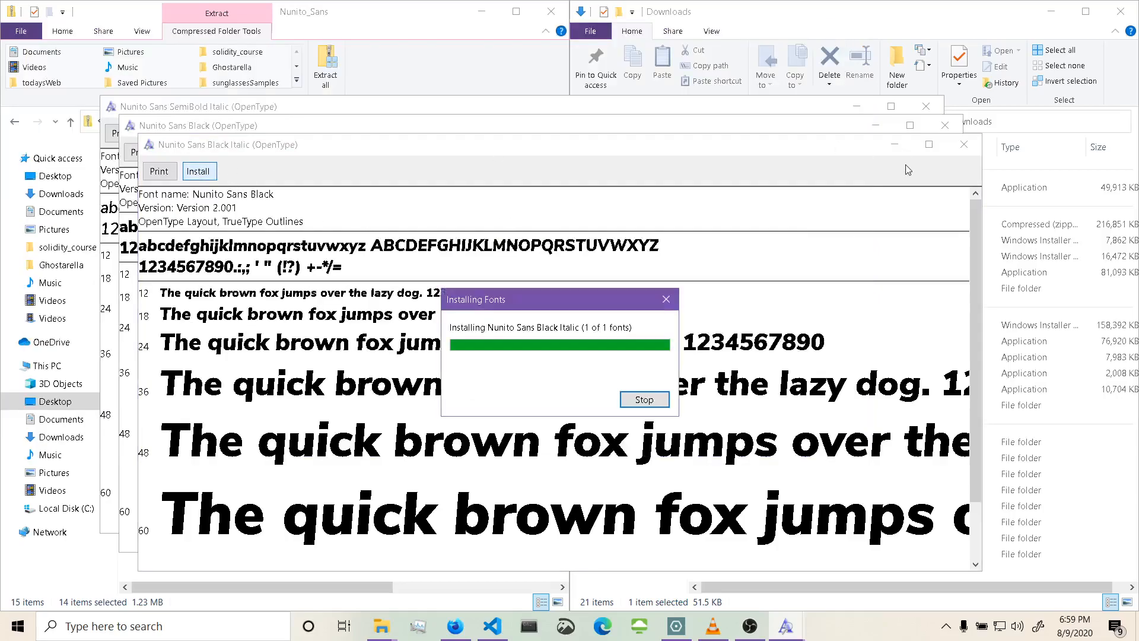
click(964, 145)
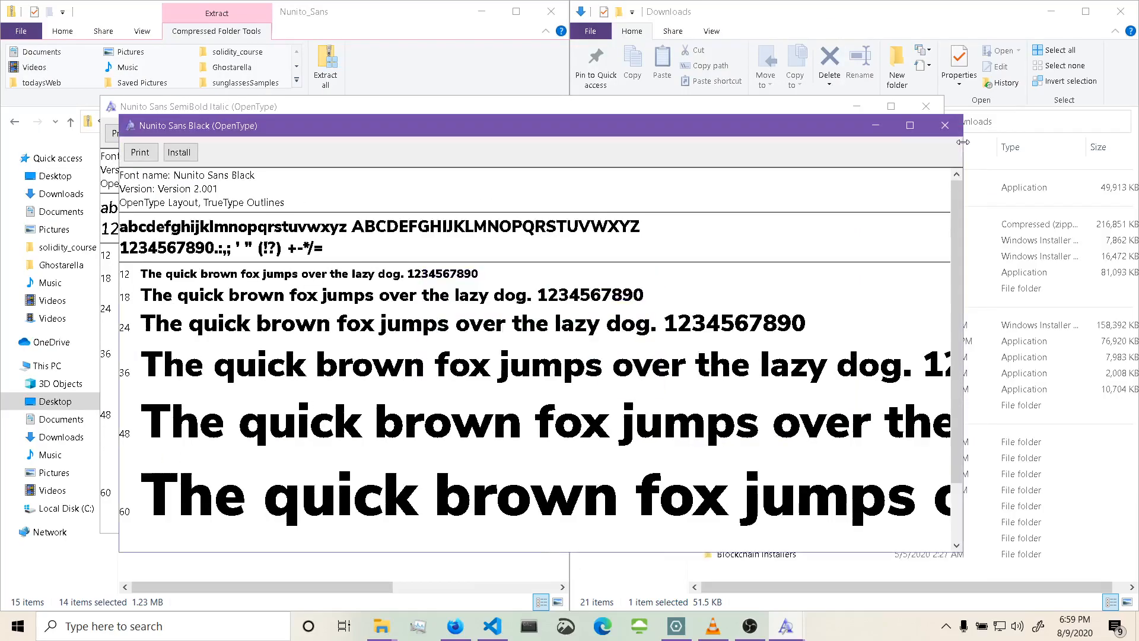
click(179, 152)
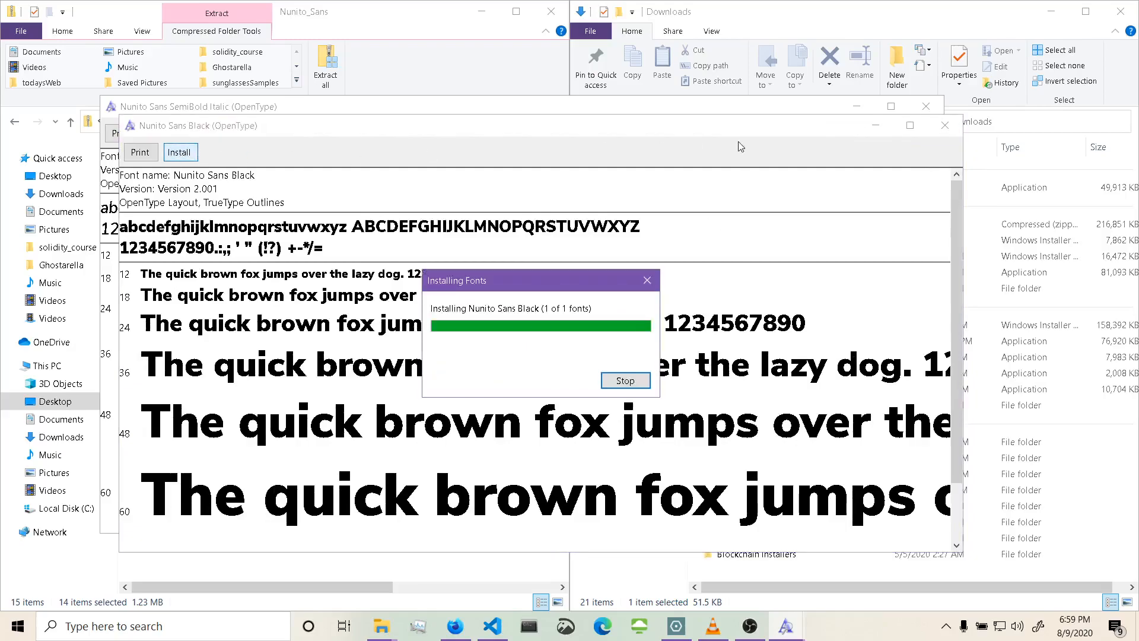
click(945, 126)
click(159, 132)
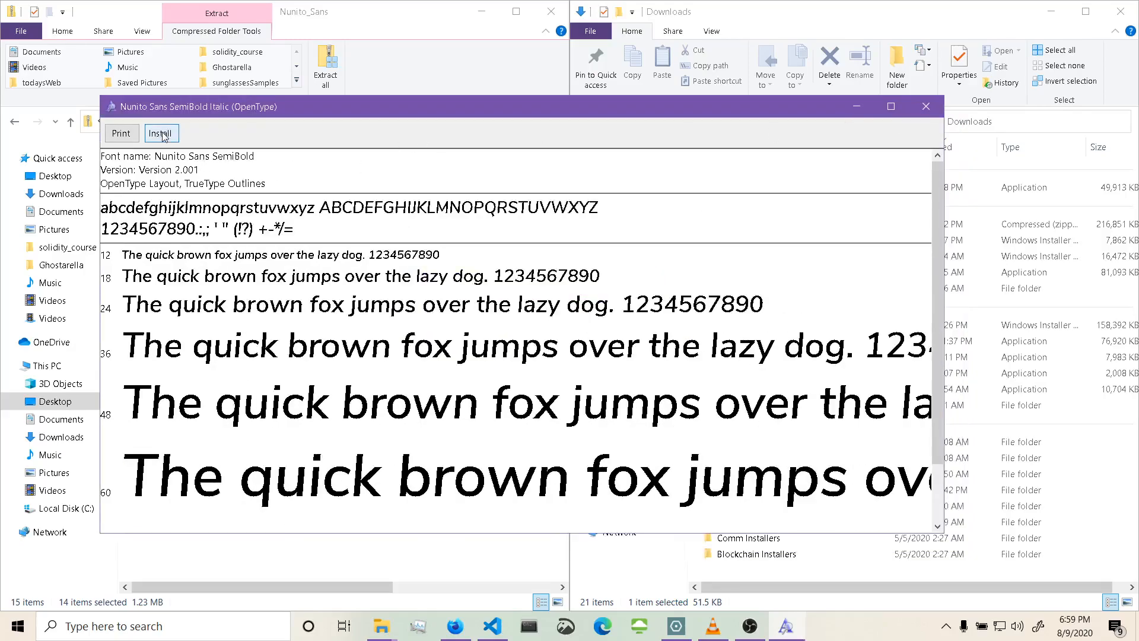
click(930, 111)
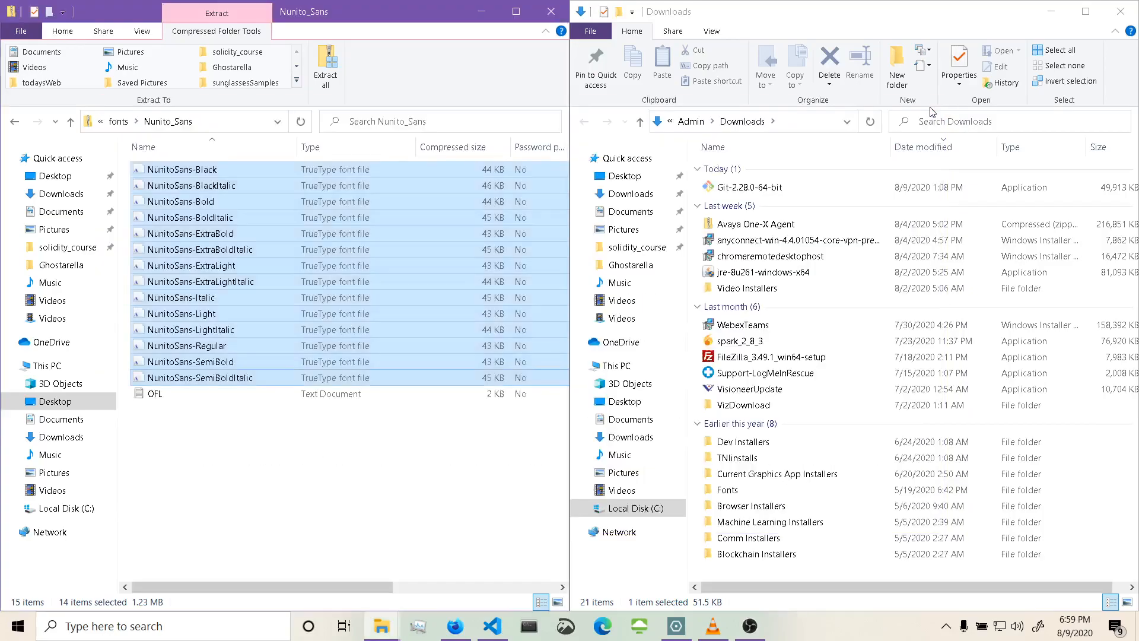
Return to the Desktop fonts folder and open the Racing_Sans_One zip.
click(323, 470)
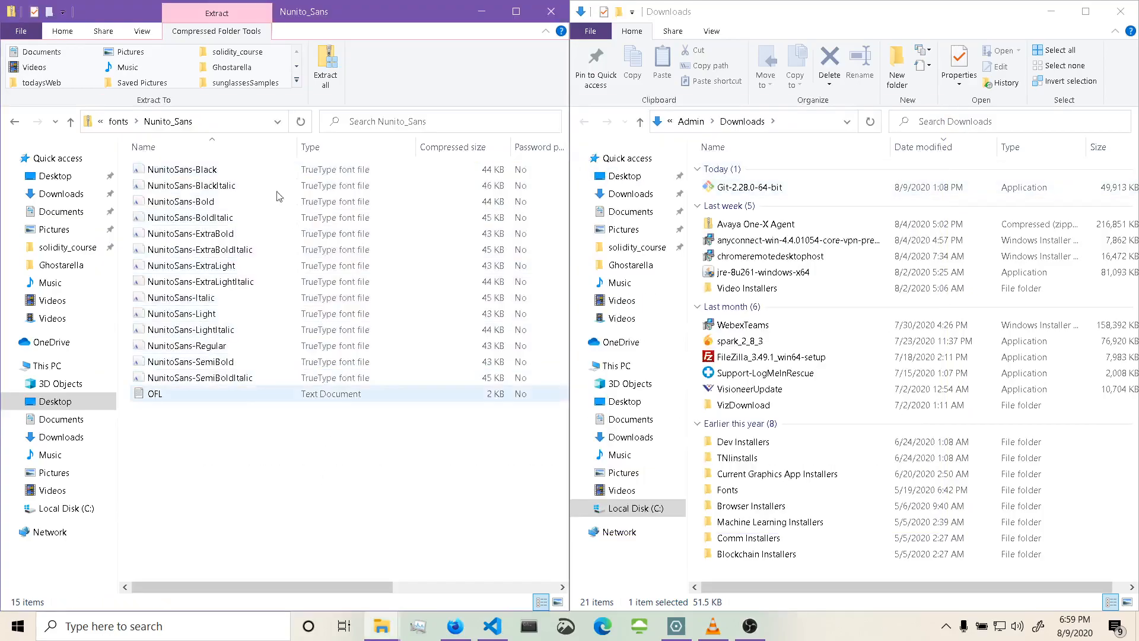
click(70, 121)
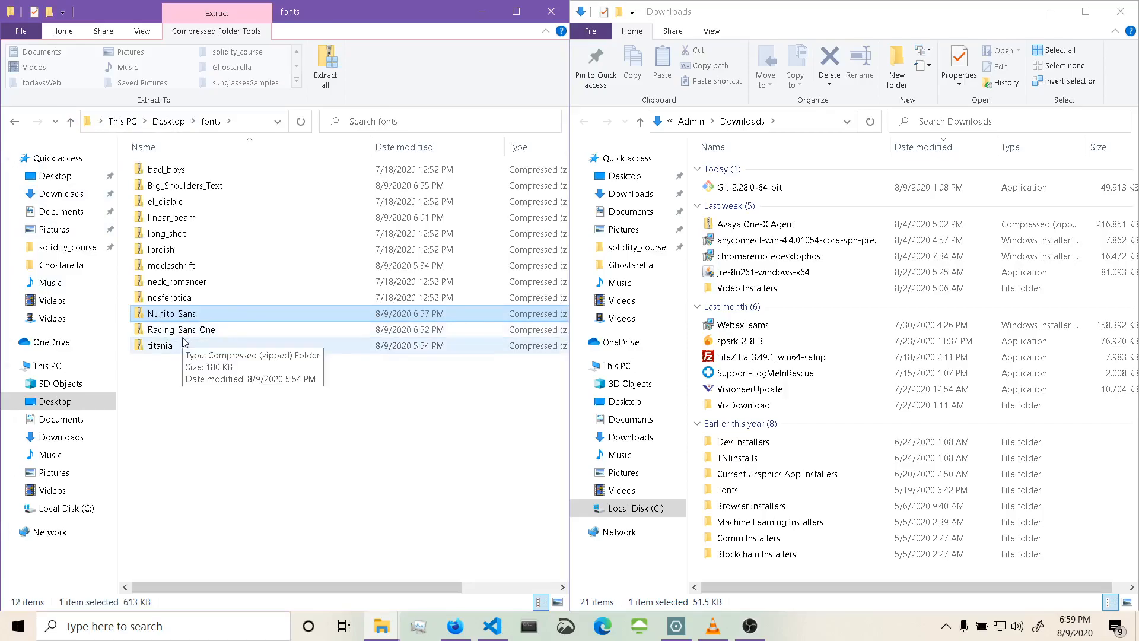
click(184, 334)
double_click(185, 335)
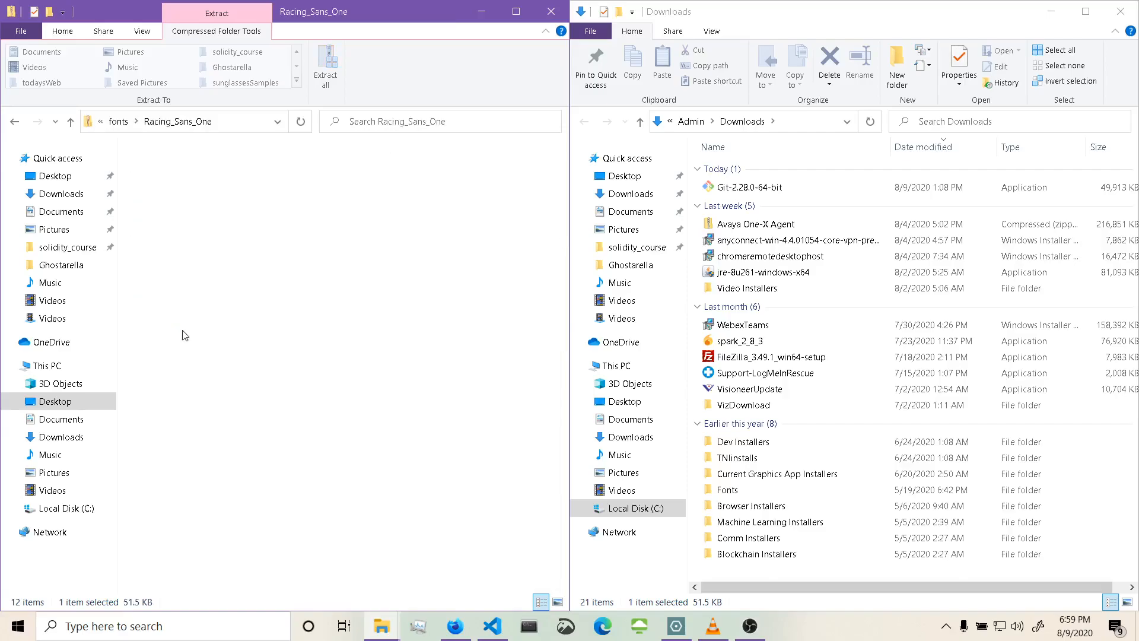
Open the RacingSansOne-Regular font preview, install it and close the preview window.
double_click(177, 186)
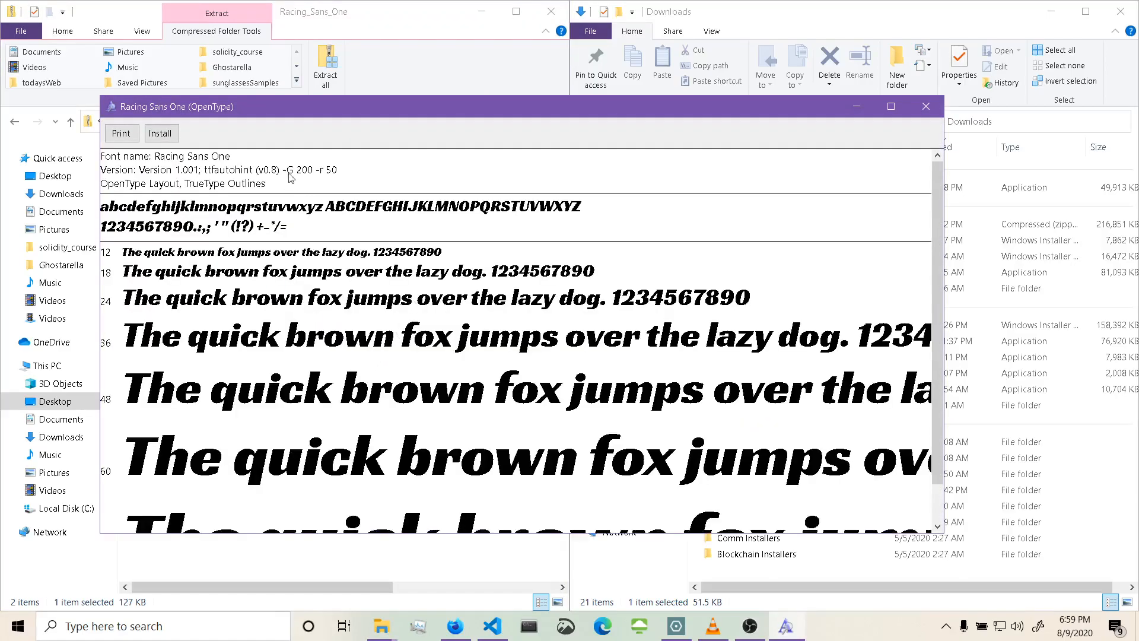
click(169, 134)
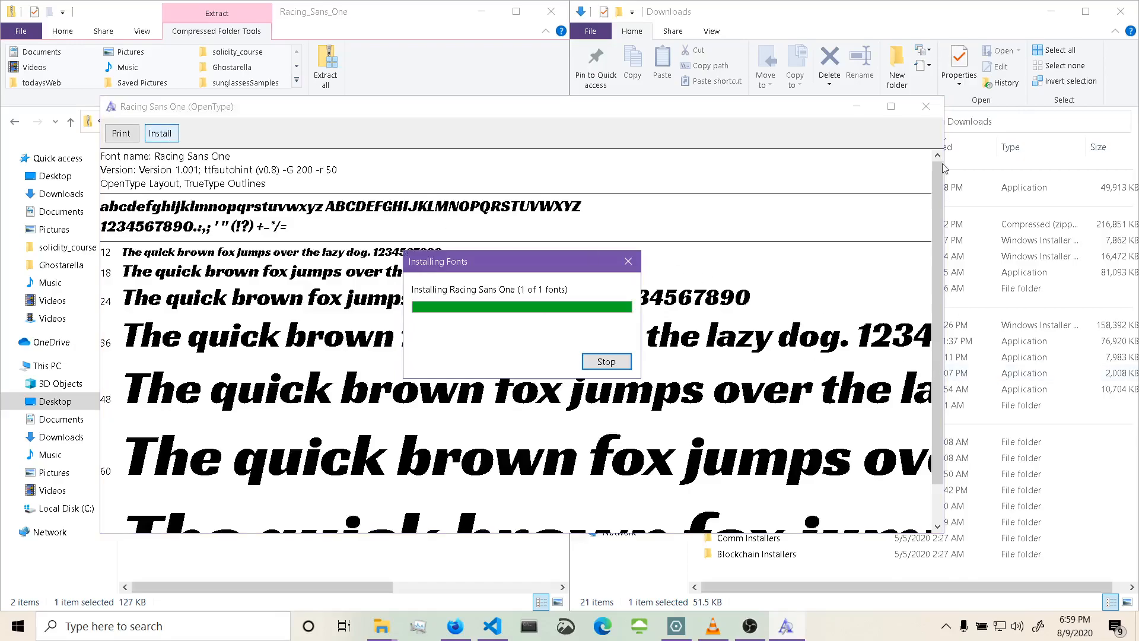
click(926, 107)
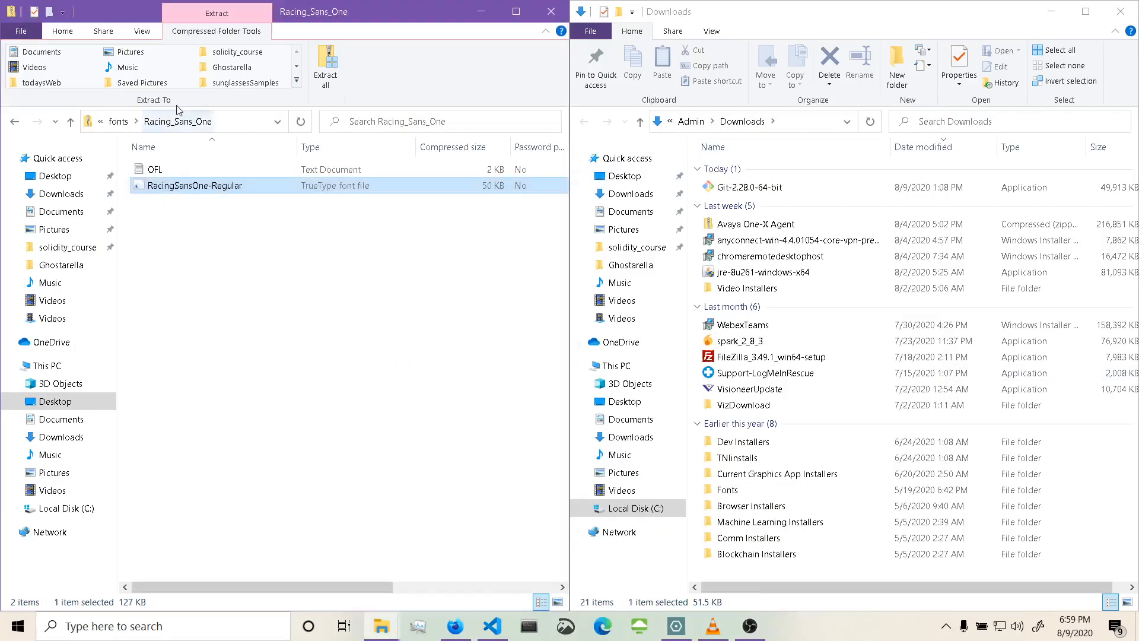
Open the Big_Shoulders_Text zip, select all its TrueType font files and open them for preview.
click(71, 123)
click(196, 191)
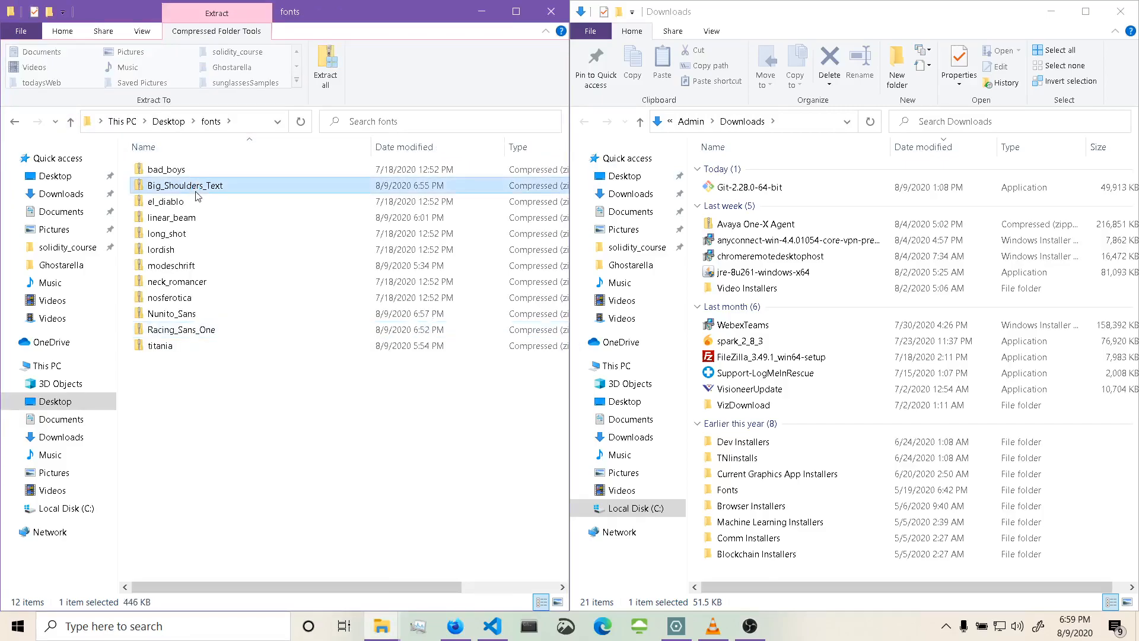
double_click(196, 191)
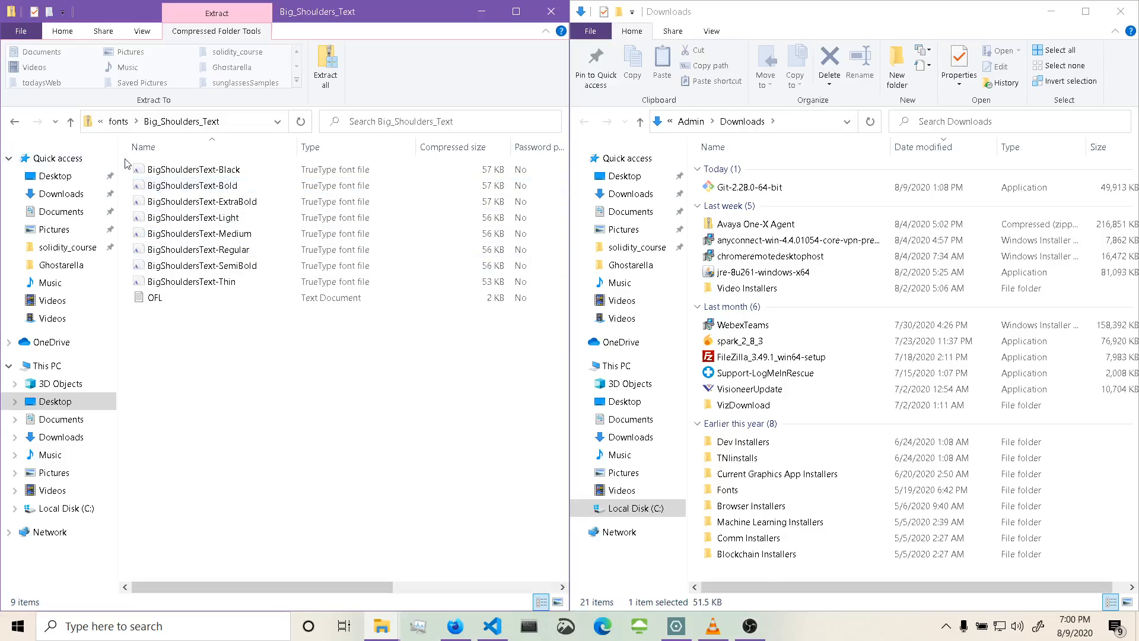
drag(126, 160, 162, 199)
drag(195, 261, 201, 279)
right_click(200, 280)
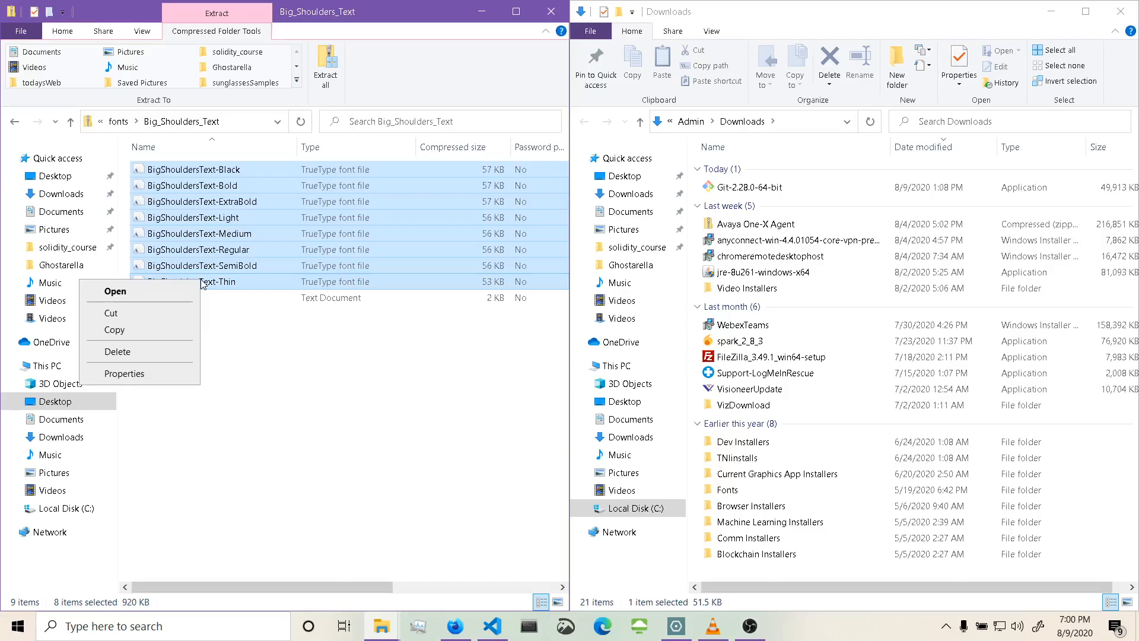
click(166, 293)
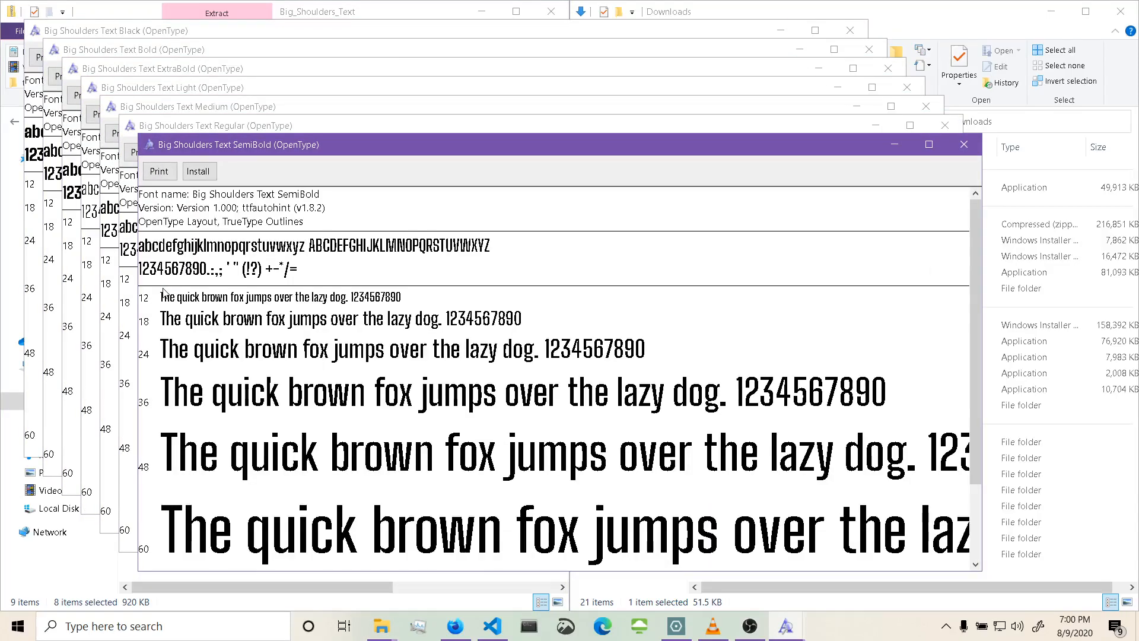
Install the Big Shoulders Text SemiBold, Regular and Medium fonts, closing each preview window.
click(198, 171)
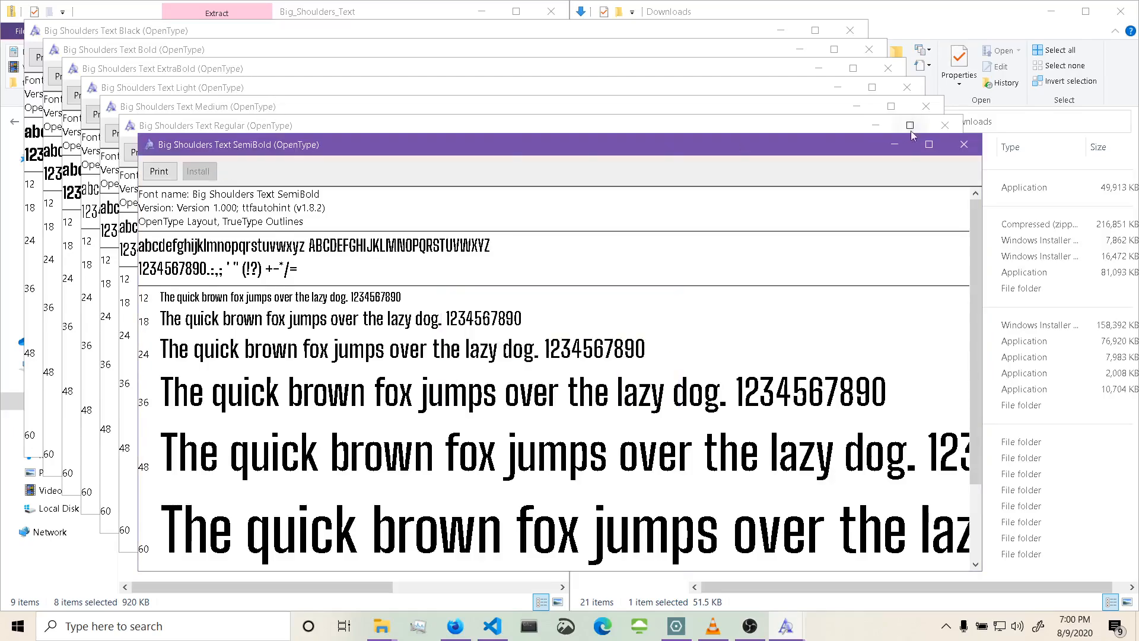
click(965, 144)
click(180, 159)
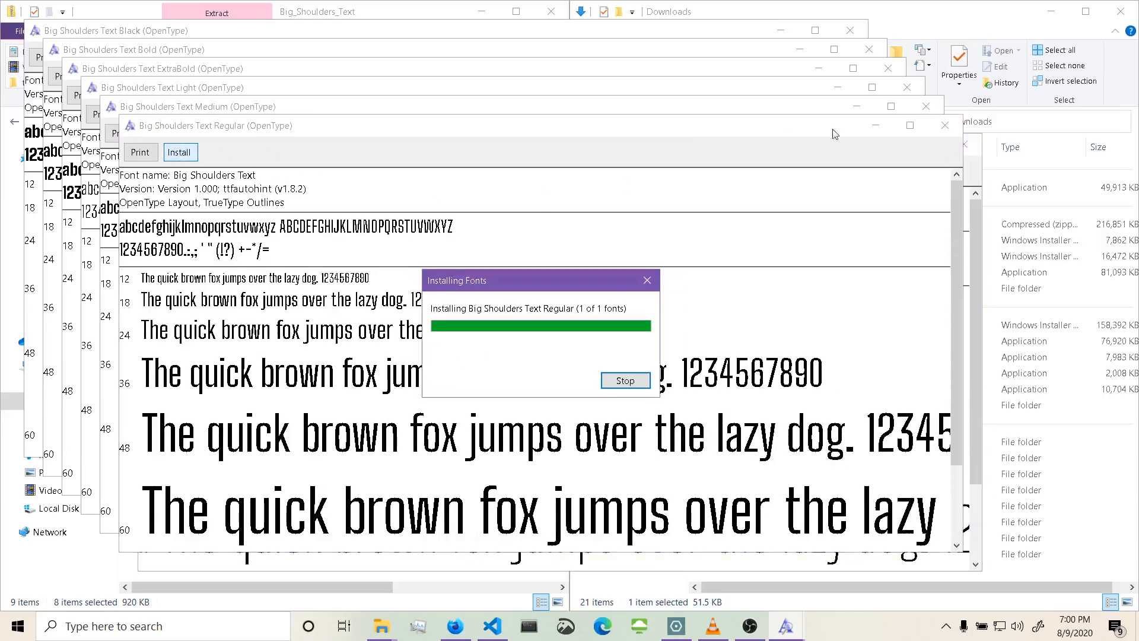
click(946, 125)
click(155, 136)
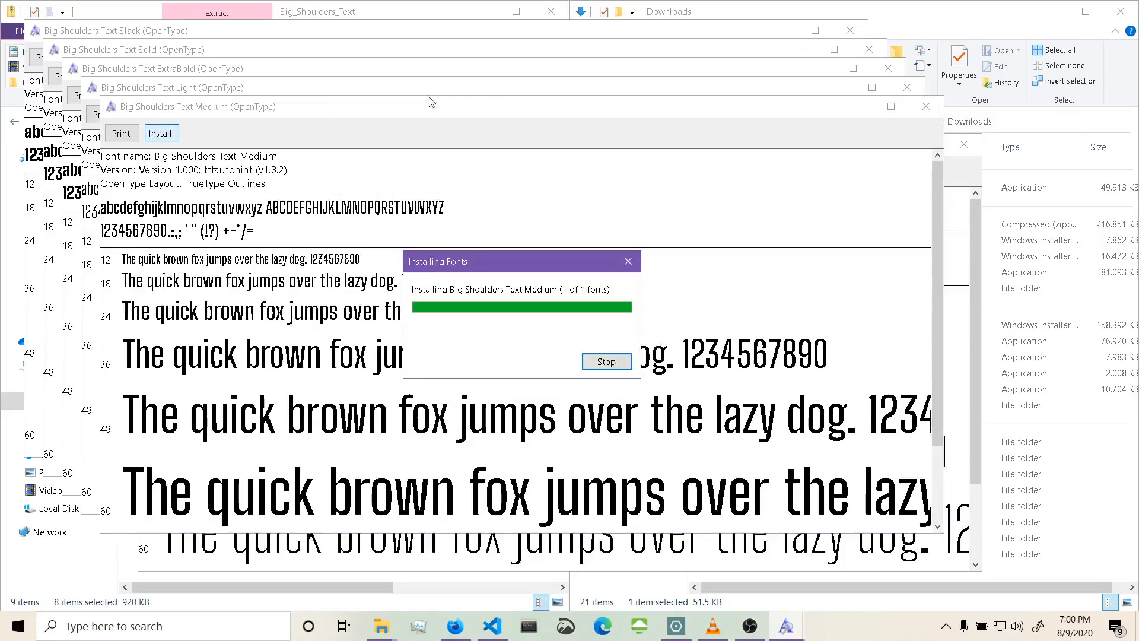
click(927, 108)
Install the Big Shoulders Text Light, ExtraBold and Bold fonts, closing each preview window.
click(145, 120)
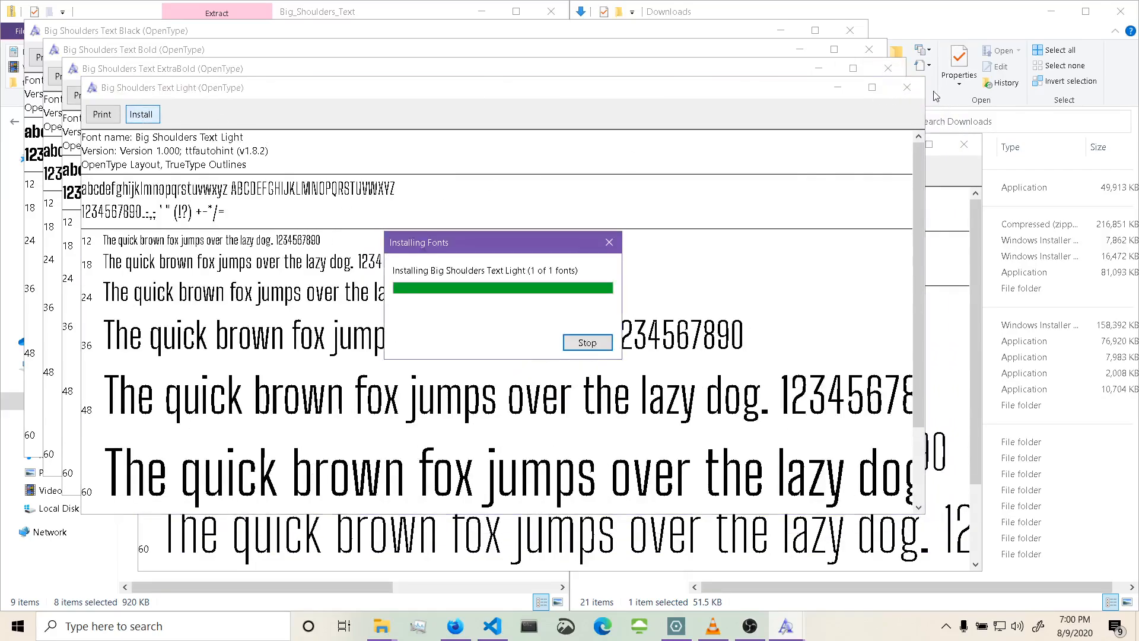
click(906, 89)
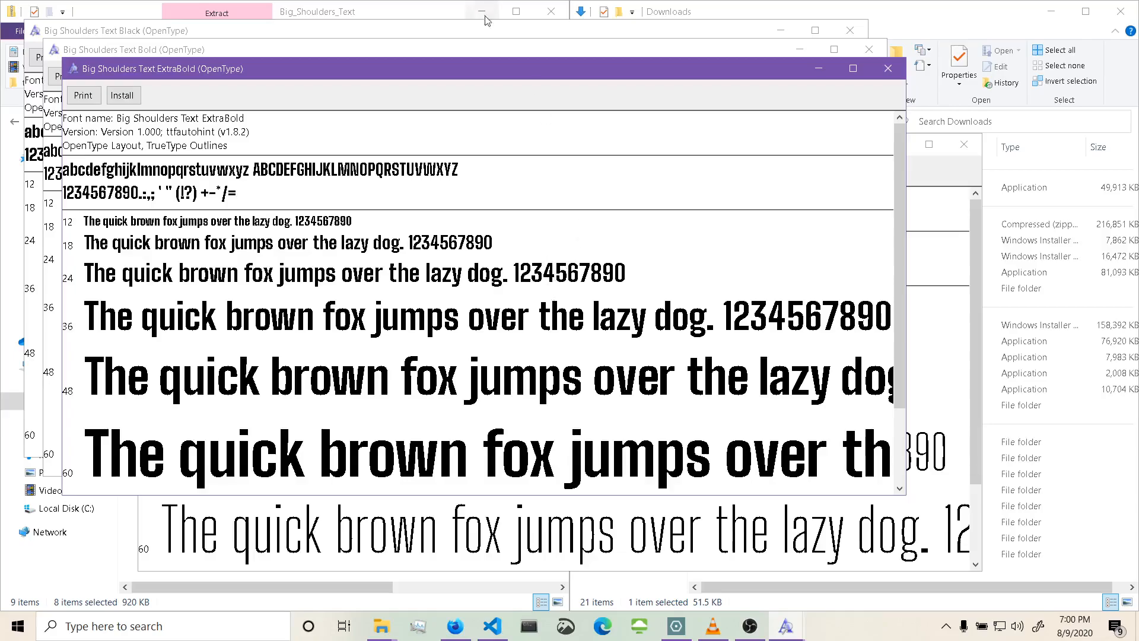
click(122, 95)
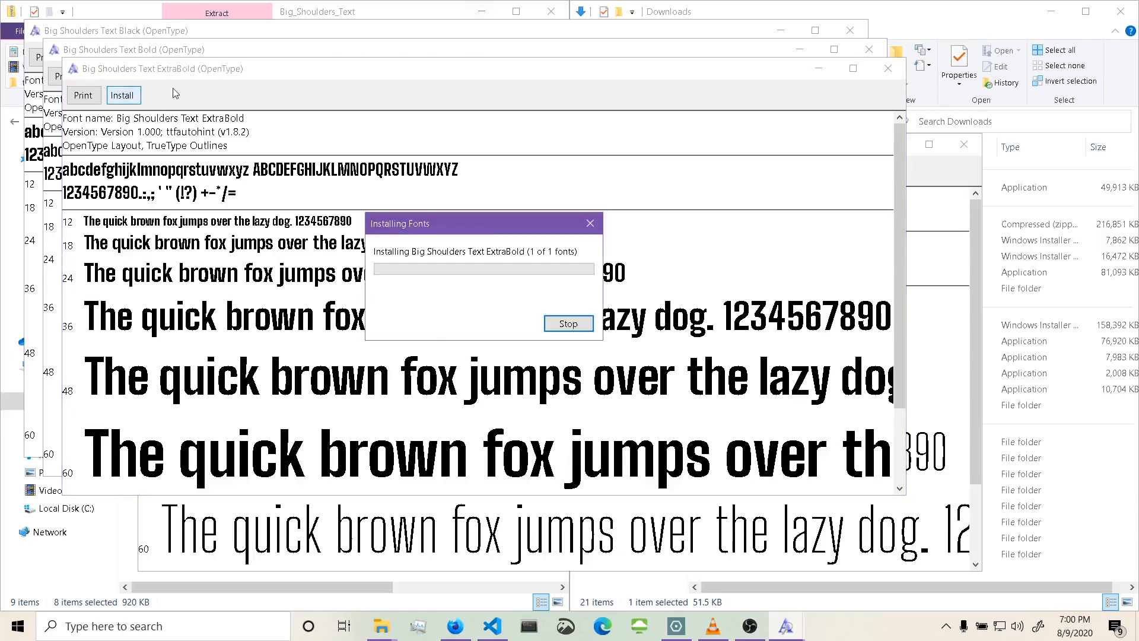
click(888, 73)
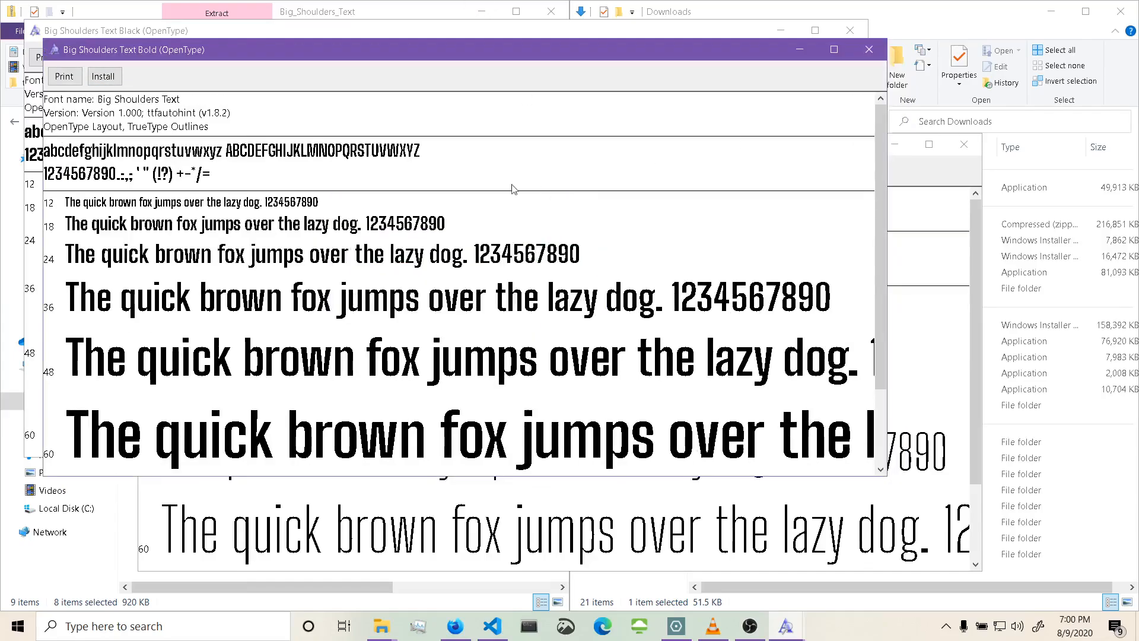
click(103, 76)
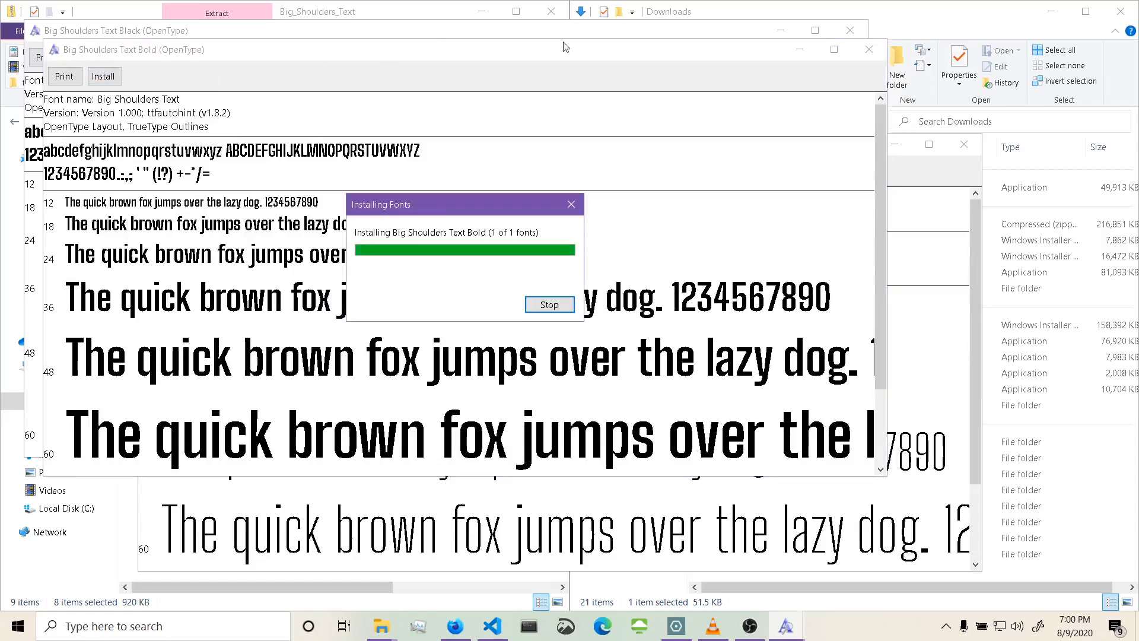
click(868, 58)
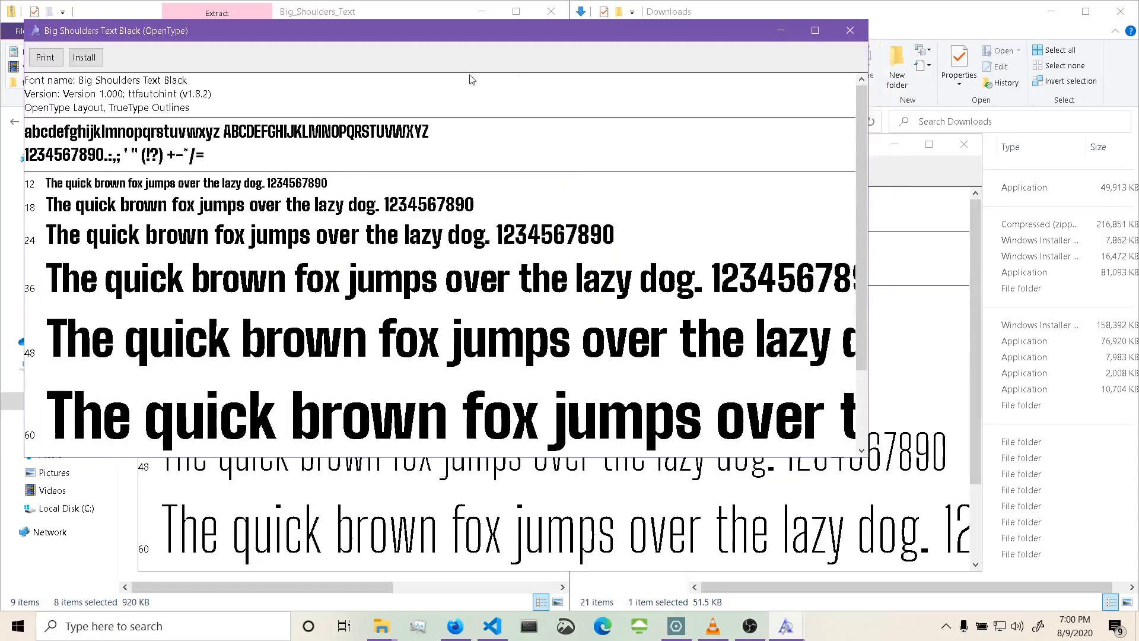
Install the Big Shoulders Text Black and Thin fonts, closing each preview window.
click(84, 57)
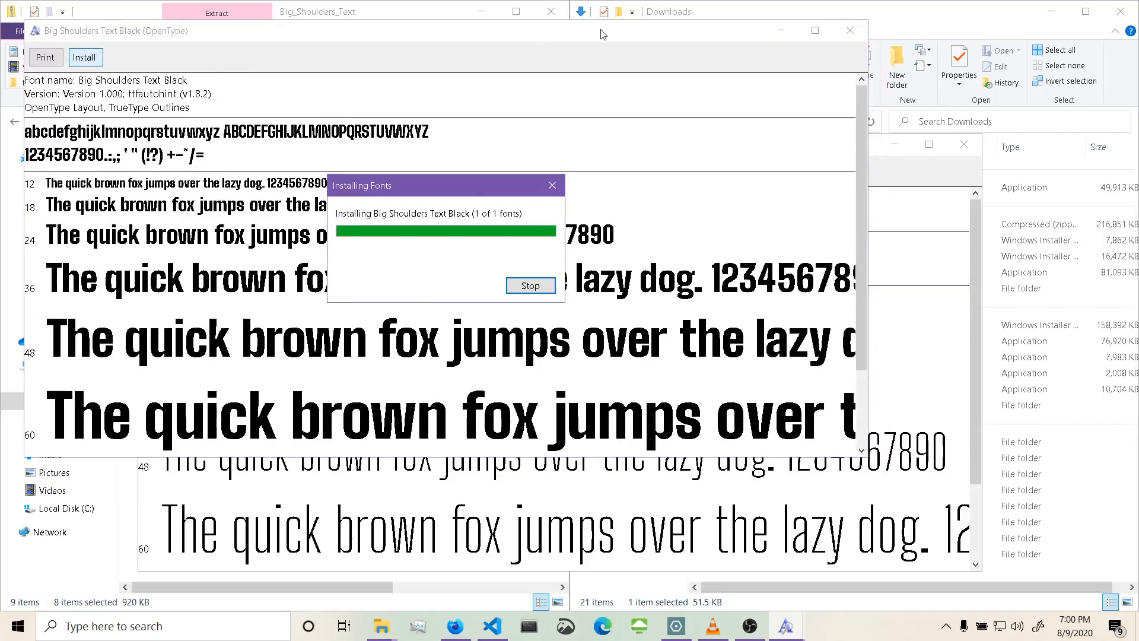
click(852, 31)
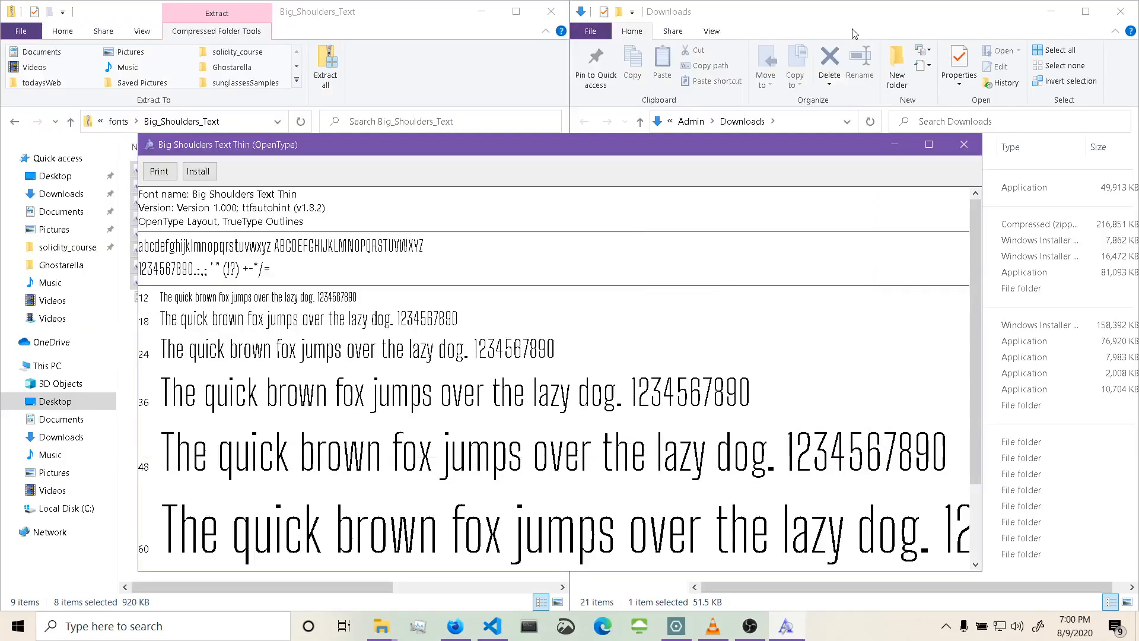
click(198, 171)
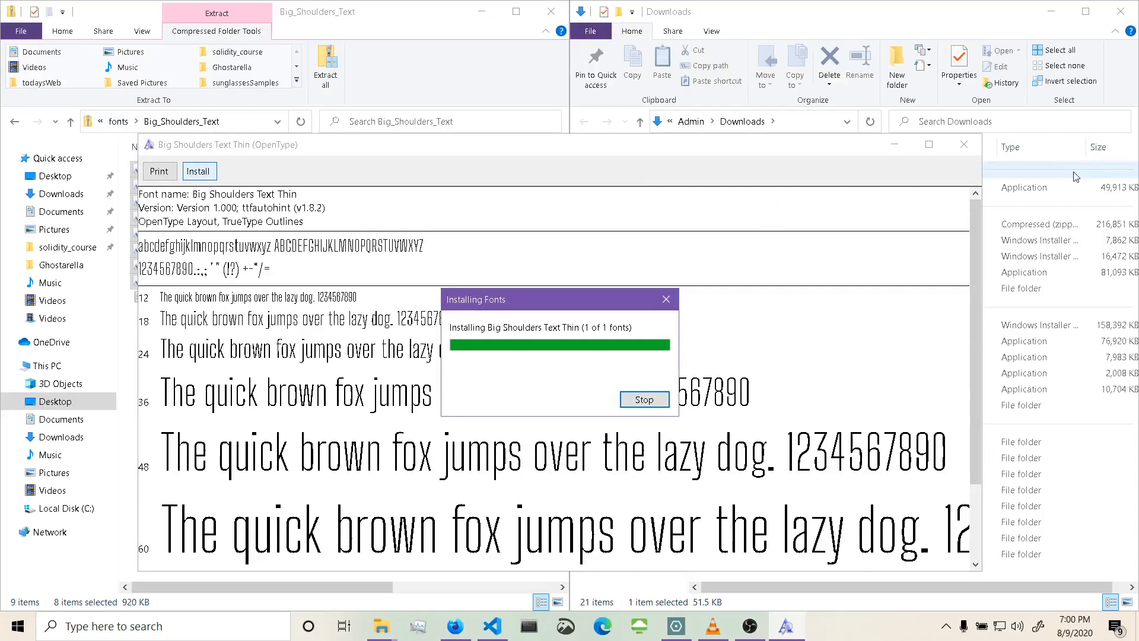
click(962, 152)
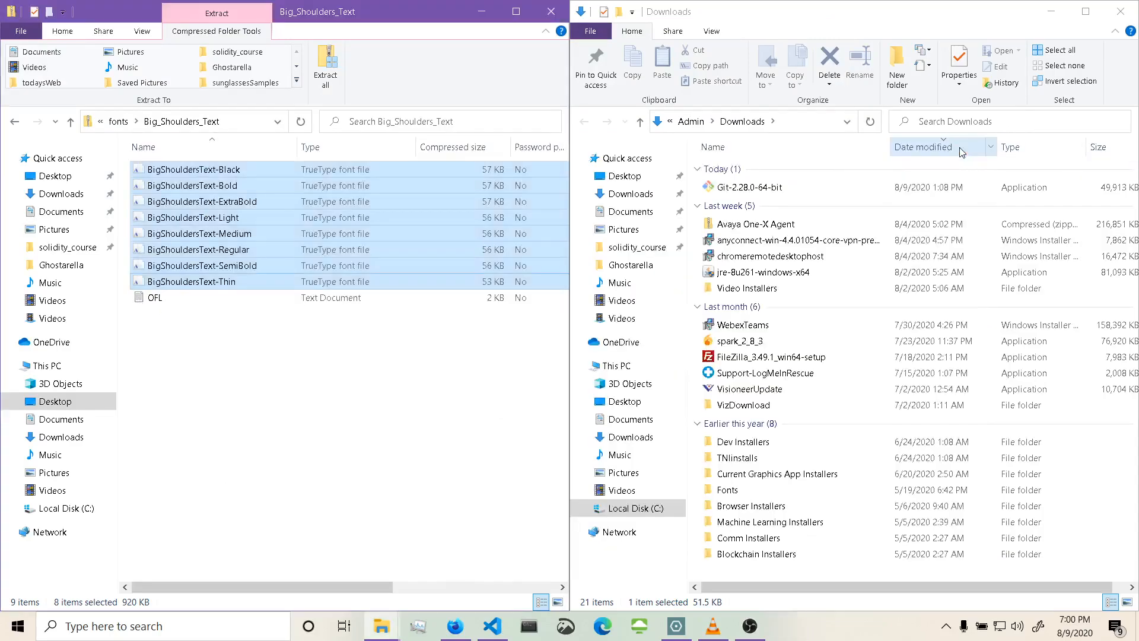
Close the font folder and Downloads explorer windows, and close the Nunito Sans Google Fonts tab.
click(221, 402)
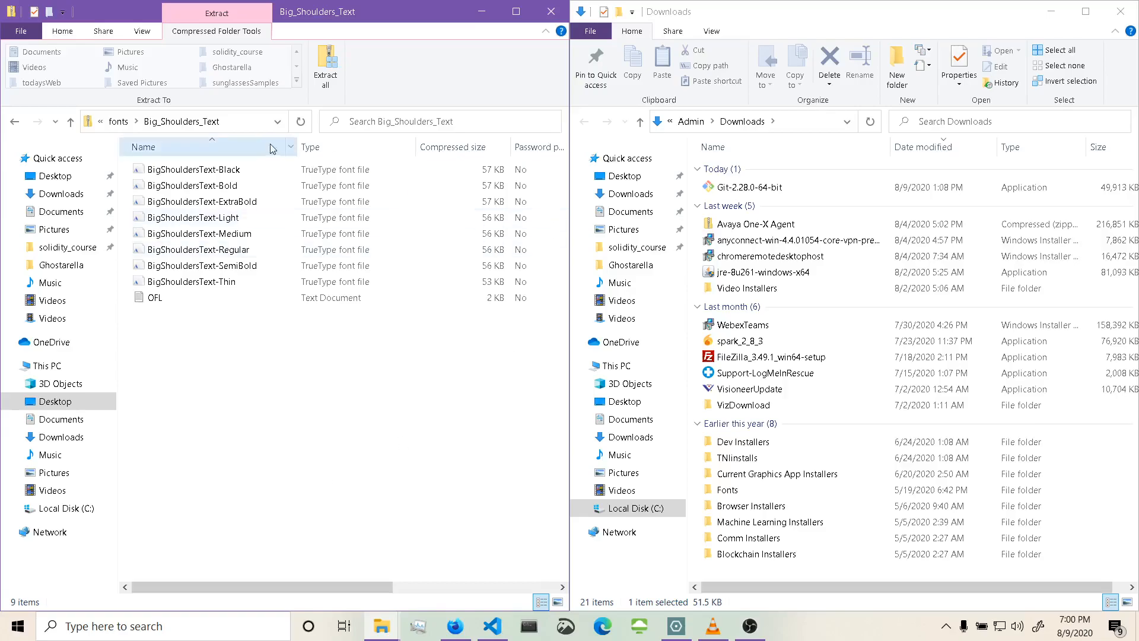
click(73, 123)
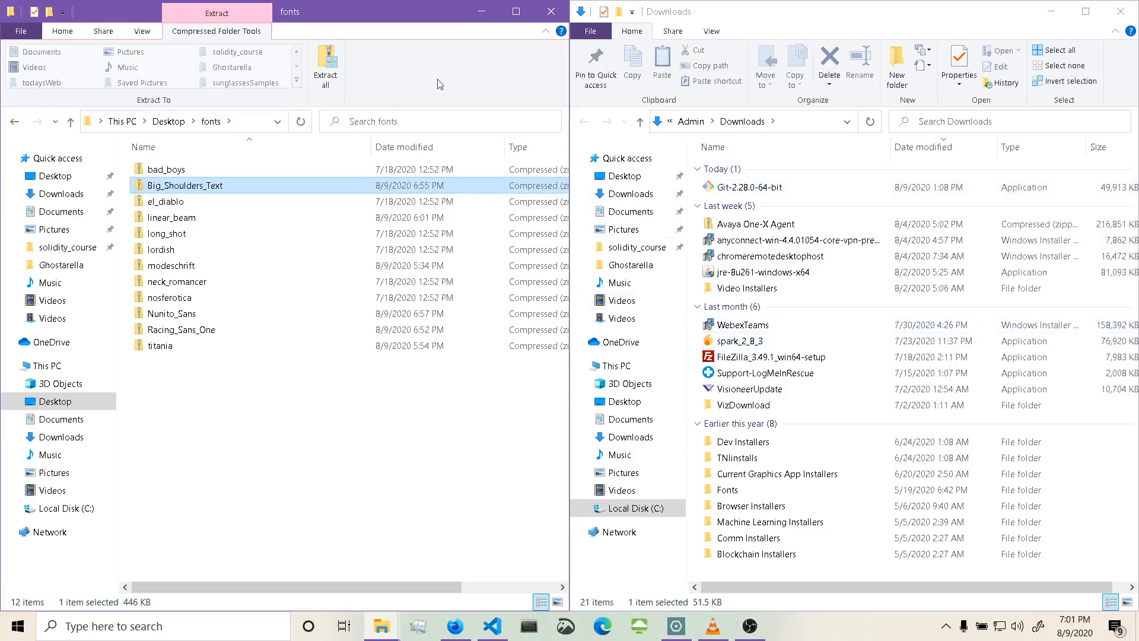
click(1121, 11)
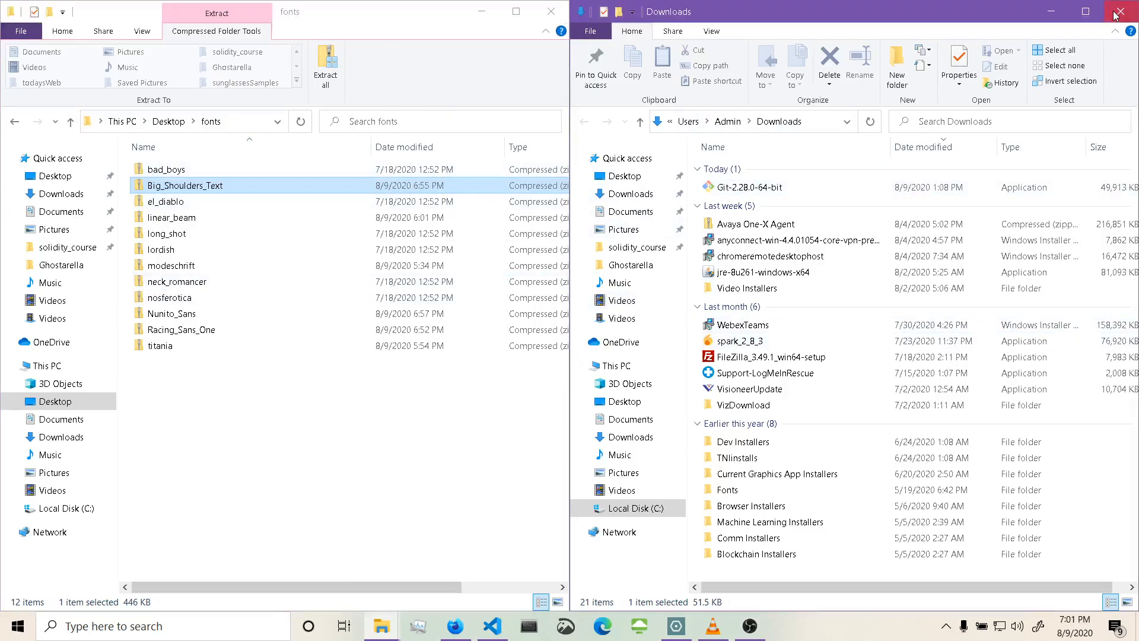
click(558, 15)
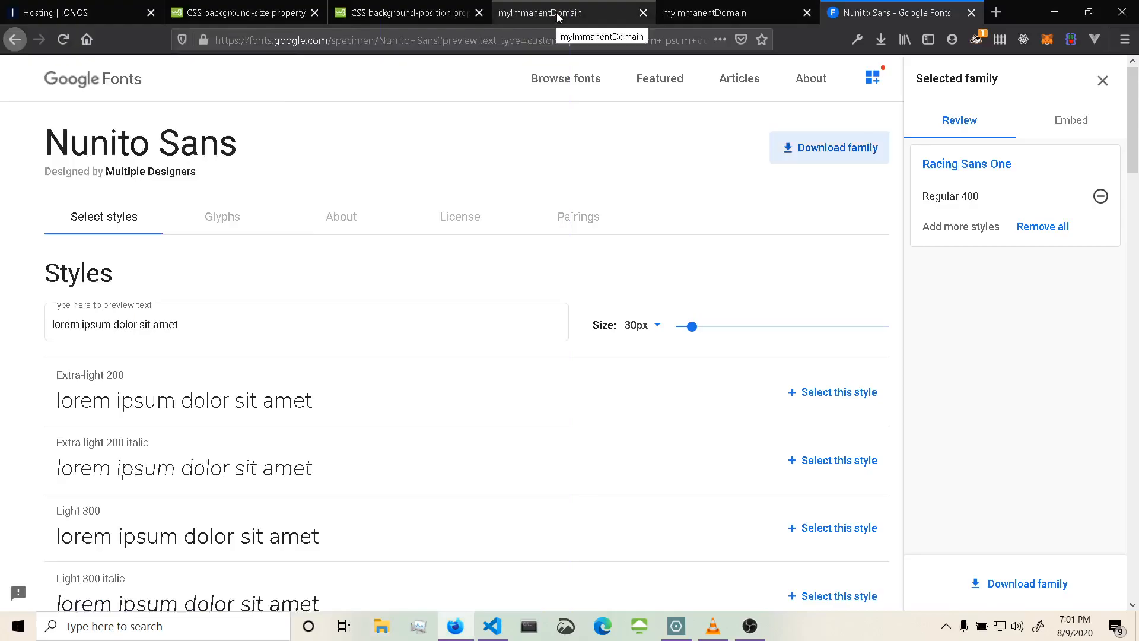
click(971, 13)
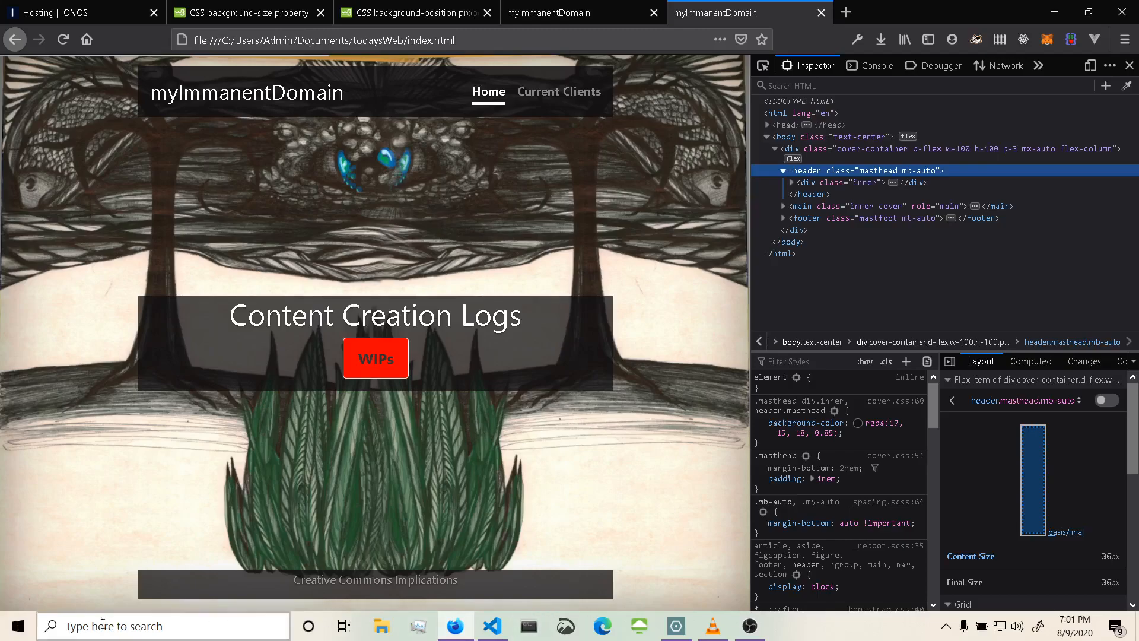
click(19, 635)
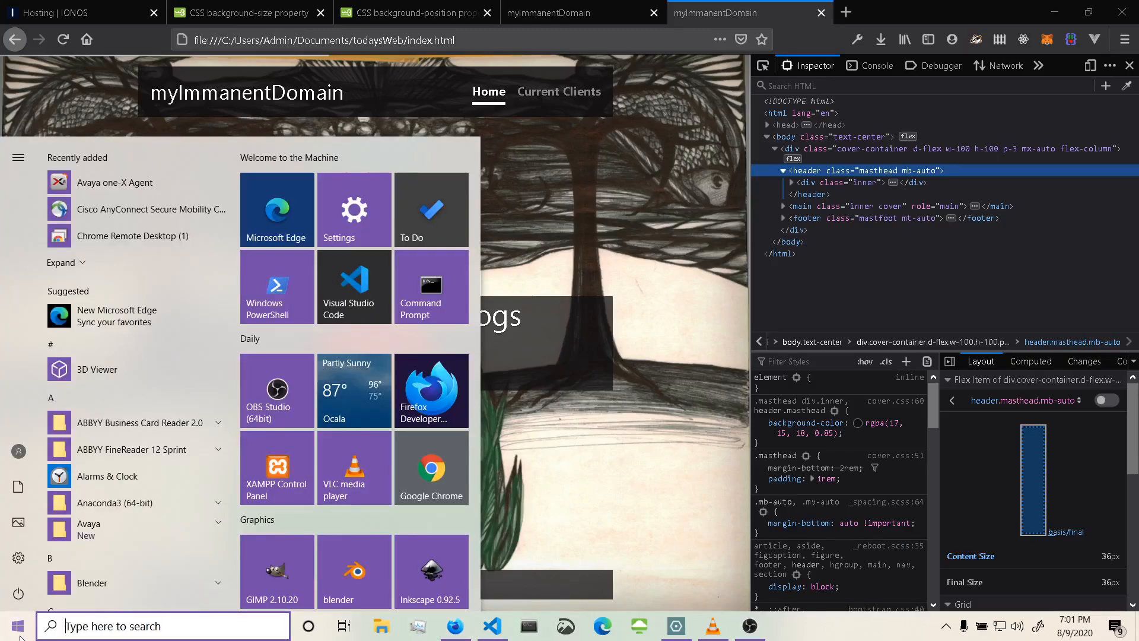
click(438, 575)
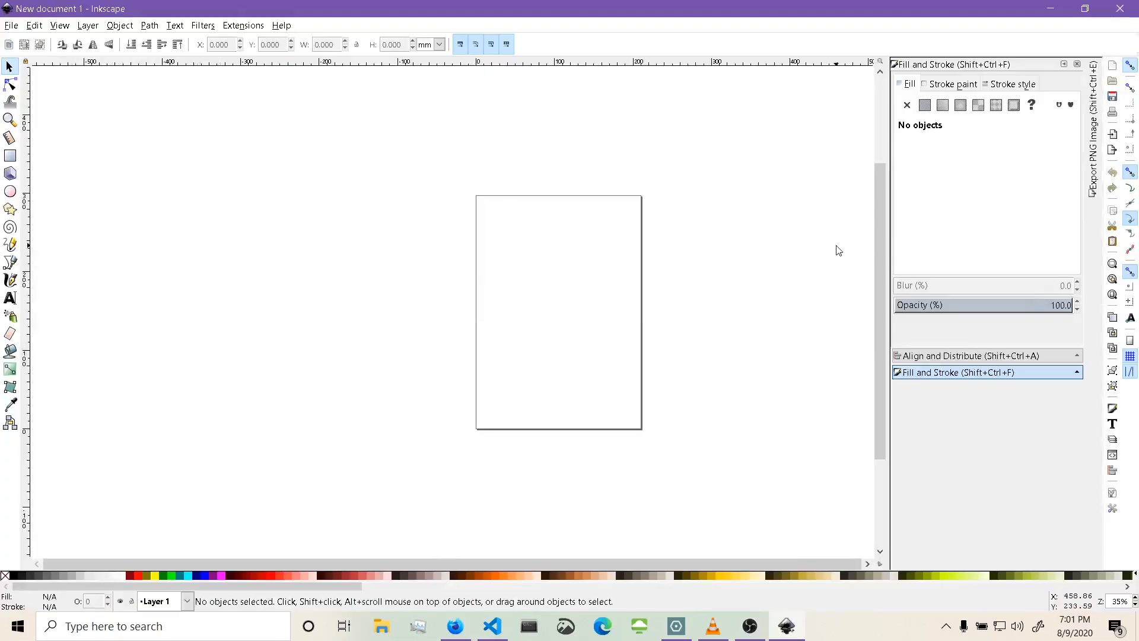
click(1120, 9)
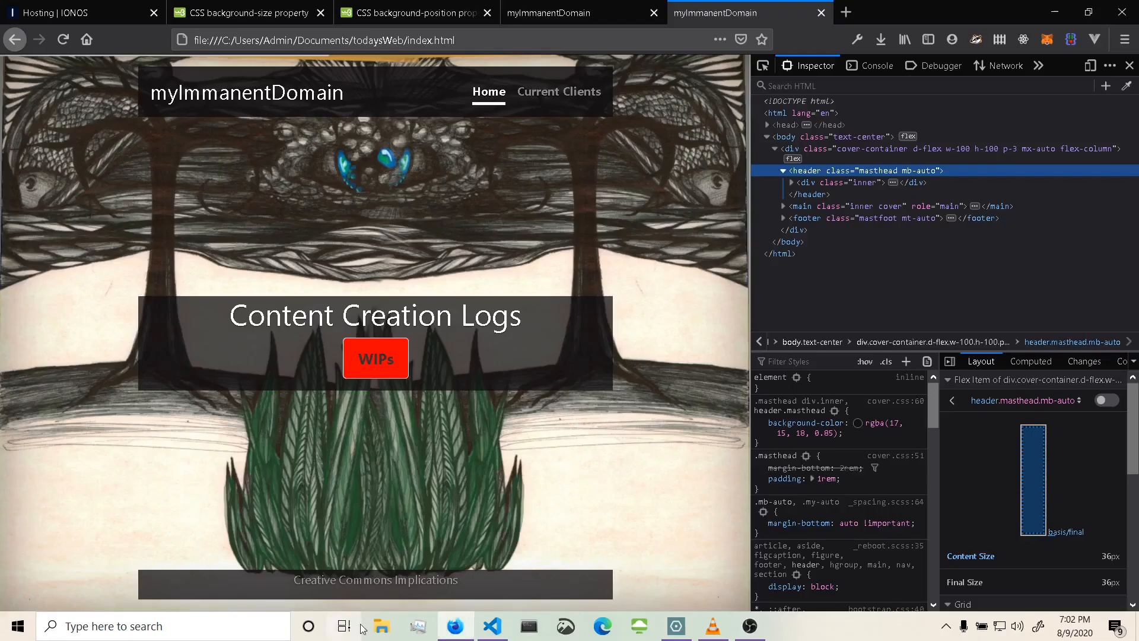
Open styleGuide.svg from the todaysWeb folder in Documents in Inkscape, then minimise it.
click(396, 635)
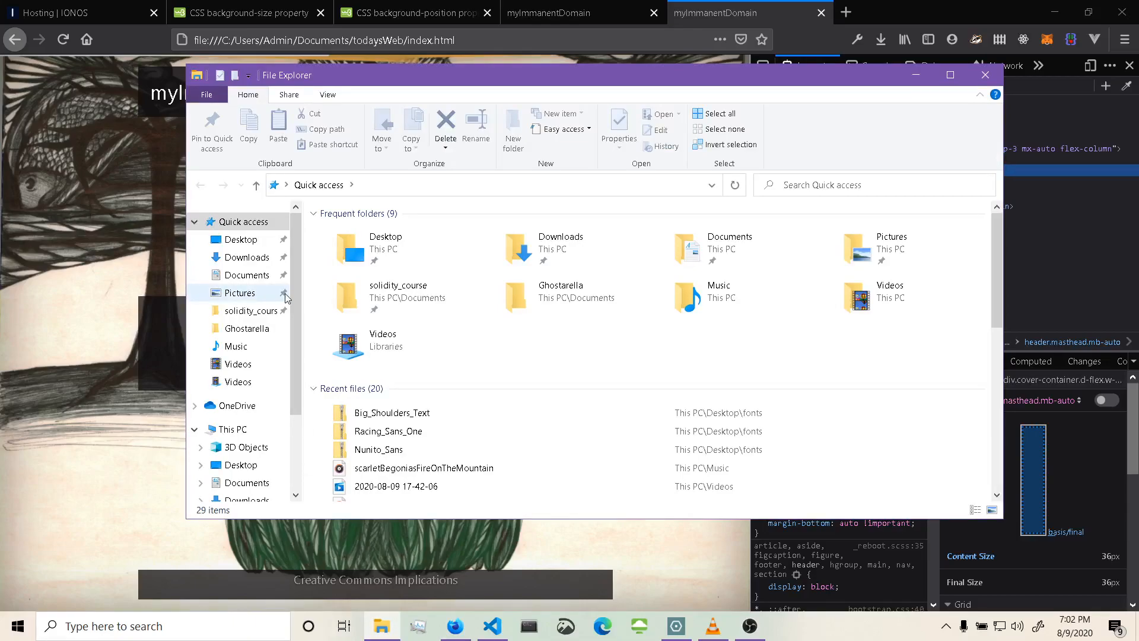
scroll(272, 374, down, 2)
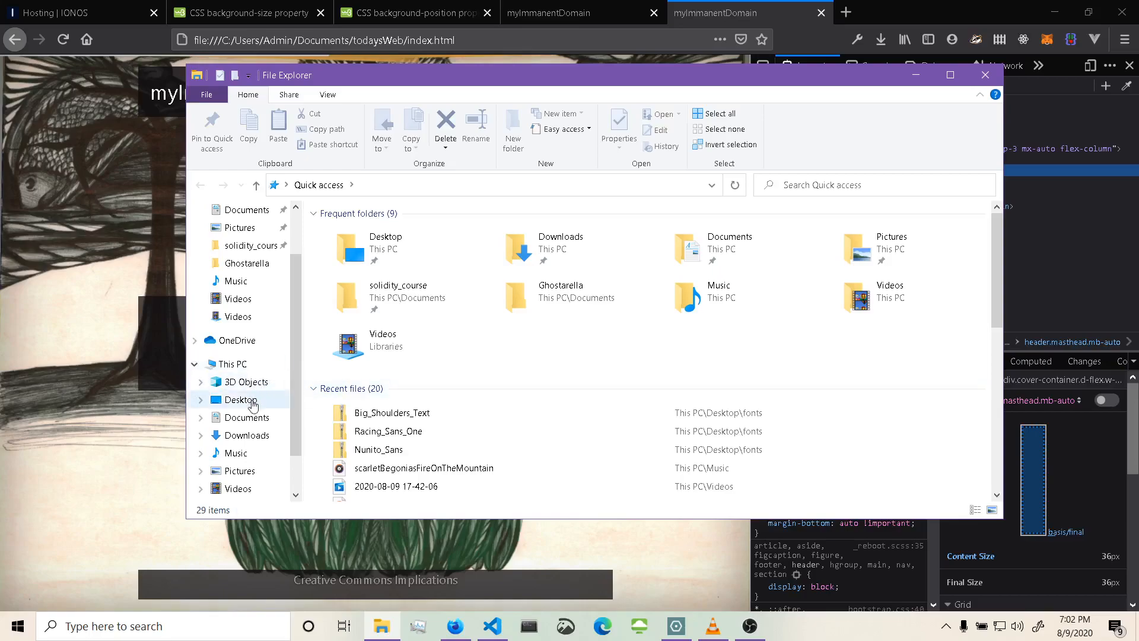
click(250, 418)
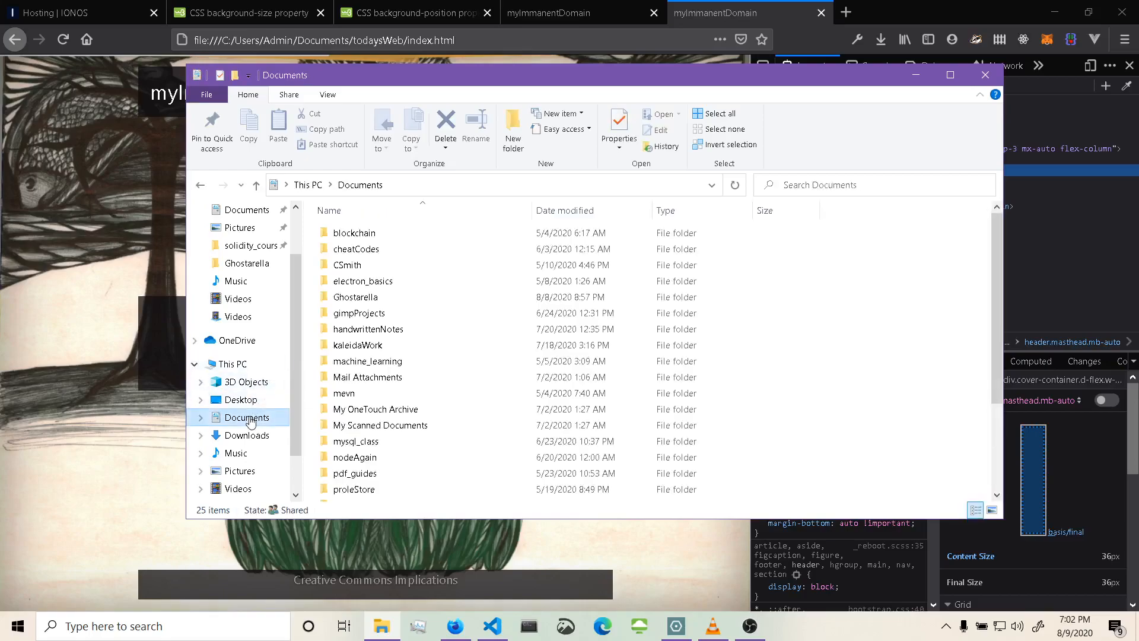
scroll(425, 456, down, 3)
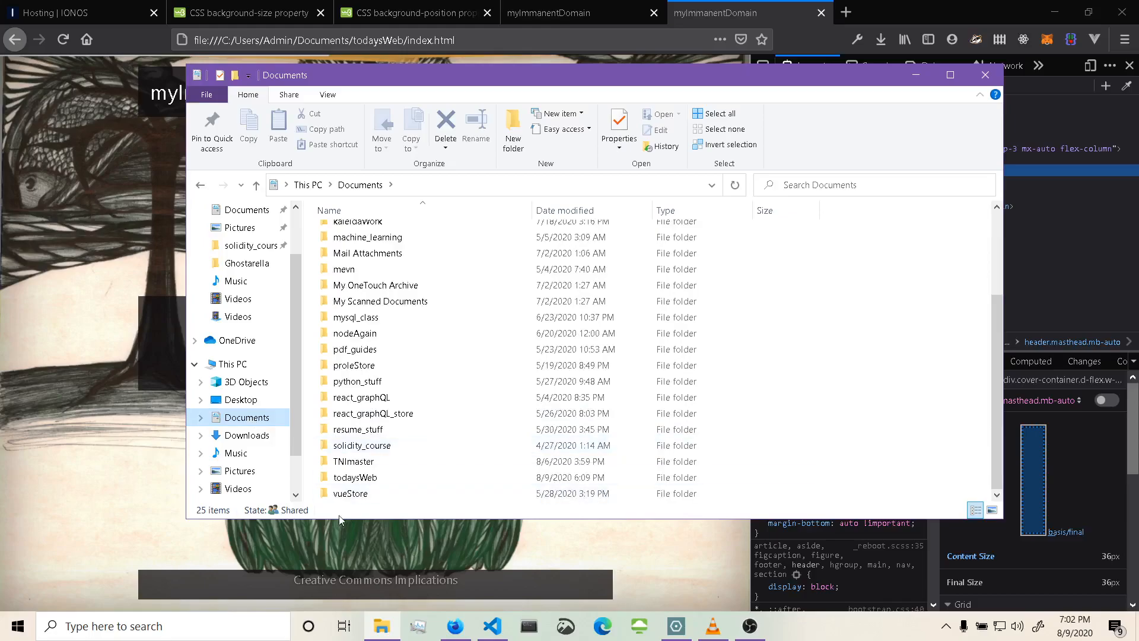
click(355, 480)
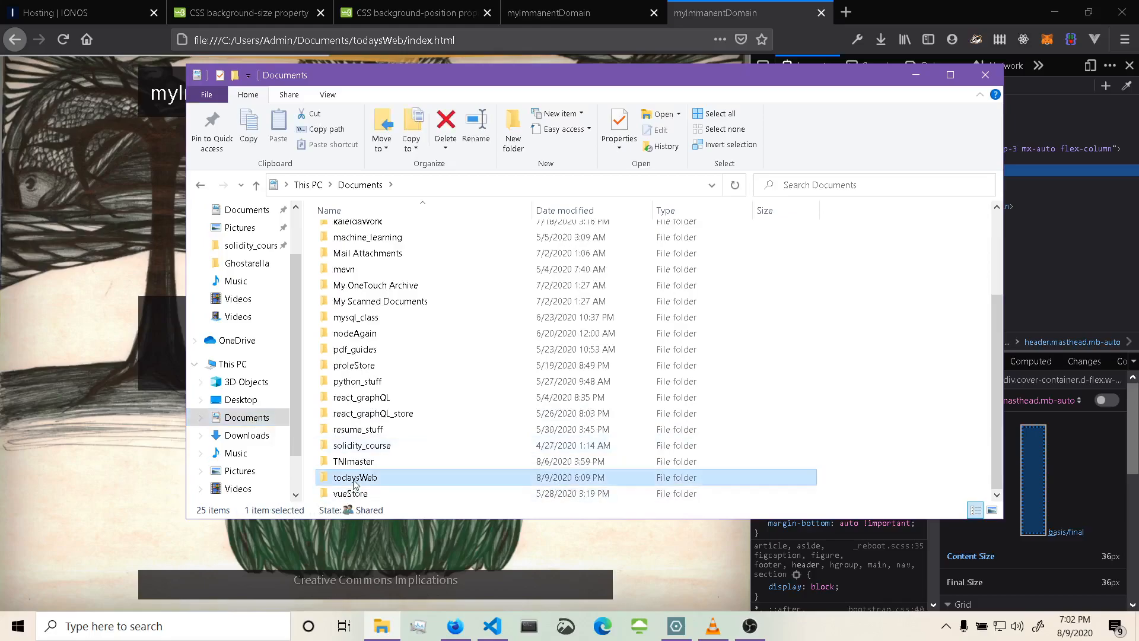
double_click(354, 479)
click(365, 299)
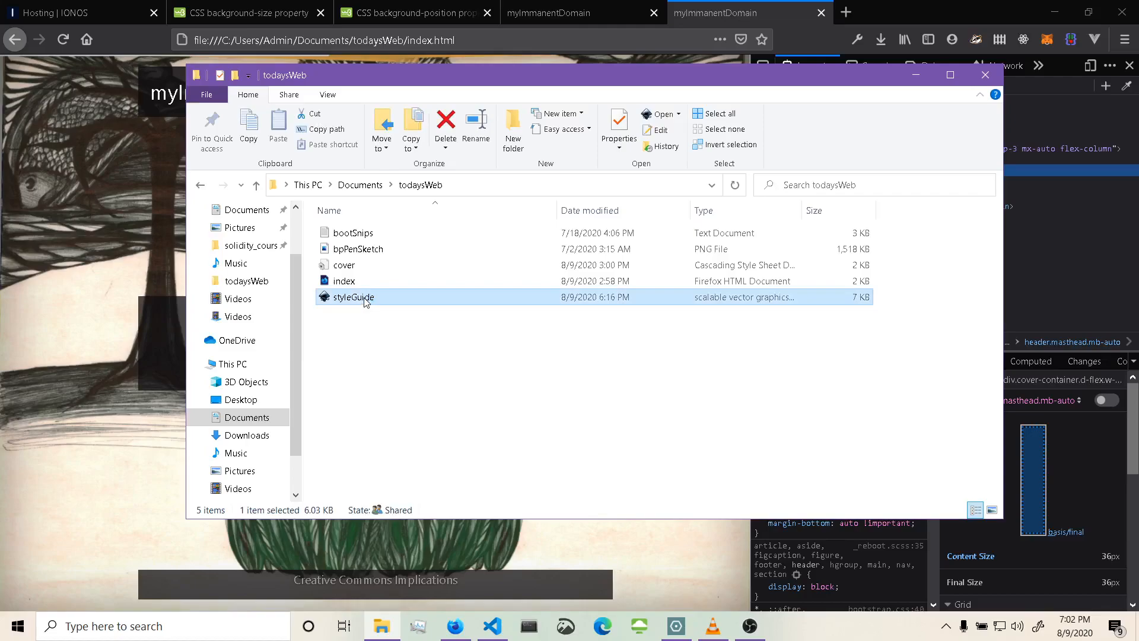
double_click(365, 300)
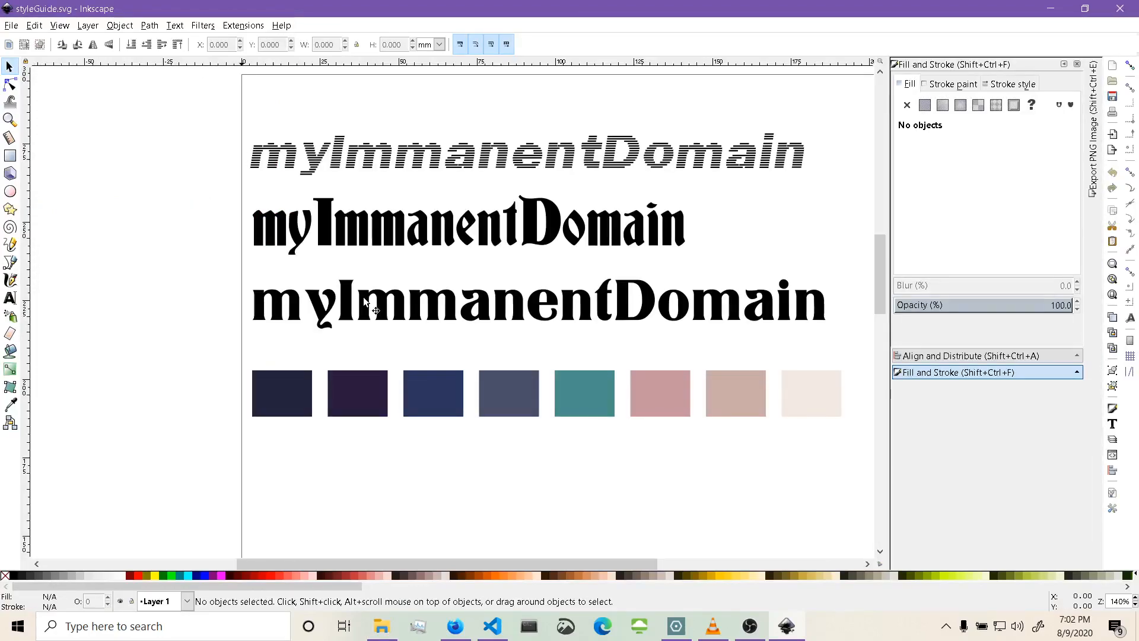
click(1041, 11)
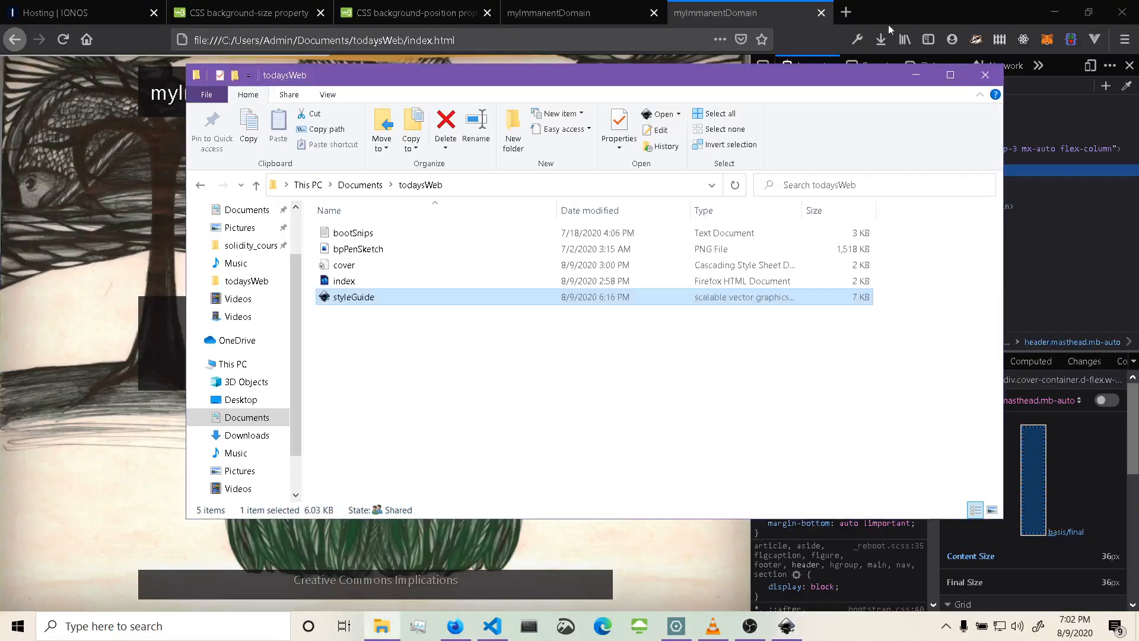
In a new browser tab, search Google for lorem ipsum generator and open the lipsum.com result.
click(838, 13)
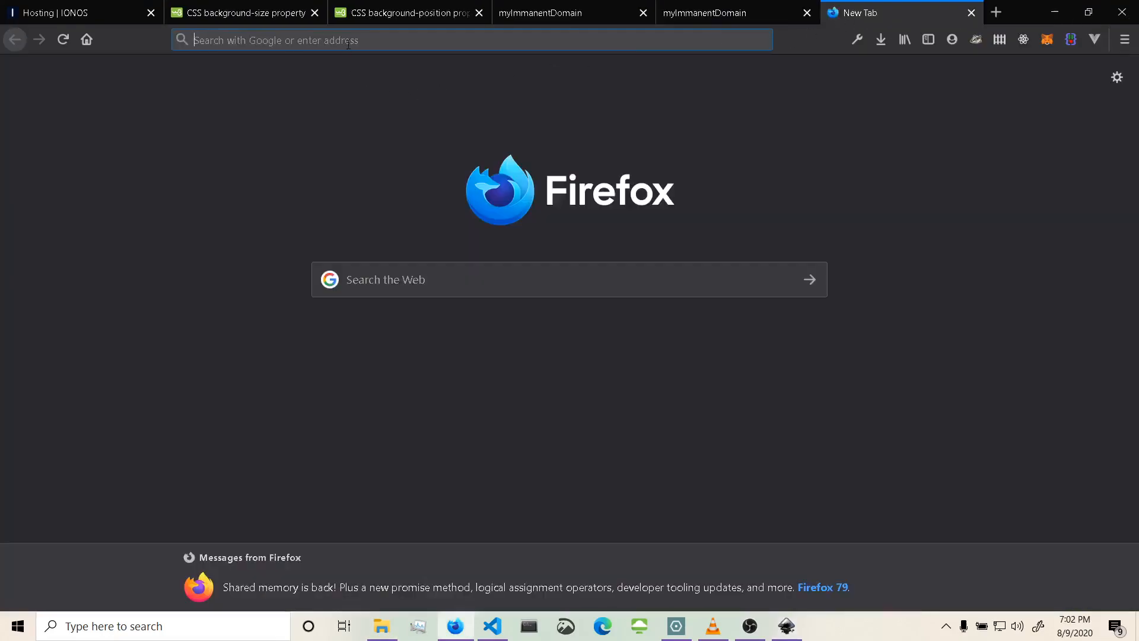
click(349, 41)
text(lo)
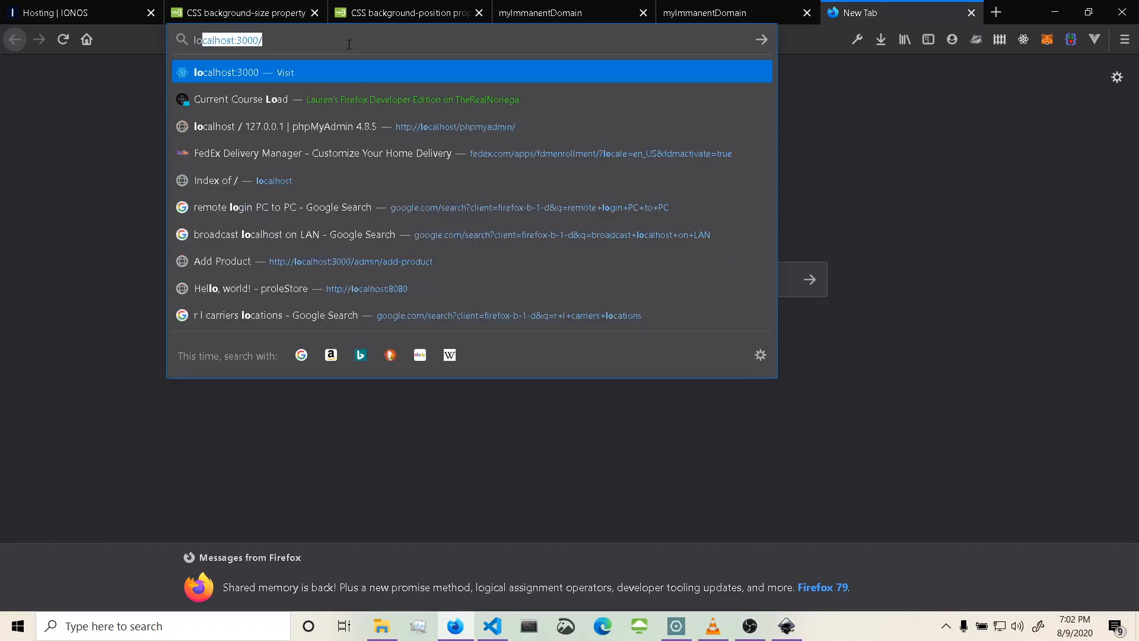
text(rem ipsu)
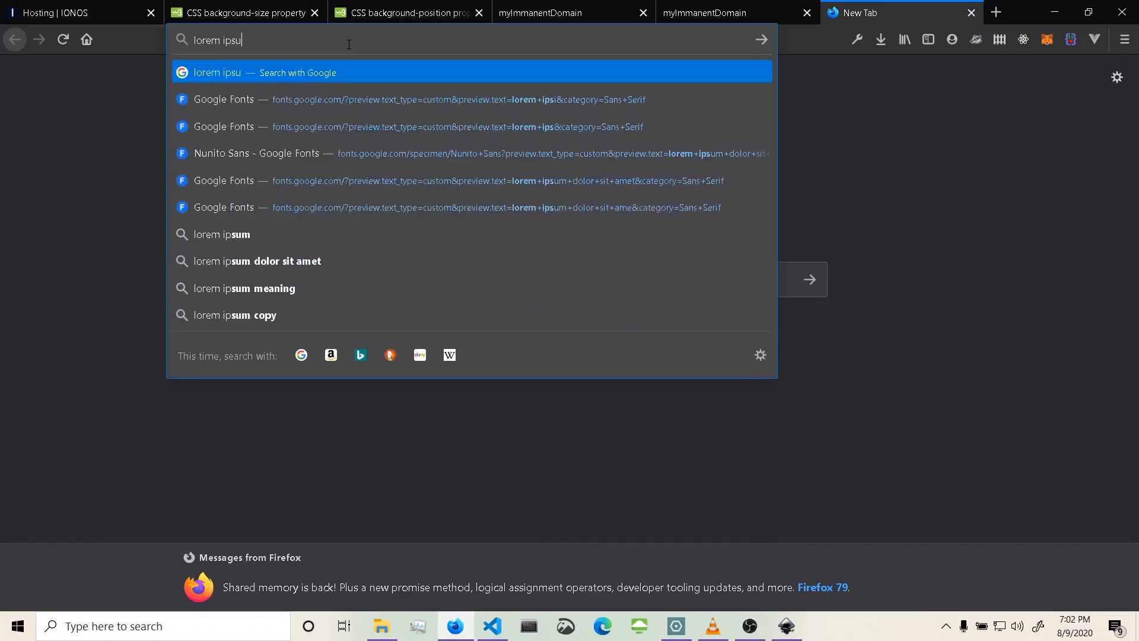
text(m generator)
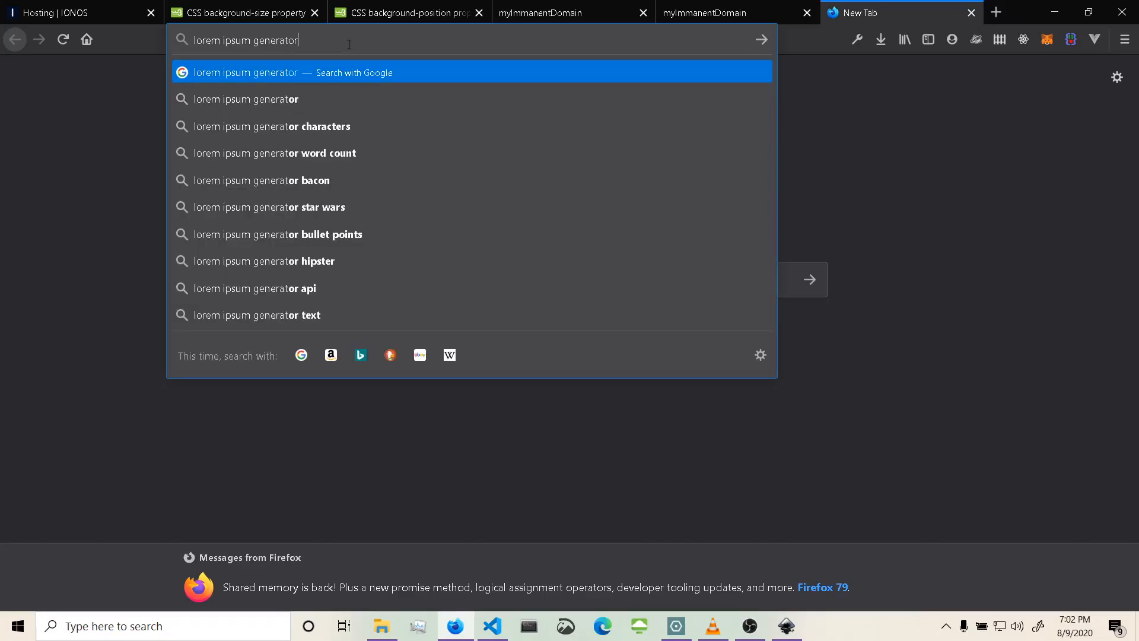
key(Return)
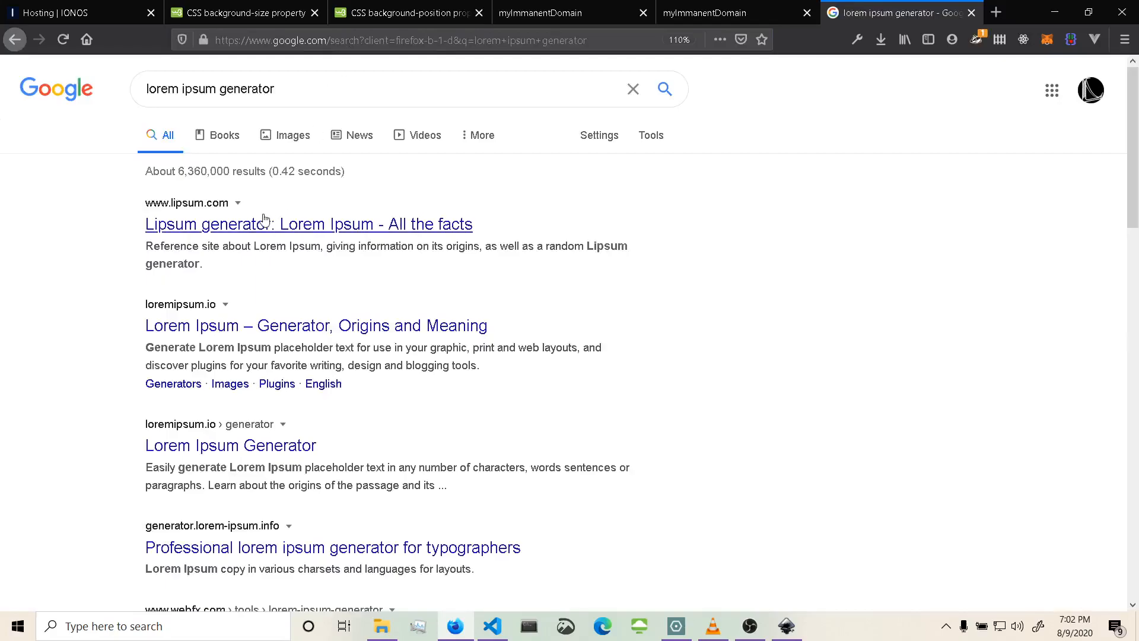
click(270, 232)
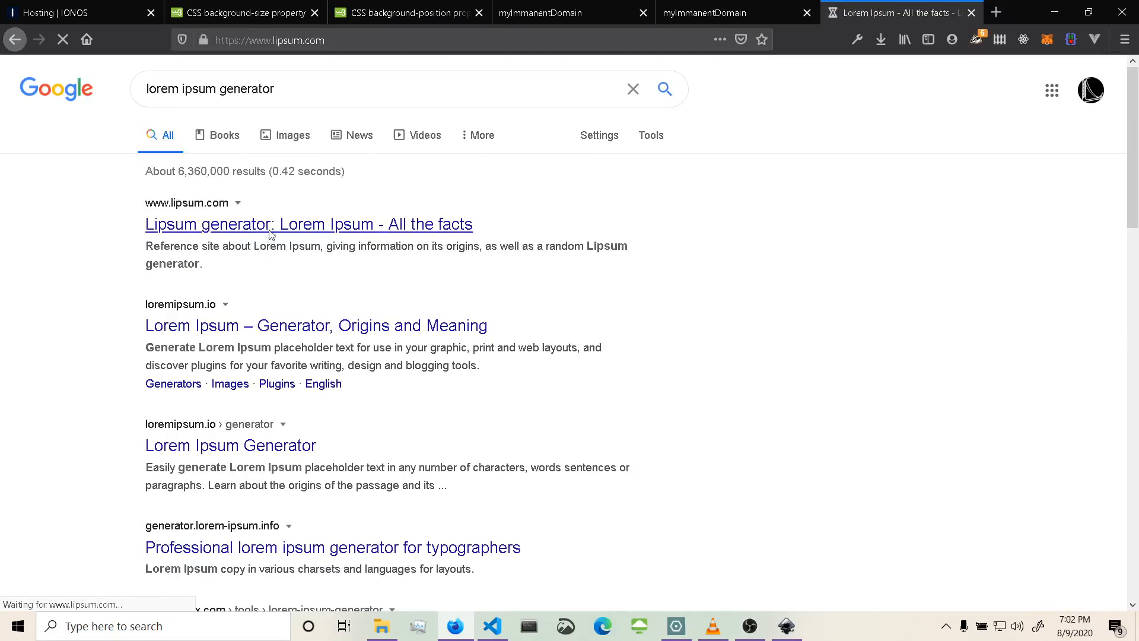
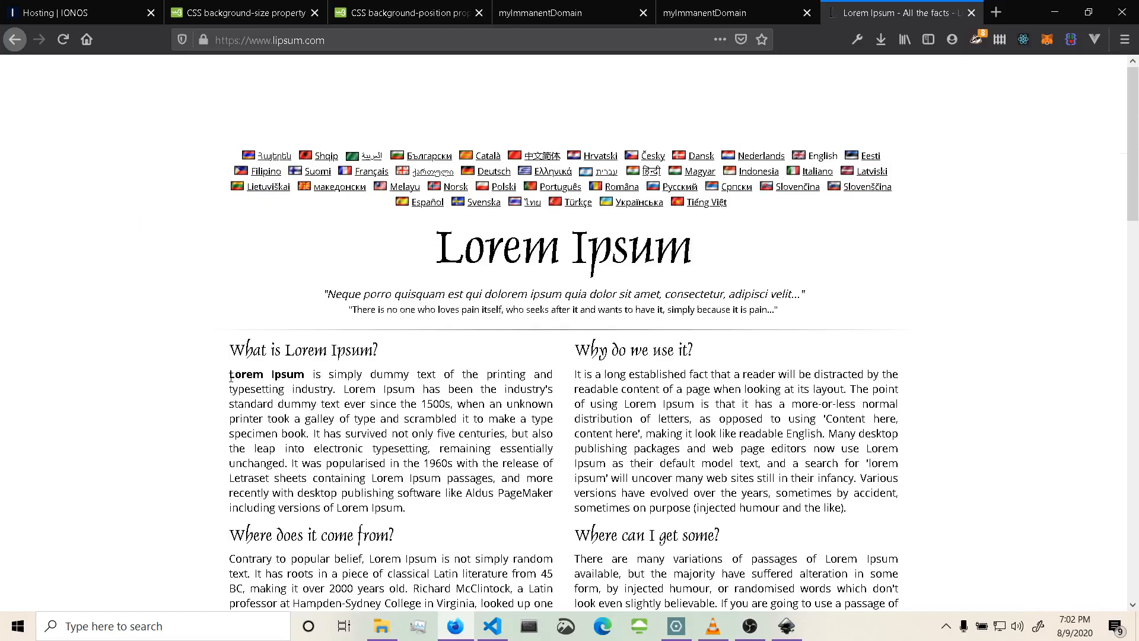
Copy the first Lorem Ipsum paragraph from lipsum.com and switch back to the Inkscape style guide.
drag(230, 375, 435, 514)
key(ctrl+c)
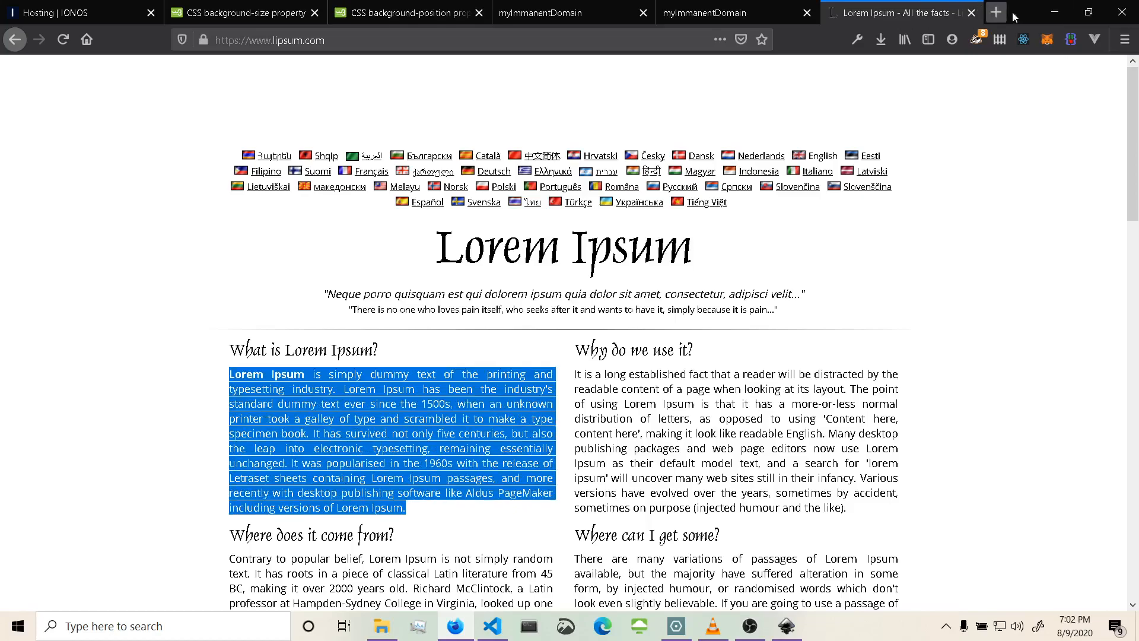
click(1062, 12)
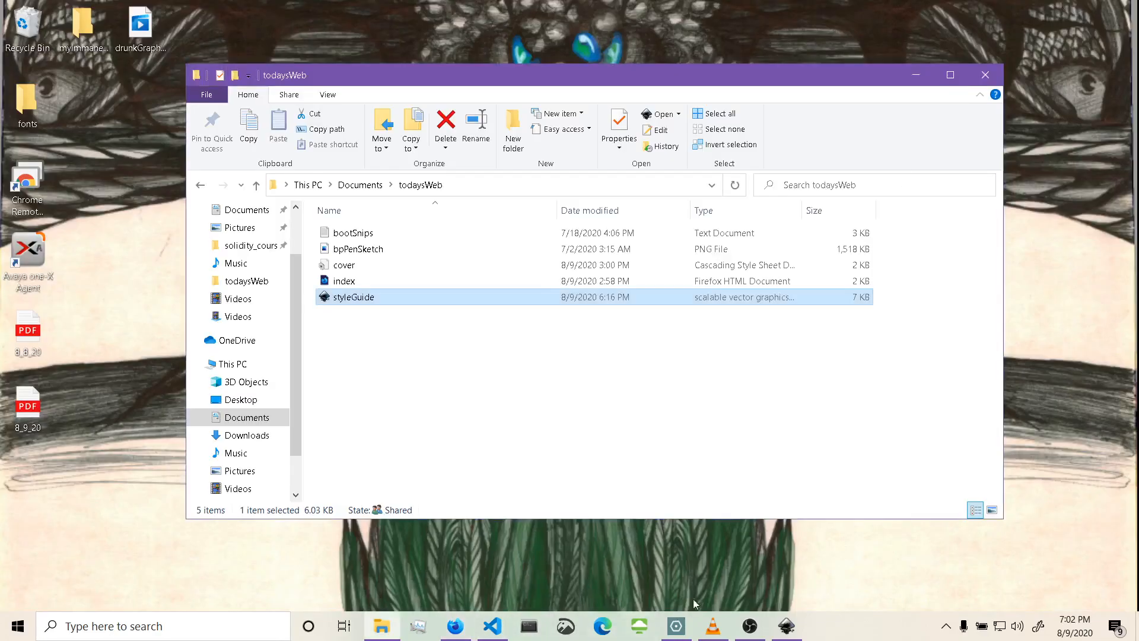
click(800, 631)
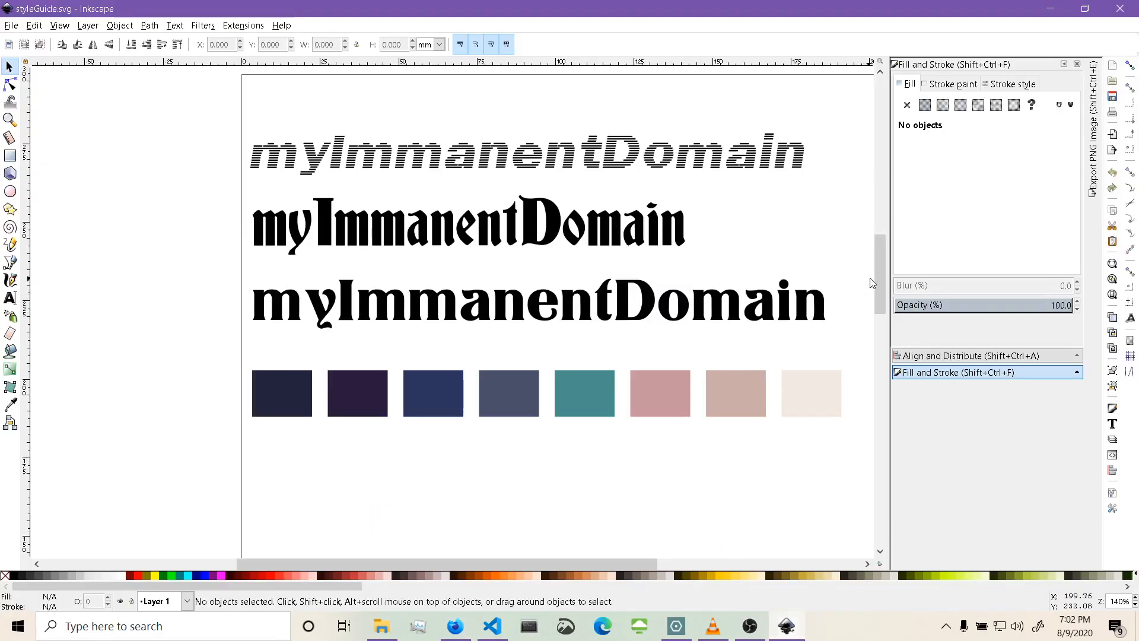
Paste the paragraph as a new text object below the colour swatches with the Text tool.
drag(873, 283, 870, 336)
scroll(871, 336, up, 3)
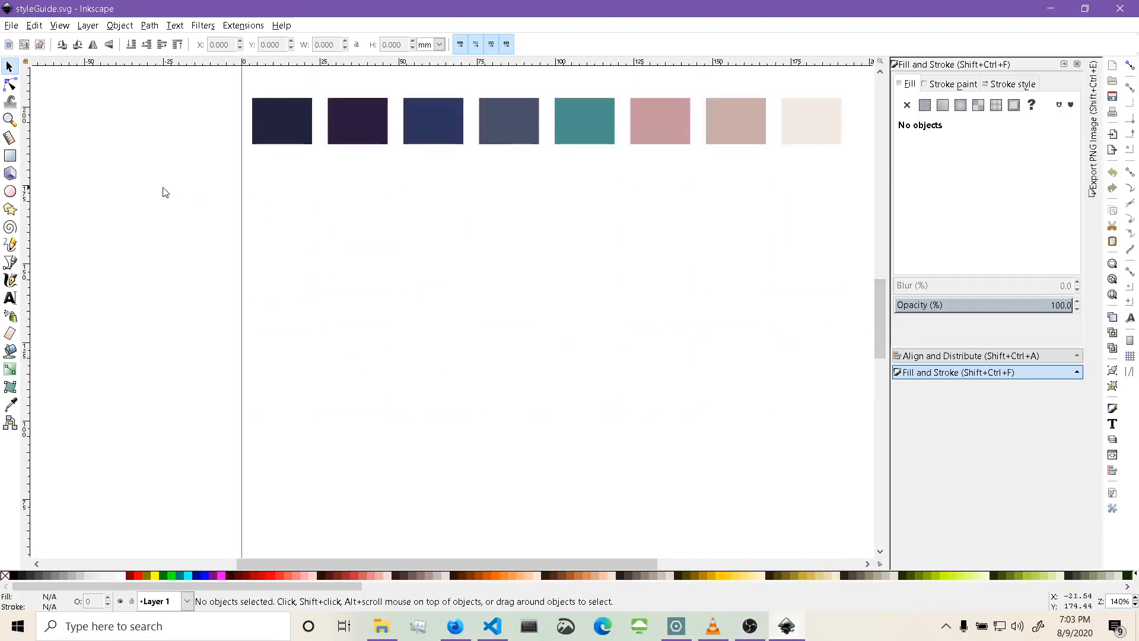
click(12, 300)
click(267, 265)
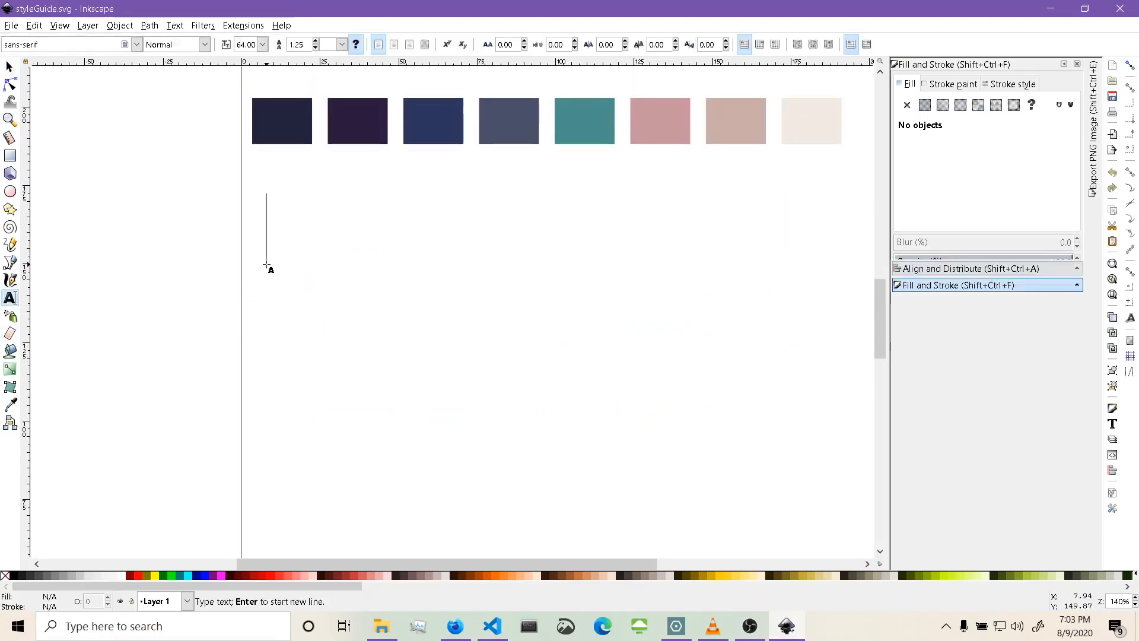
key(ctrl+v)
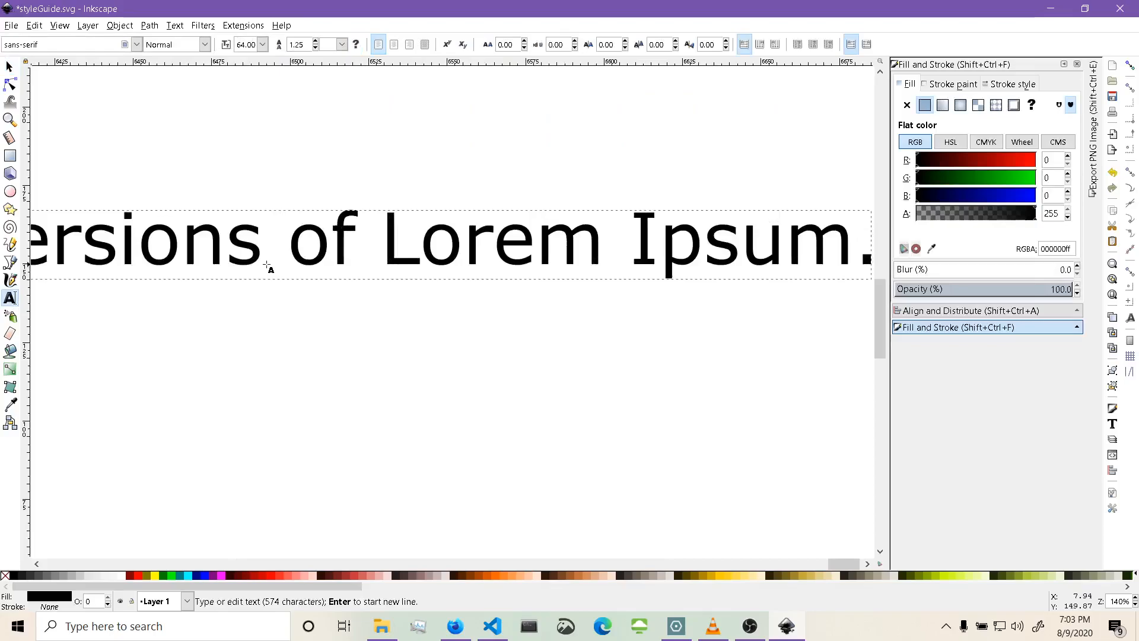
Set the pasted paragraph's font size to 12.
scroll(266, 265, down, 3)
scroll(356, 279, left, 5)
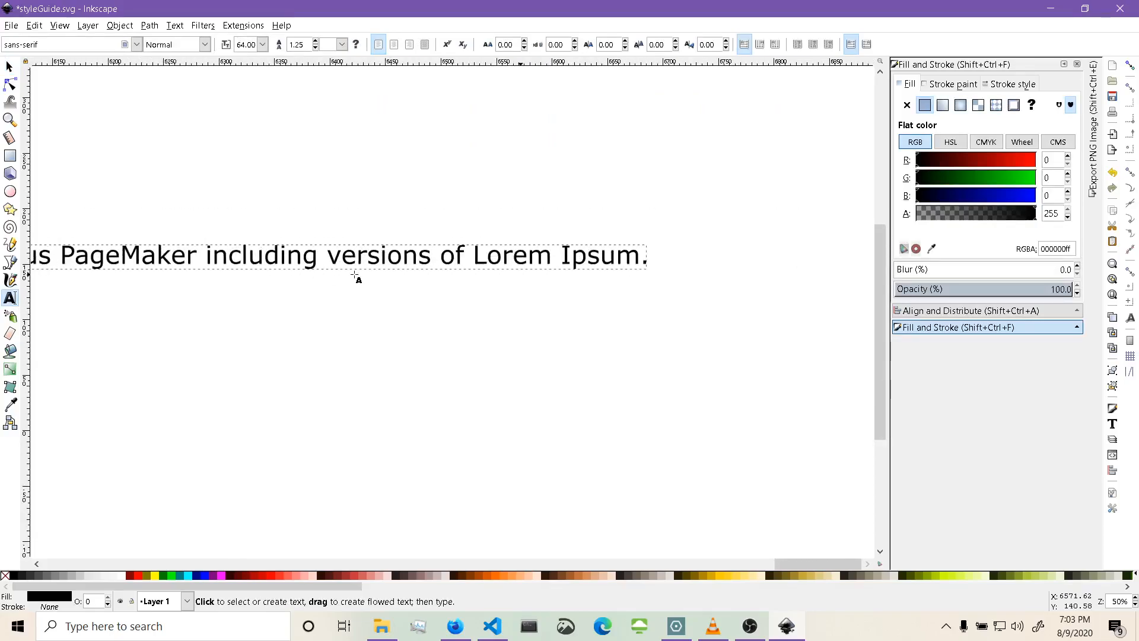
scroll(355, 275, down, 6)
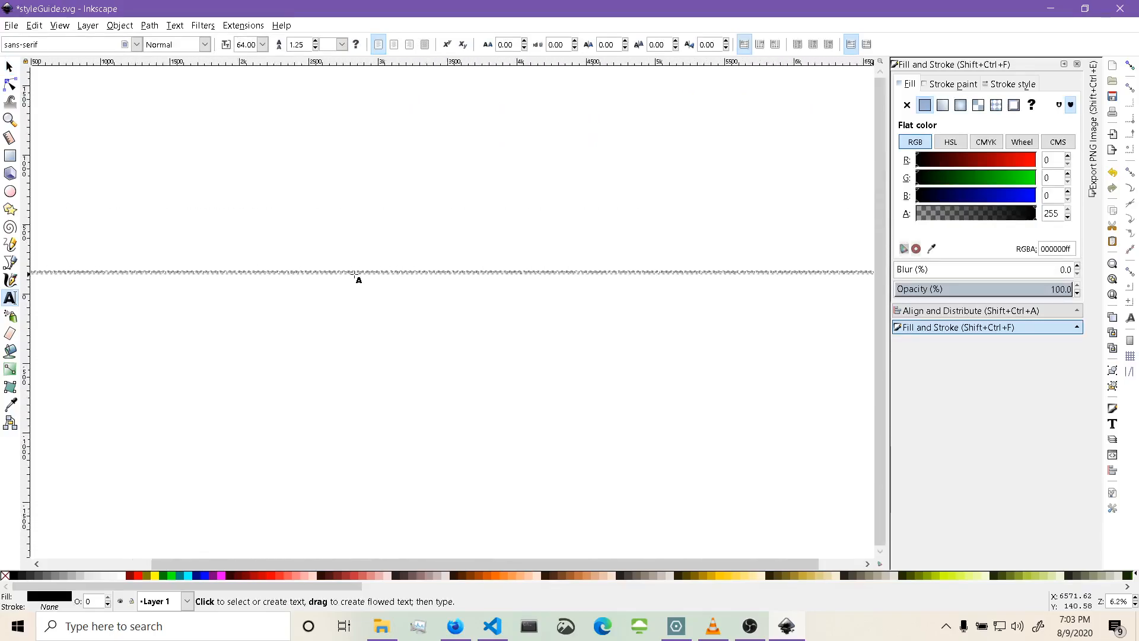
scroll(355, 276, left, 15)
scroll(355, 275, right, 4)
scroll(277, 342, up, 4)
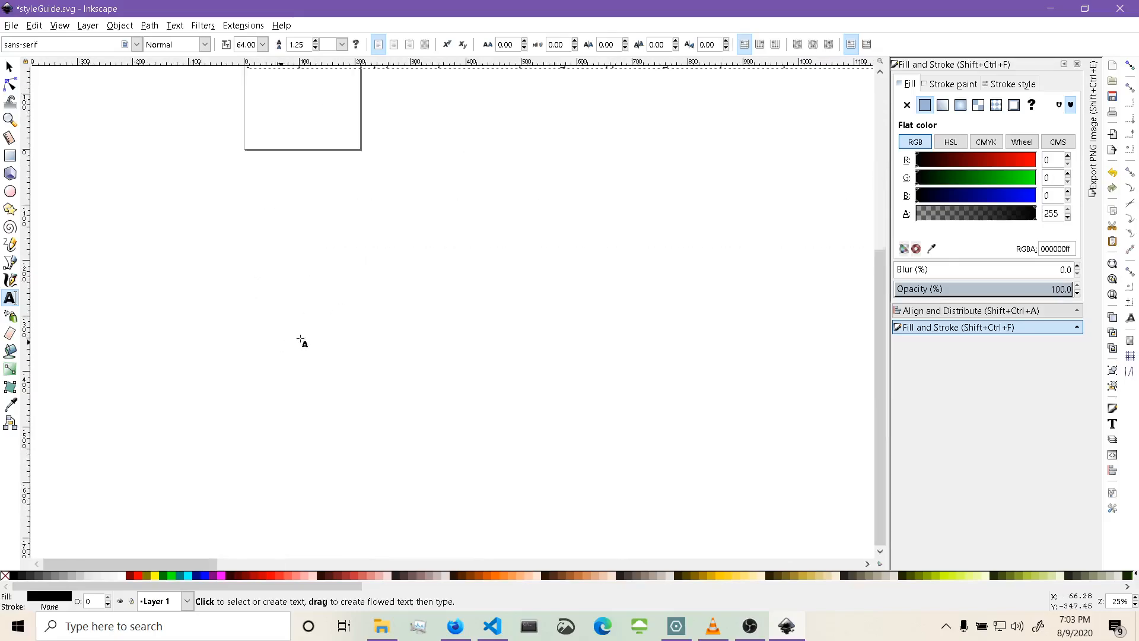
scroll(301, 340, up, 10)
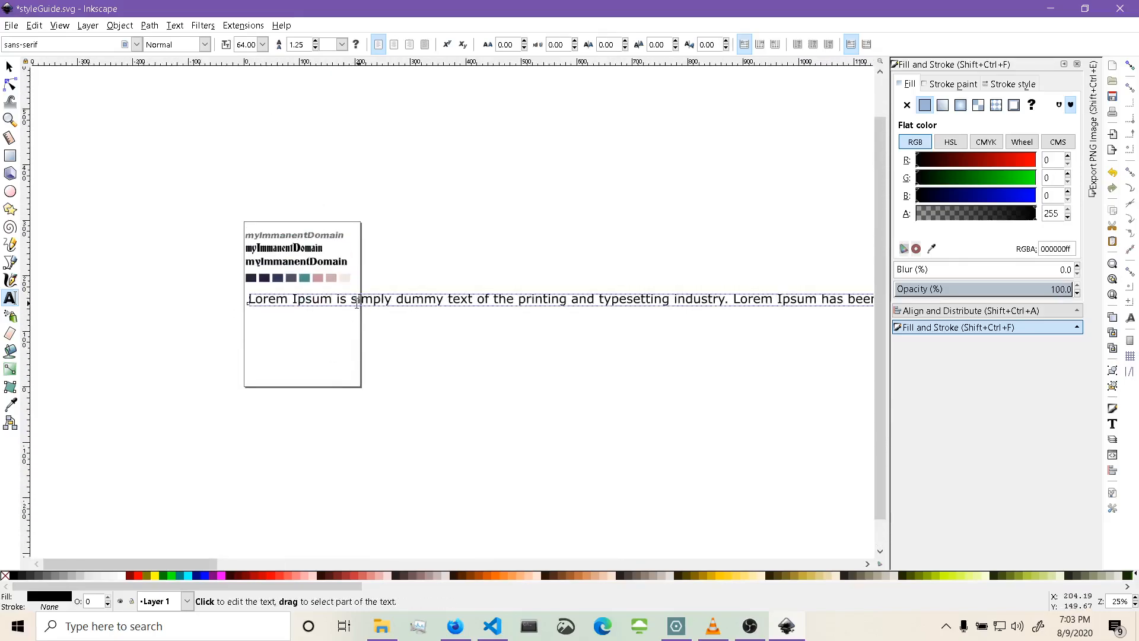
triple_click(260, 301)
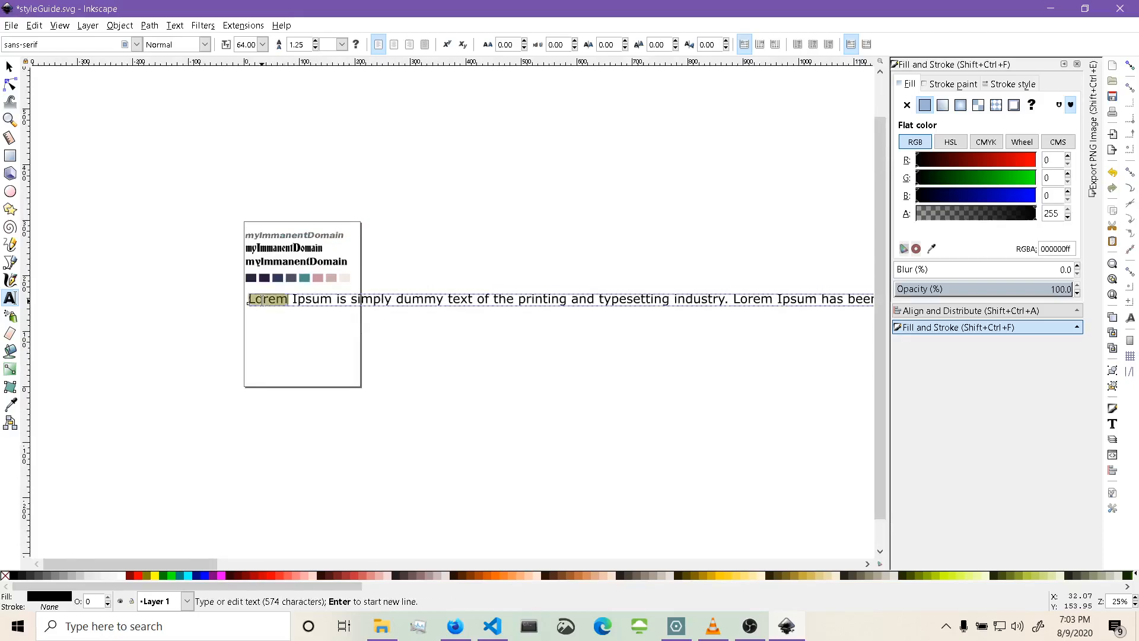
click(261, 45)
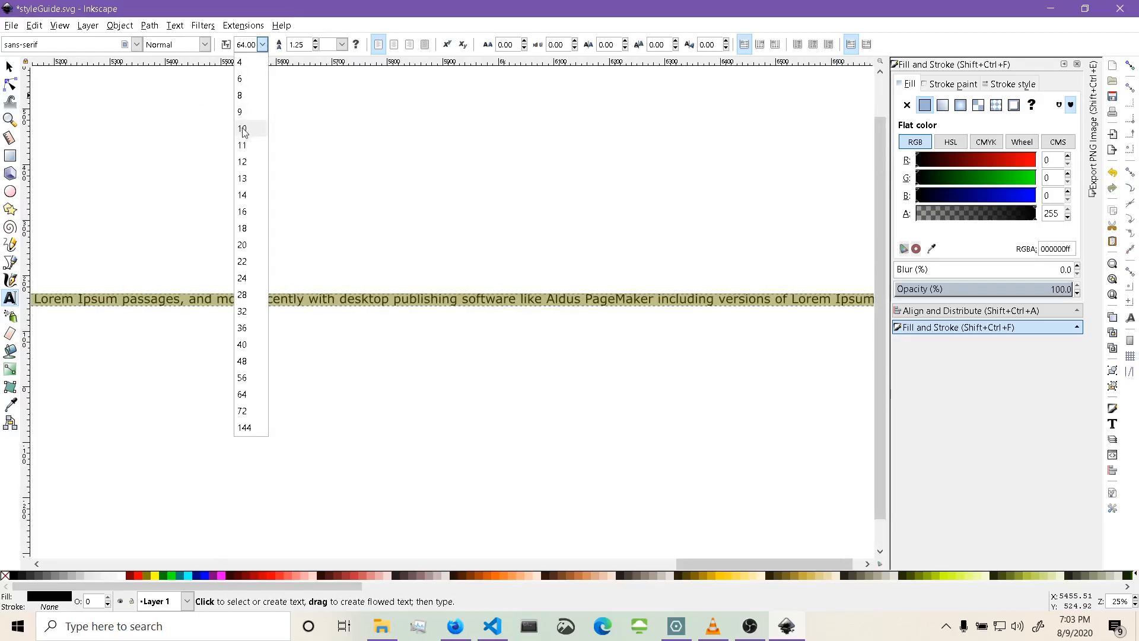
click(243, 162)
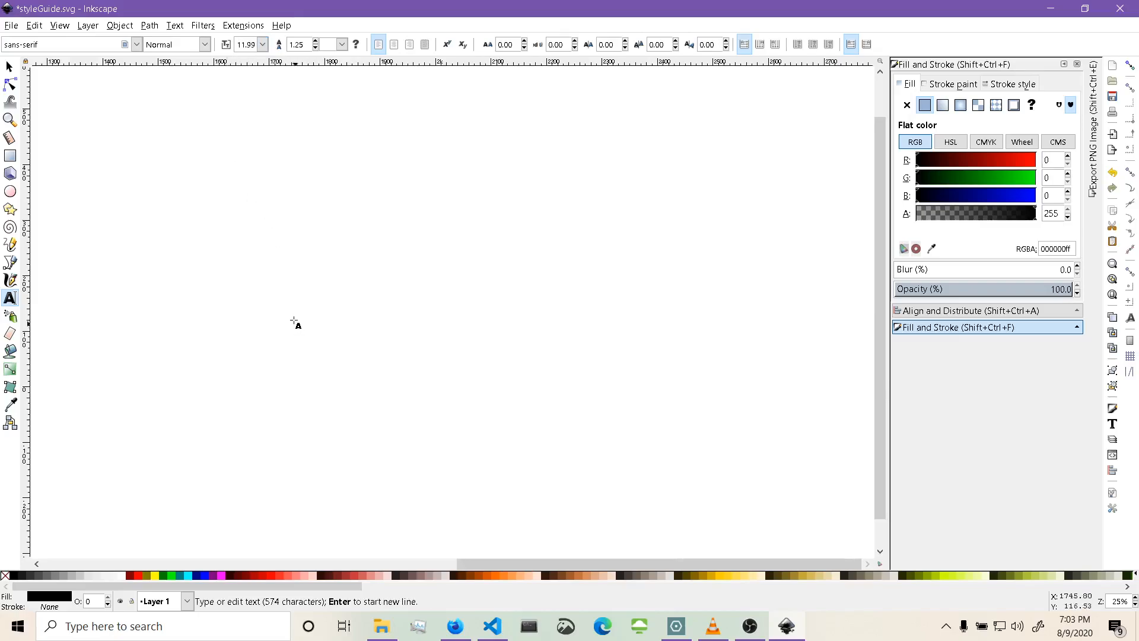
Break the paragraph into lines before 'in the 1960s', 'Lorem Ipsum has been' and 'when an unknown printer'.
scroll(294, 320, left, 20)
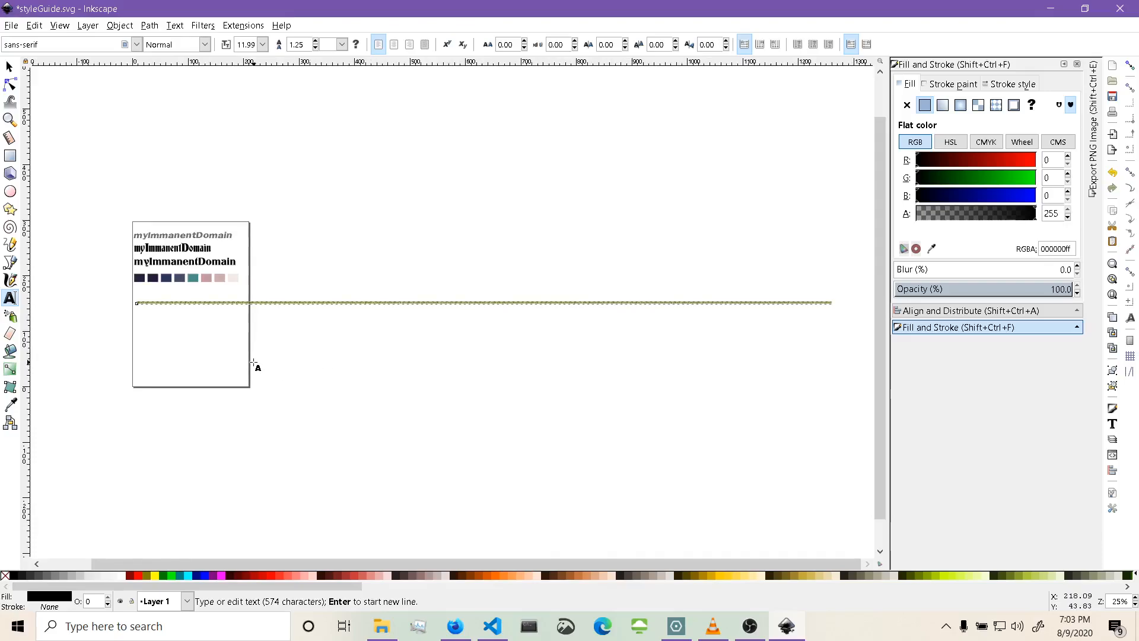
ctrl+scroll(253, 362, up, 3)
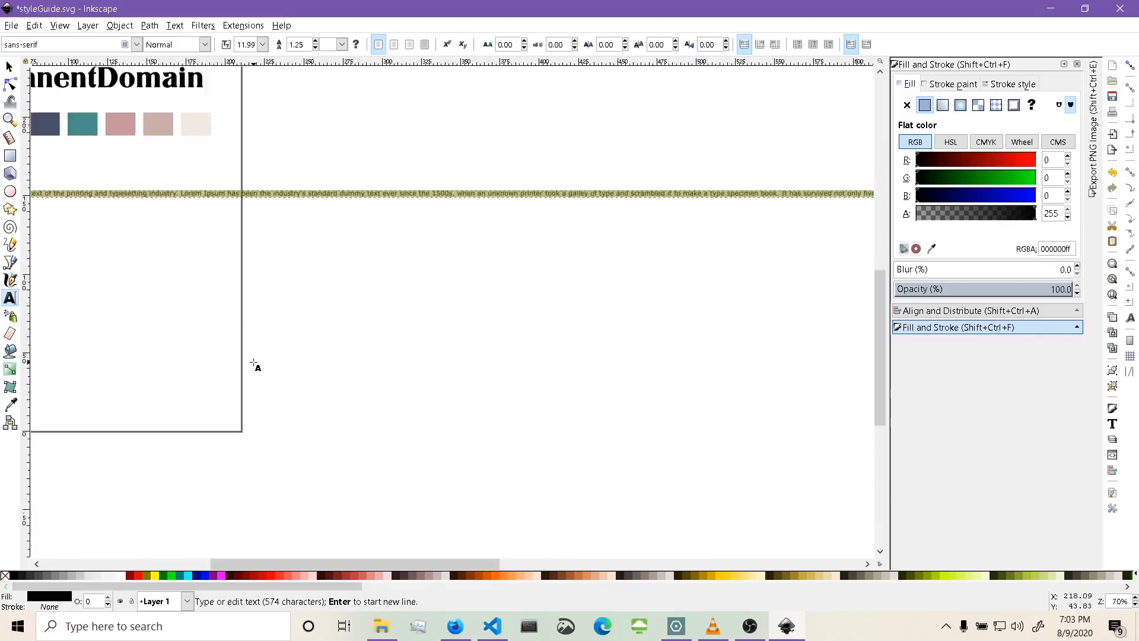
scroll(254, 363, left, 4)
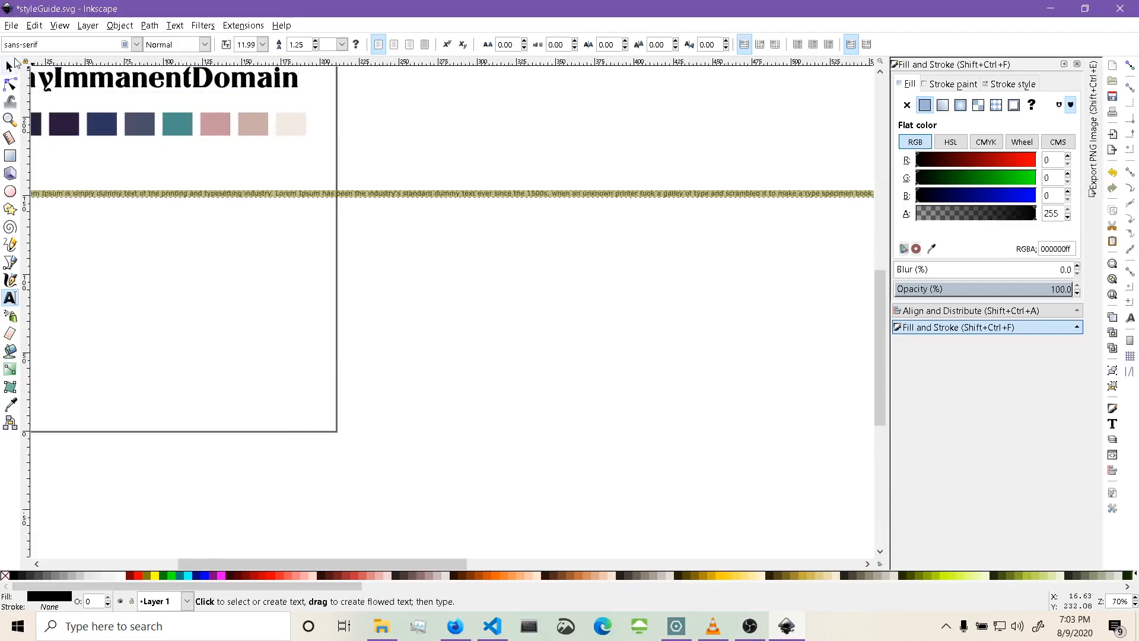
click(13, 64)
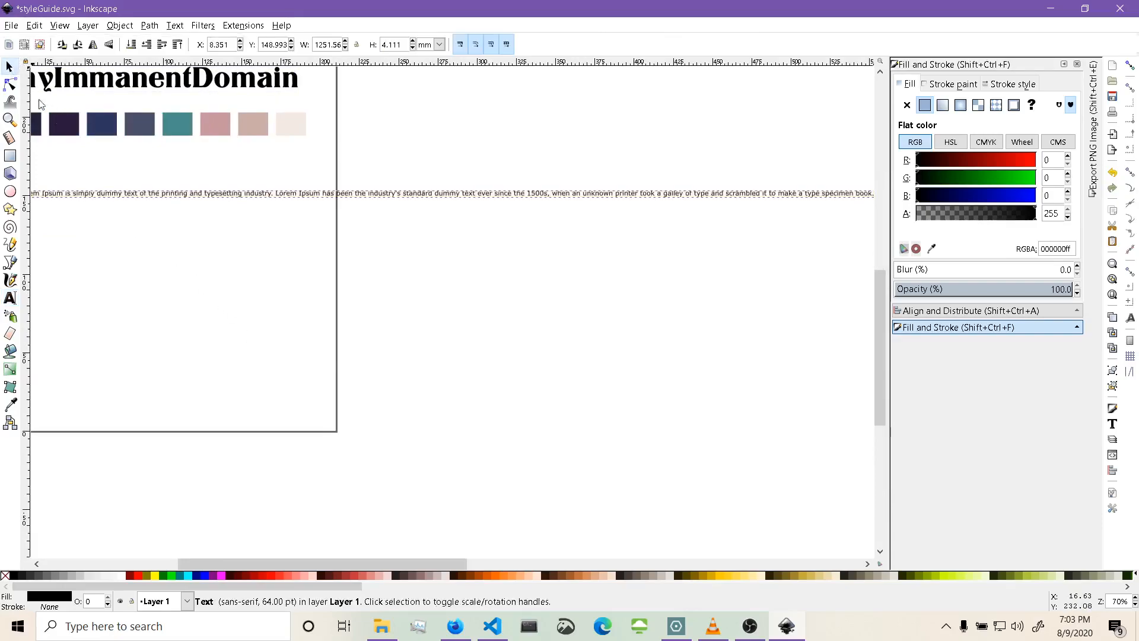
double_click(206, 199)
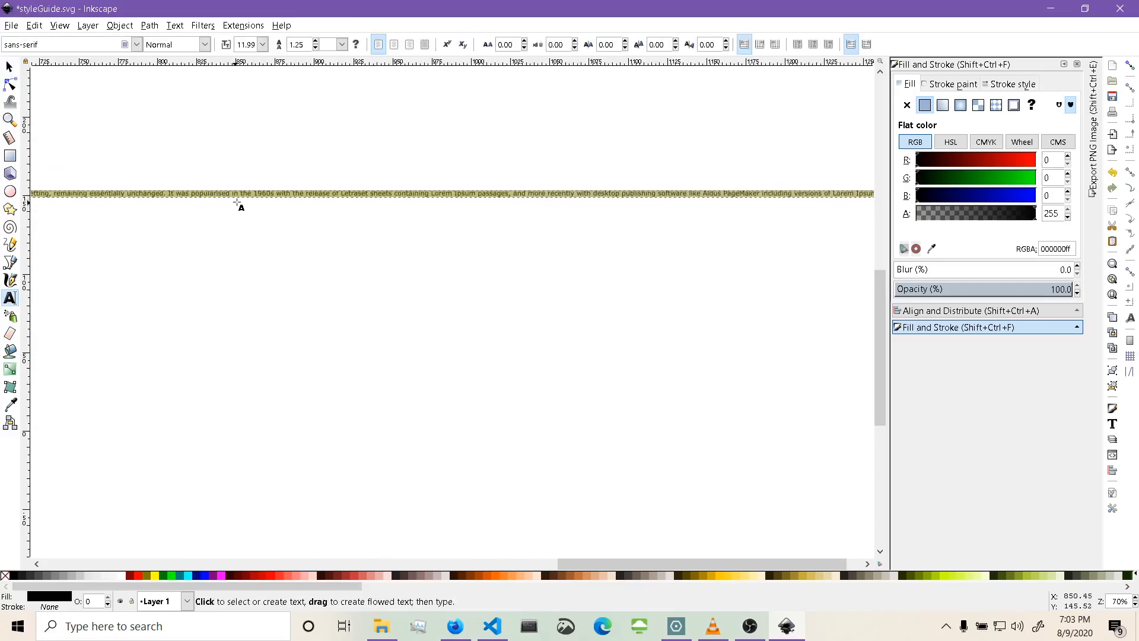
click(232, 193)
key(Return)
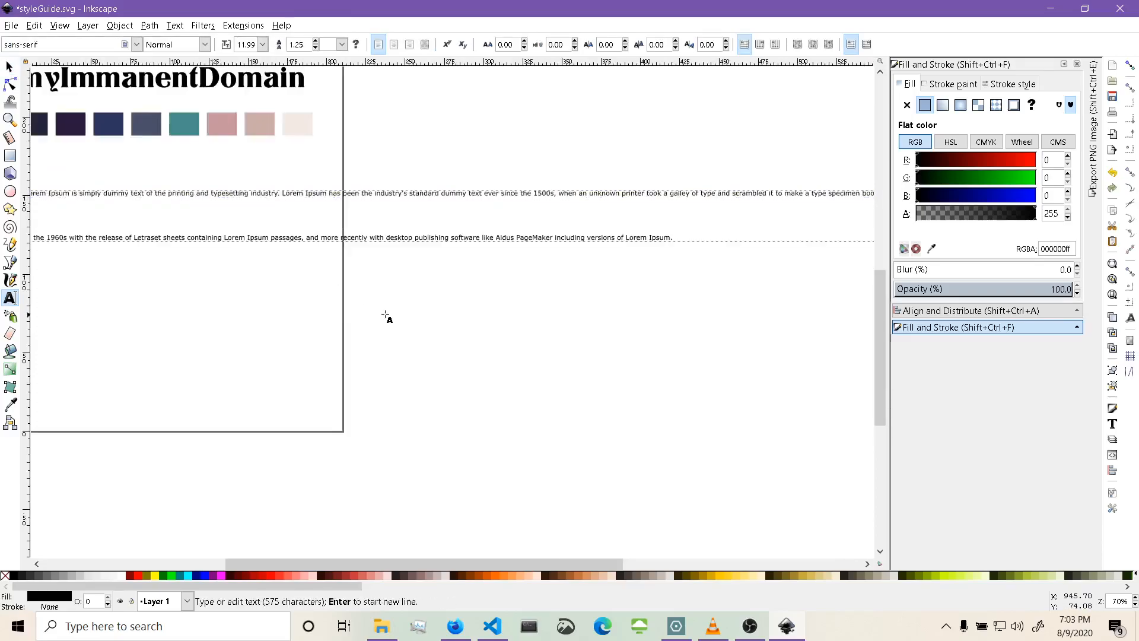
click(283, 193)
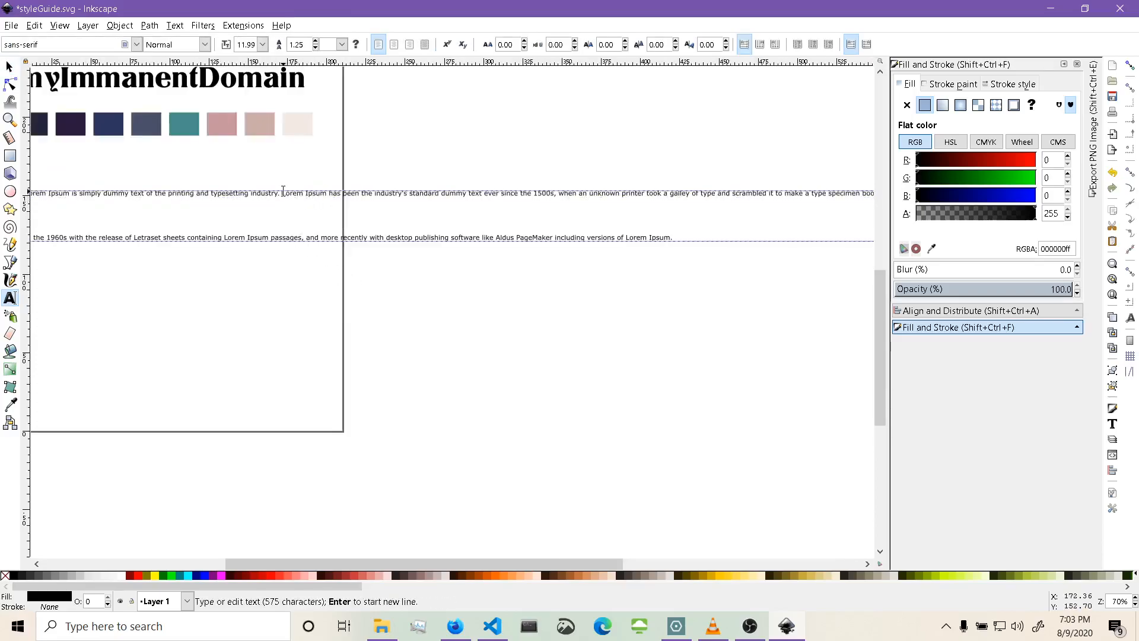
key(Return)
click(302, 239)
key(Return)
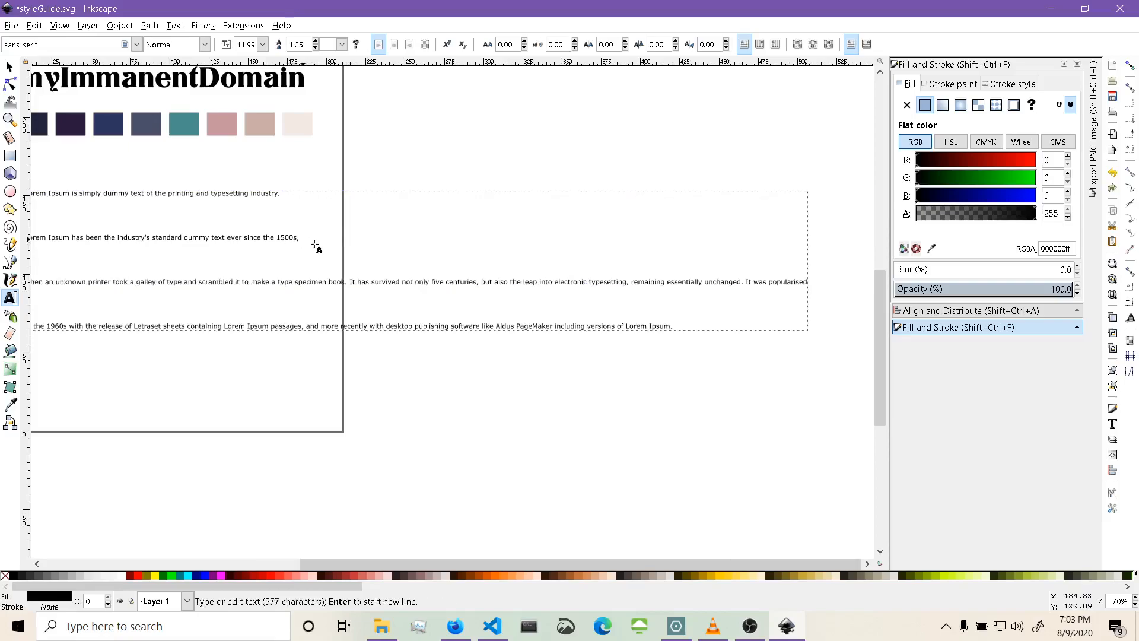
Add line breaks before 'book. It has survived', 'remaining essentially unchanged' and 'more recently'.
click(330, 283)
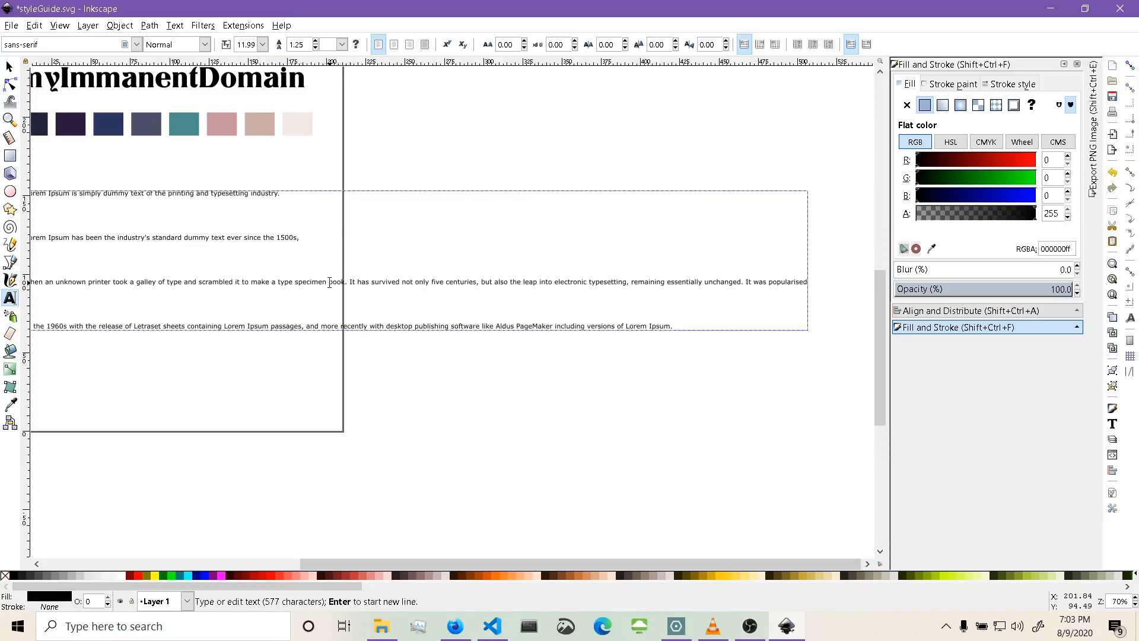
key(Return)
click(328, 326)
key(Return)
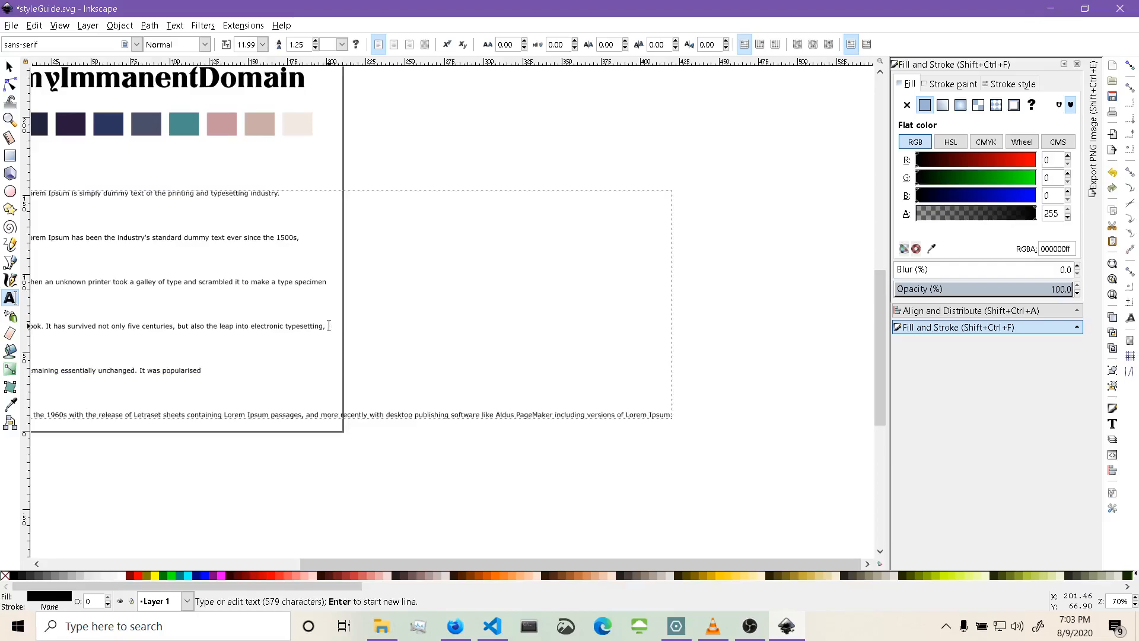
scroll(321, 302, down, 6)
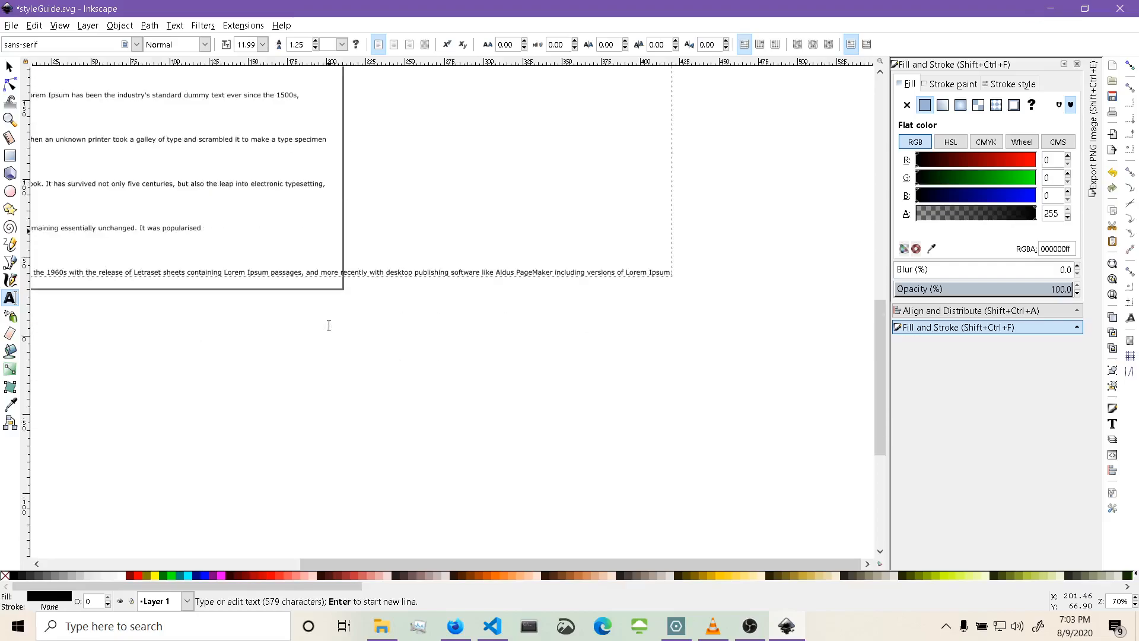
click(321, 273)
key(Return)
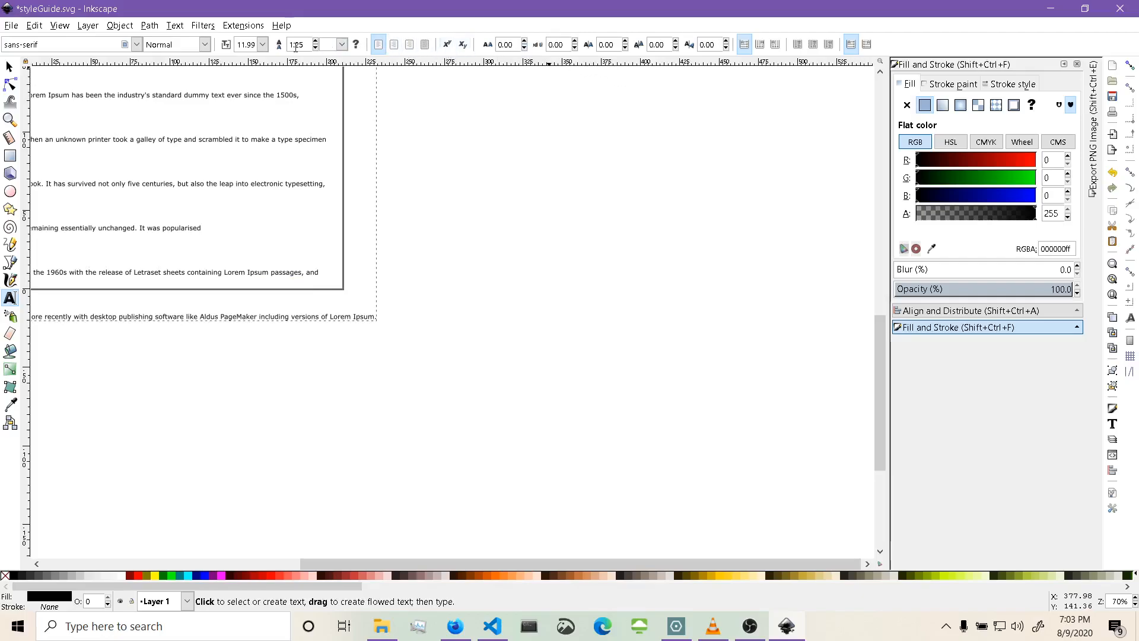
Reduce the paragraph's line spacing to 0.25 and put the final 'Lorem Ipsum.' on its own line.
click(315, 48)
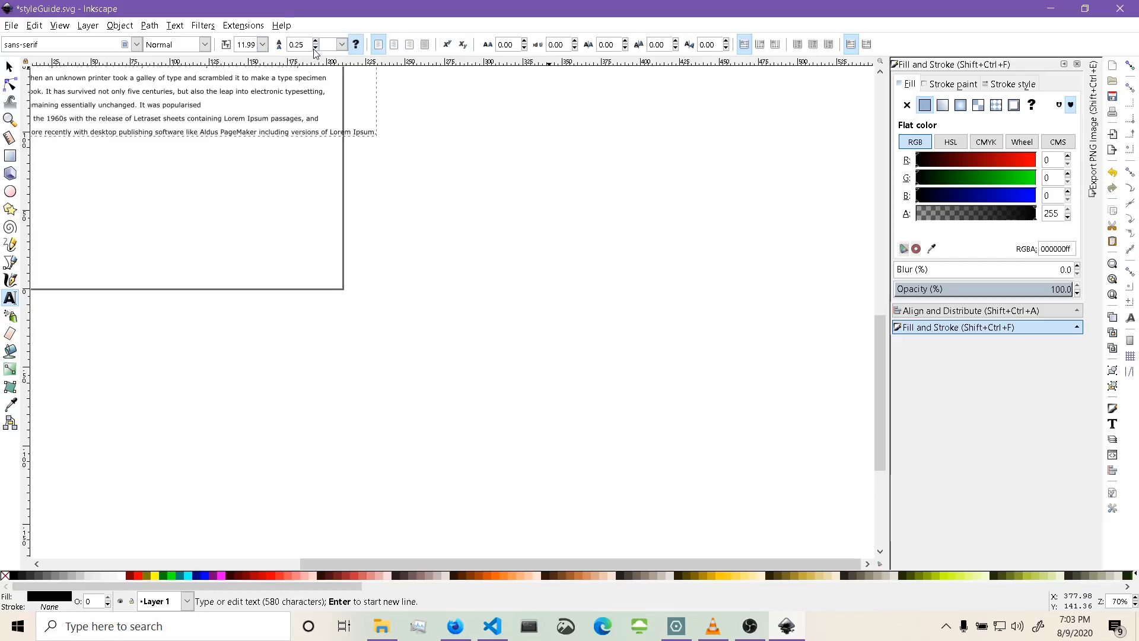
scroll(298, 191, left, 4)
scroll(426, 217, up, 3)
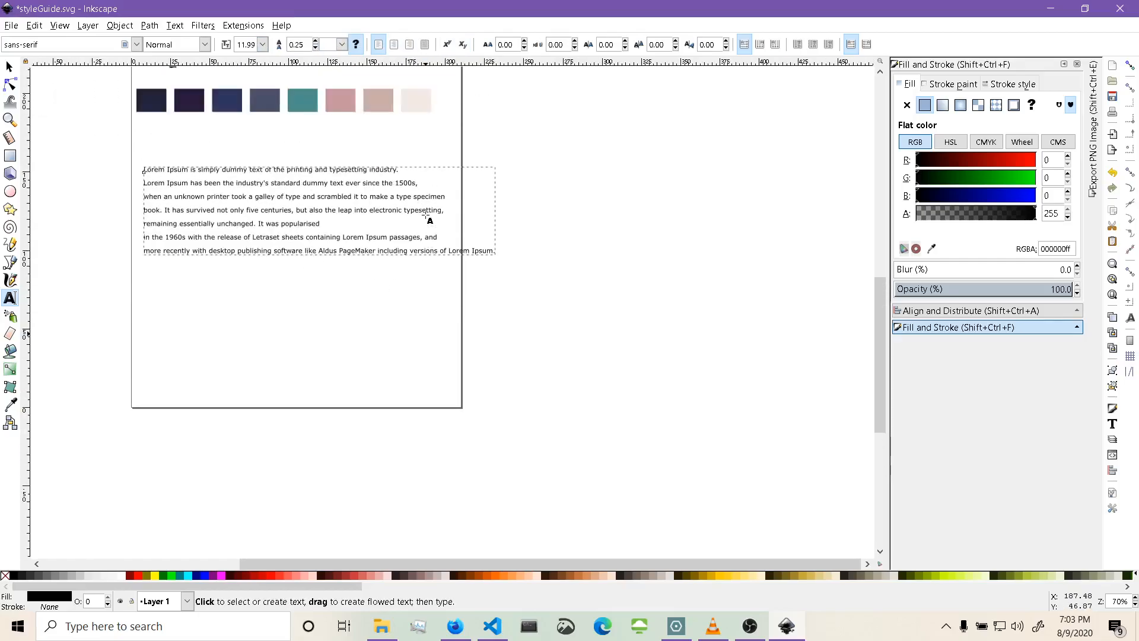
click(447, 250)
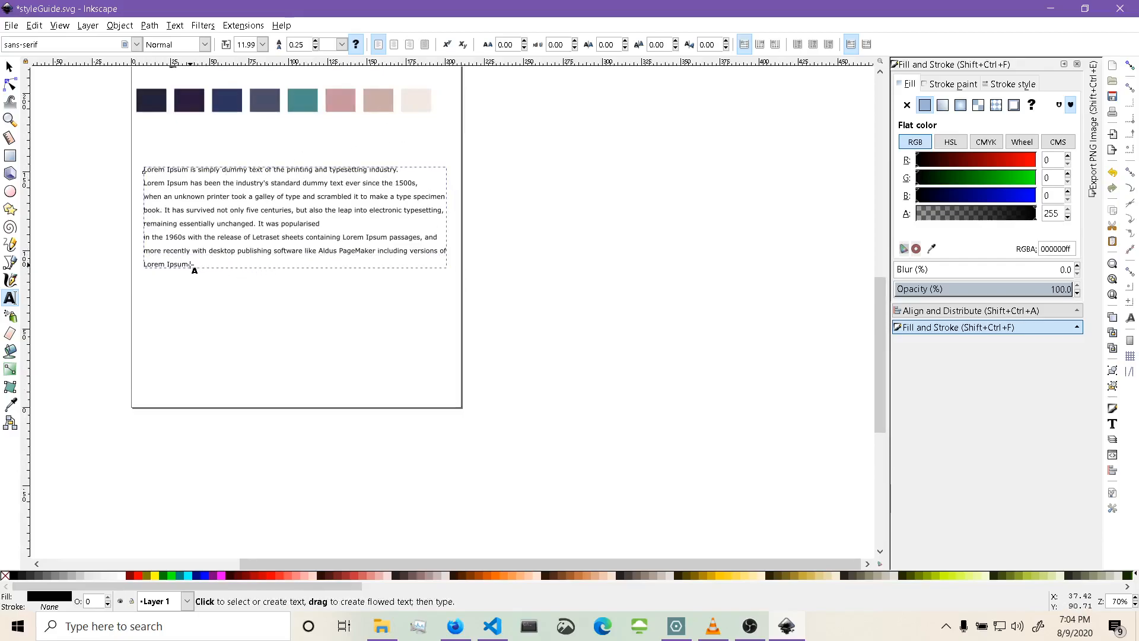
key(Escape)
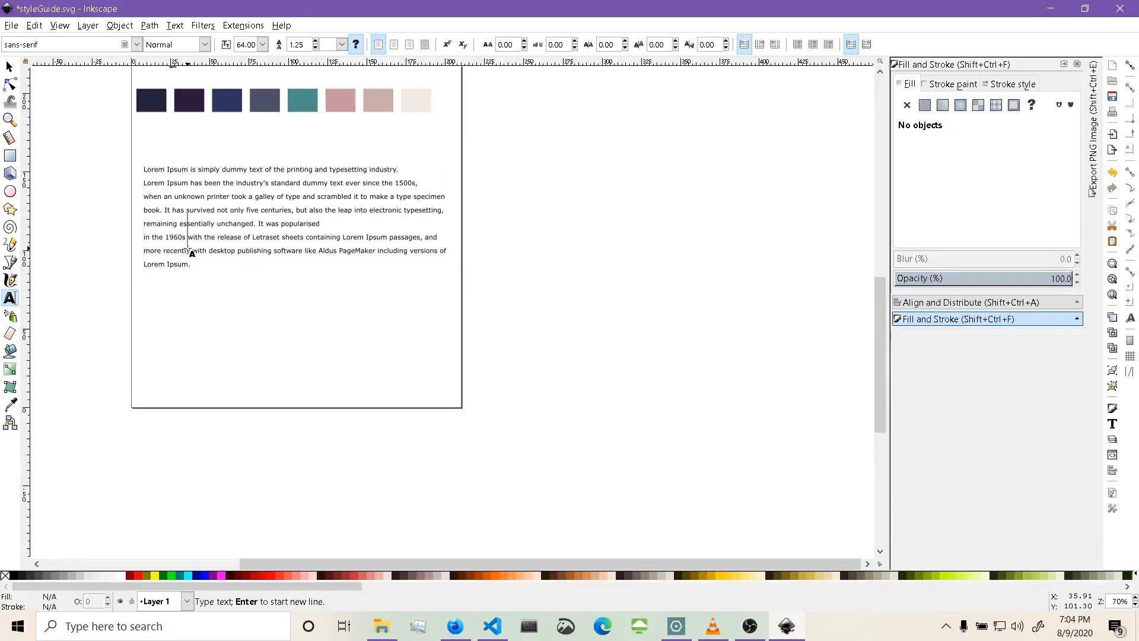
Select all of the paragraph's text and change its font to Nunito Sans.
triple_click(206, 202)
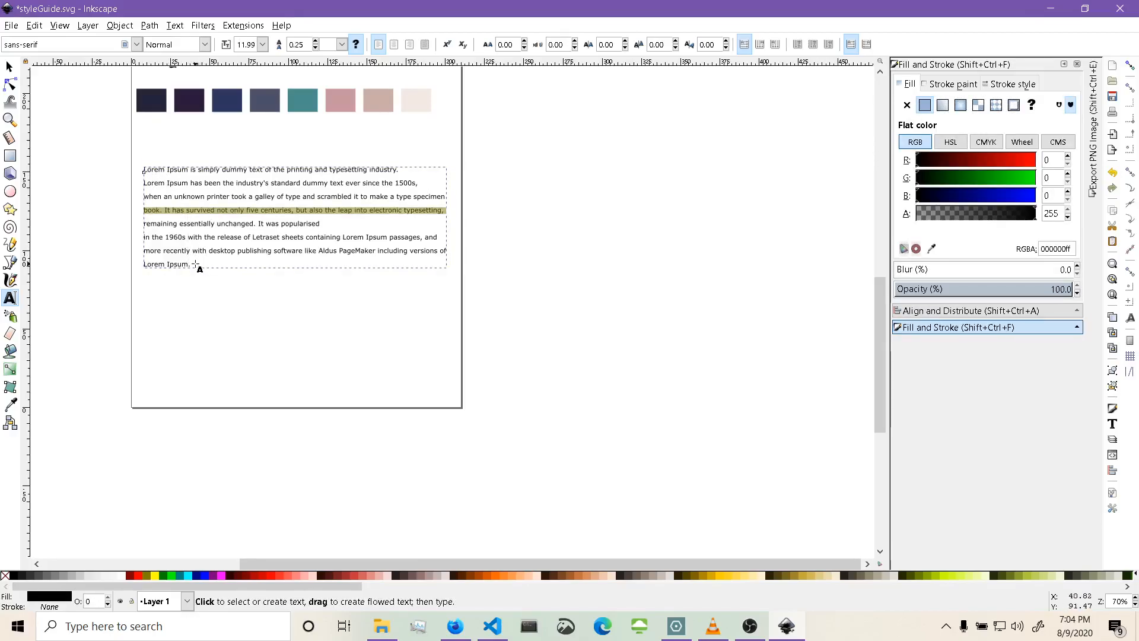
drag(190, 264, 148, 164)
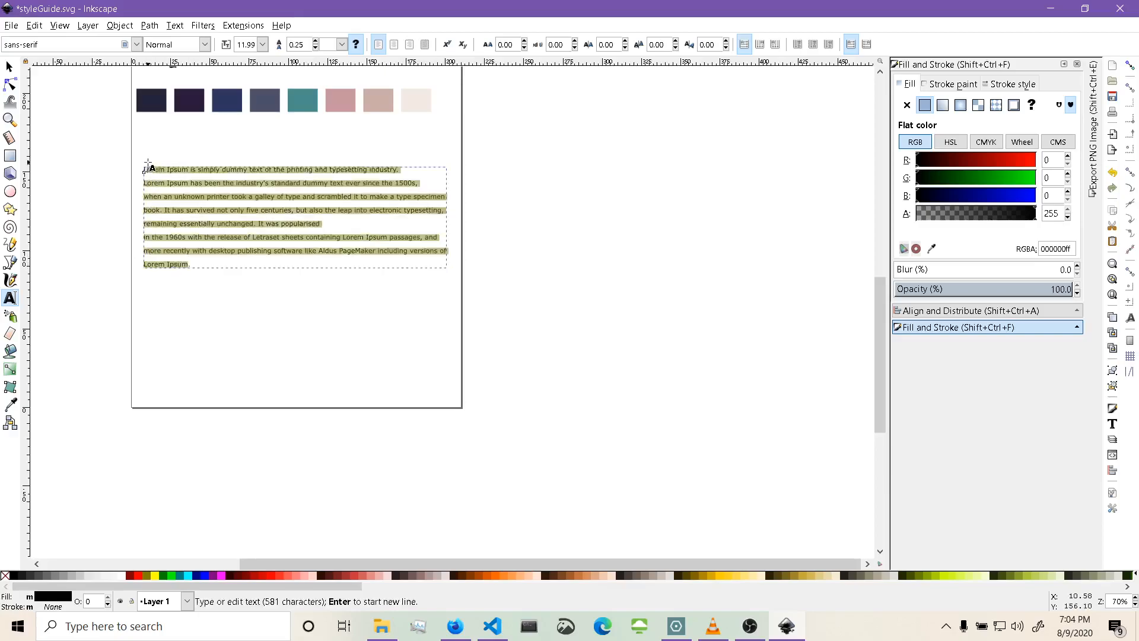
click(137, 45)
scroll(49, 333, down, 10)
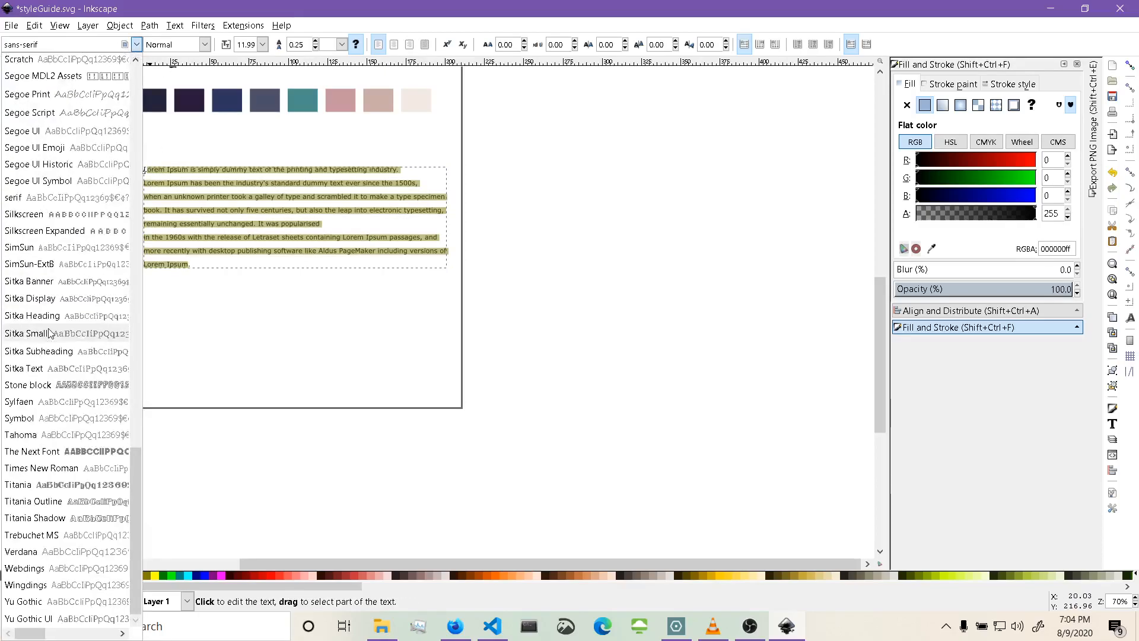
scroll(49, 333, up, 6)
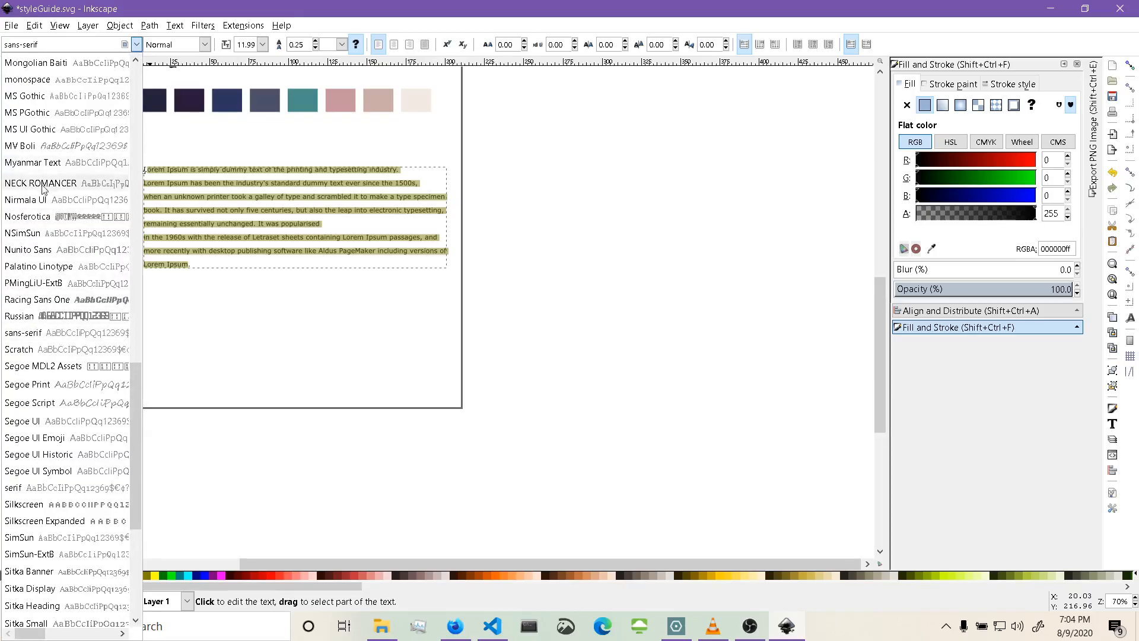
click(32, 254)
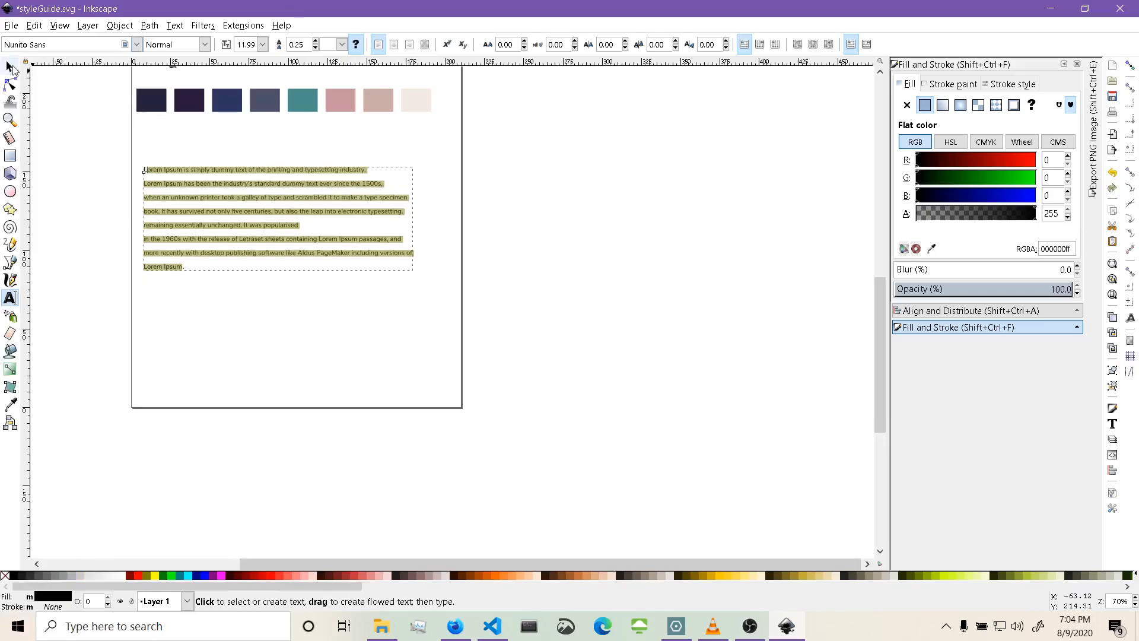
click(11, 67)
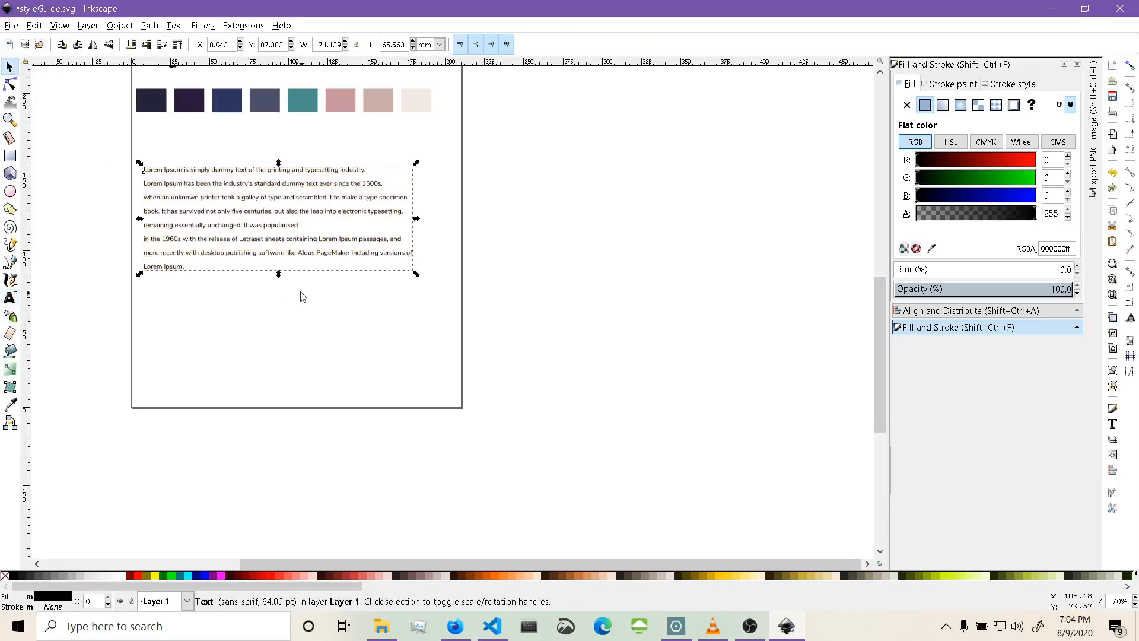
Scale the lorem ipsum paragraph down to about 119 mm wide and move it just below the colour swatches.
ctrl+scroll(303, 297, up, 3)
scroll(298, 290, up, 5)
shift+scroll(299, 291, left, 5)
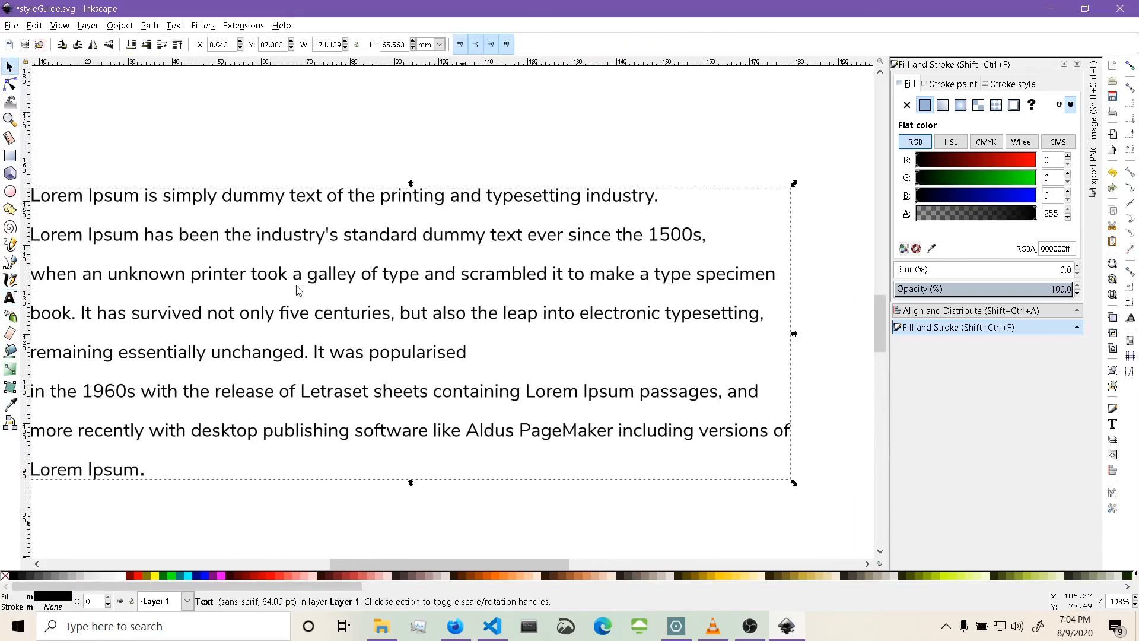
scroll(299, 290, left, 2)
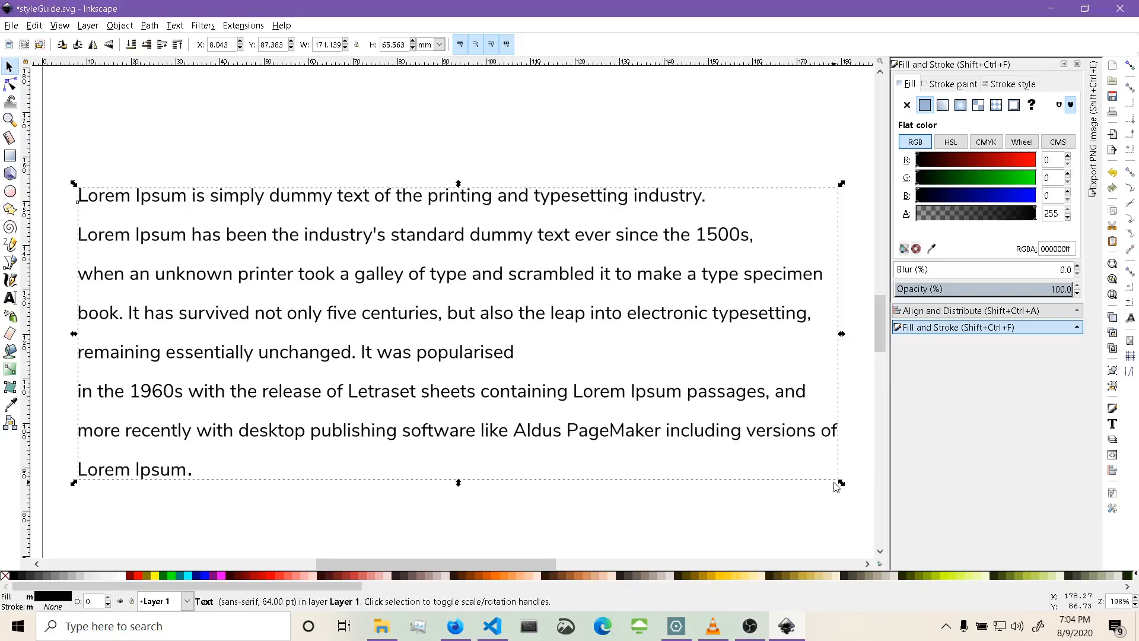
drag(837, 485, 614, 410)
scroll(637, 408, up, 7)
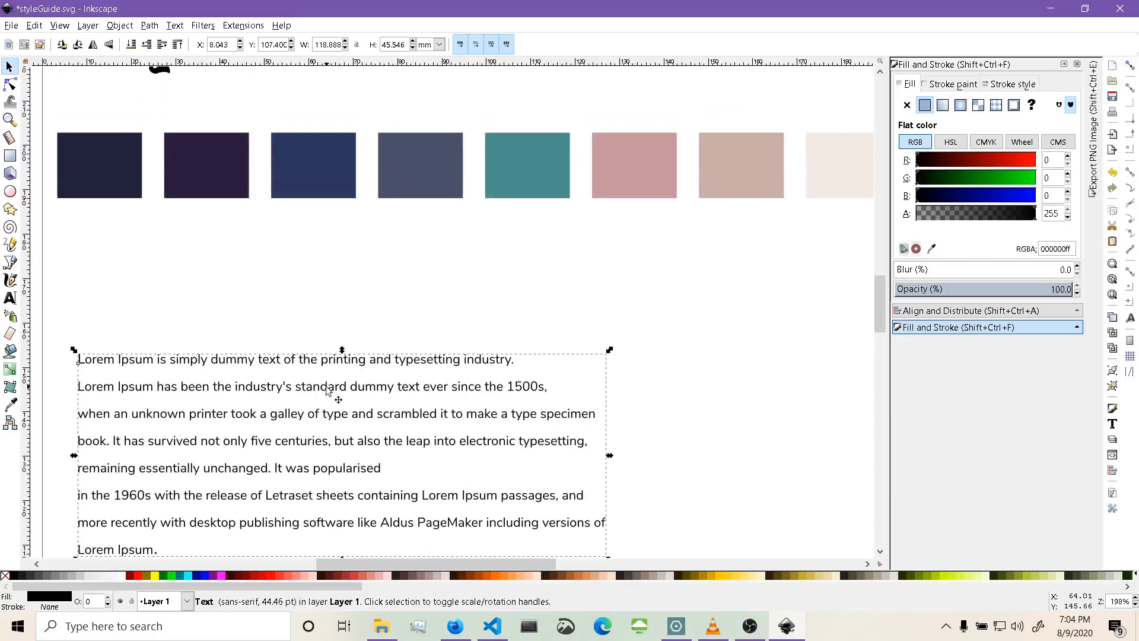
drag(326, 390, 307, 269)
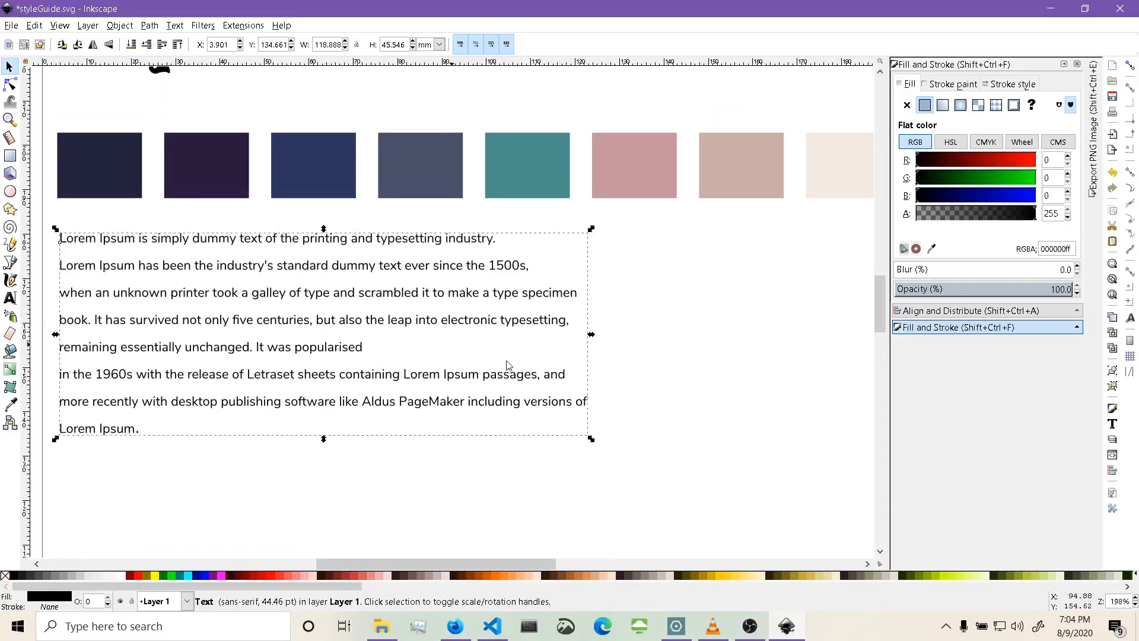
click(652, 338)
Paste a new myImmanentDomain text object onto the page below the paragraph.
scroll(692, 336, up, 8)
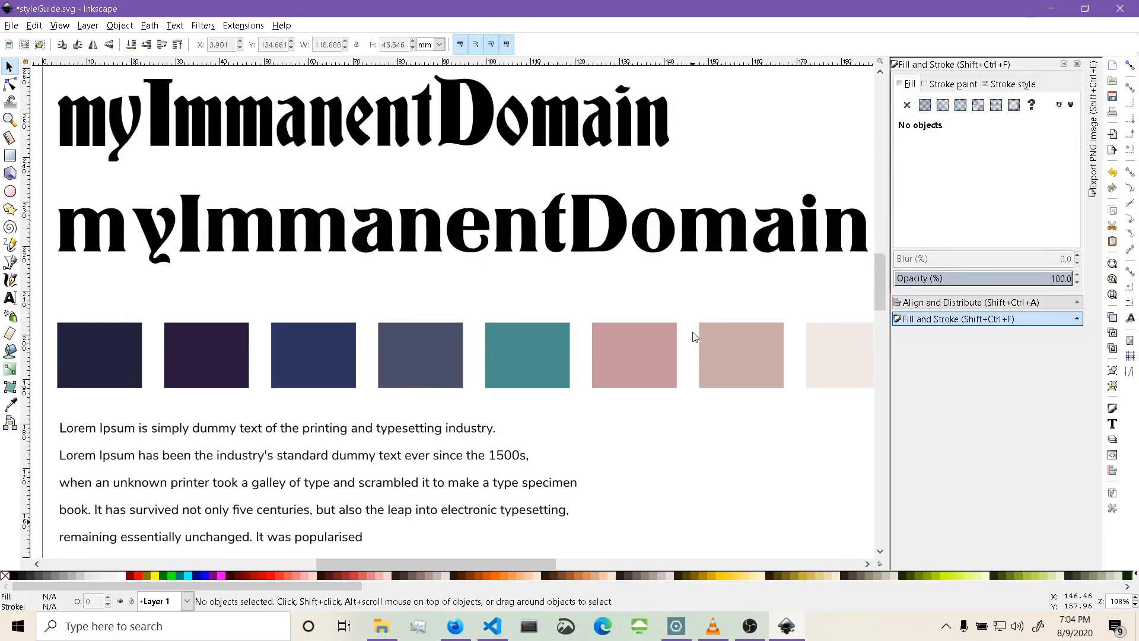
scroll(695, 337, up, 3)
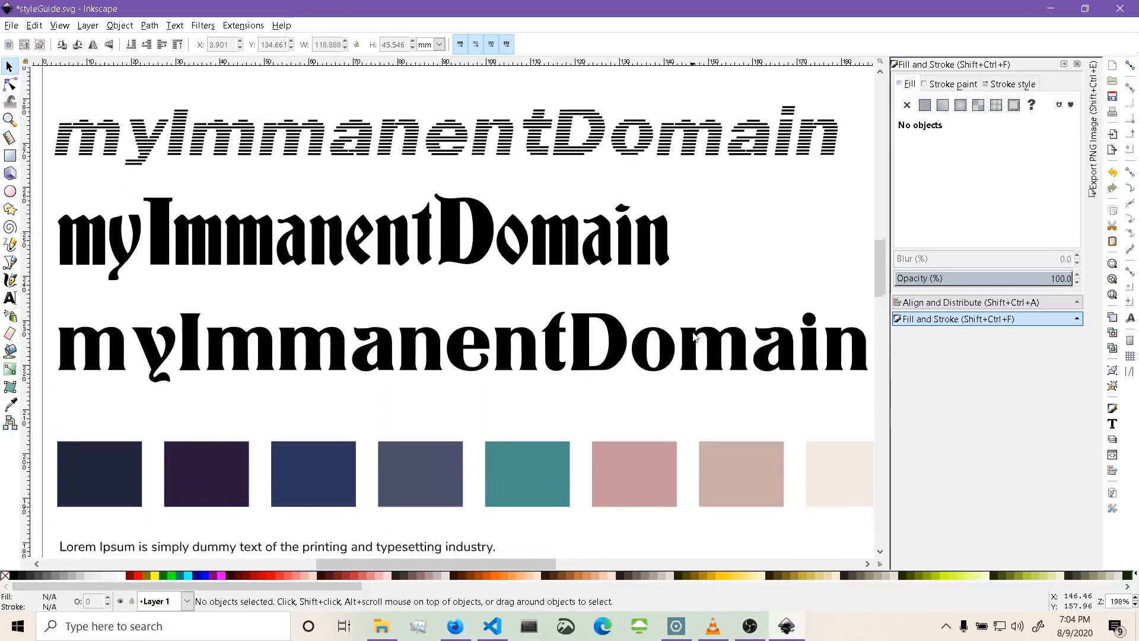
scroll(695, 337, down, 1)
scroll(684, 415, down, 2)
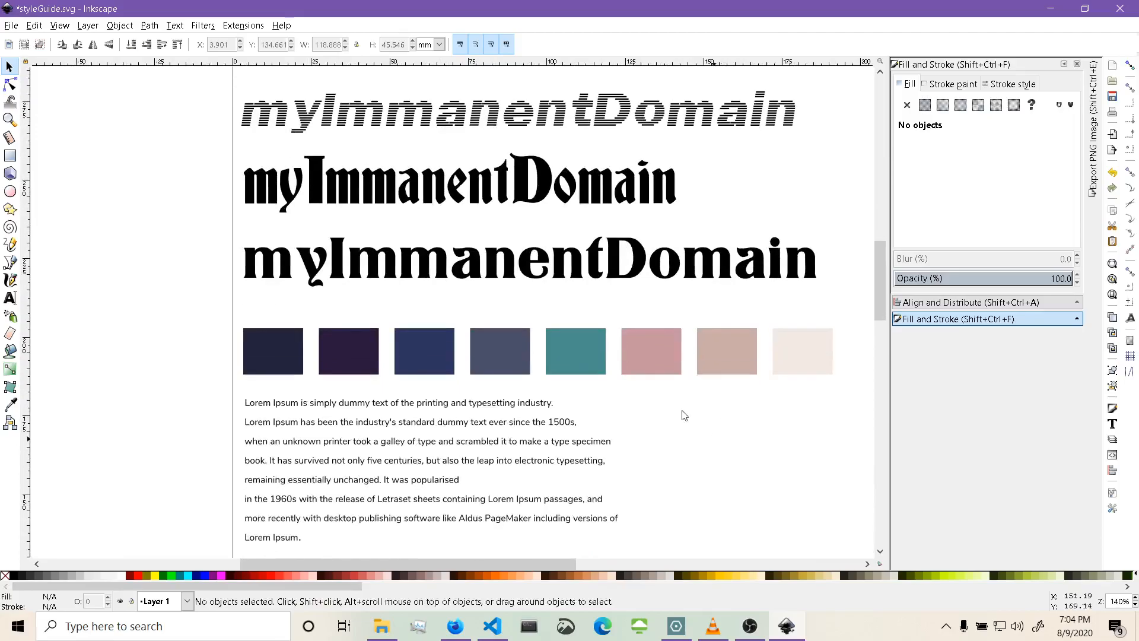
double_click(427, 202)
key(ctrl+a)
key(ctrl+c)
scroll(427, 204, down, 6)
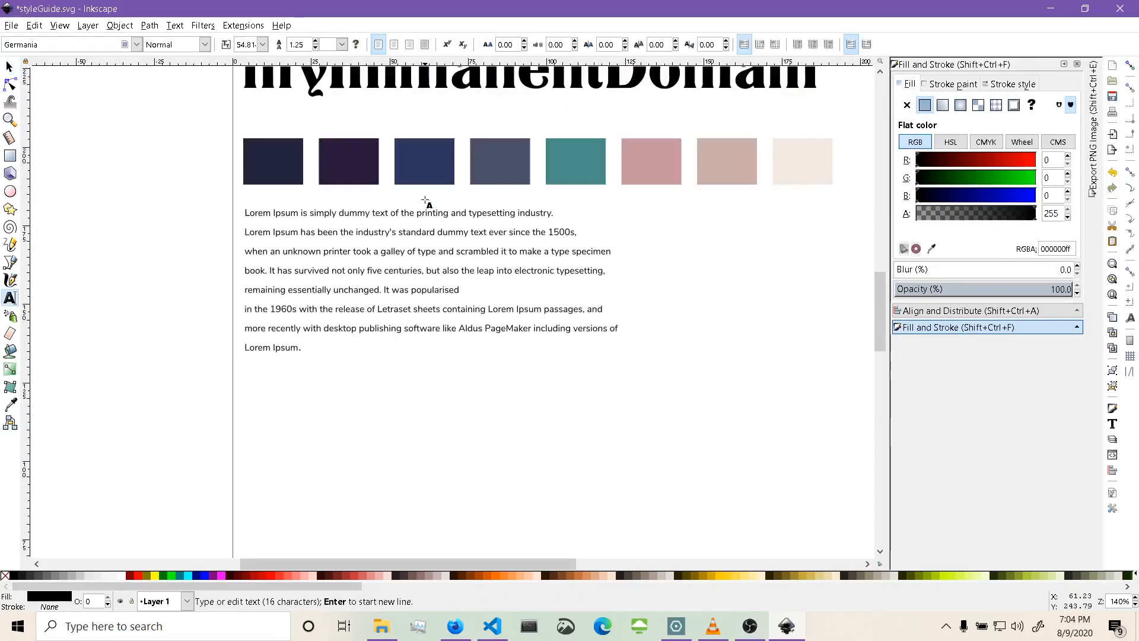
key(Escape)
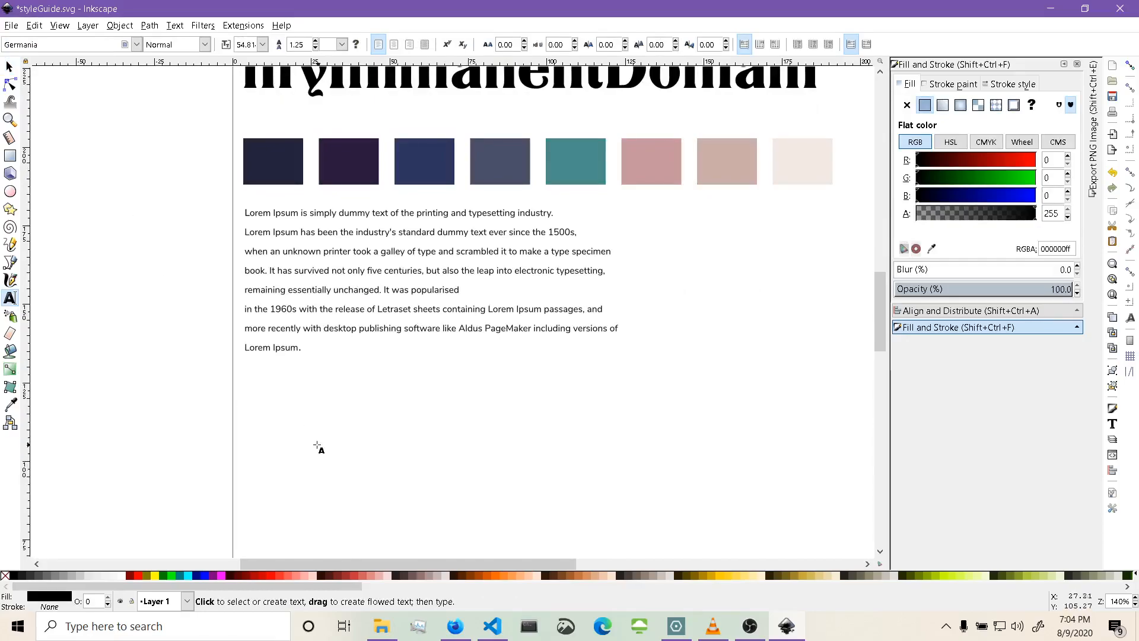
click(316, 448)
key(ctrl+v)
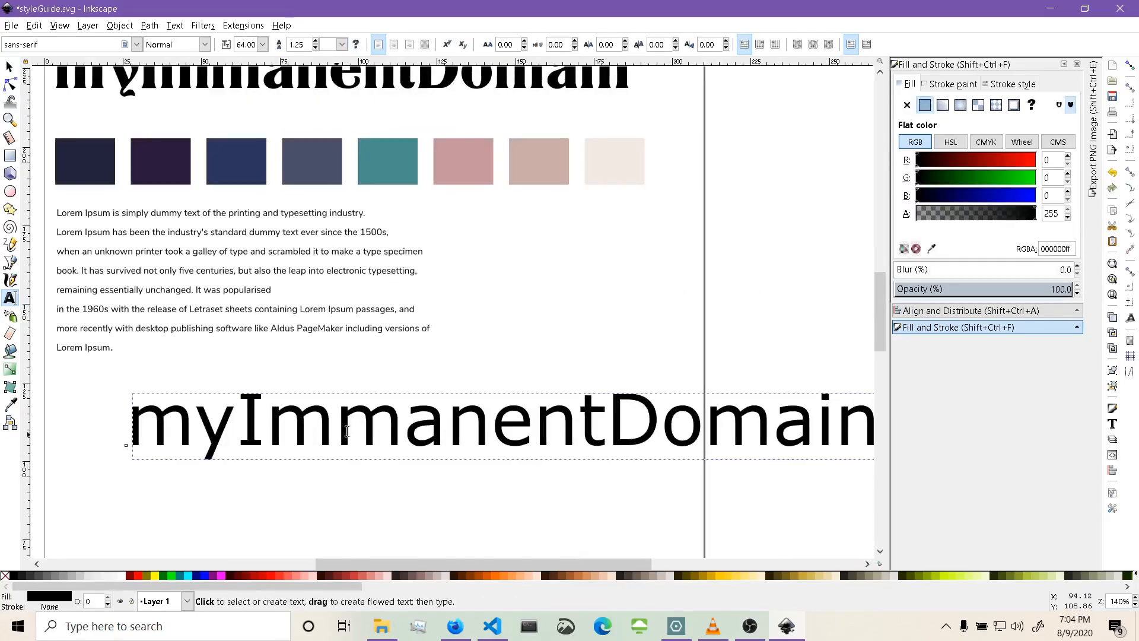
Select all of the new title's text and set its font to Big Shoulders Text.
key(ctrl+a)
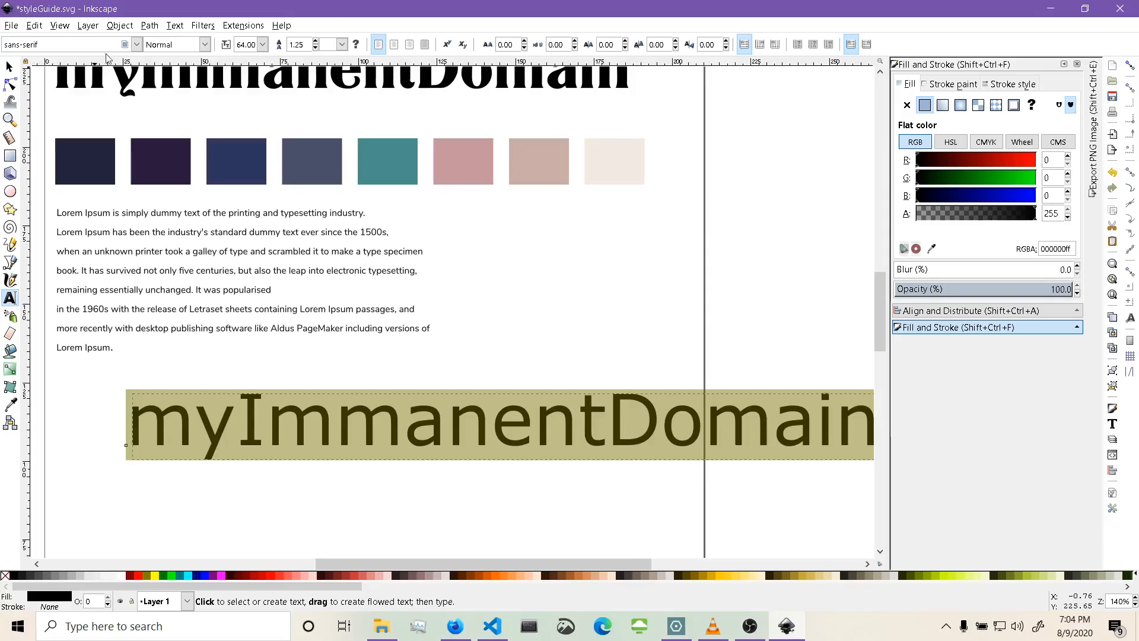
click(136, 45)
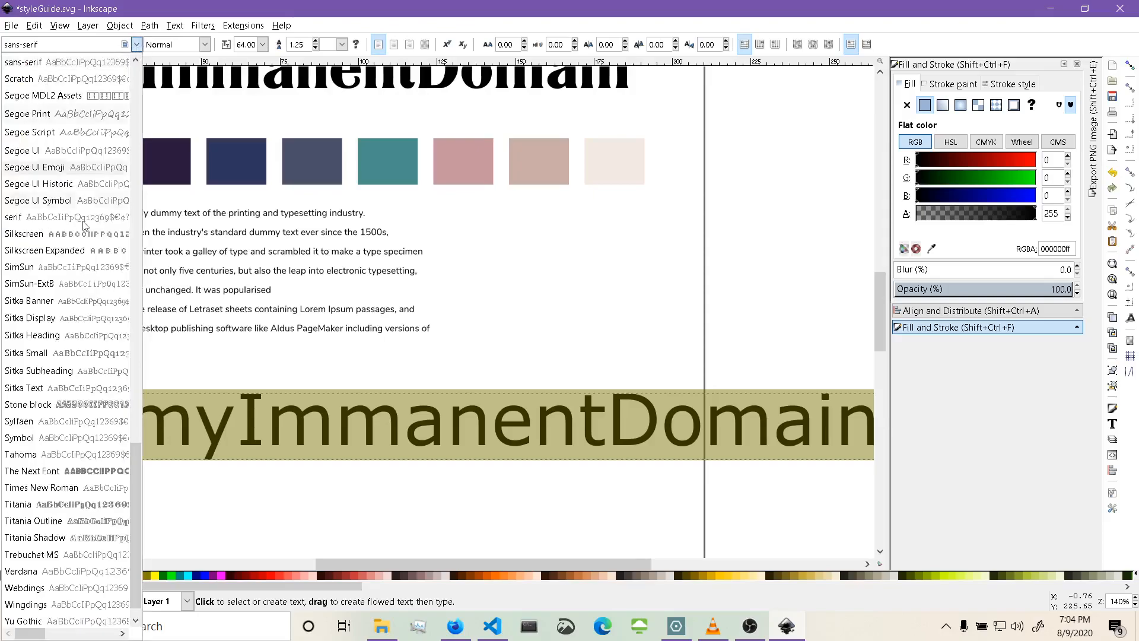
drag(133, 490, 133, 105)
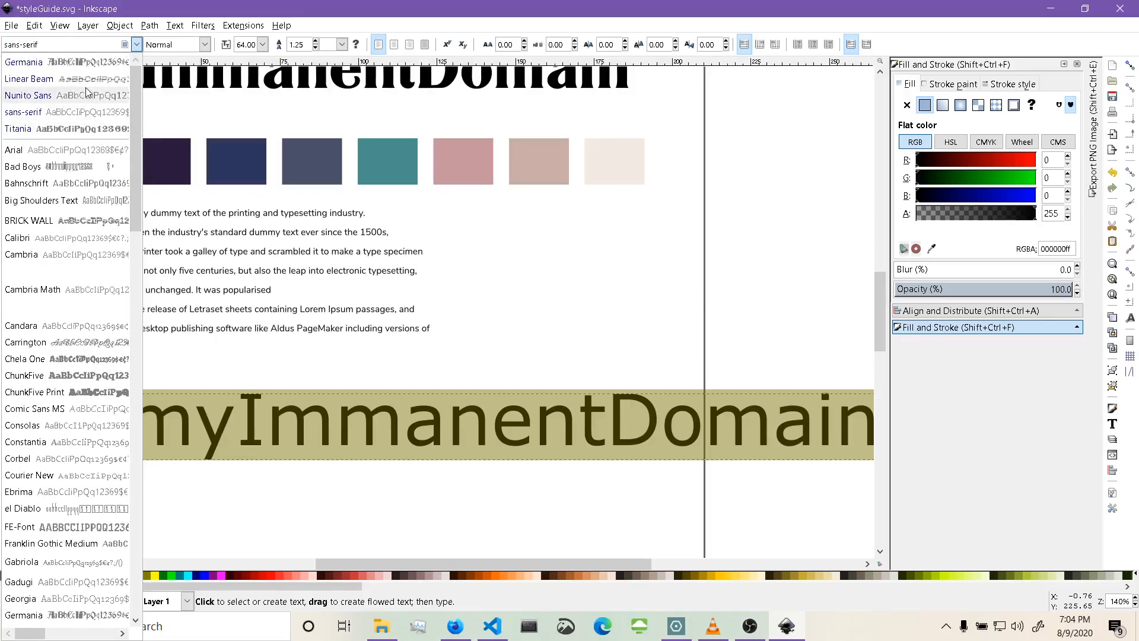
click(54, 200)
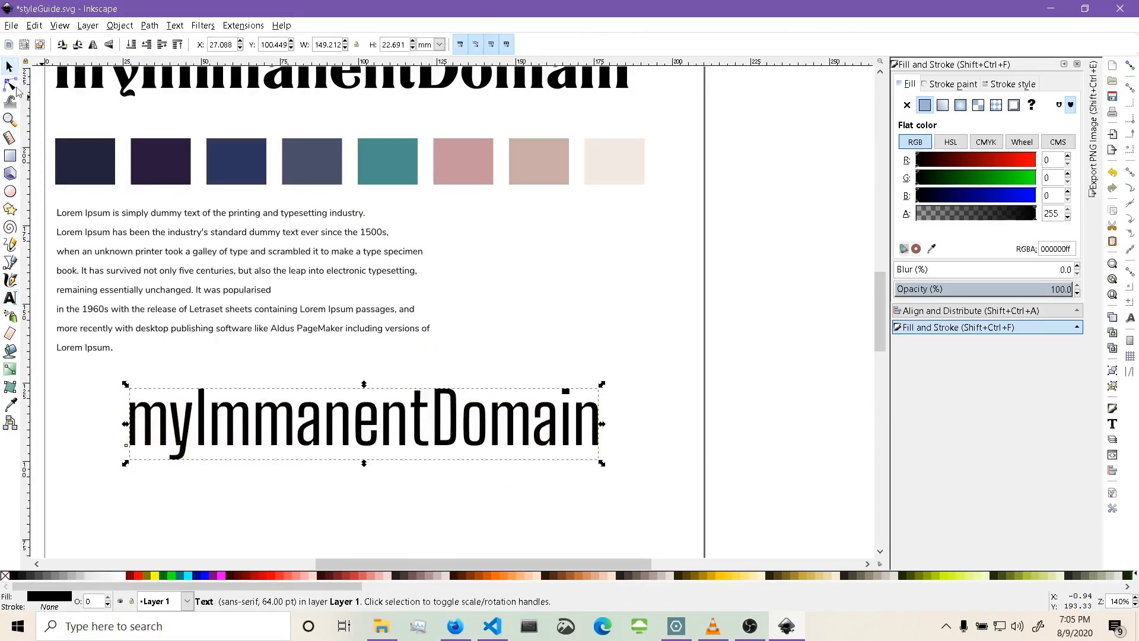
Move the Big Shoulders Text title to the left margin directly beneath the paragraph.
click(9, 66)
drag(439, 446, 360, 426)
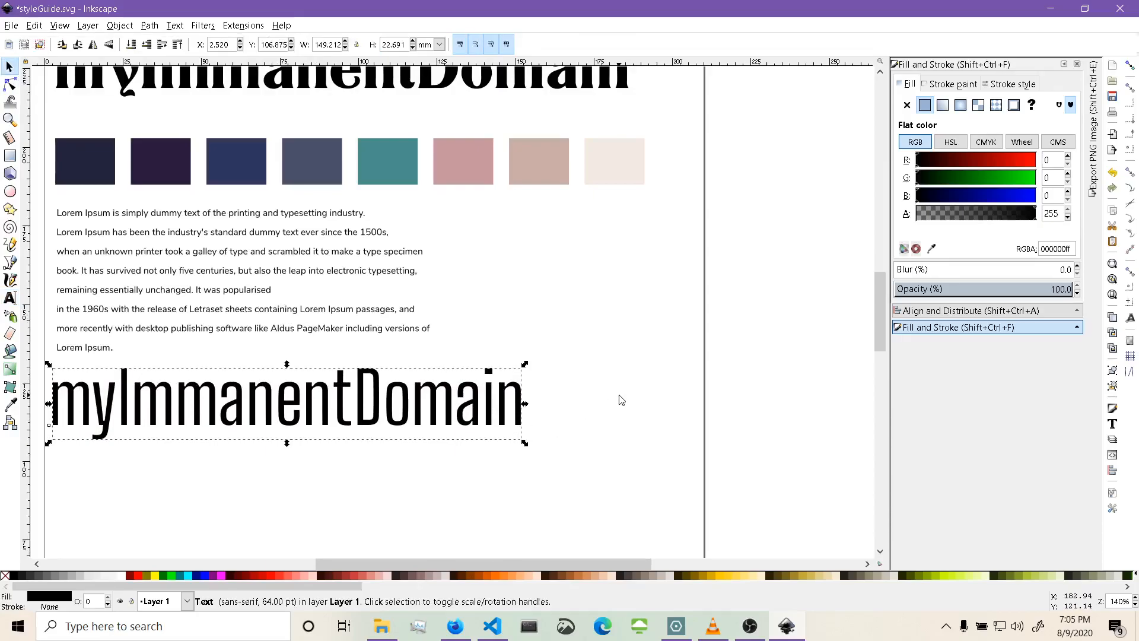
scroll(621, 400, down, 4)
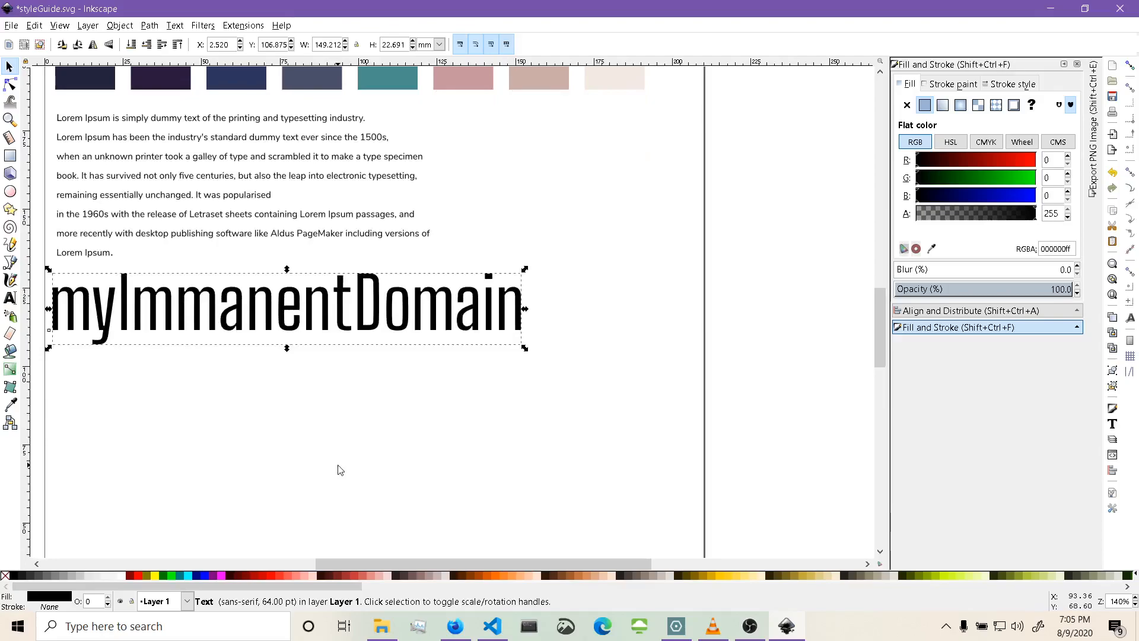
Open the fonts folder on the Desktop in File Explorer, then minimise the window.
click(376, 633)
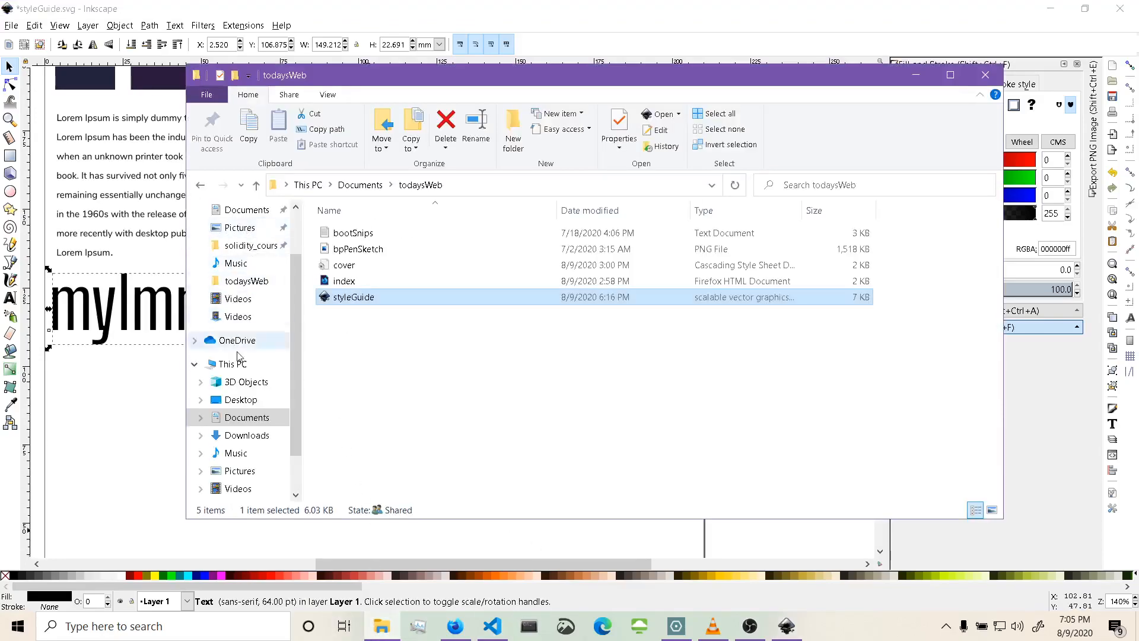
click(242, 402)
double_click(350, 253)
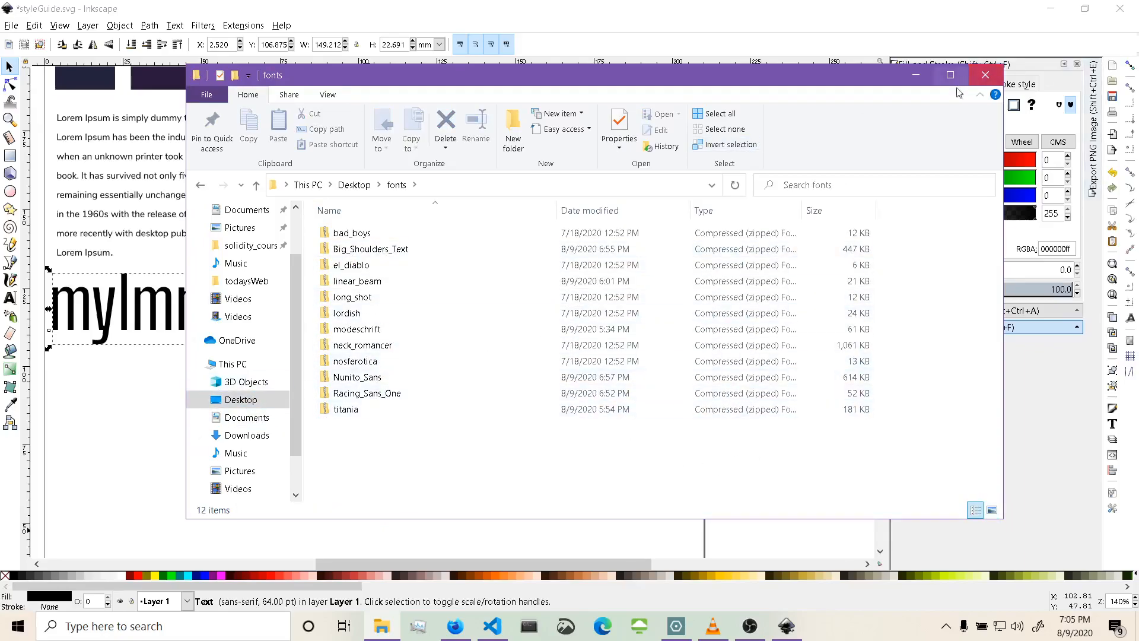
click(916, 75)
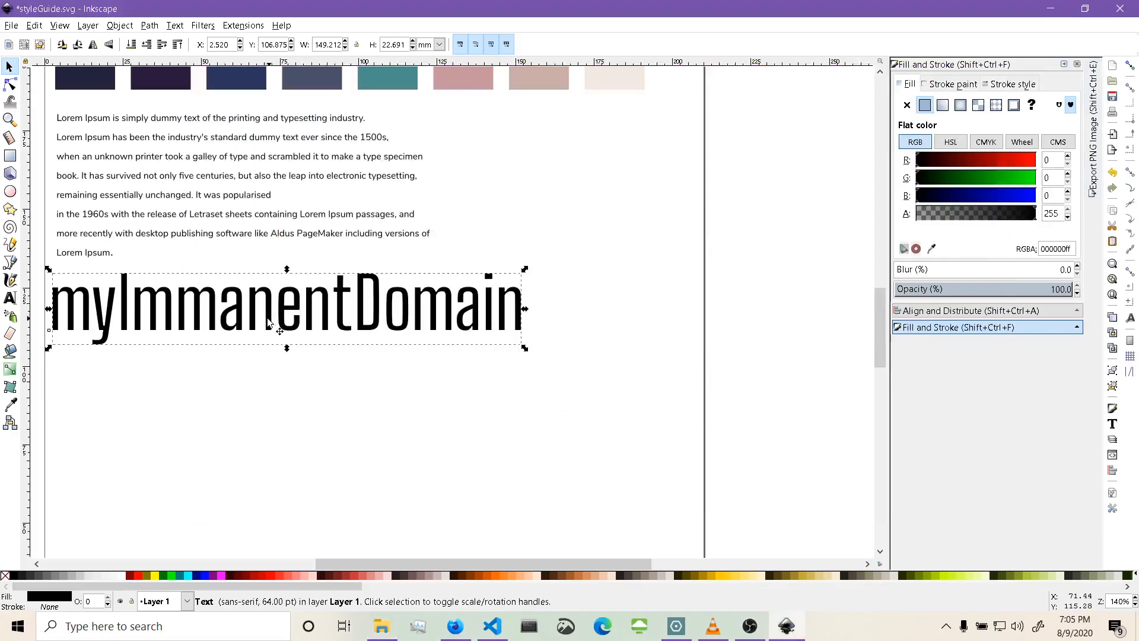
Duplicate the Big Shoulders Text title and place the copy below it.
key(ctrl+c)
key(ctrl+v)
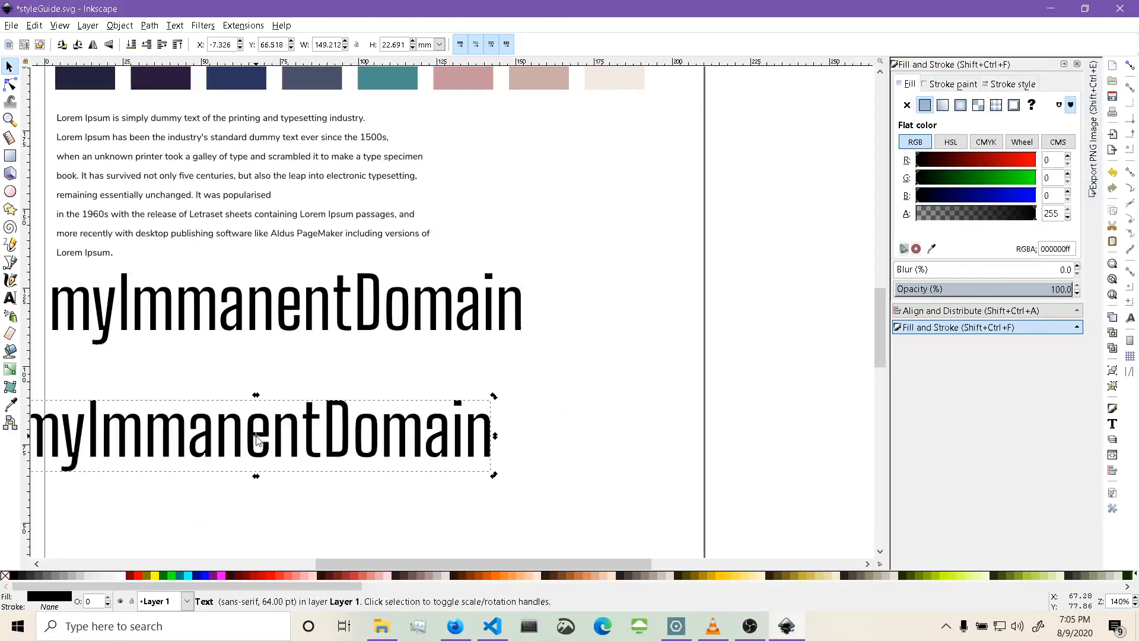
drag(303, 435, 378, 415)
Change the copied title's font to Racing Sans One.
double_click(317, 405)
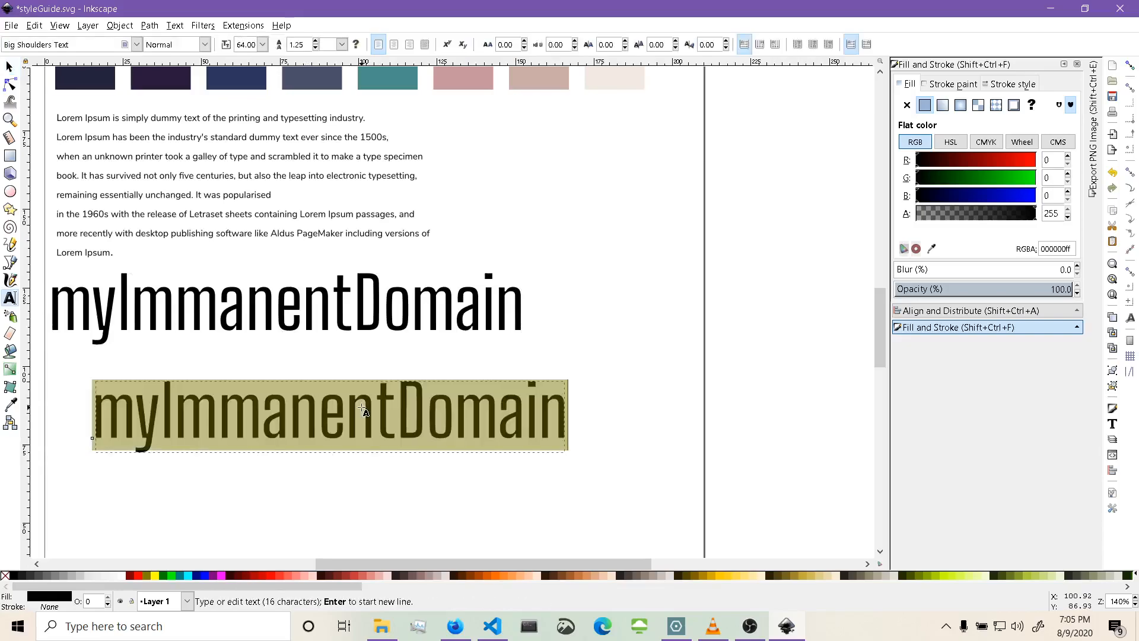
click(136, 46)
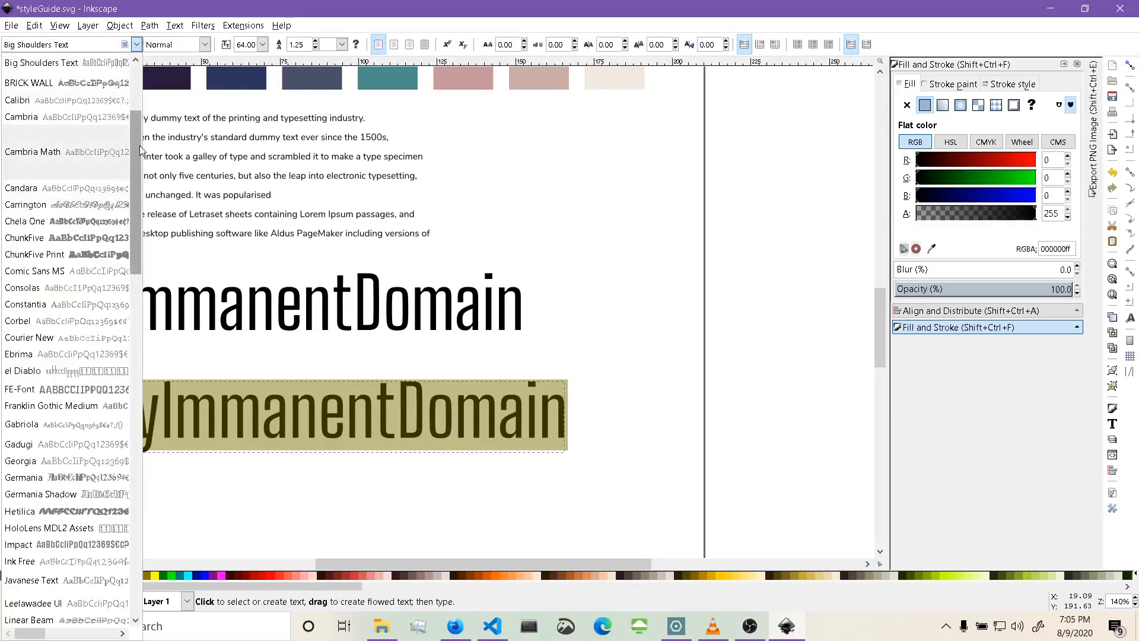
drag(140, 153, 131, 414)
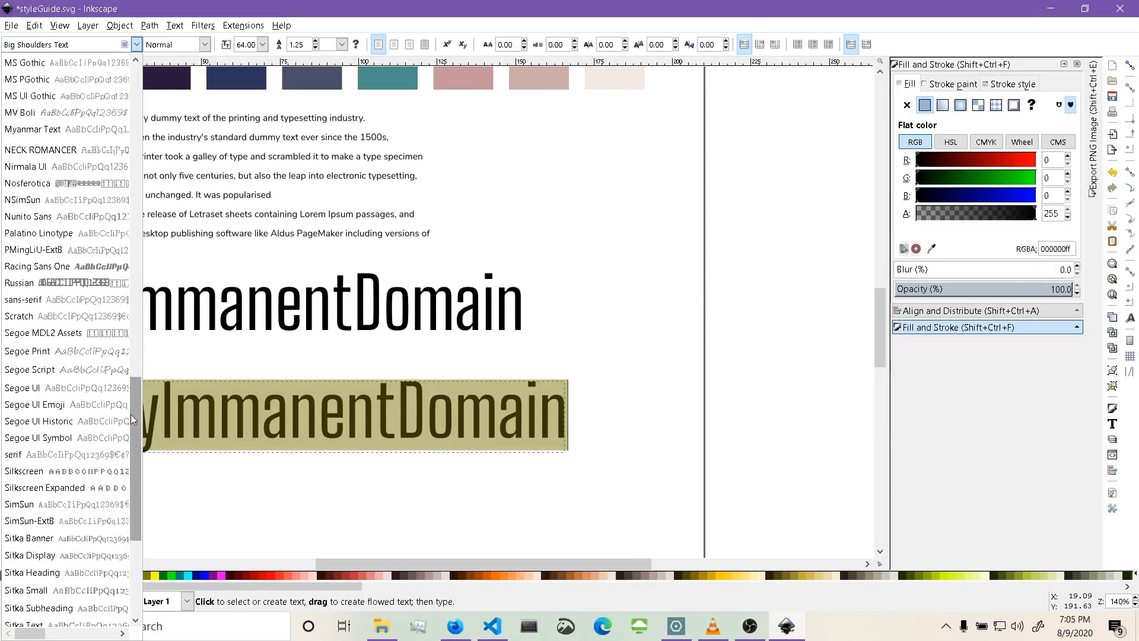
click(36, 266)
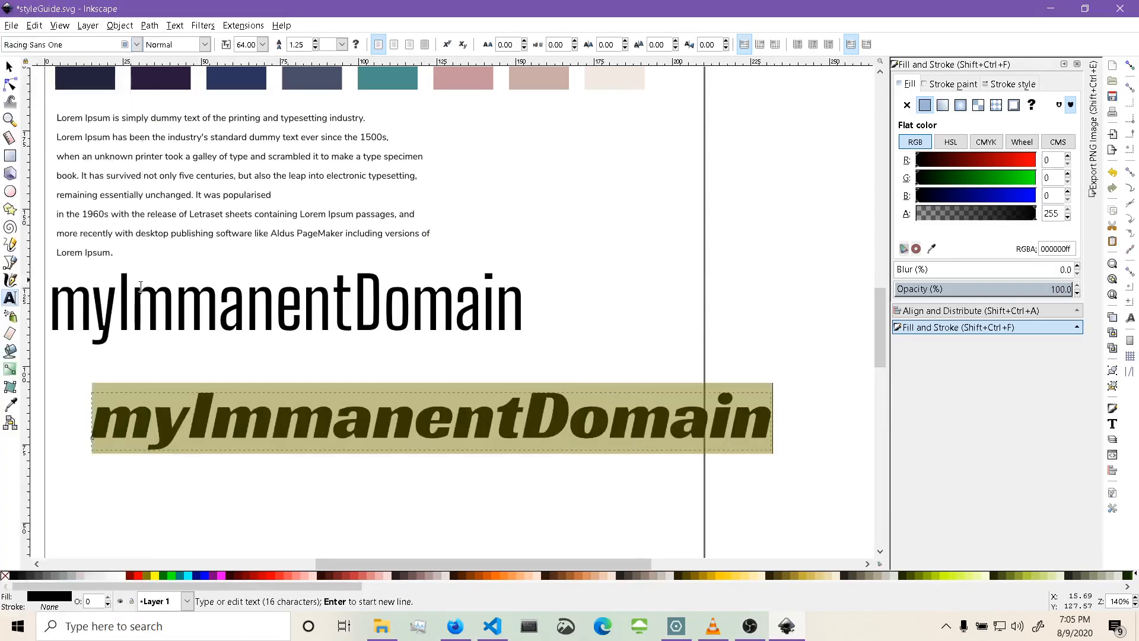
key(F1)
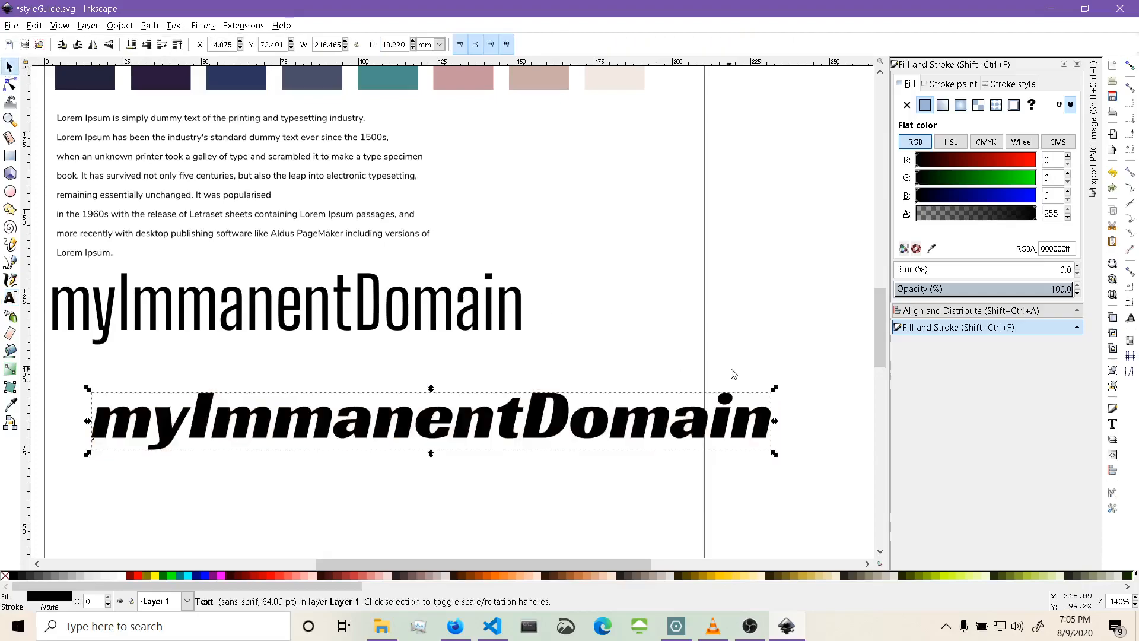
Scale the Racing Sans One title to about 187 mm wide and move it right under the Big Shoulders title.
drag(774, 389, 683, 396)
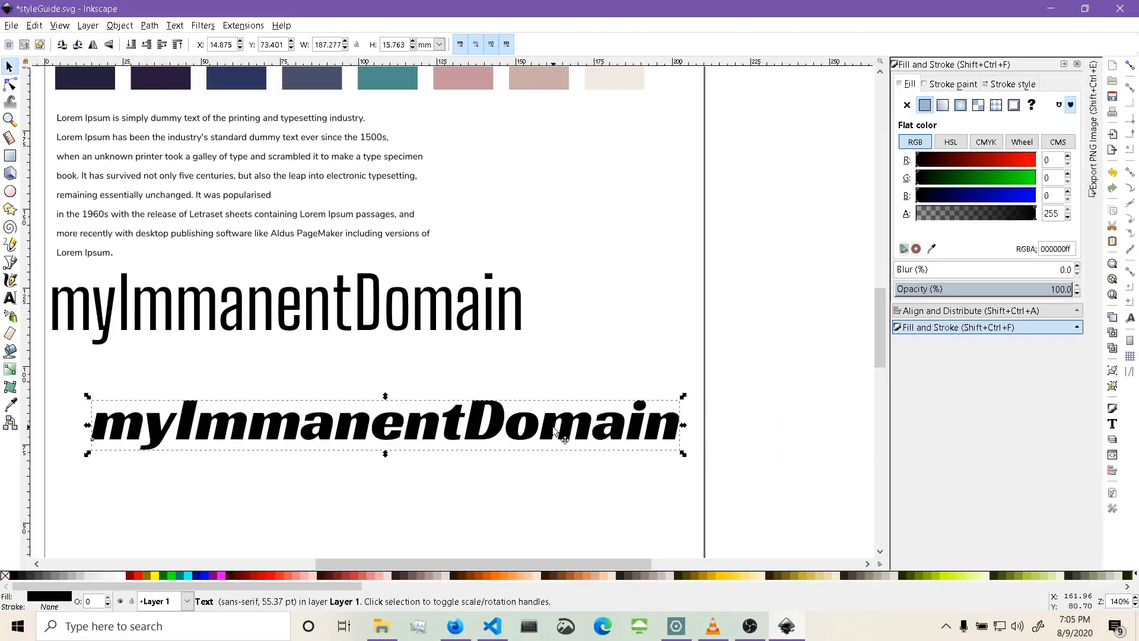
drag(554, 428, 490, 375)
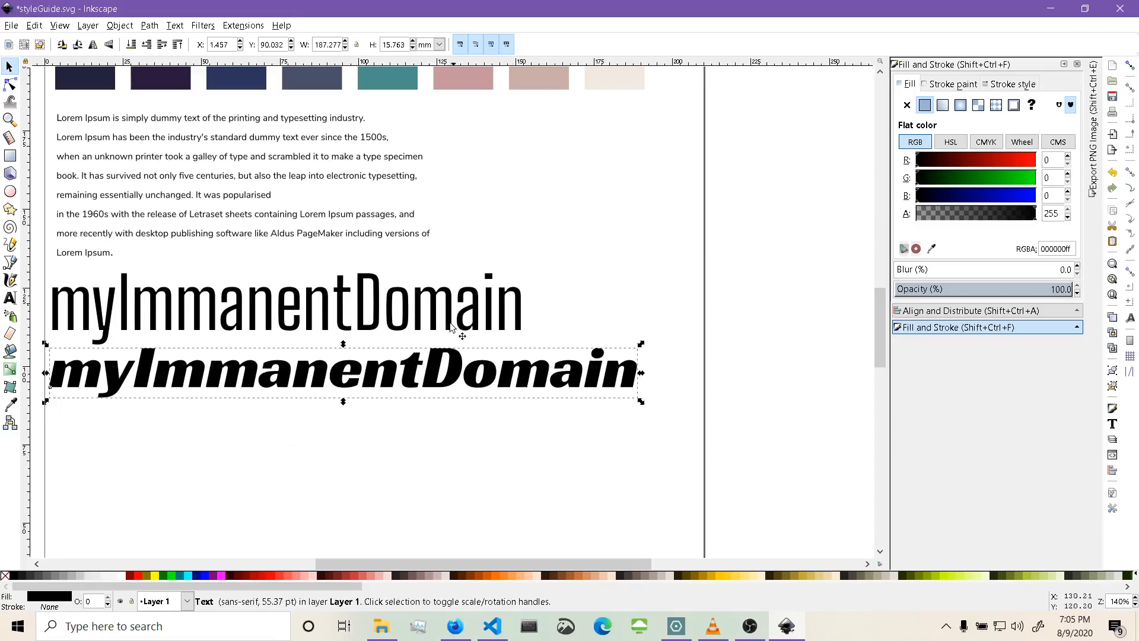
click(610, 253)
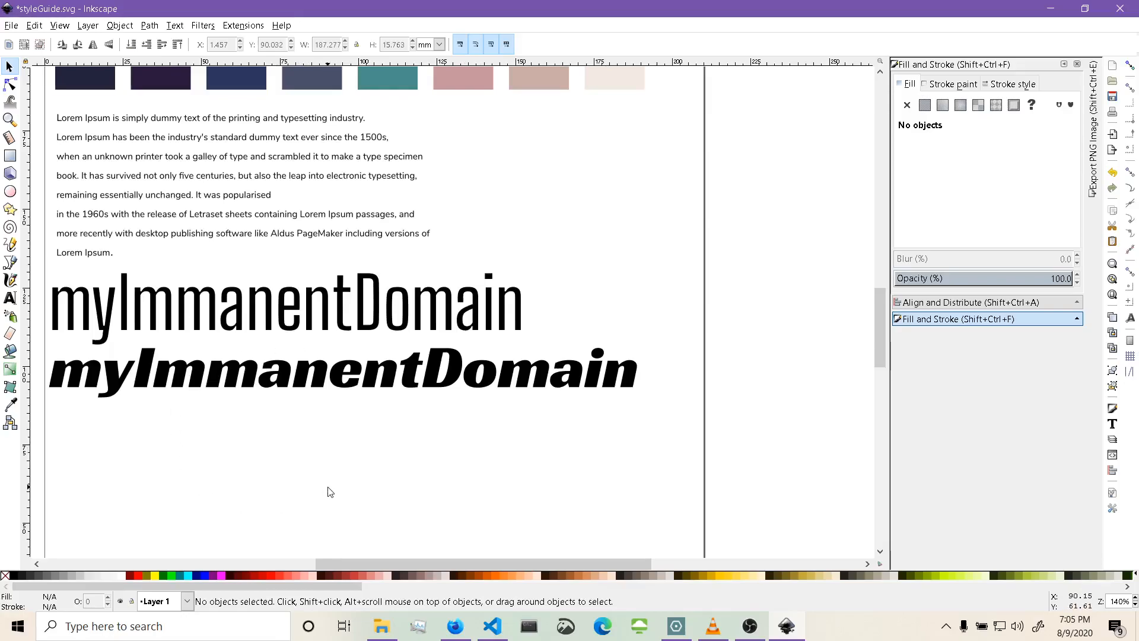
Shift the Big Shoulders Text title to the right so it sits centred under the paragraph.
scroll(674, 248, up, 6)
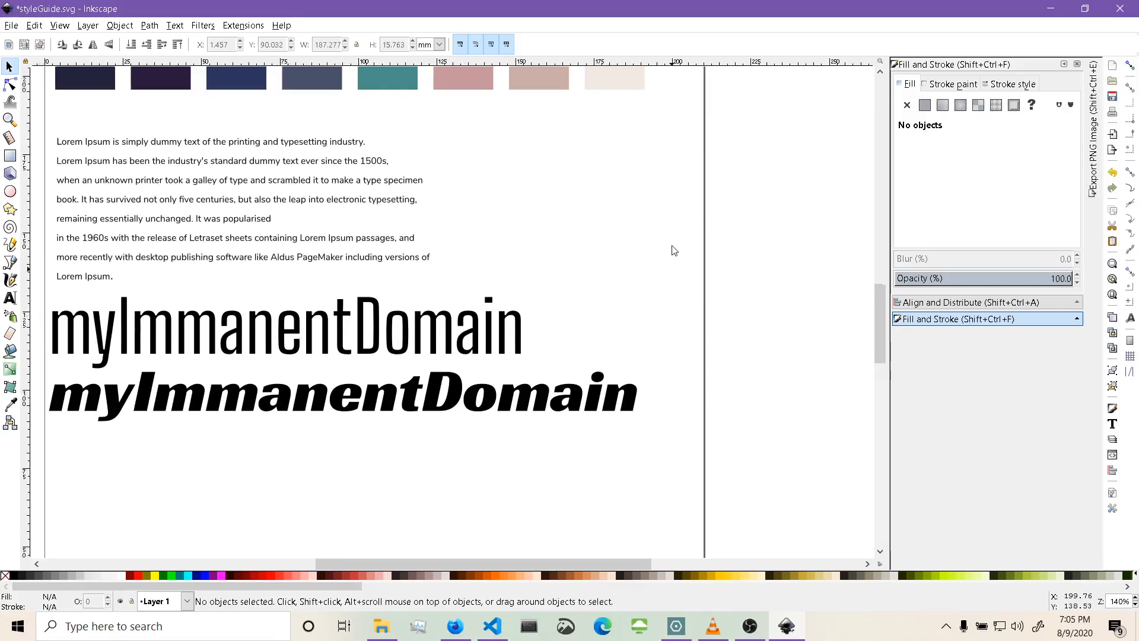
scroll(674, 250, up, 5)
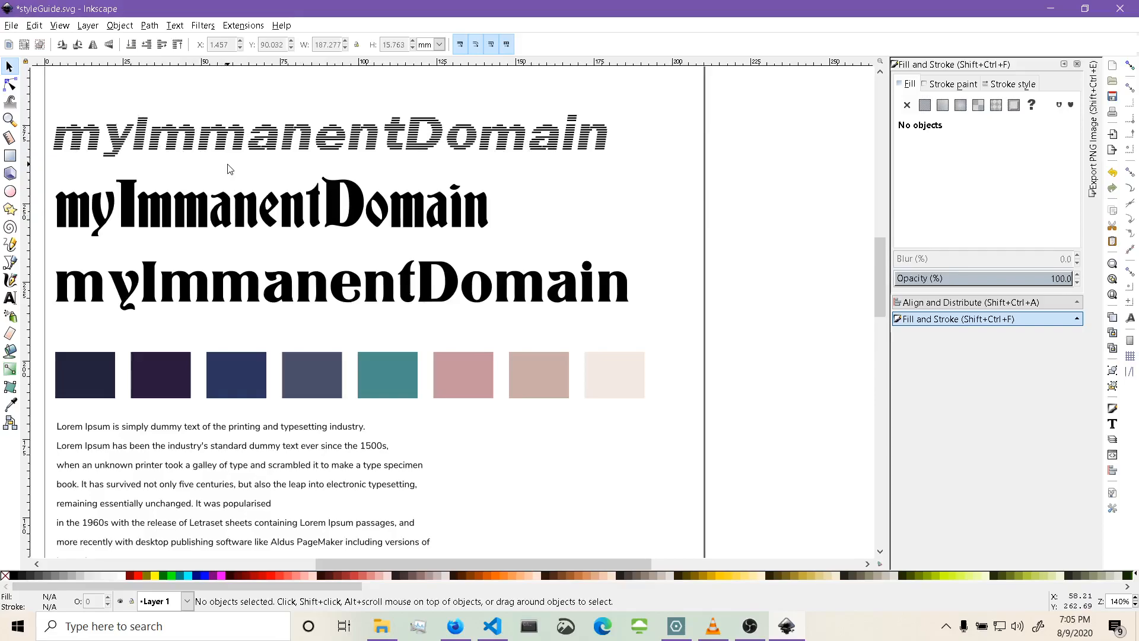
scroll(229, 169, down, 7)
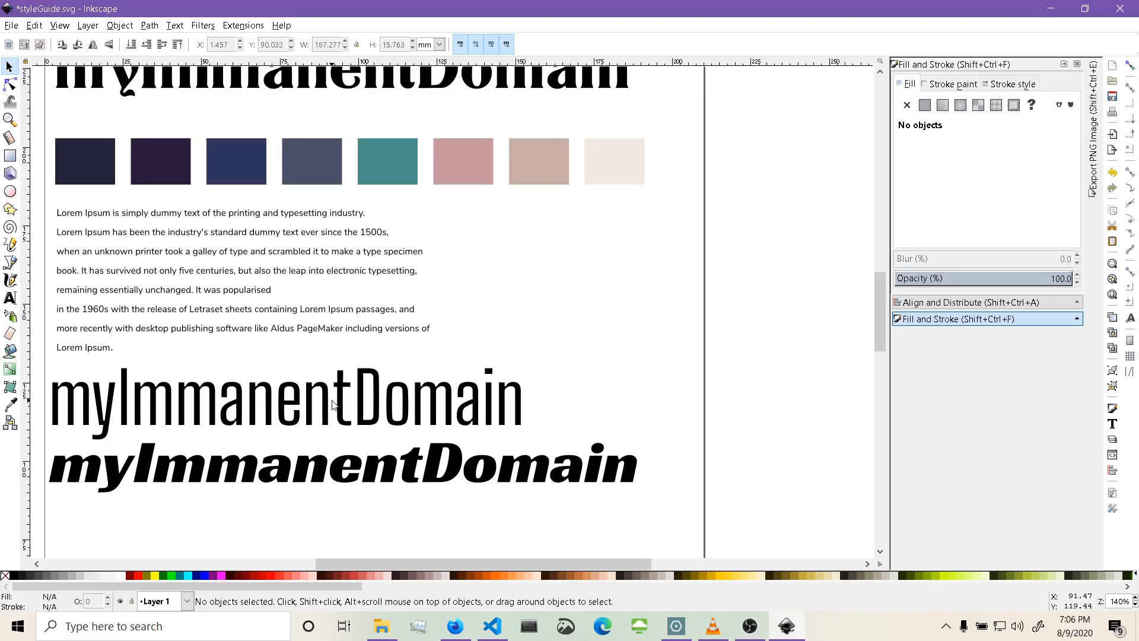
mouse_move(397, 394)
mouse_down()
mouse_move(683, 267)
mouse_move(718, 232)
mouse_move(703, 268)
mouse_move(454, 391)
mouse_move(427, 393)
mouse_up()
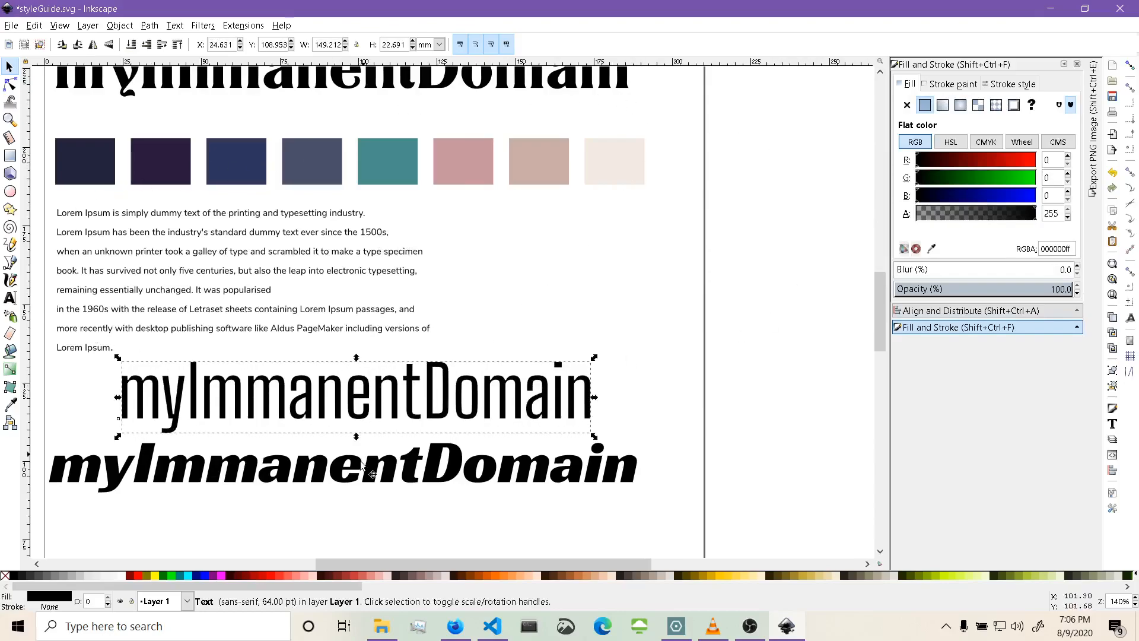
Delete the Racing Sans One title and the striped title at the top of the page.
click(375, 475)
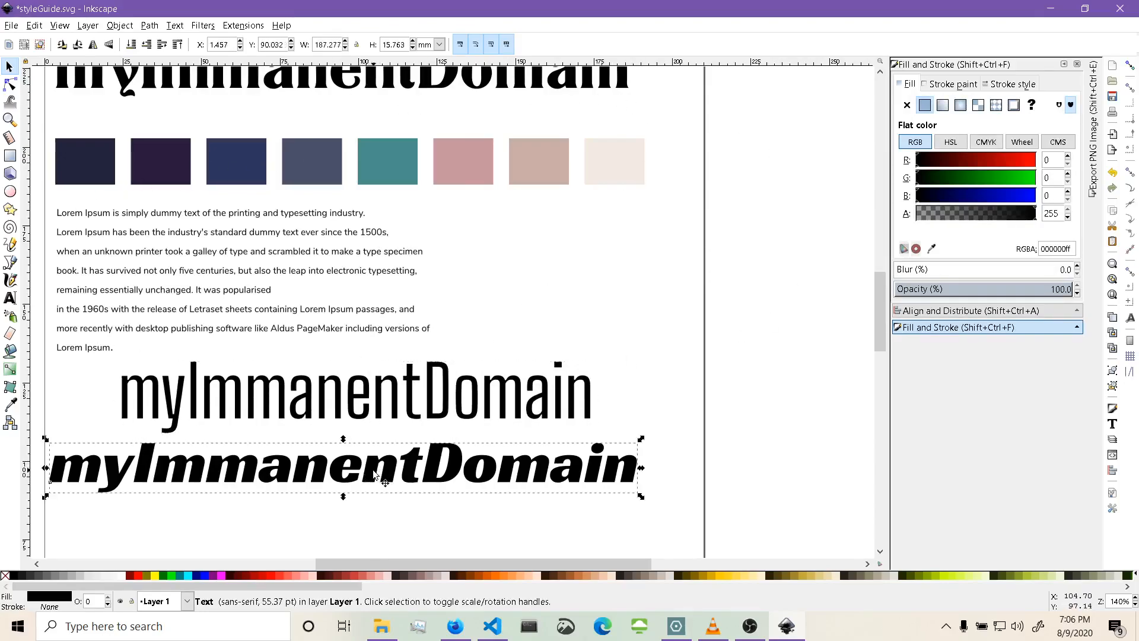
key(Delete)
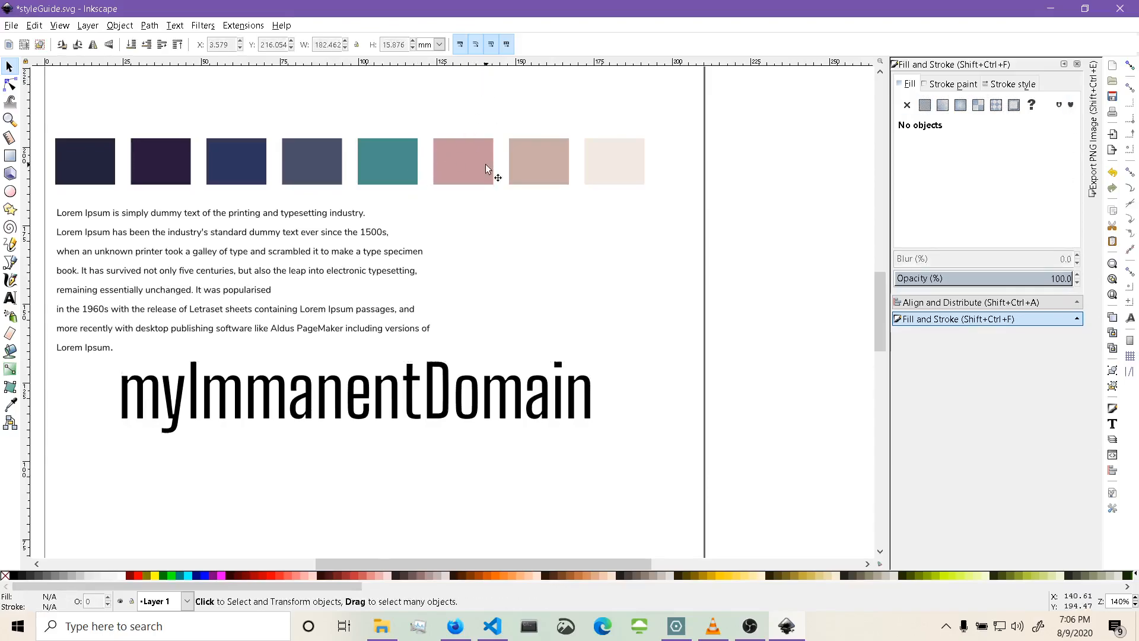
scroll(485, 169, up, 10)
click(461, 157)
key(Delete)
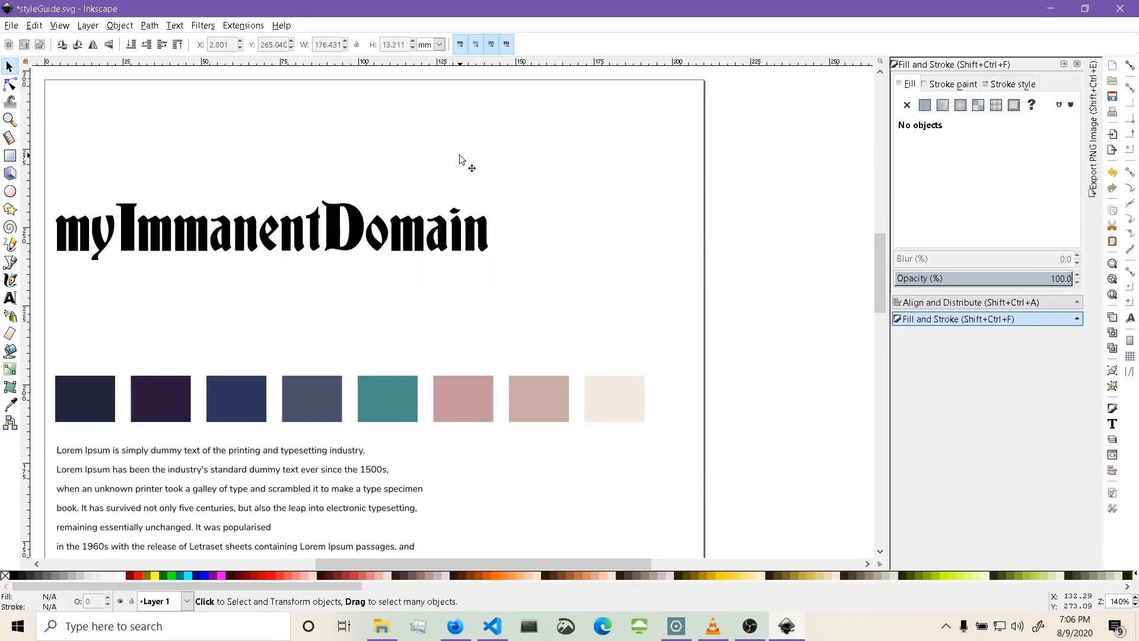
Delete the blackletter title and move the Big Shoulders title up to the top of the page.
click(424, 240)
key(Delete)
scroll(415, 300, down, 3)
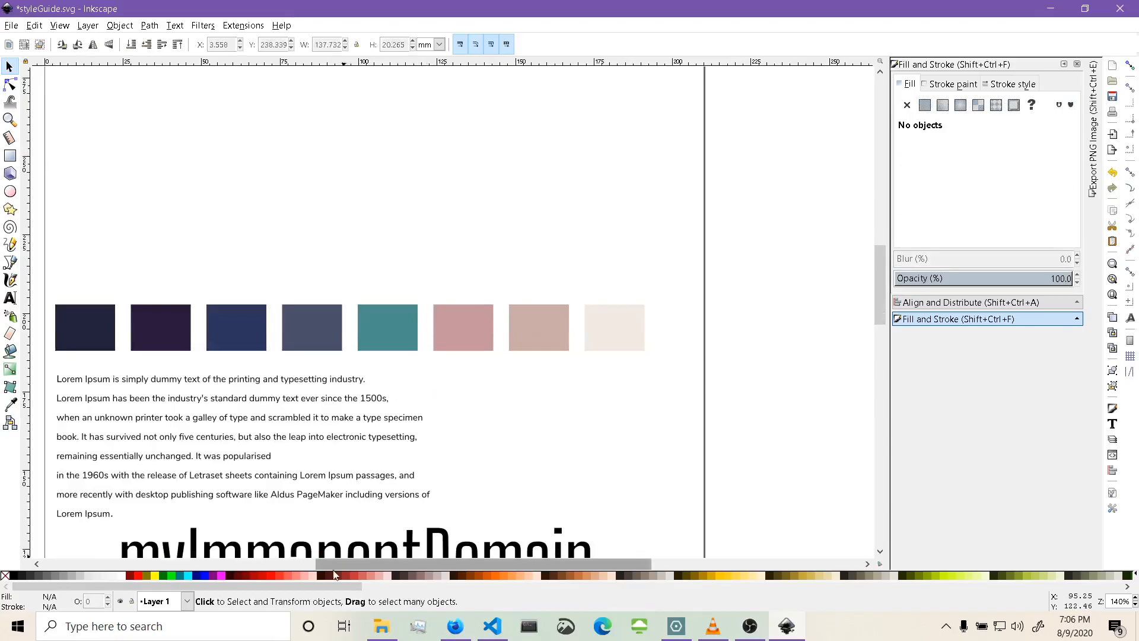
drag(439, 543, 359, 102)
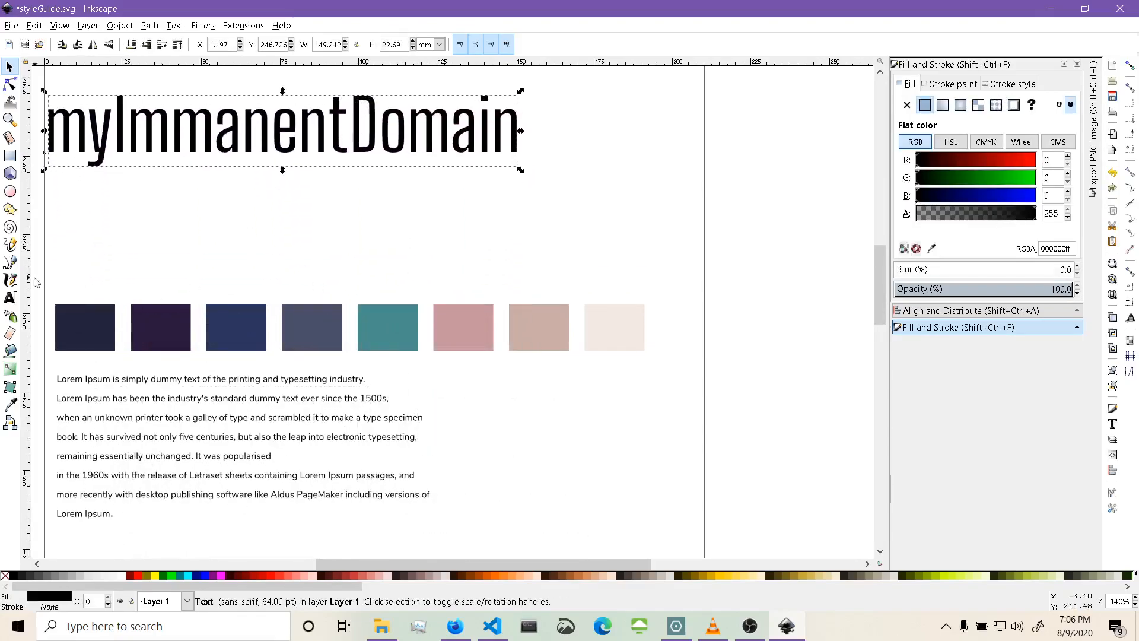
Rearrange the layout so the paragraph sits directly under the title and the colour palette directly under the paragraph.
mouse_move(39, 282)
mouse_down()
mouse_move(646, 315)
mouse_move(675, 366)
mouse_up()
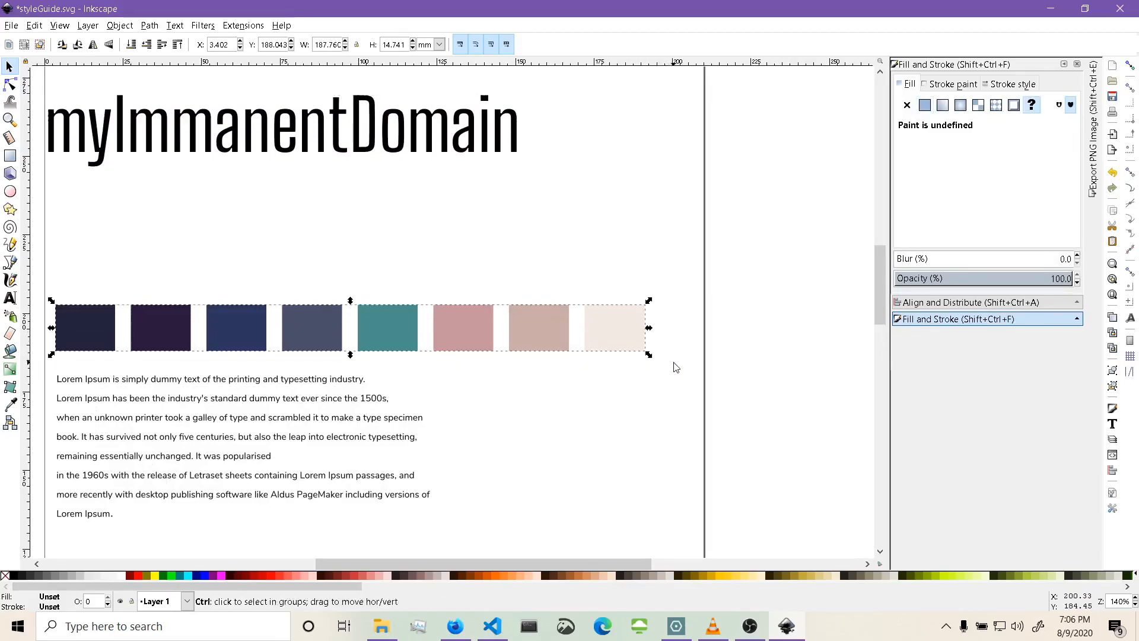
drag(402, 332, 440, 547)
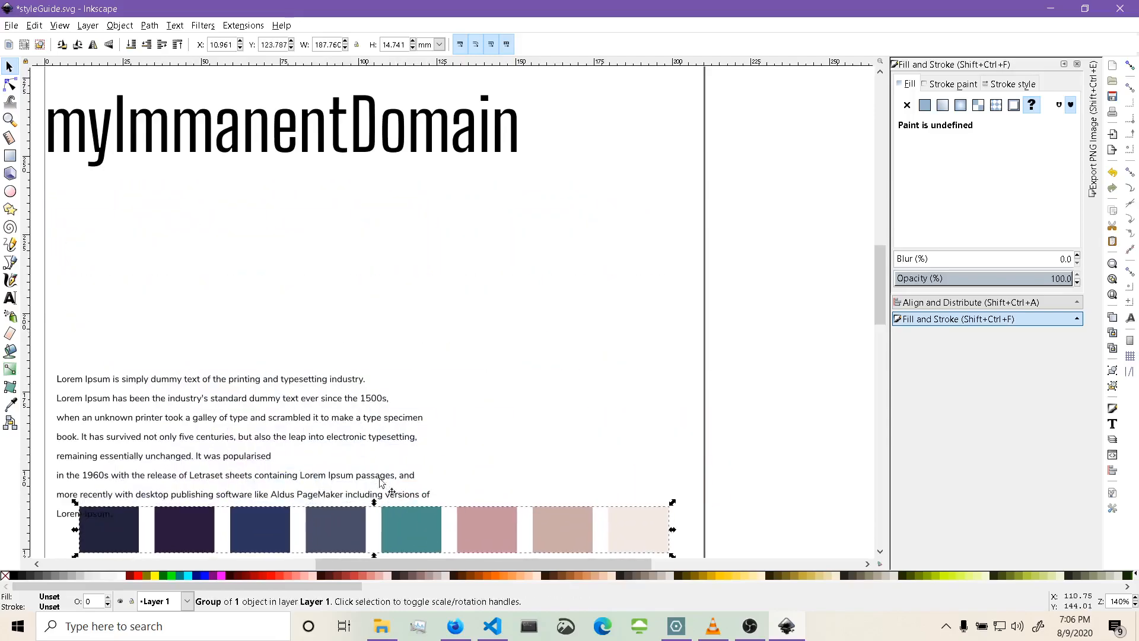
click(367, 206)
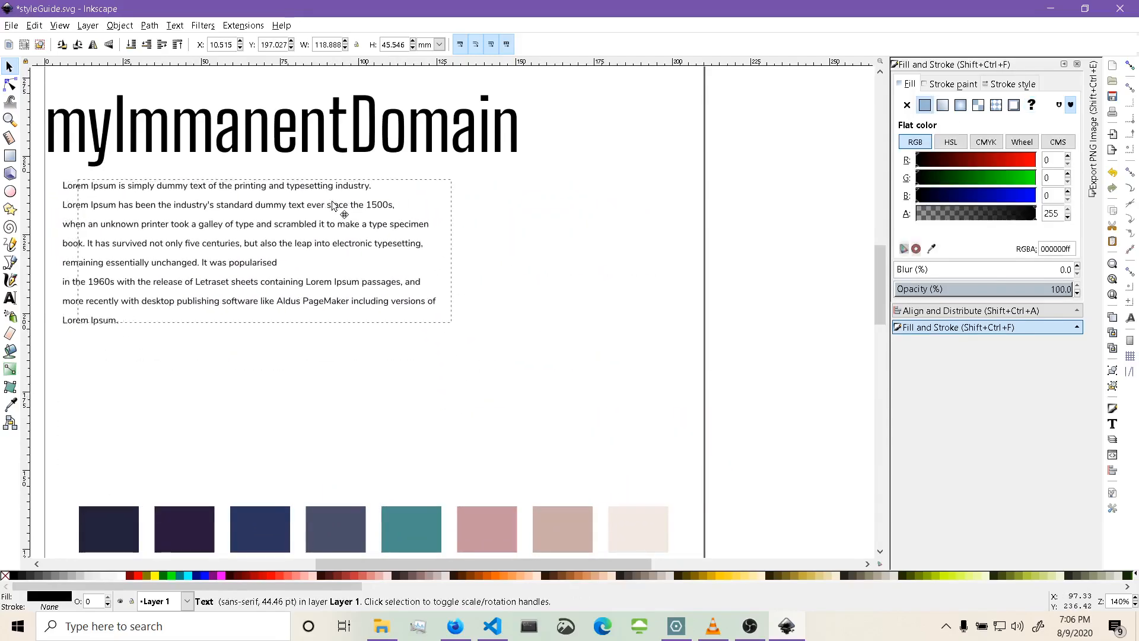
drag(324, 204, 321, 205)
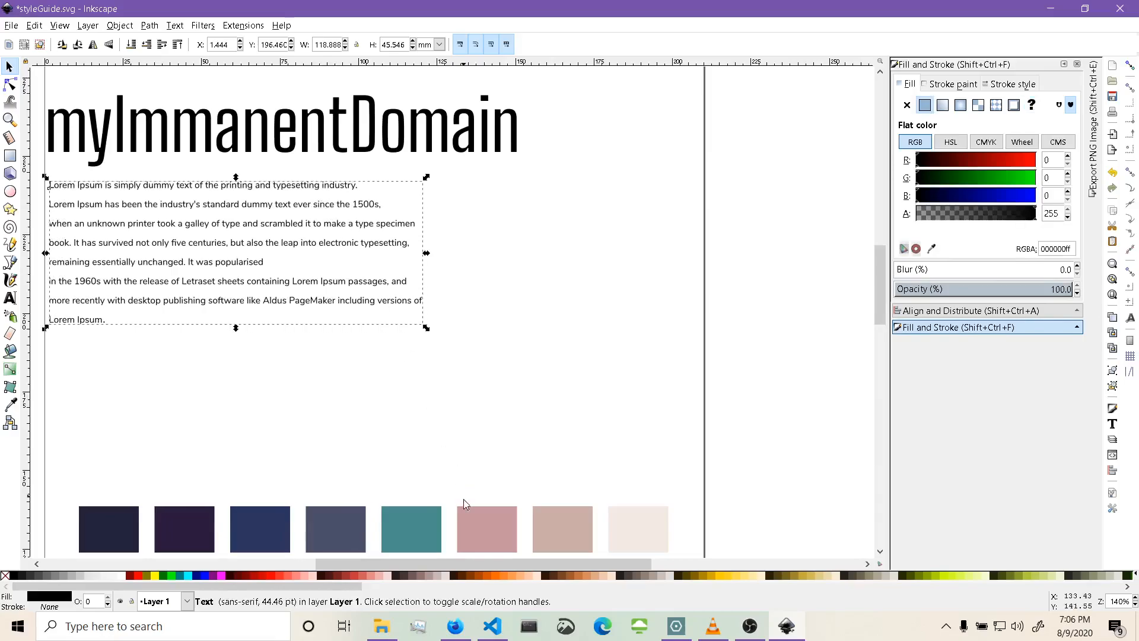
mouse_move(426, 522)
mouse_down()
mouse_move(421, 390)
mouse_move(387, 358)
mouse_up()
click(717, 239)
scroll(718, 239, up, 3)
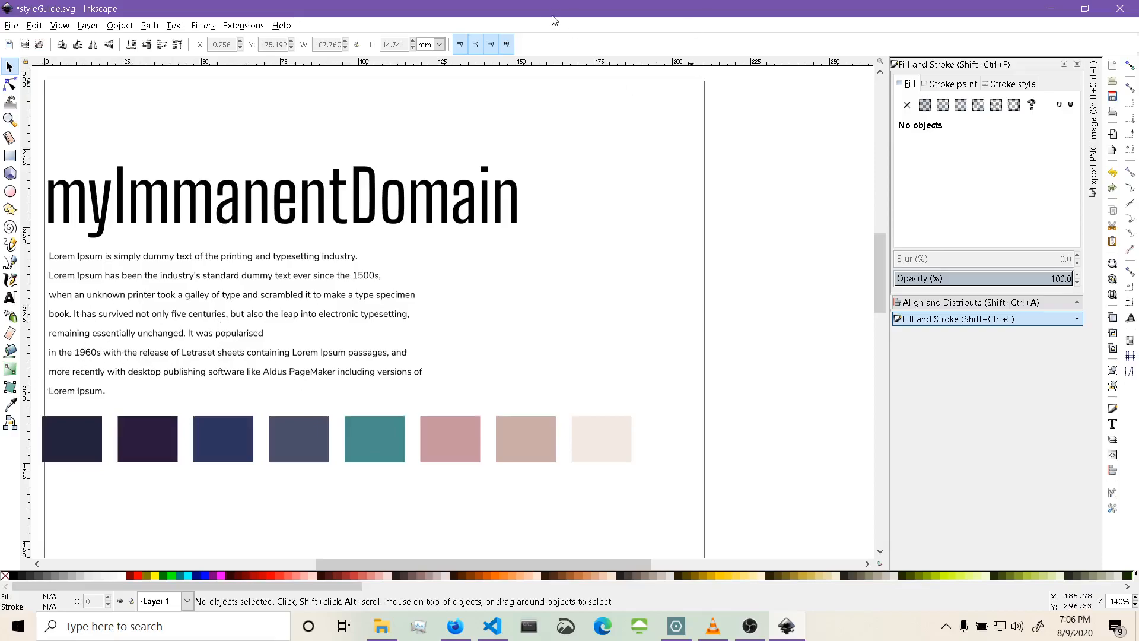
key(super+d)
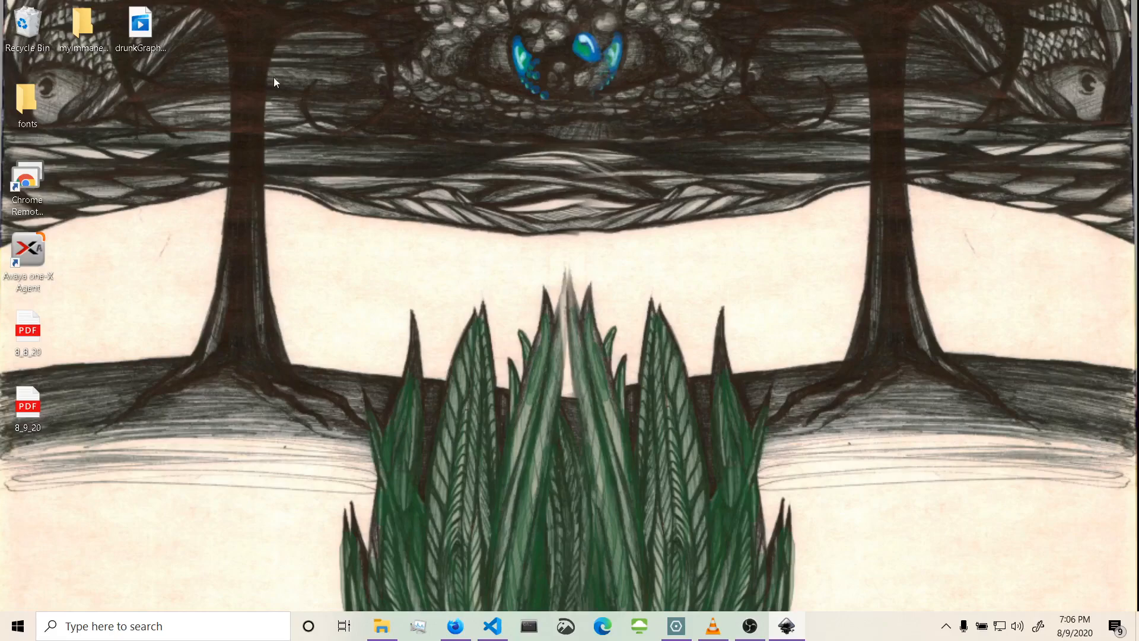
click(463, 632)
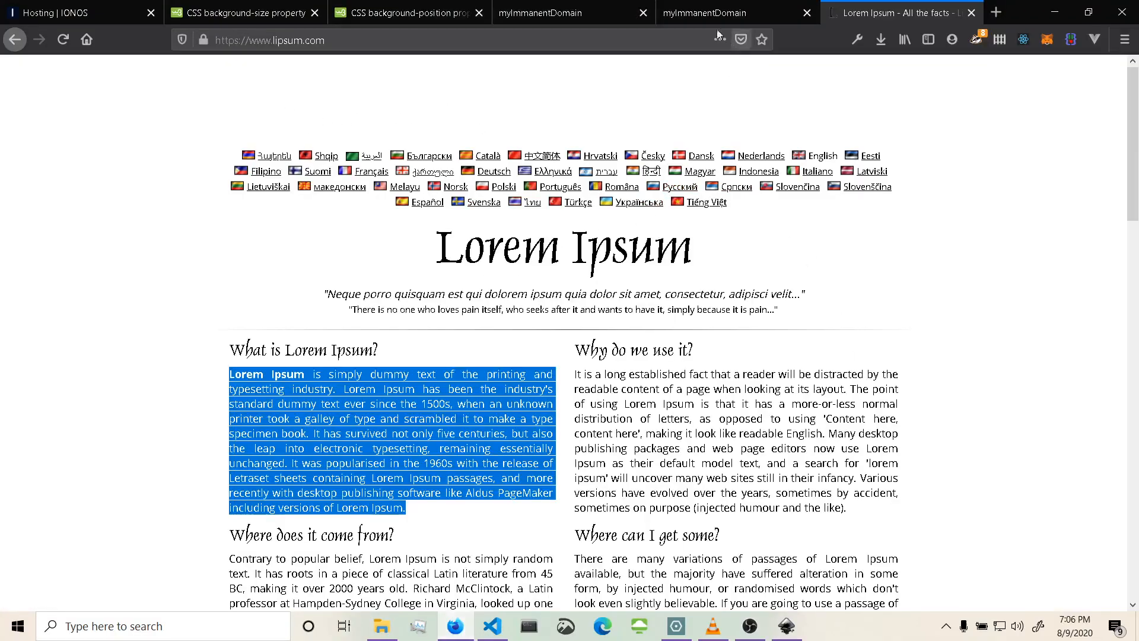
click(699, 16)
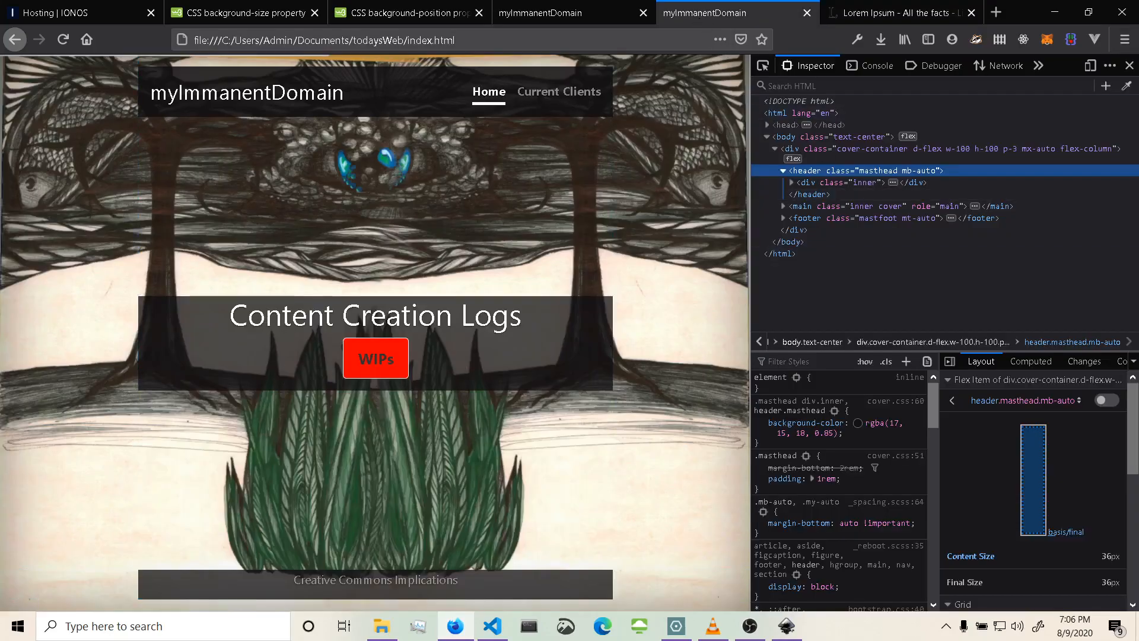
click(787, 626)
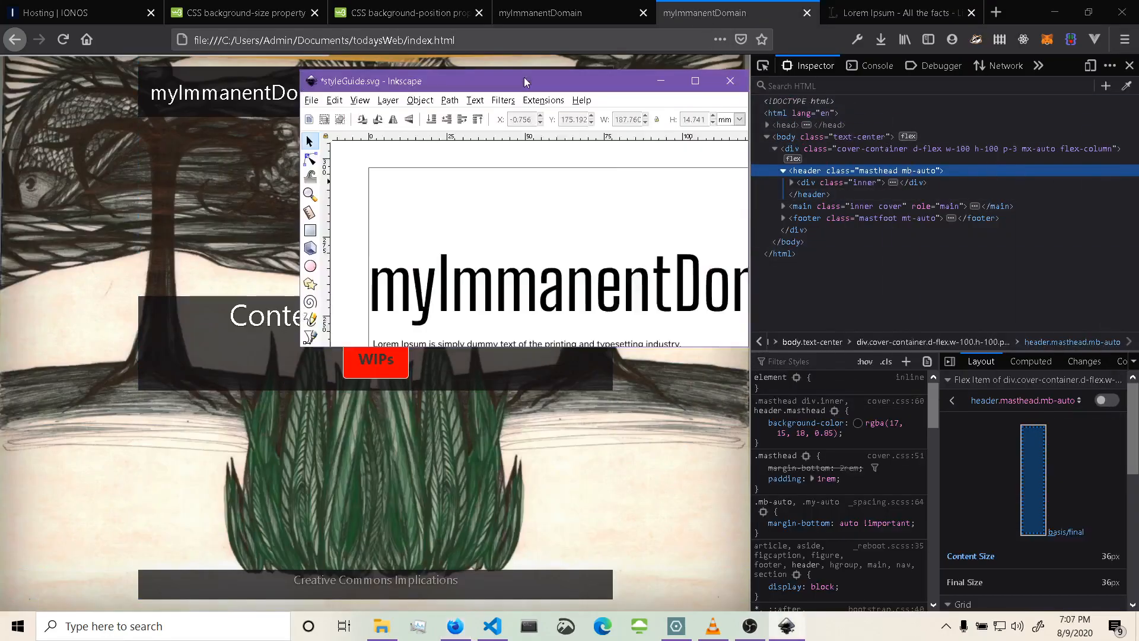
click(695, 81)
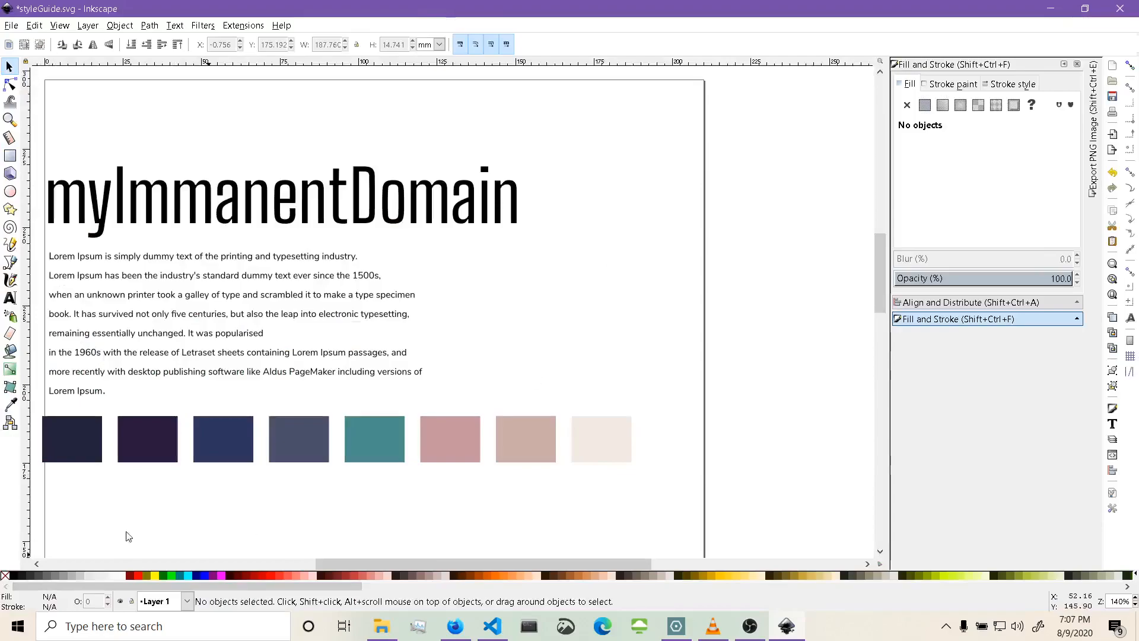
Ungroup the colour palette until its eight swatches are separate rectangles.
click(78, 455)
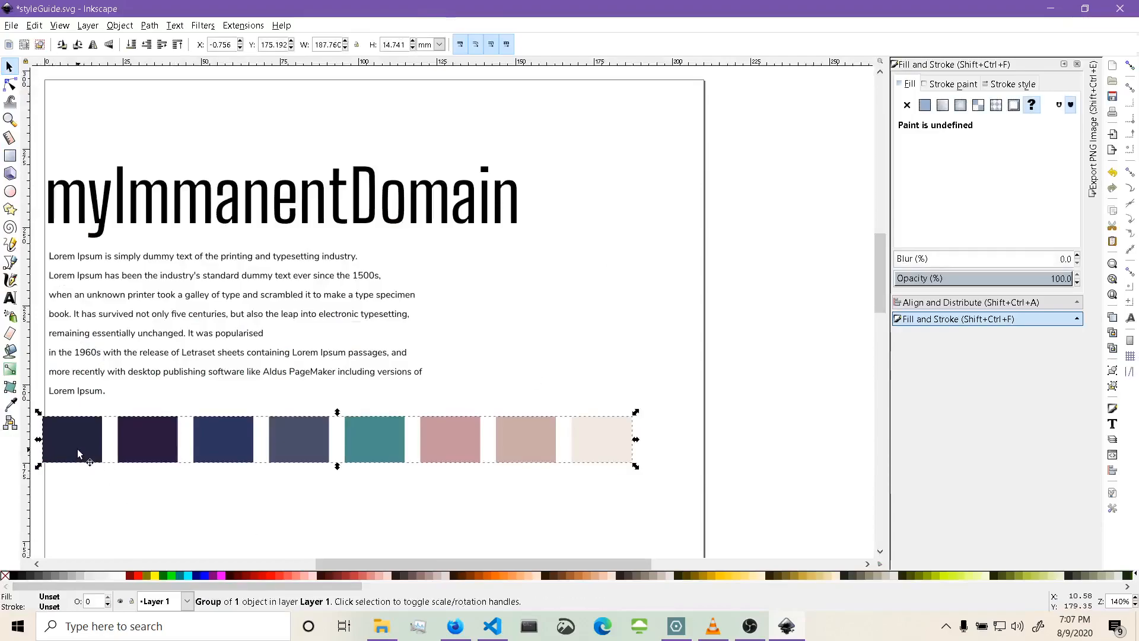
key(ctrl+shift+g)
click(110, 514)
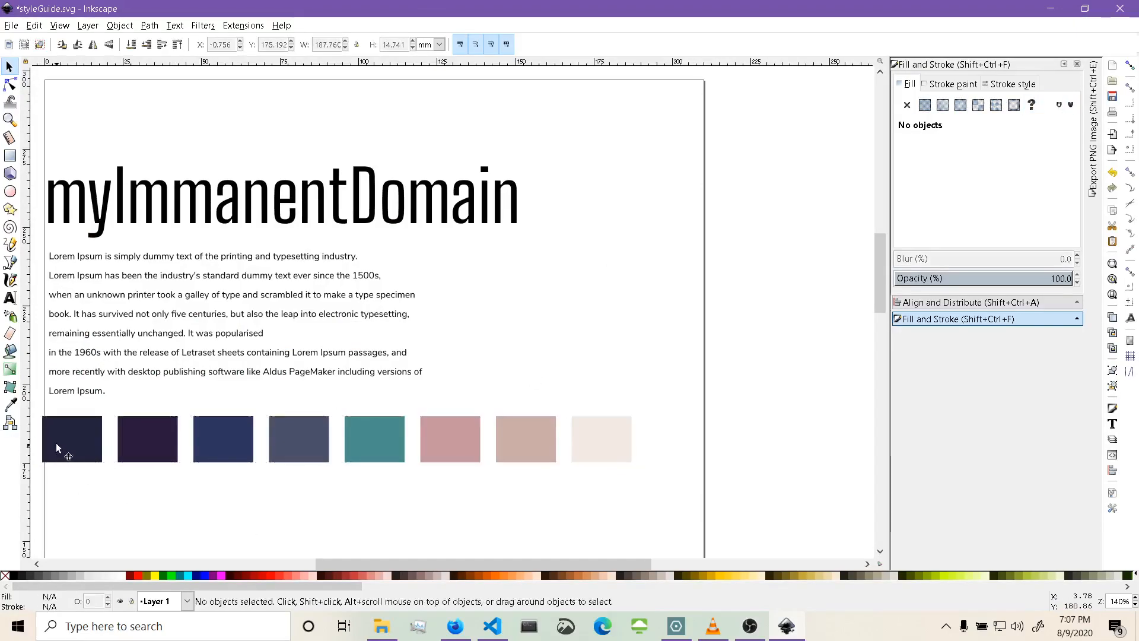
click(56, 443)
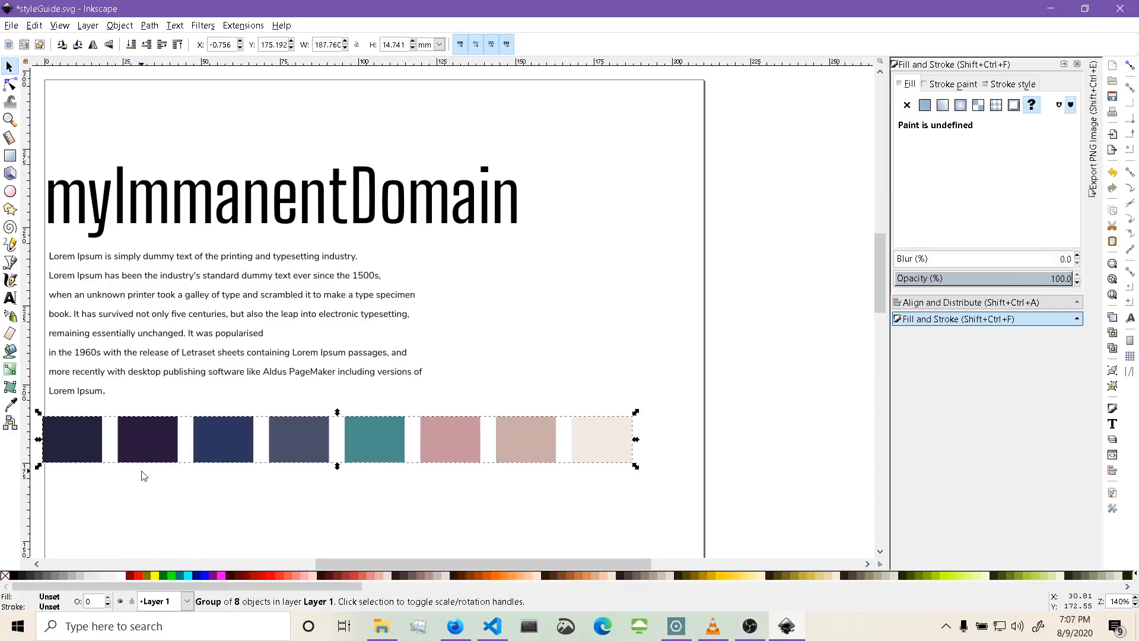
key(ctrl+shift+g)
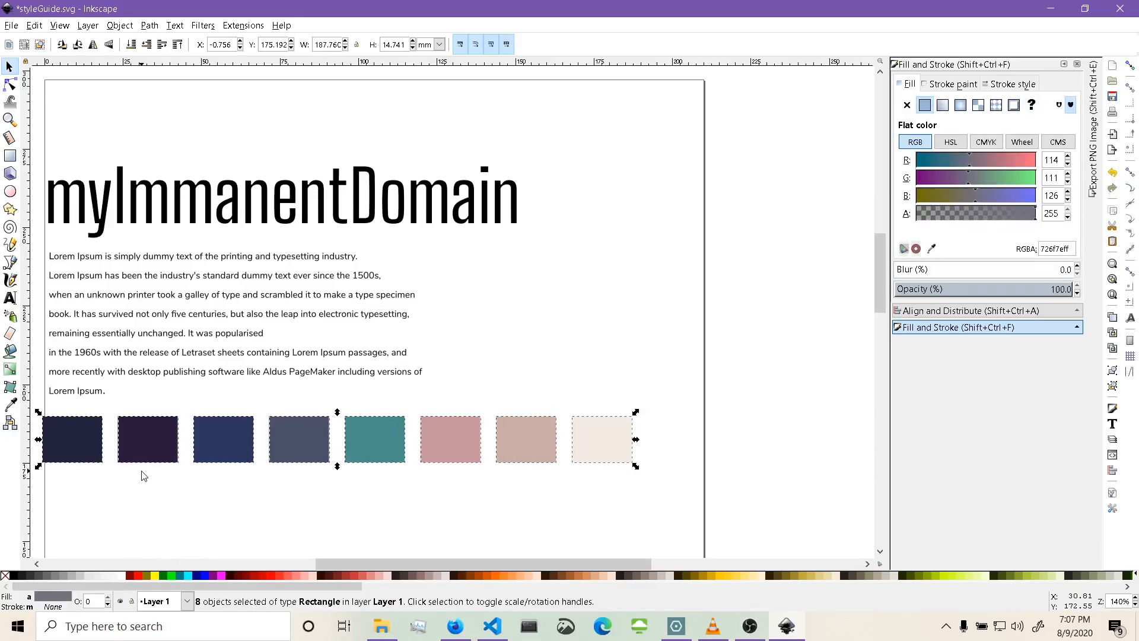
click(143, 475)
Label the first swatch with its hex code 22223b as white text scaled to fit inside it.
click(90, 450)
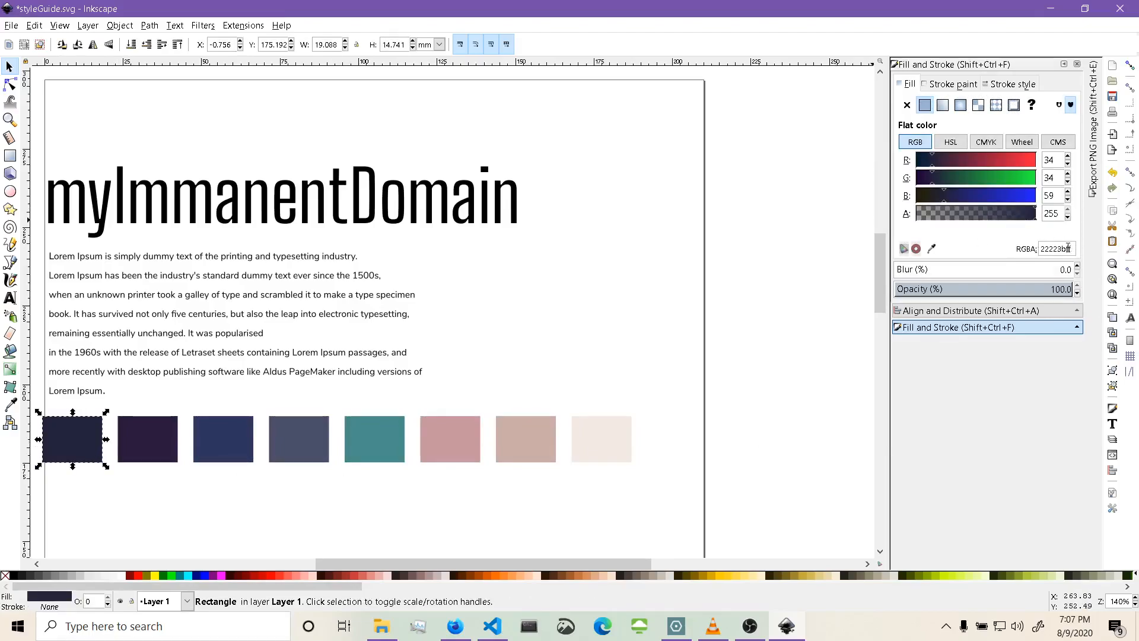
drag(1042, 249, 1066, 249)
key(ctrl+c)
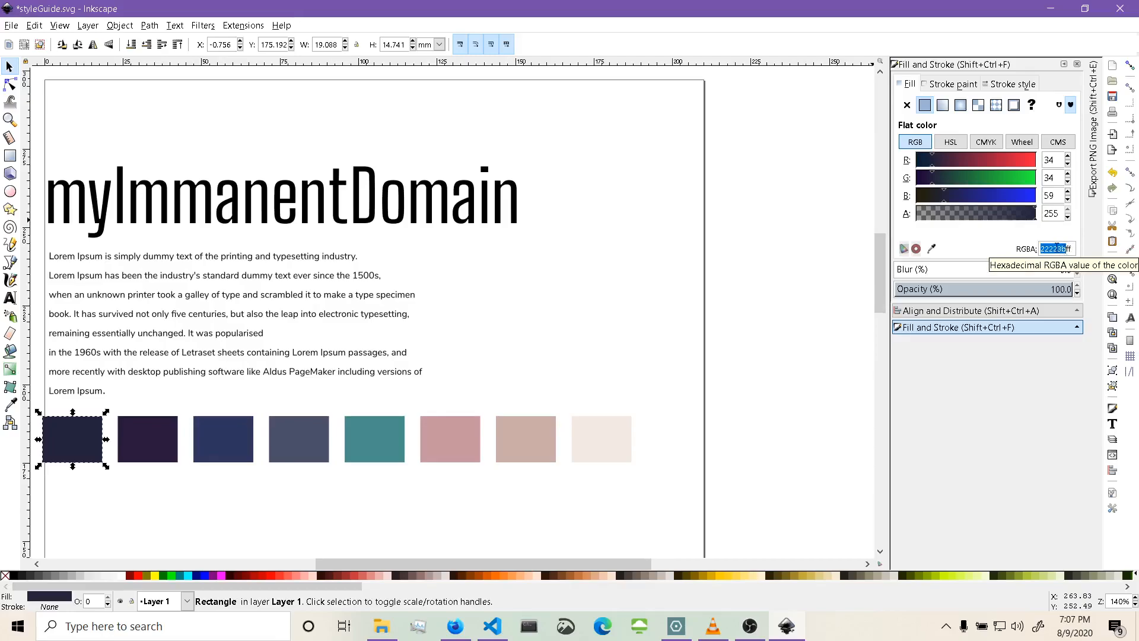
click(11, 299)
click(564, 300)
key(ctrl+v)
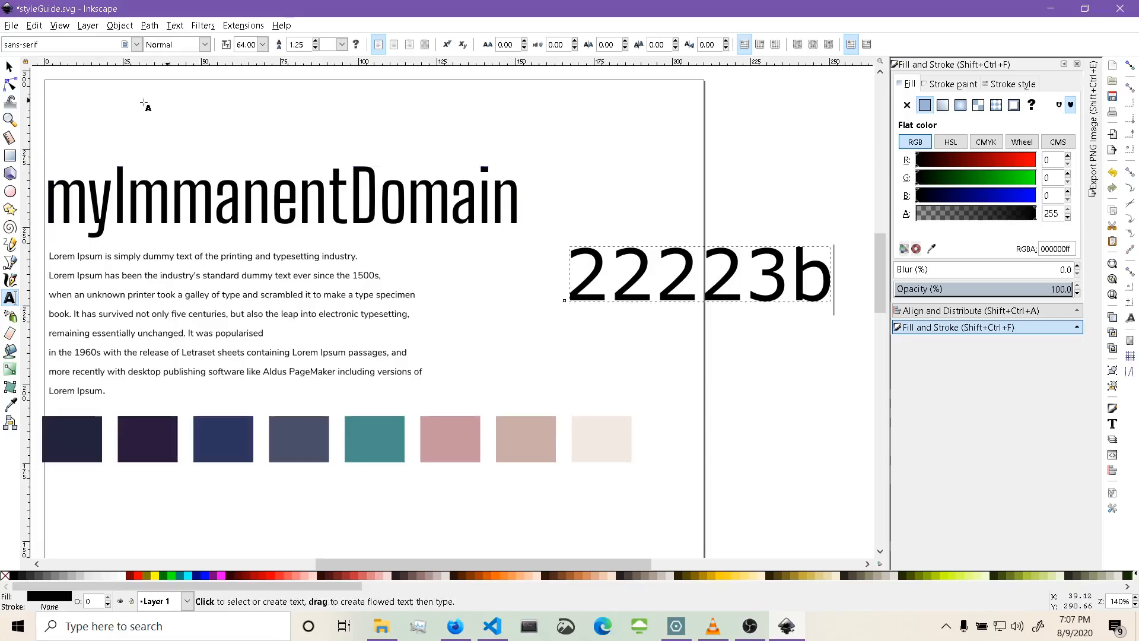
click(9, 66)
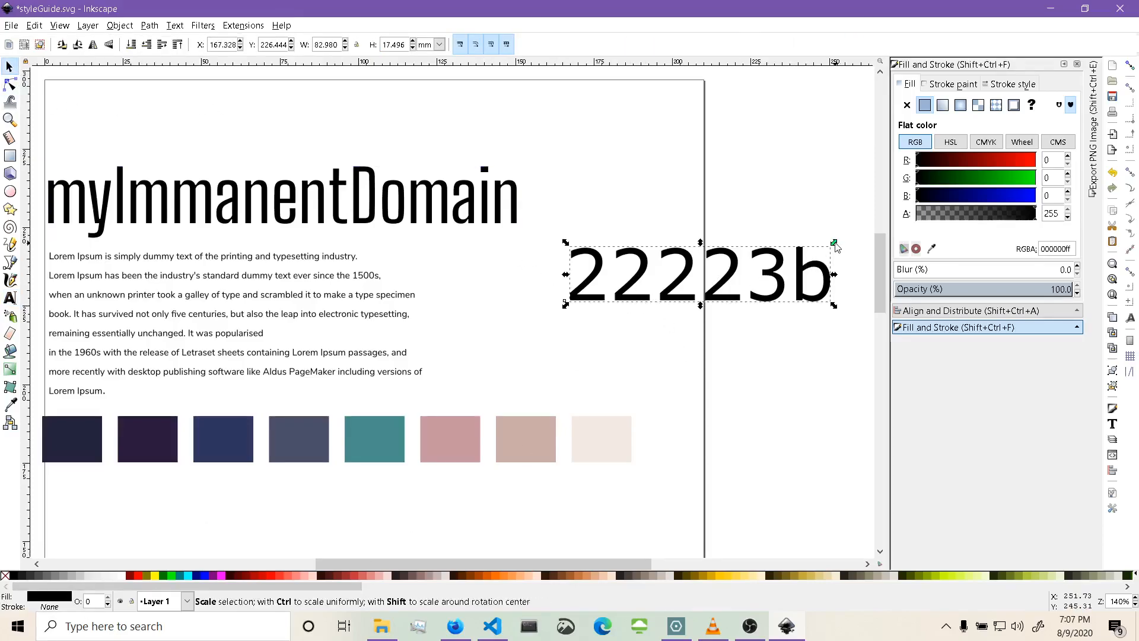
drag(834, 242, 93, 440)
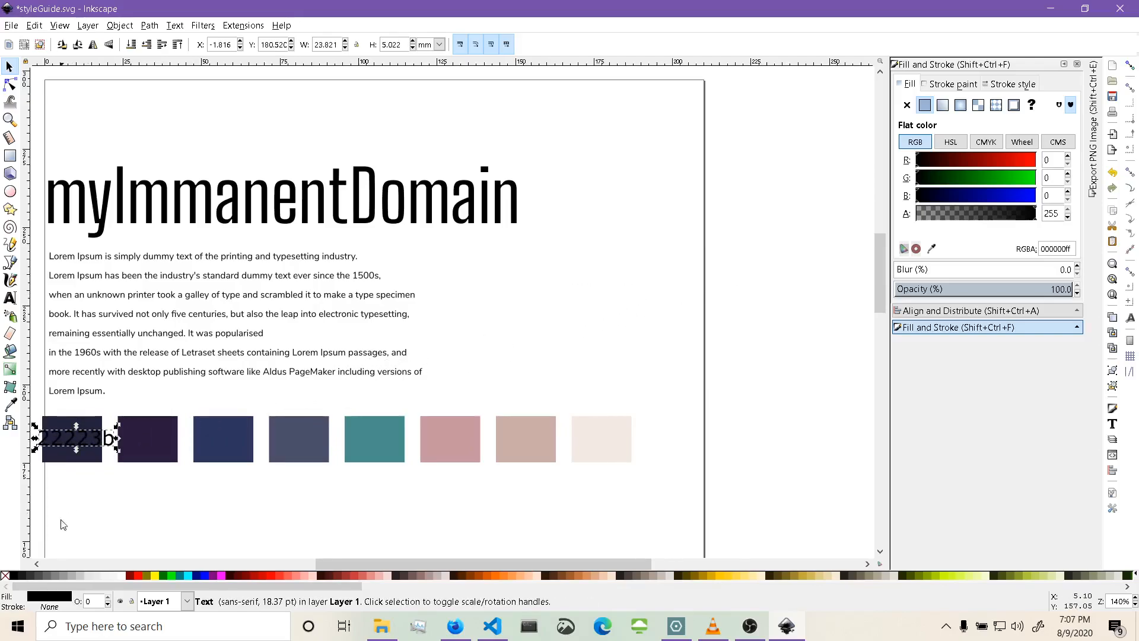
click(121, 575)
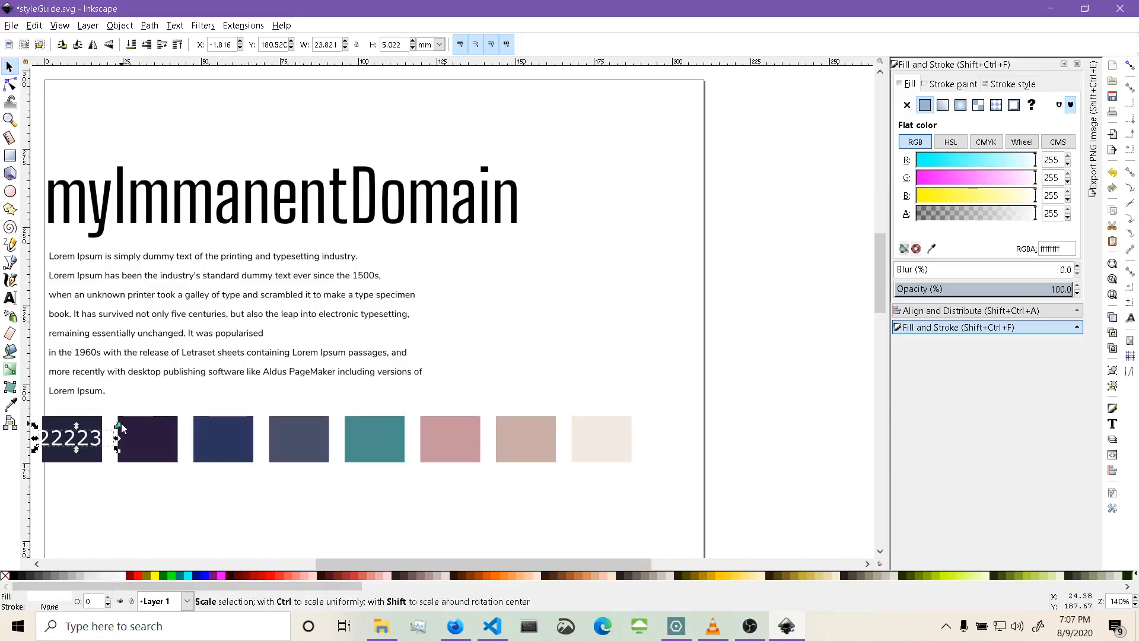
drag(119, 428, 96, 443)
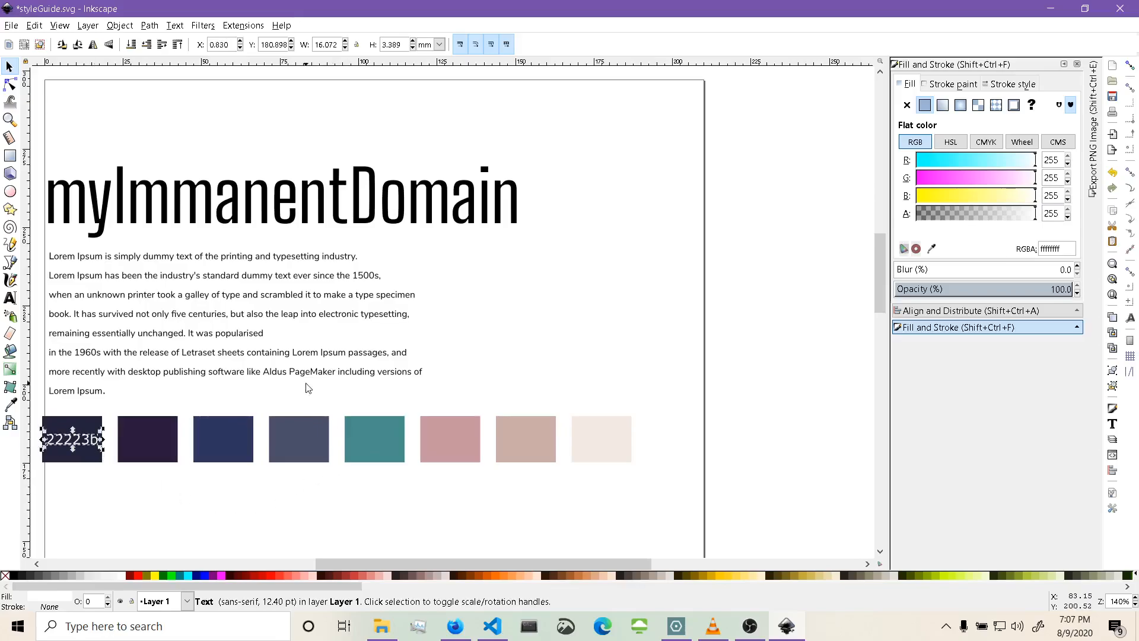
click(316, 402)
Label the second swatch with its hex code 2b193d as white text scaled to fit inside it.
click(162, 446)
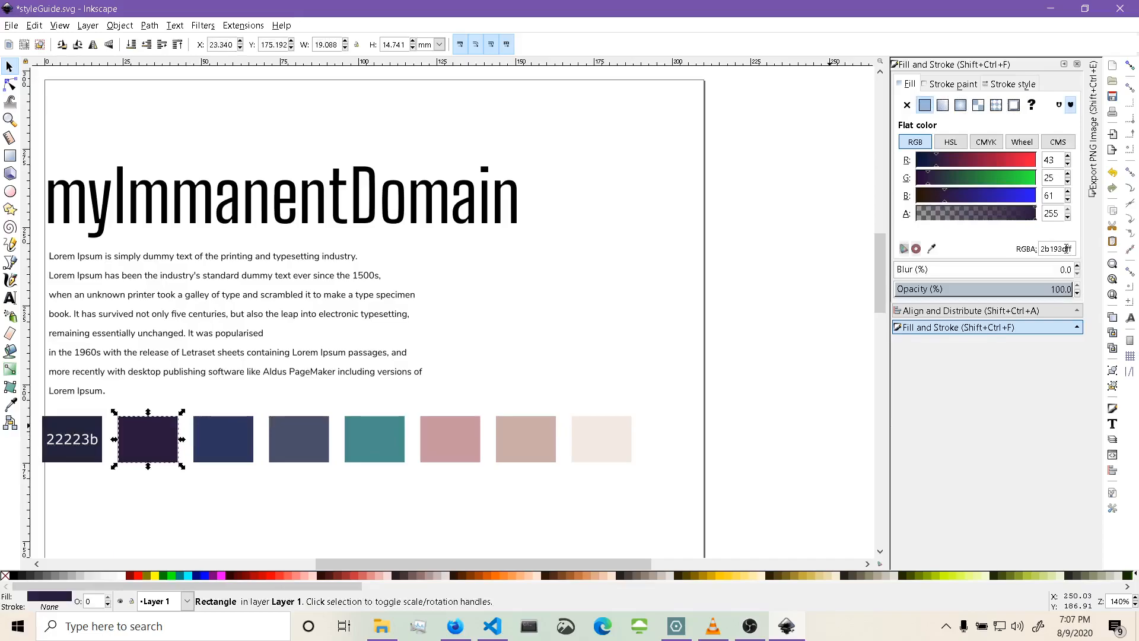
drag(1063, 249, 1040, 248)
key(ctrl+c)
click(627, 350)
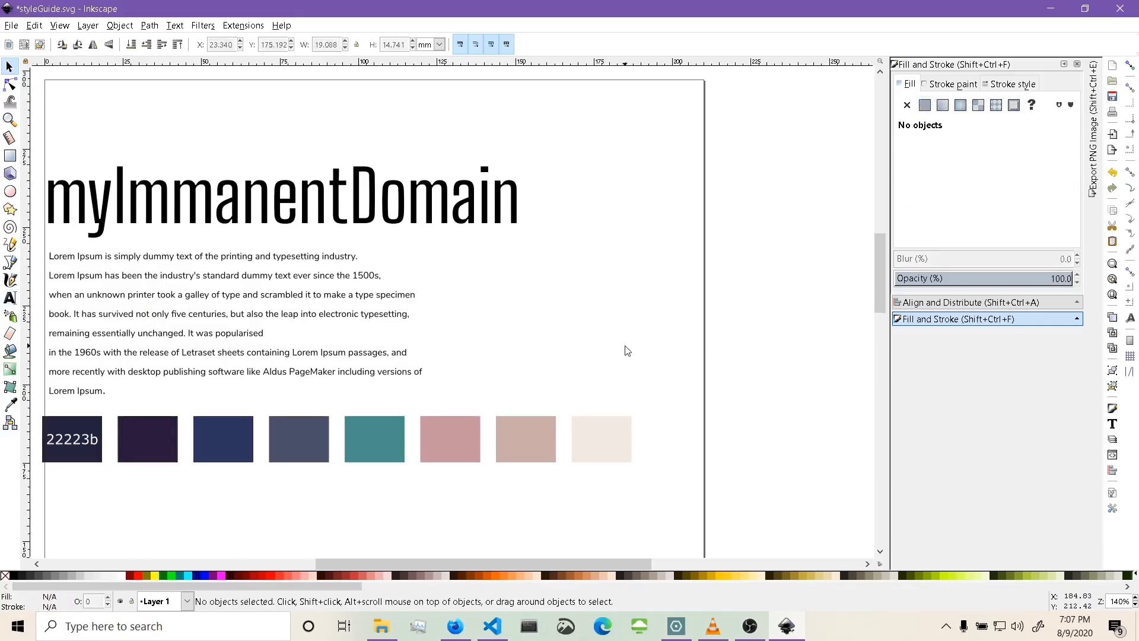
key(F8)
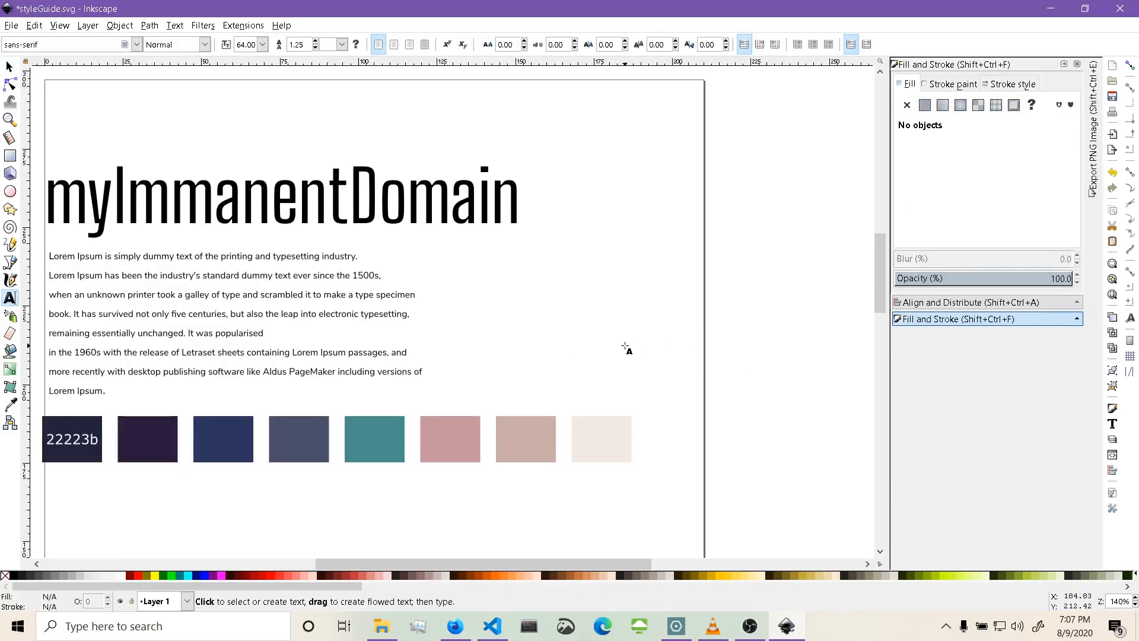
click(625, 347)
key(ctrl+v)
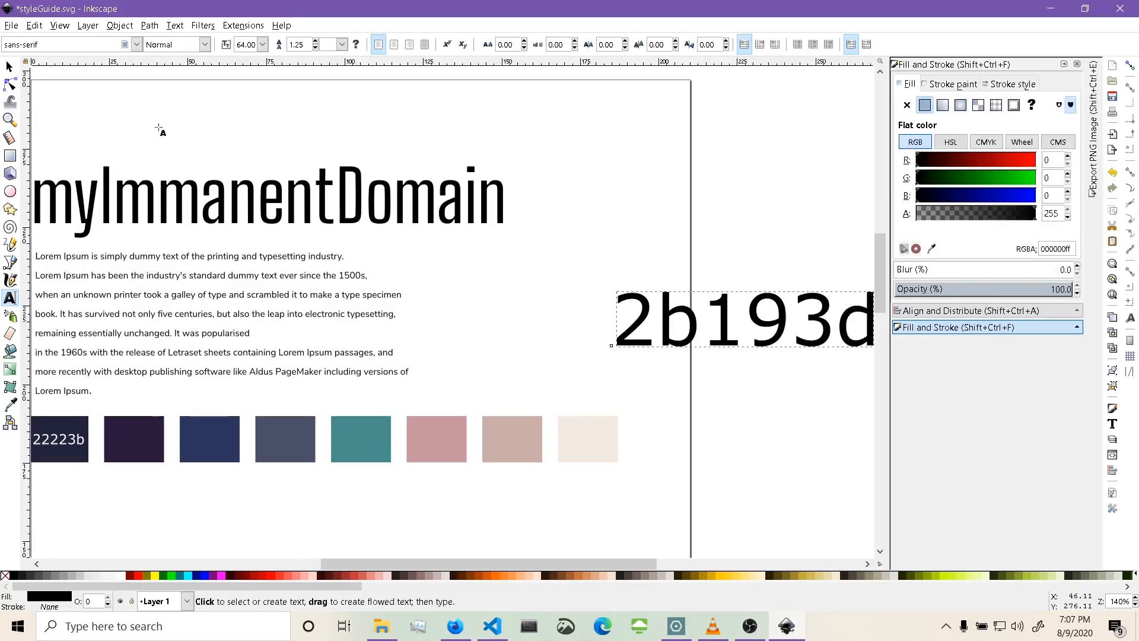
click(9, 66)
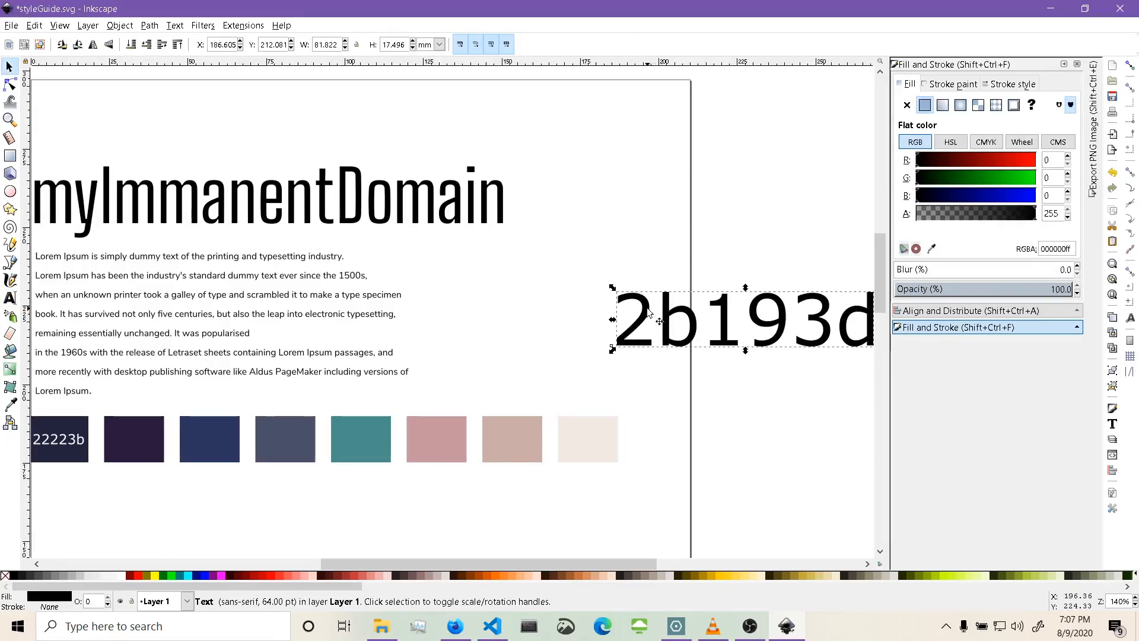
drag(649, 311, 133, 444)
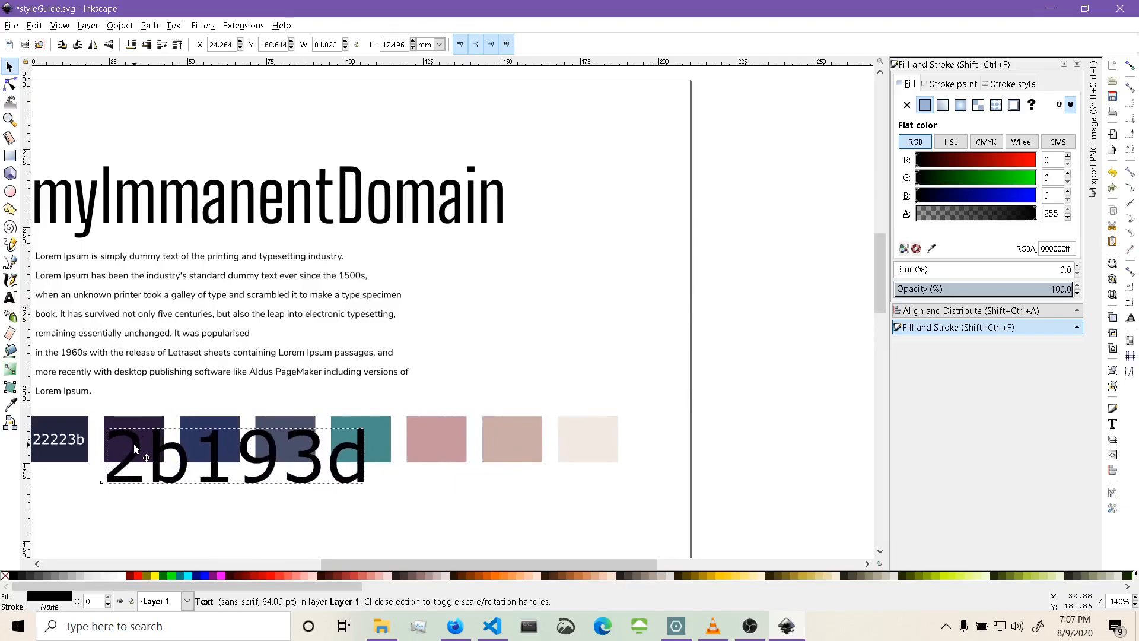
drag(367, 485, 190, 444)
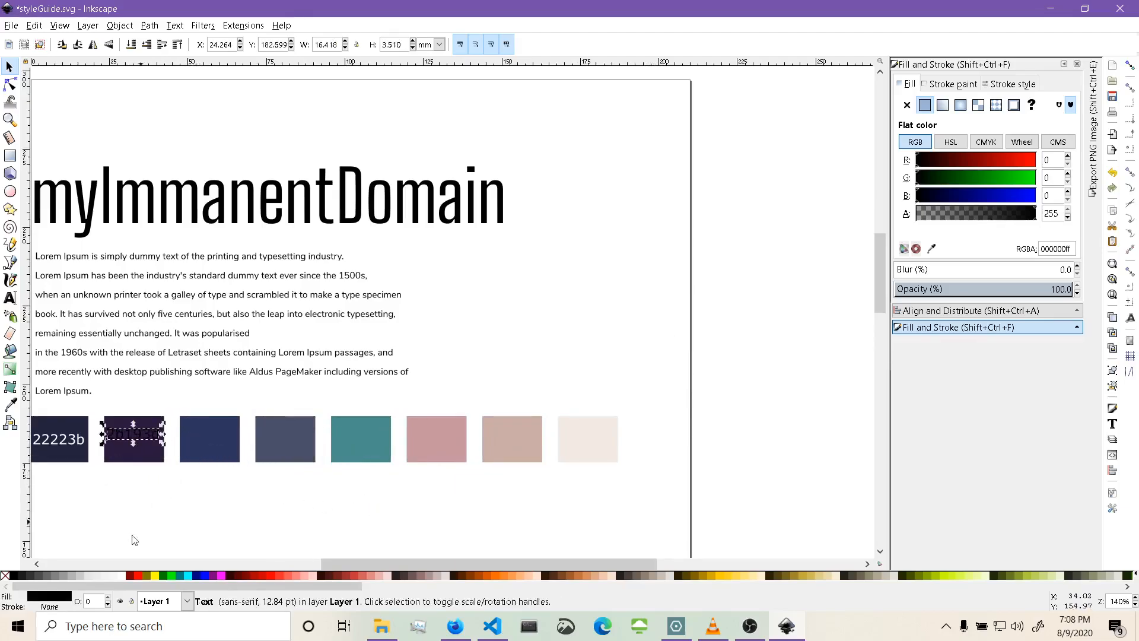
click(123, 578)
Label the third swatch with its hex code 2c365ef as white text scaled to fit inside it.
click(212, 460)
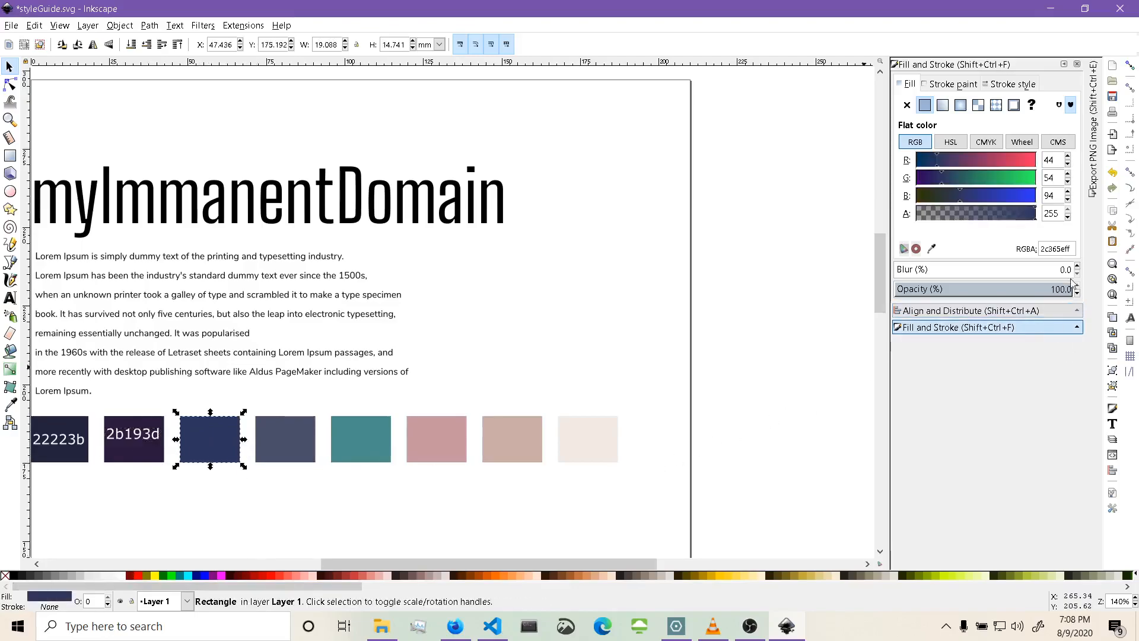
drag(1066, 248, 1044, 249)
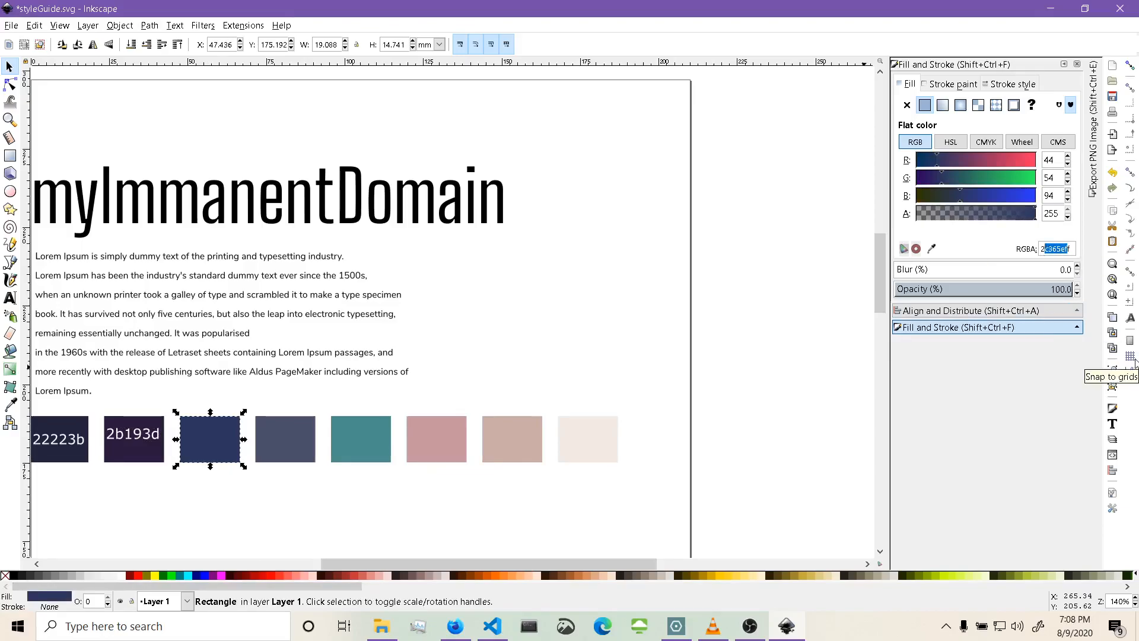
key(shift+Home)
key(ctrl+c)
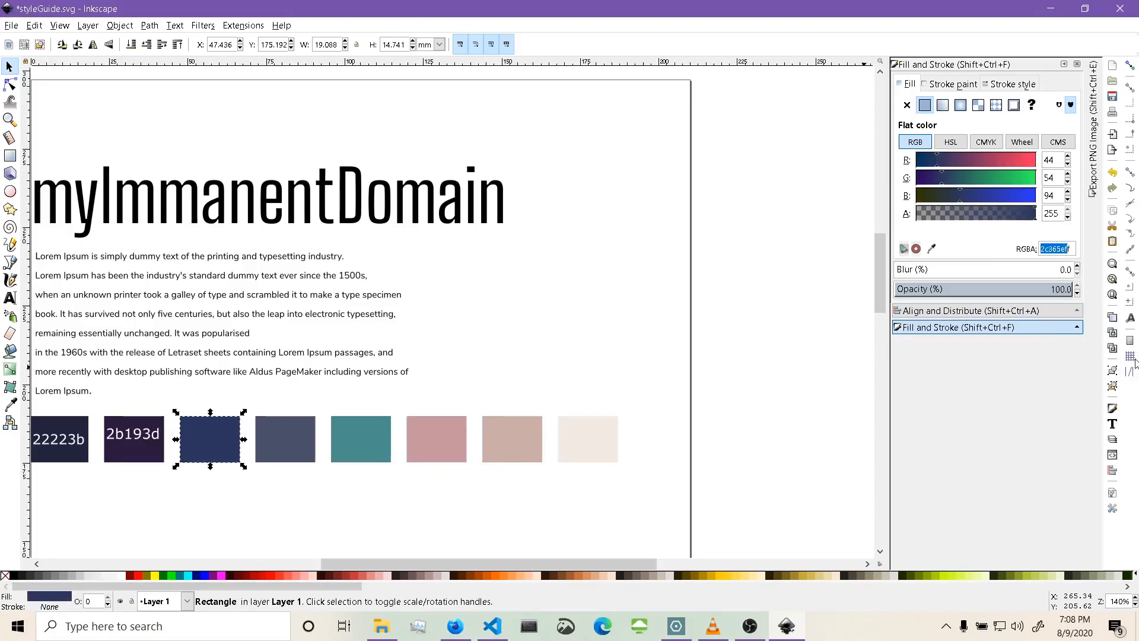
click(423, 497)
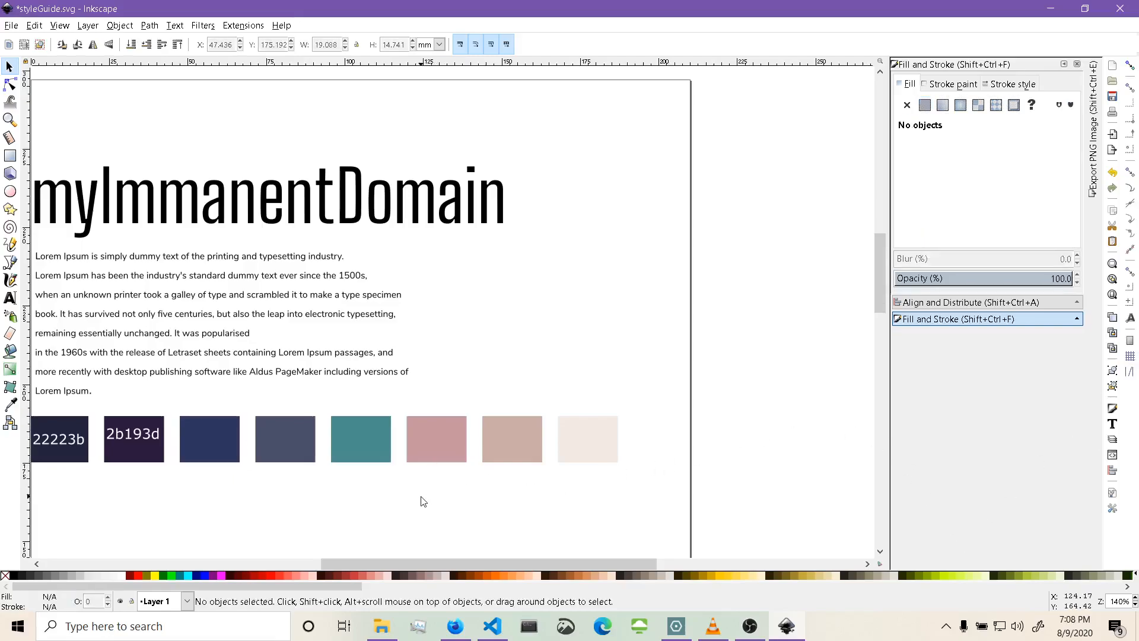
key(t)
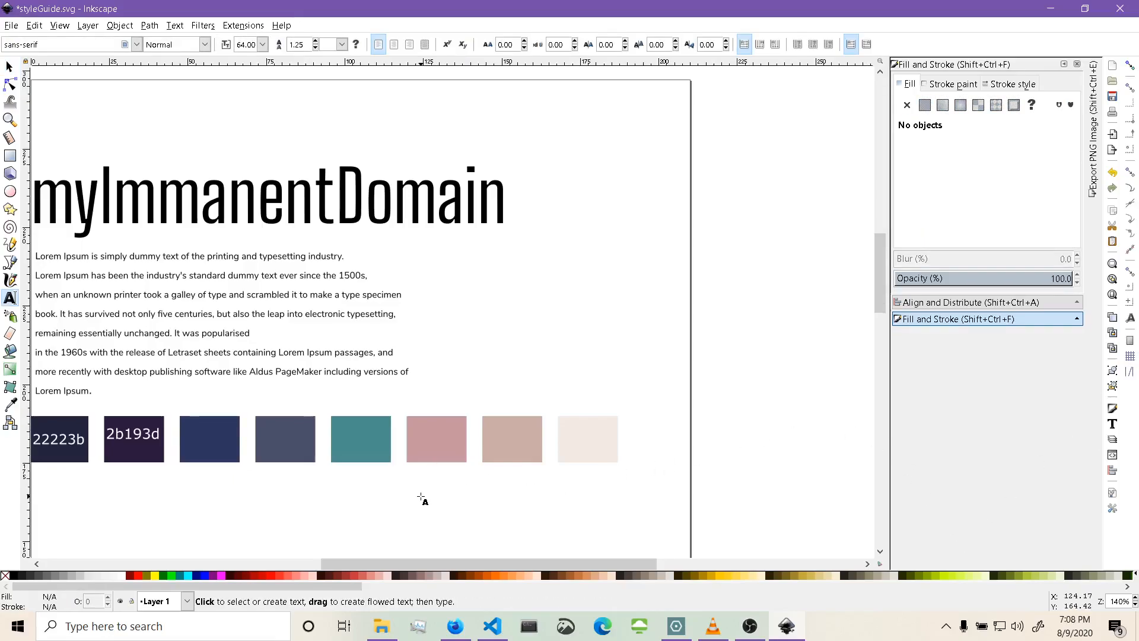
click(421, 497)
key(ctrl+v)
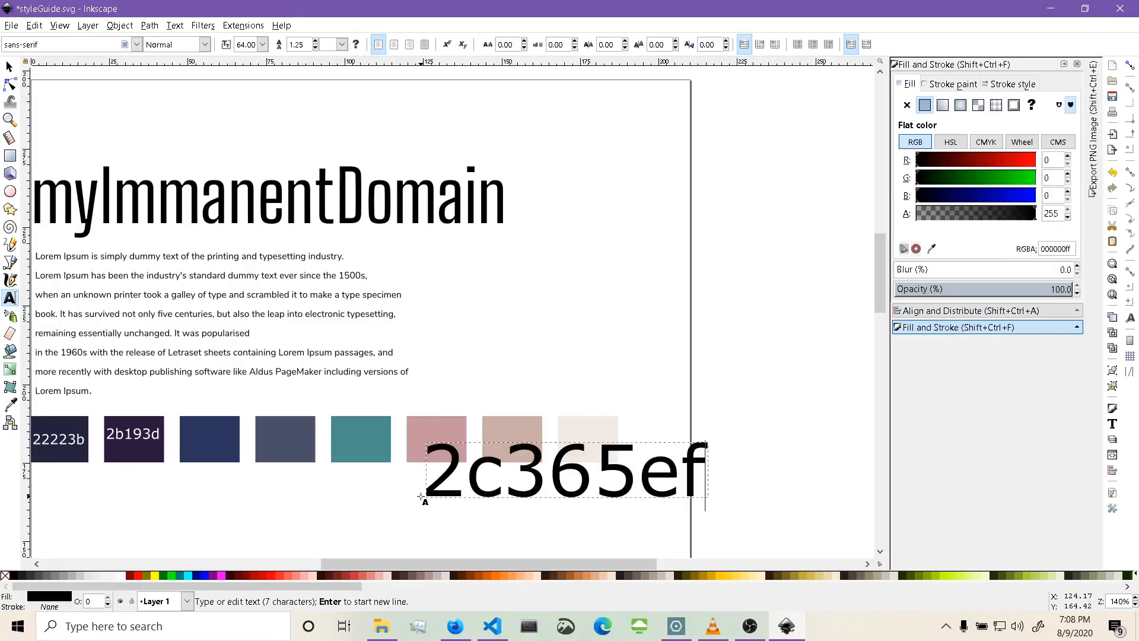
click(9, 67)
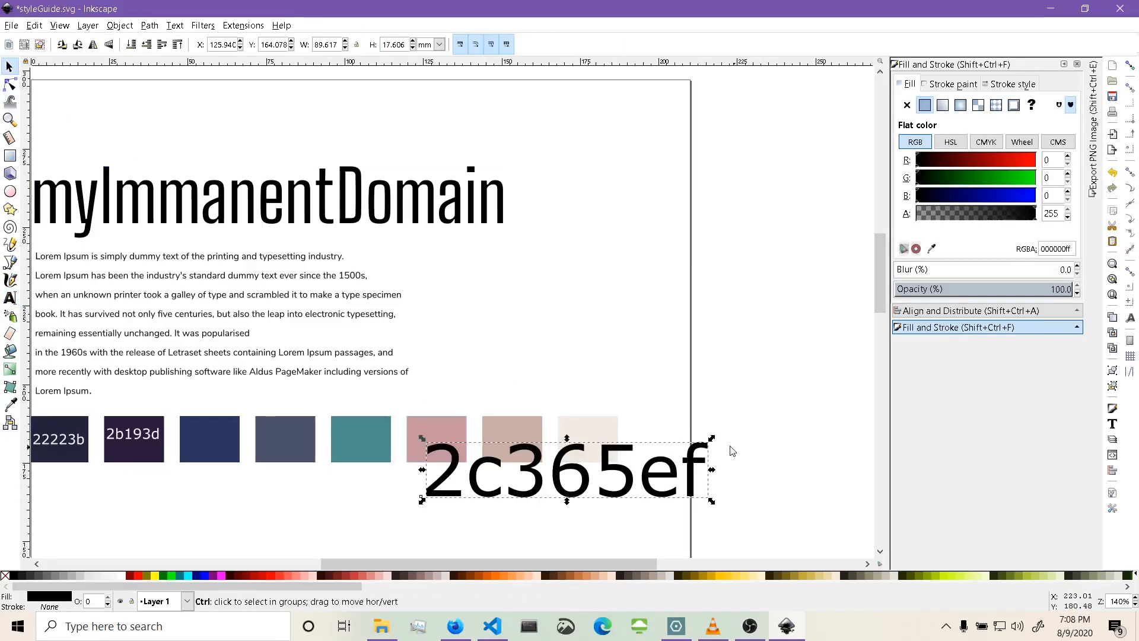
drag(711, 438, 242, 442)
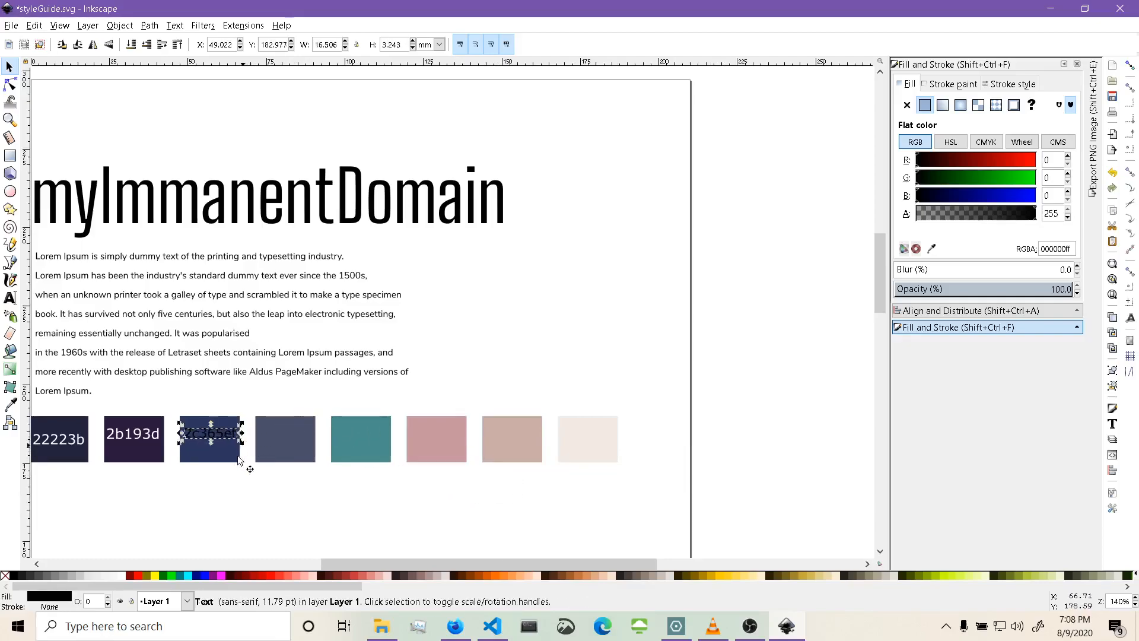
click(120, 575)
click(284, 521)
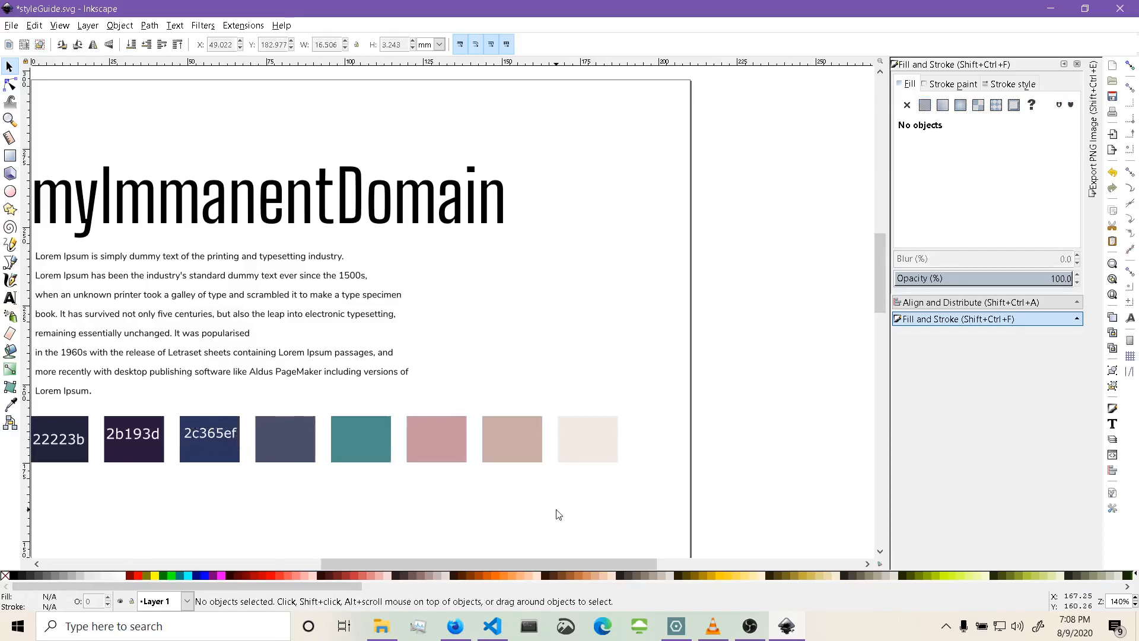
Label the fourth swatch with its hex code 4a4e69 as white text scaled to fit inside it.
click(297, 449)
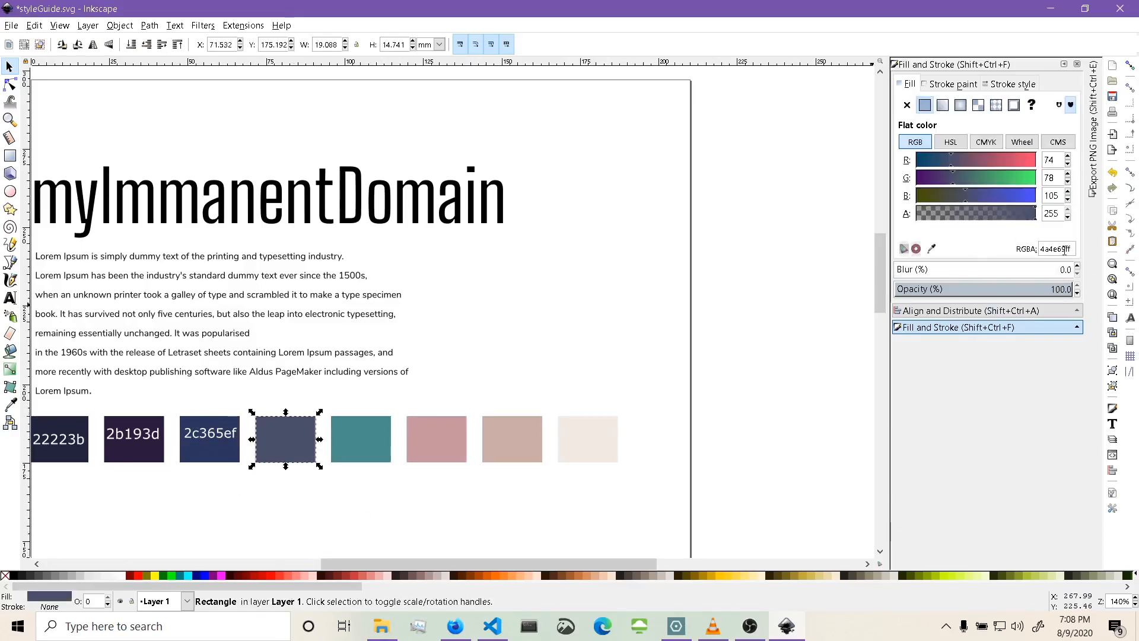
drag(1064, 250, 1043, 251)
key(ctrl+c)
click(514, 380)
key(t)
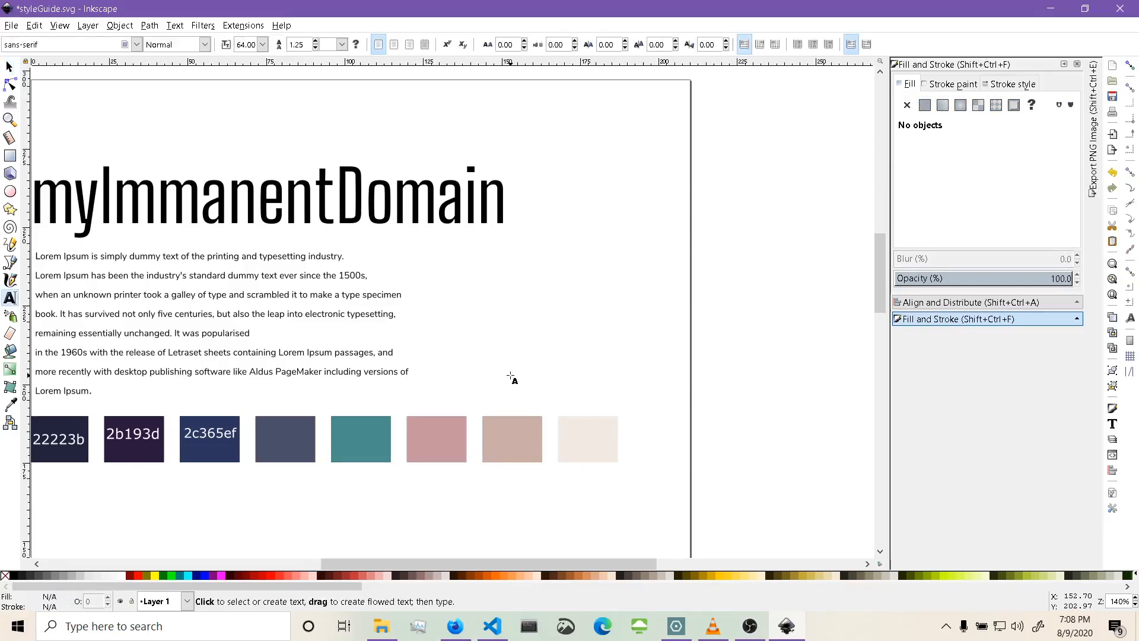
click(467, 360)
key(ctrl+v)
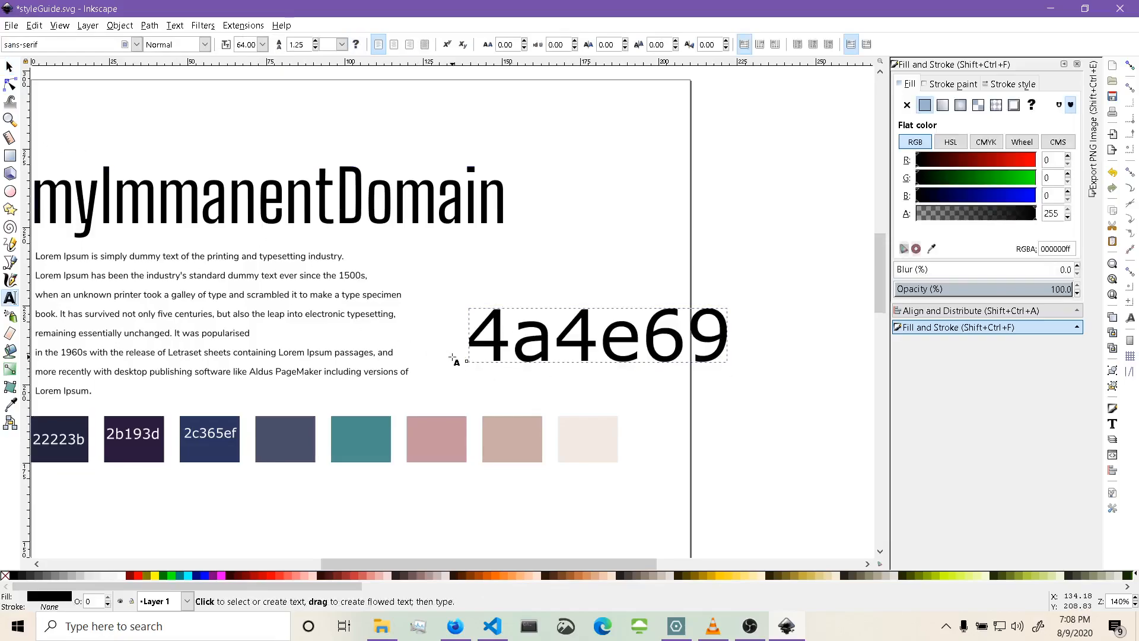
text(s)
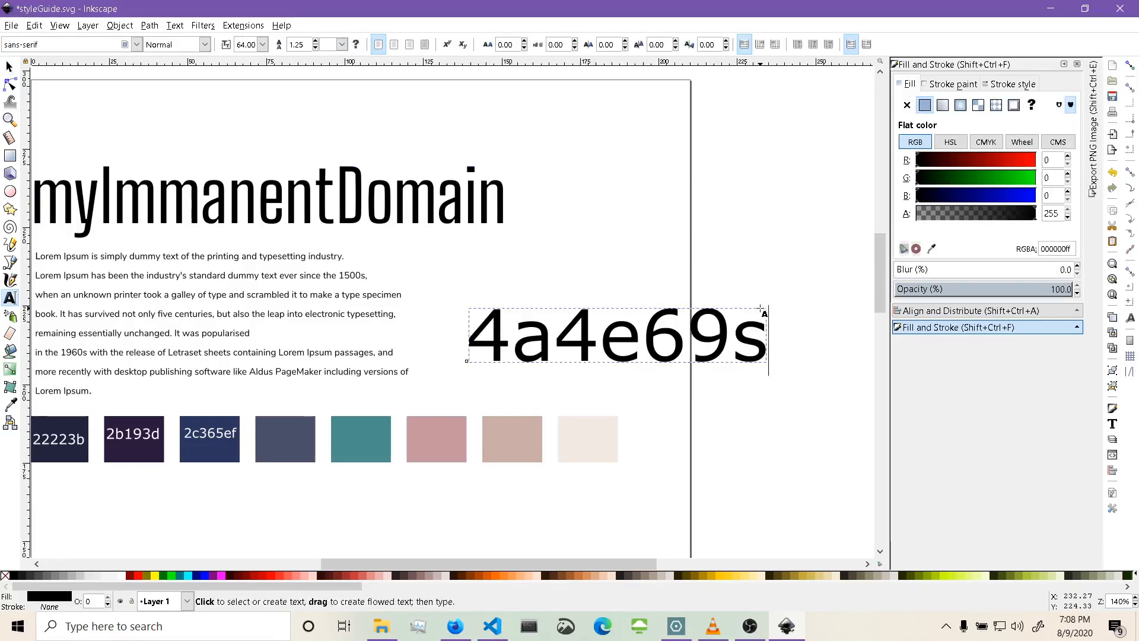
key(BackSpace)
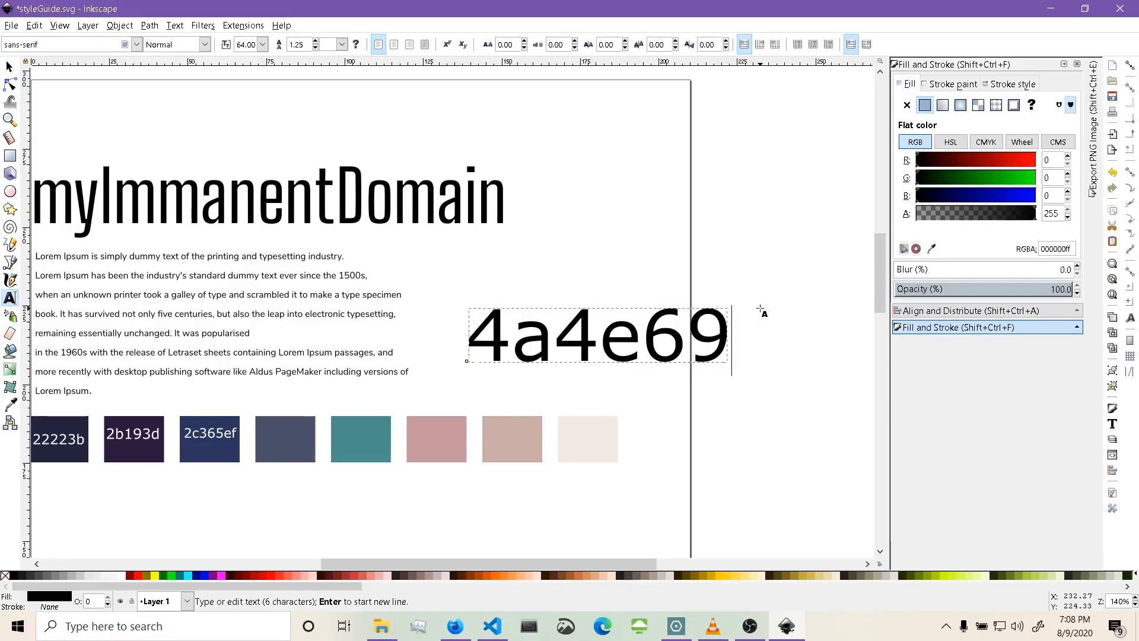
click(11, 67)
drag(735, 310, 656, 343)
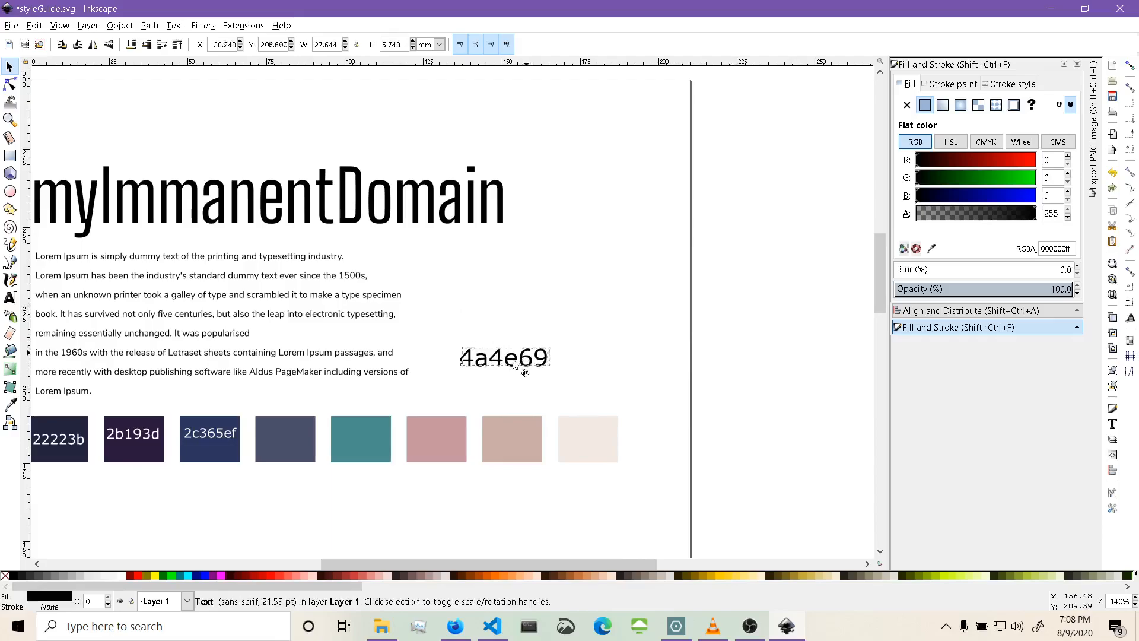
drag(514, 364, 329, 431)
click(122, 575)
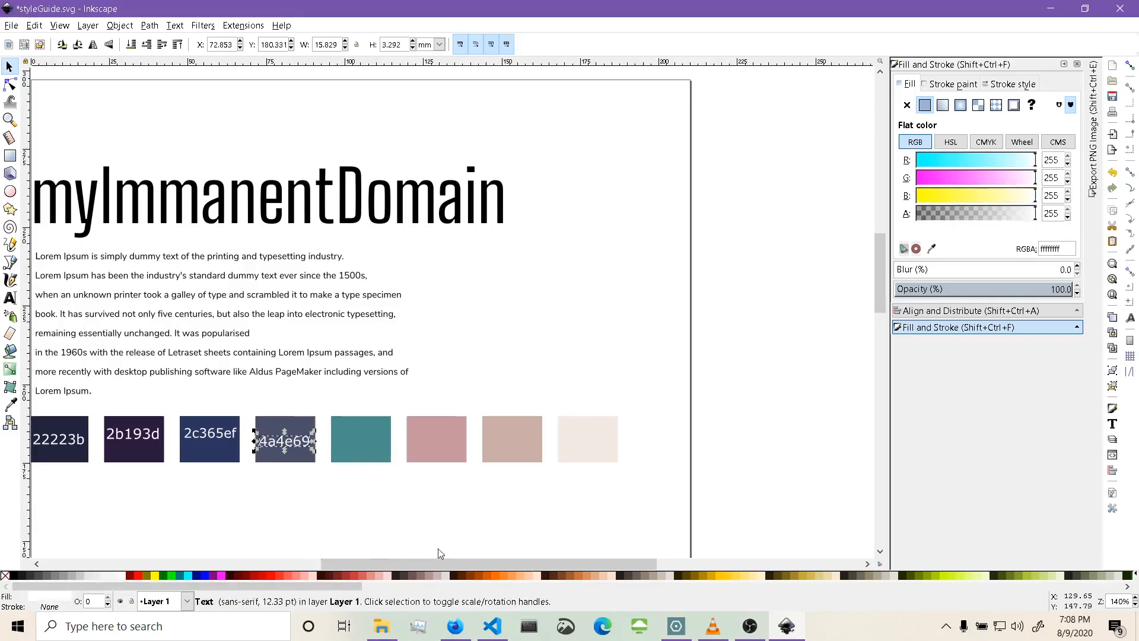
Label the fifth swatch with its hex code 4b8f8c as white text scaled to fit inside it.
click(363, 442)
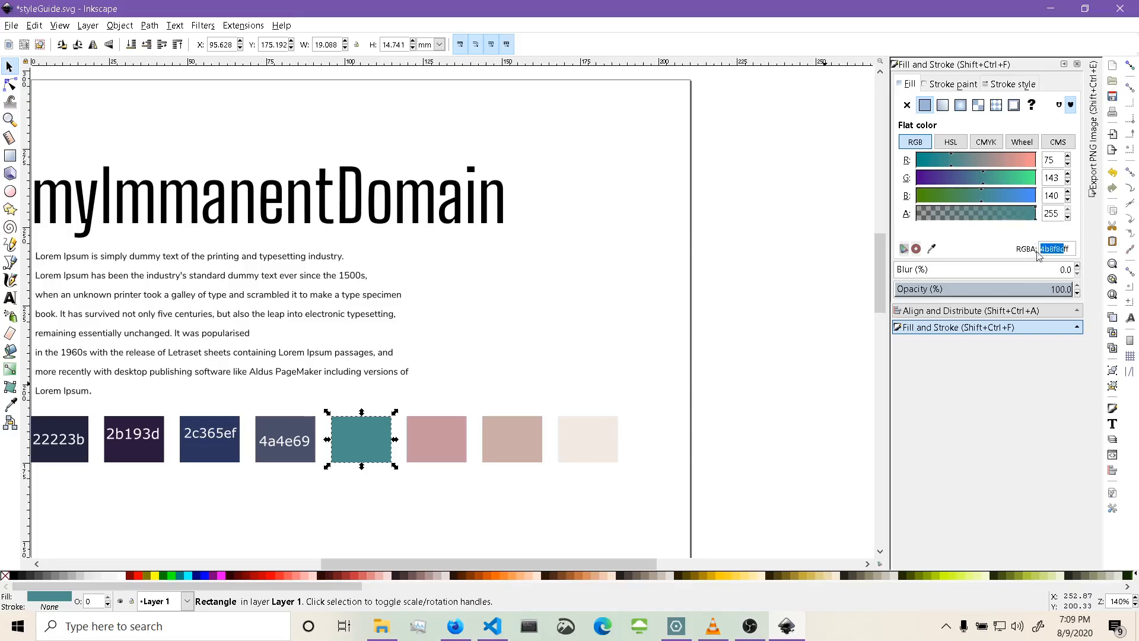
key(t)
click(582, 287)
text(4b8f8c)
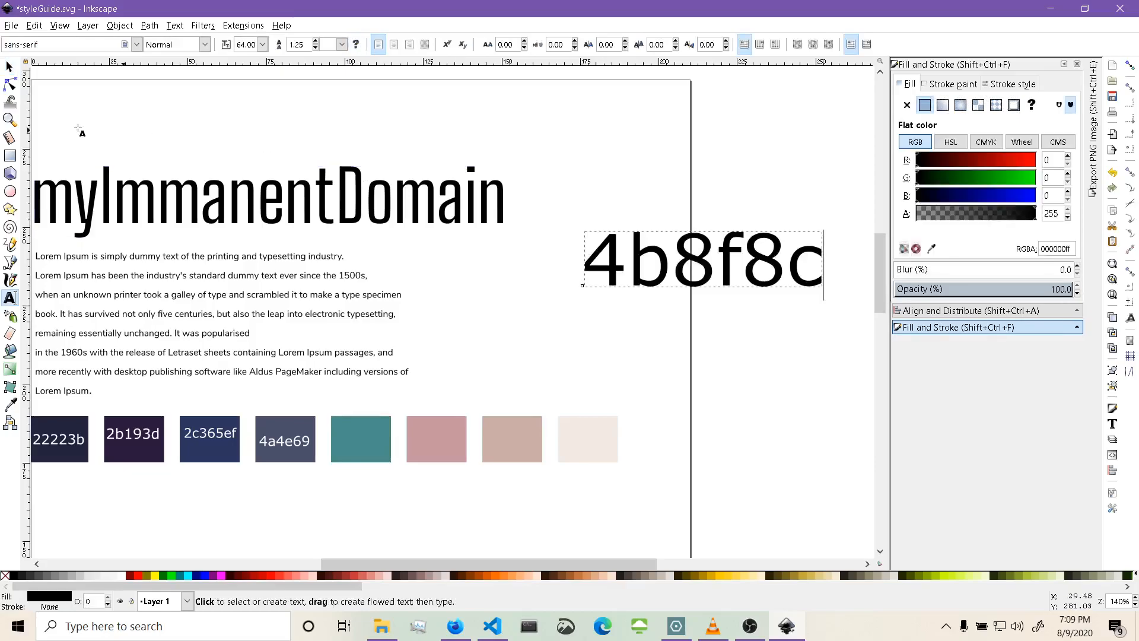
click(9, 67)
drag(827, 295, 731, 282)
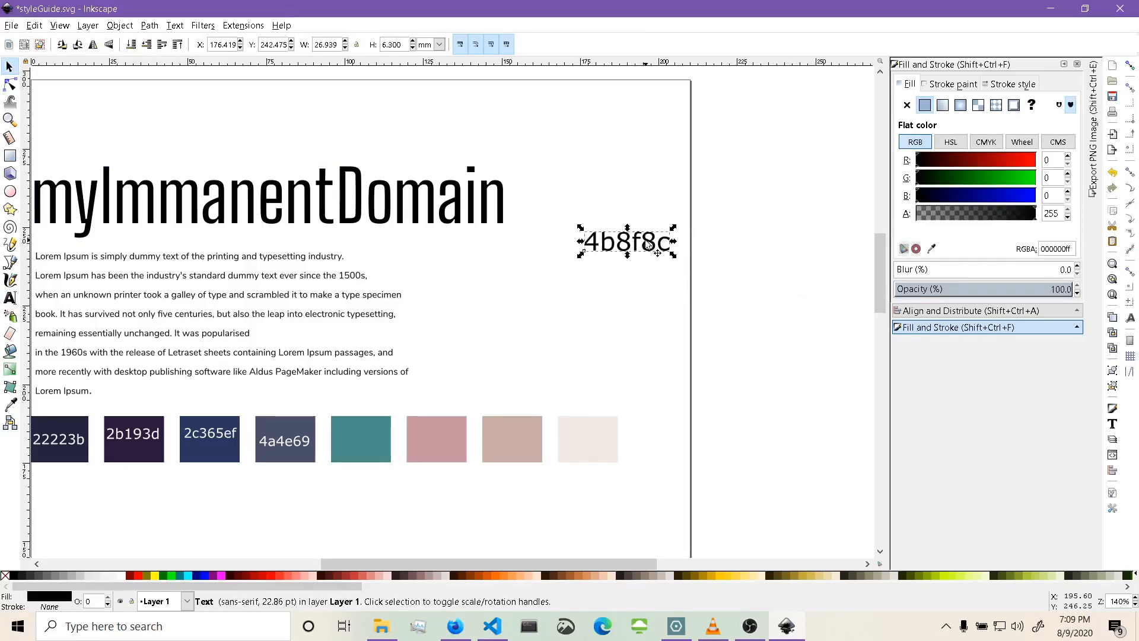
drag(646, 245, 396, 436)
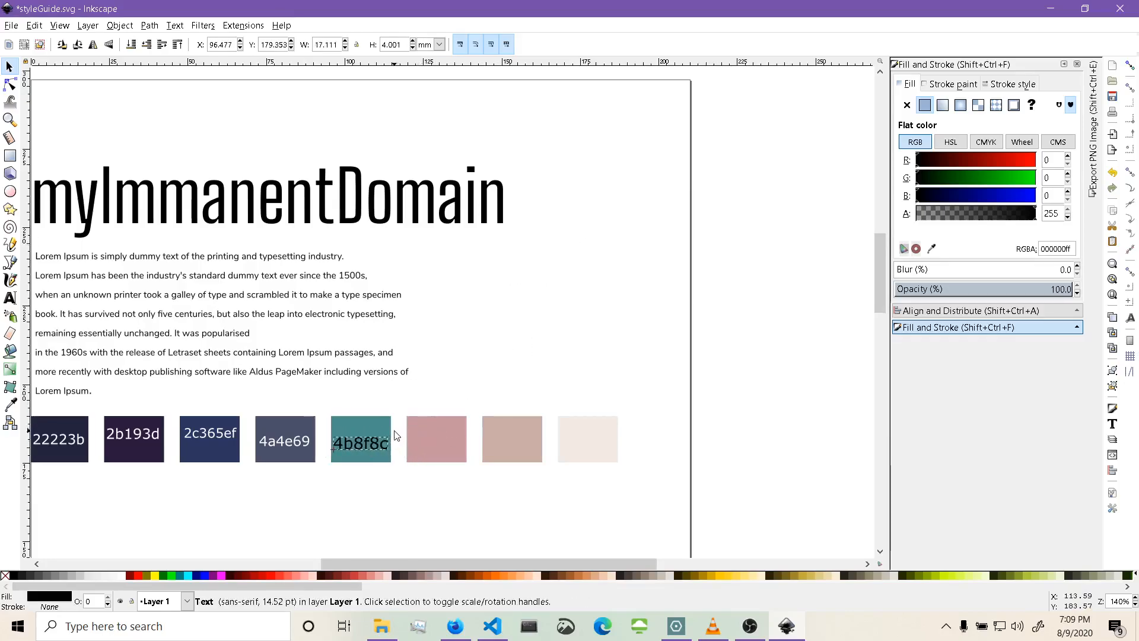
click(125, 576)
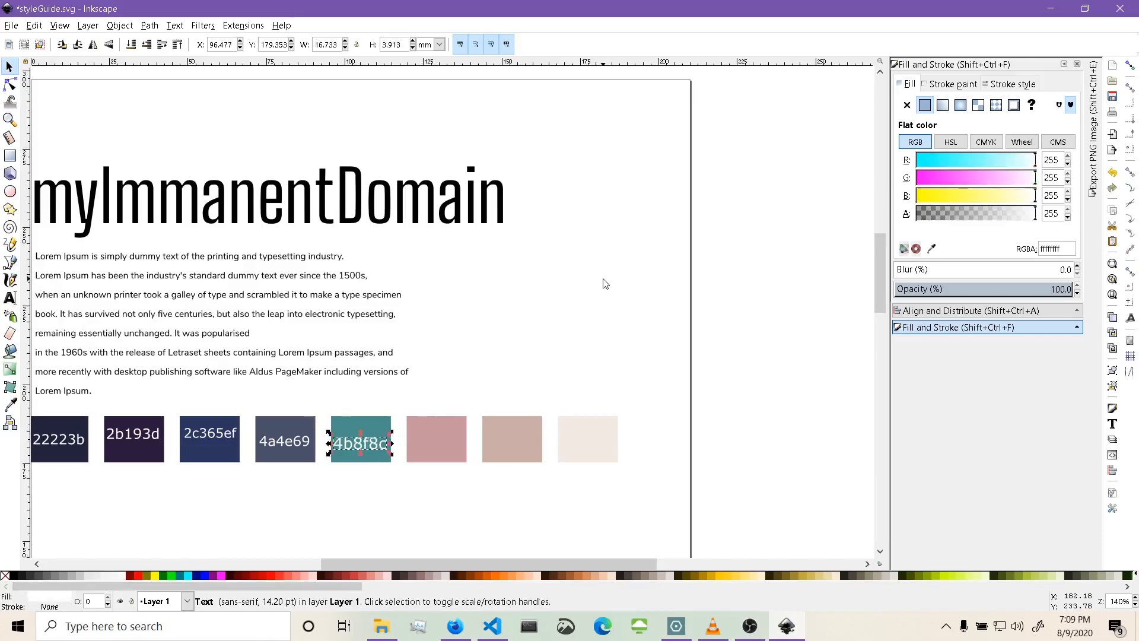
click(606, 284)
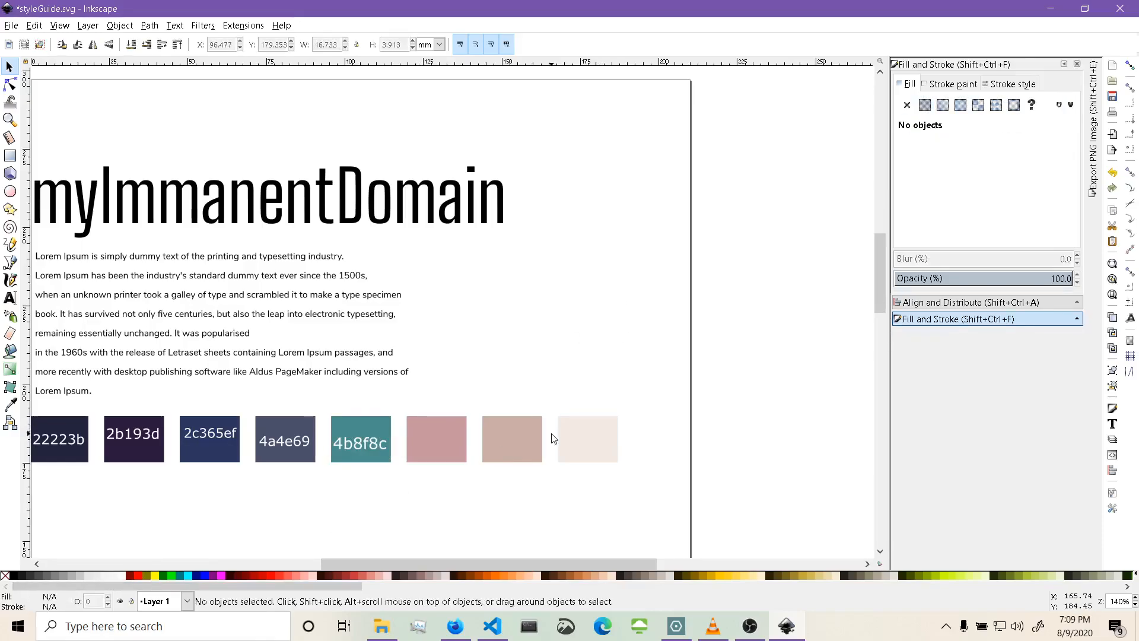
Label the sixth swatch with its hex code c5979d as black text scaled to fit inside it.
click(425, 451)
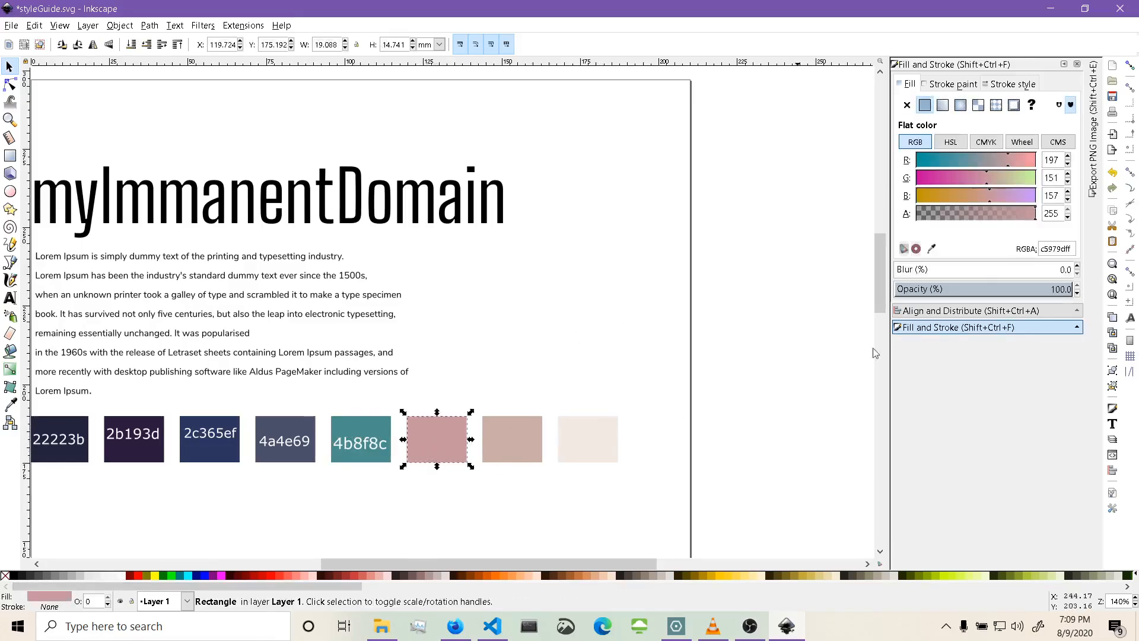
drag(1065, 249, 1039, 249)
key(t)
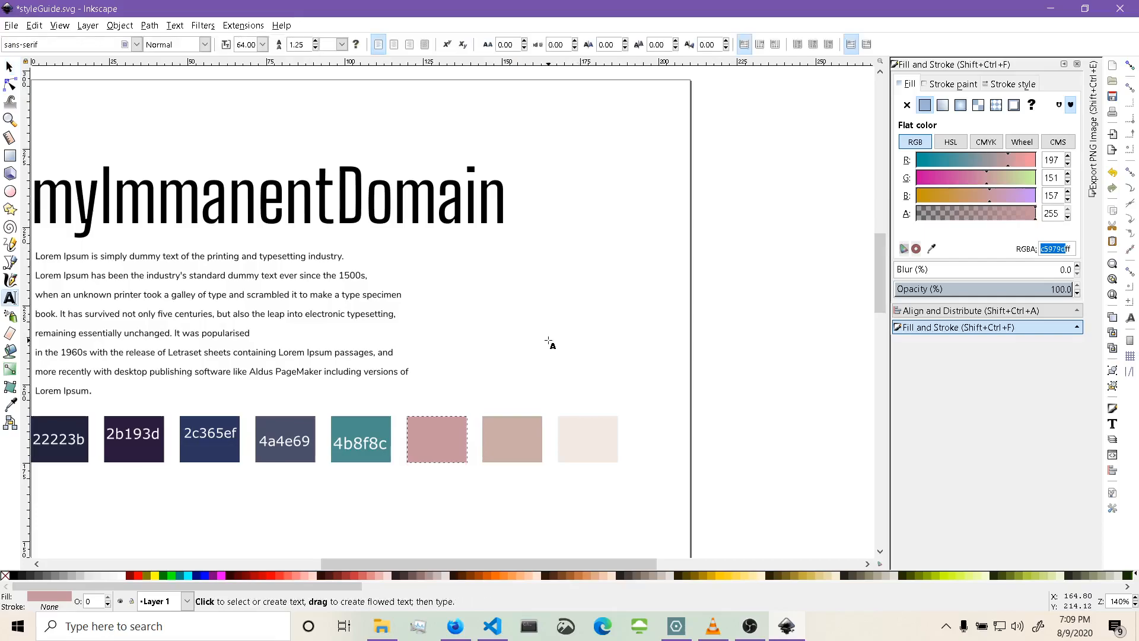
click(550, 342)
key(ctrl+v)
click(9, 67)
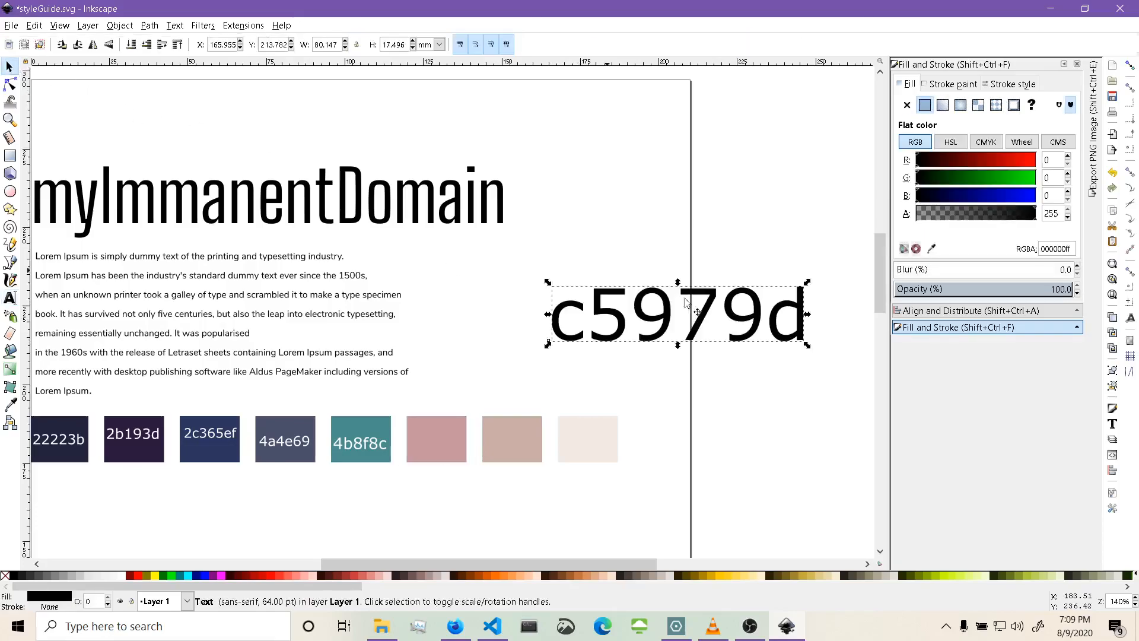
drag(808, 282, 474, 436)
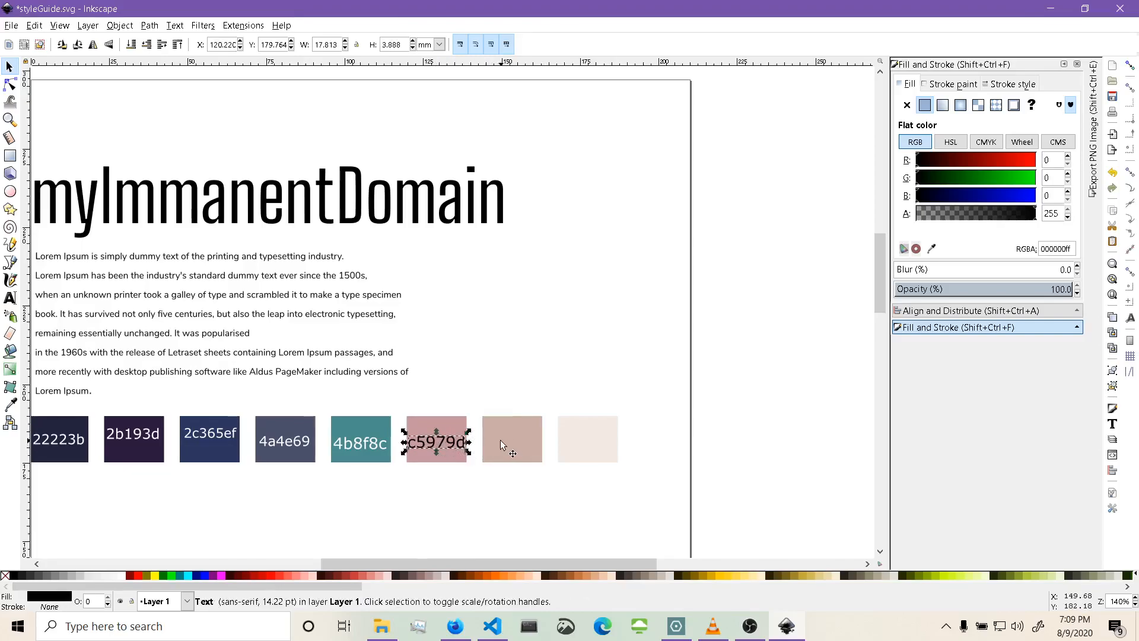
Duplicate the black label onto the seventh and eighth swatches and change the seventh label's text to its hex code c9ada7.
key(ctrl+v)
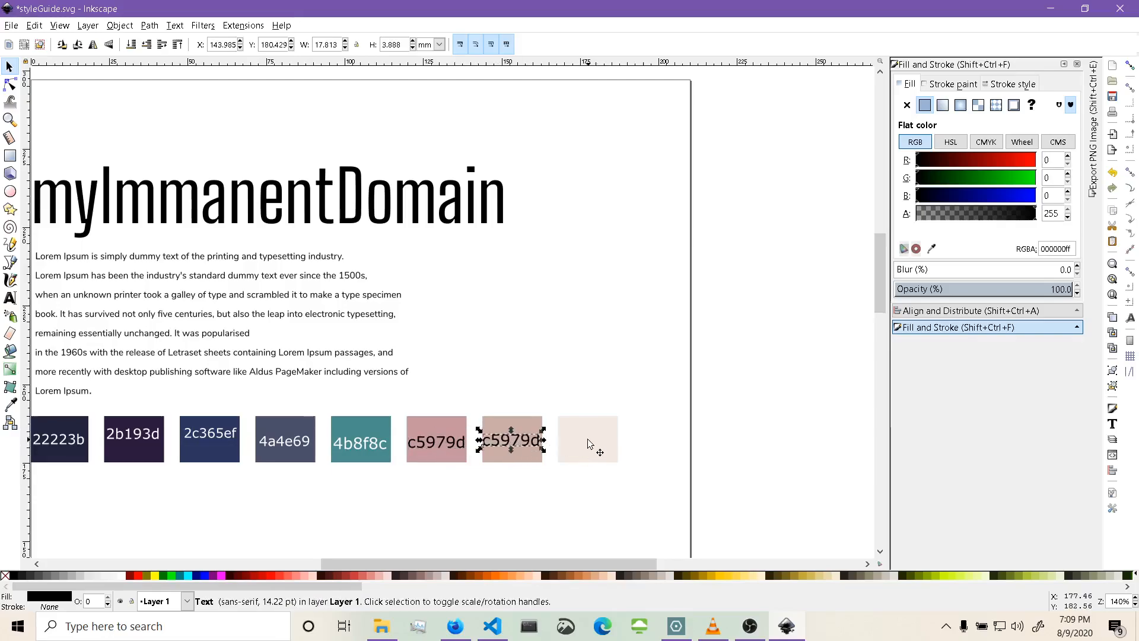
key(ctrl+v)
double_click(525, 441)
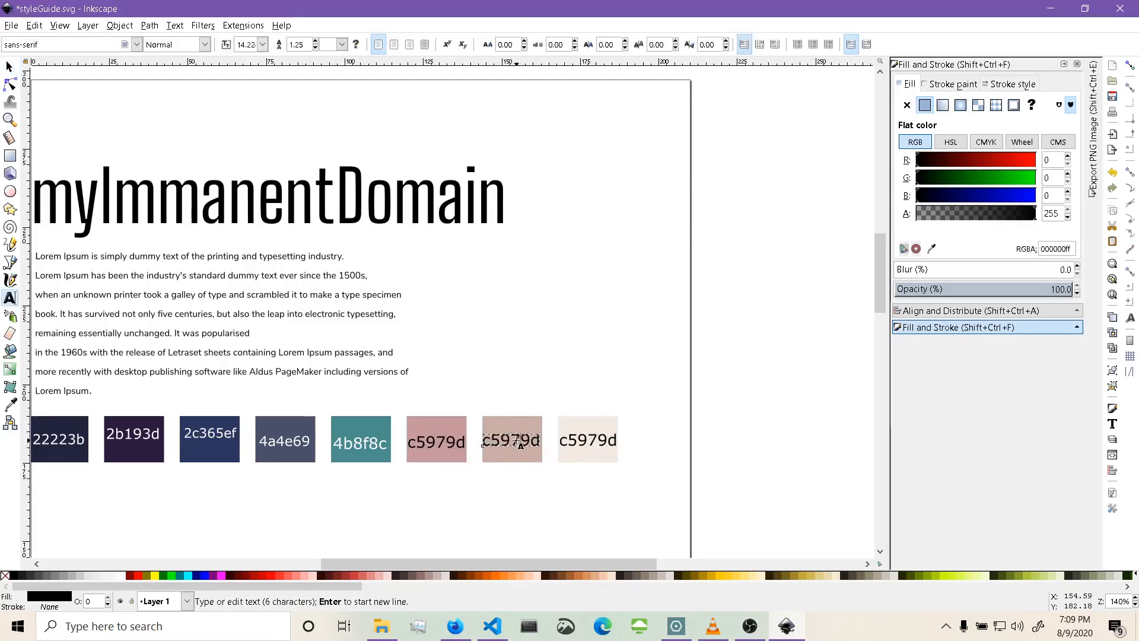
key(ctrl+a)
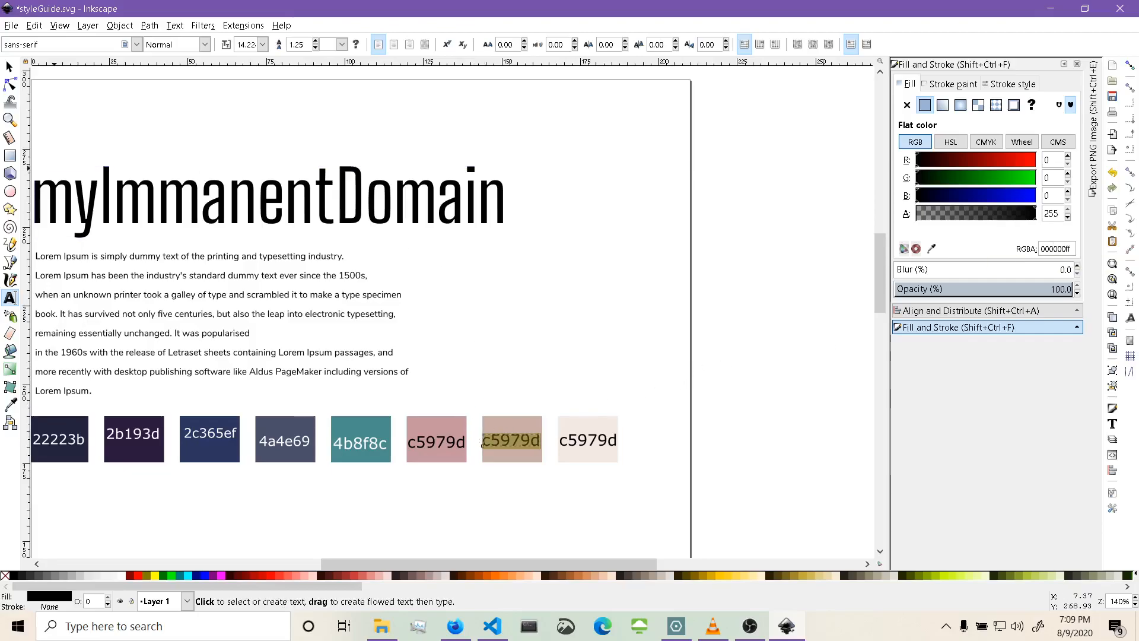
click(9, 66)
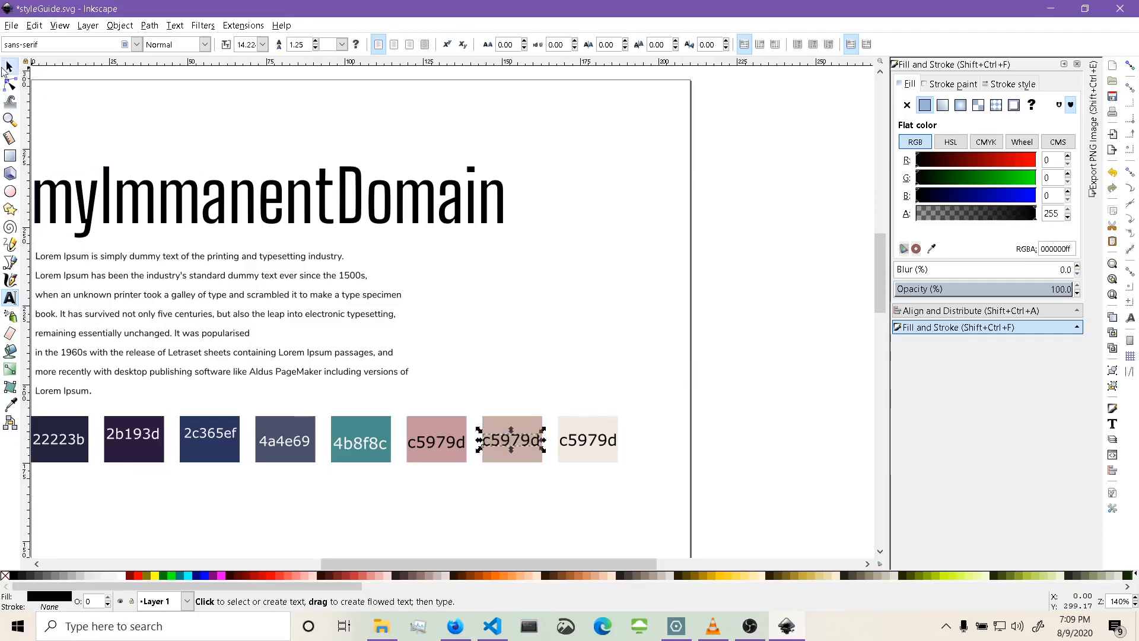
click(513, 423)
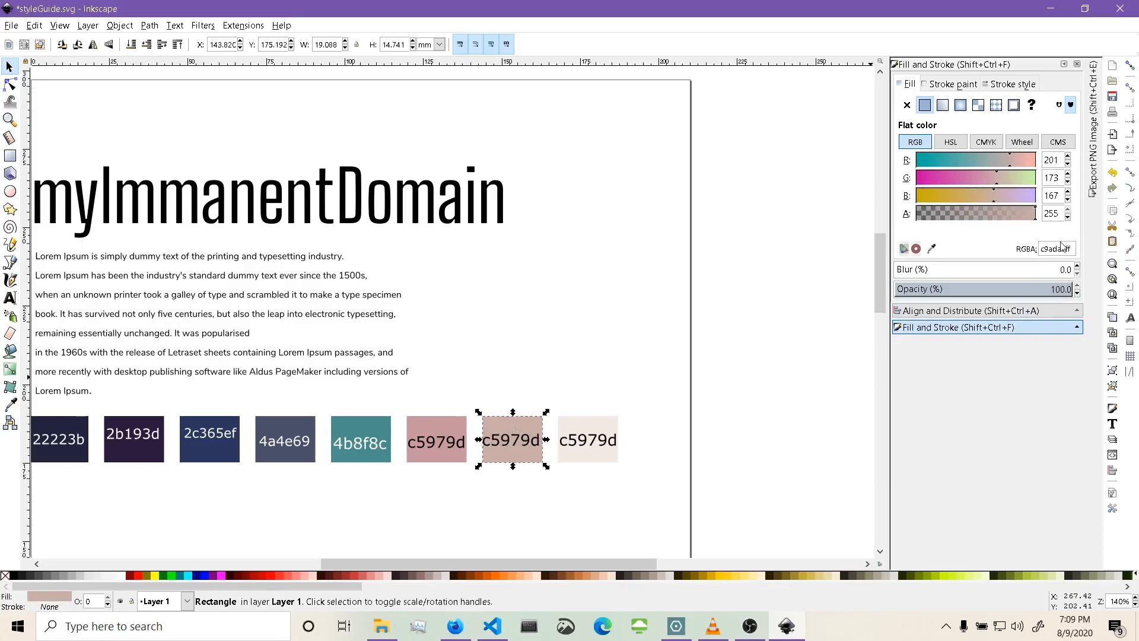
drag(1066, 249, 1029, 255)
key(ctrl+c)
click(528, 442)
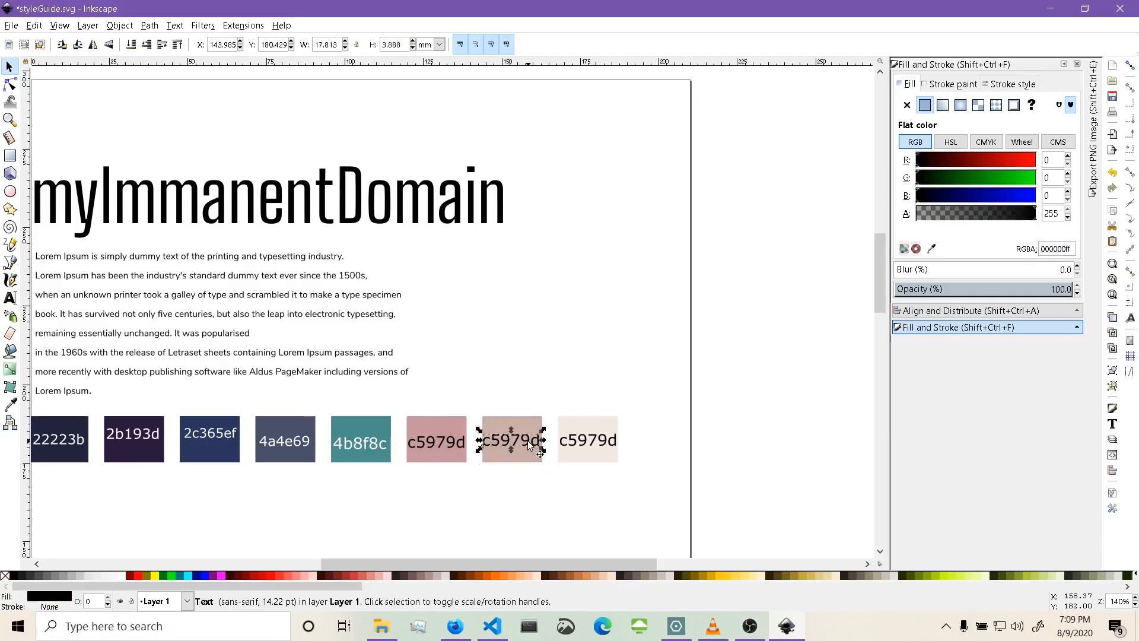
double_click(528, 442)
key(ctrl+a)
key(ctrl+v)
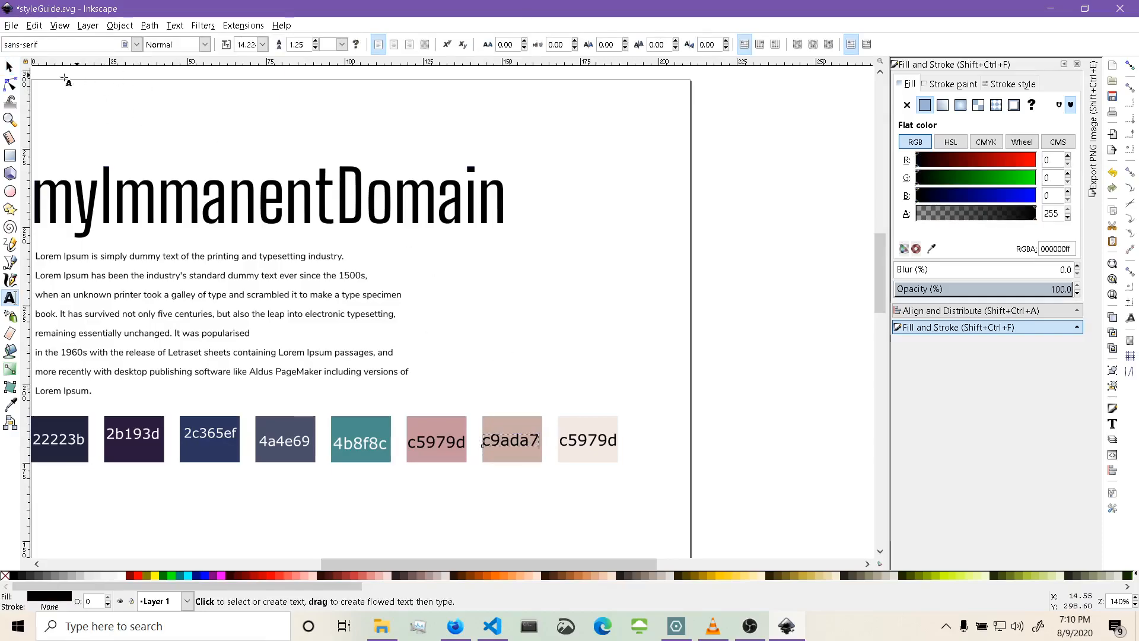
click(9, 65)
Copy the eighth swatch's fill hex code and change its label's text to f2e9e4.
click(588, 441)
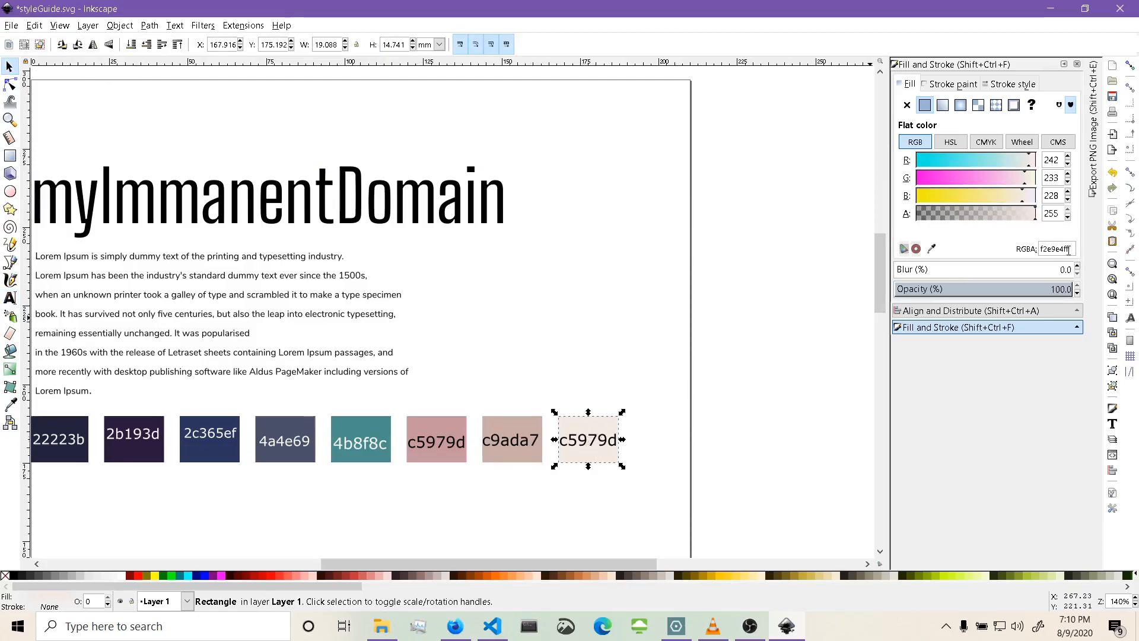
drag(1063, 249, 1042, 251)
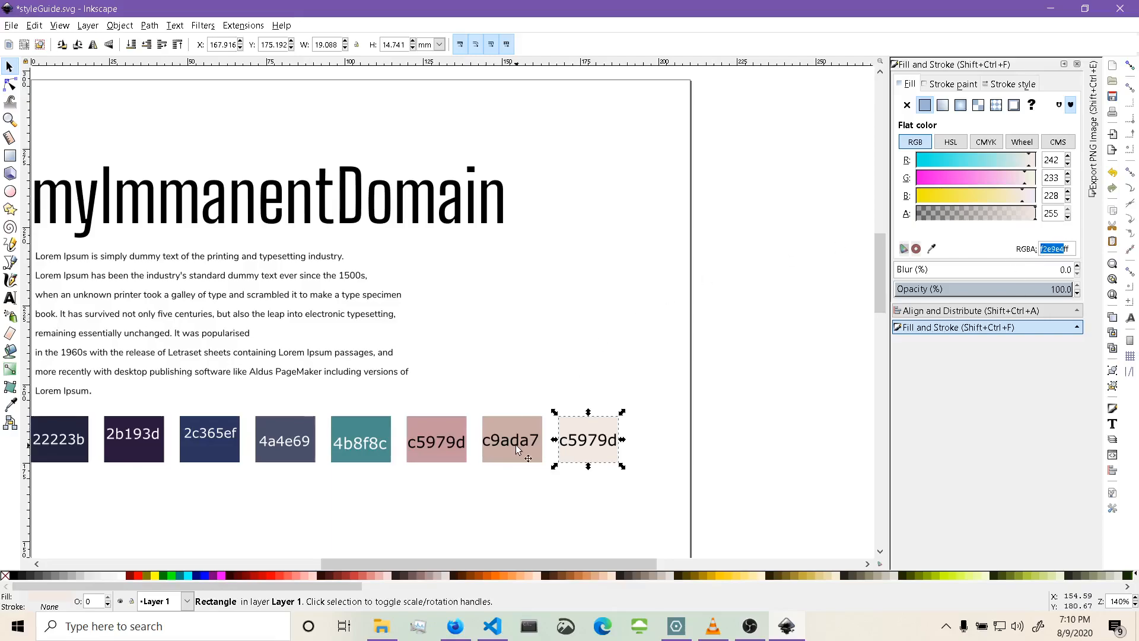
click(585, 443)
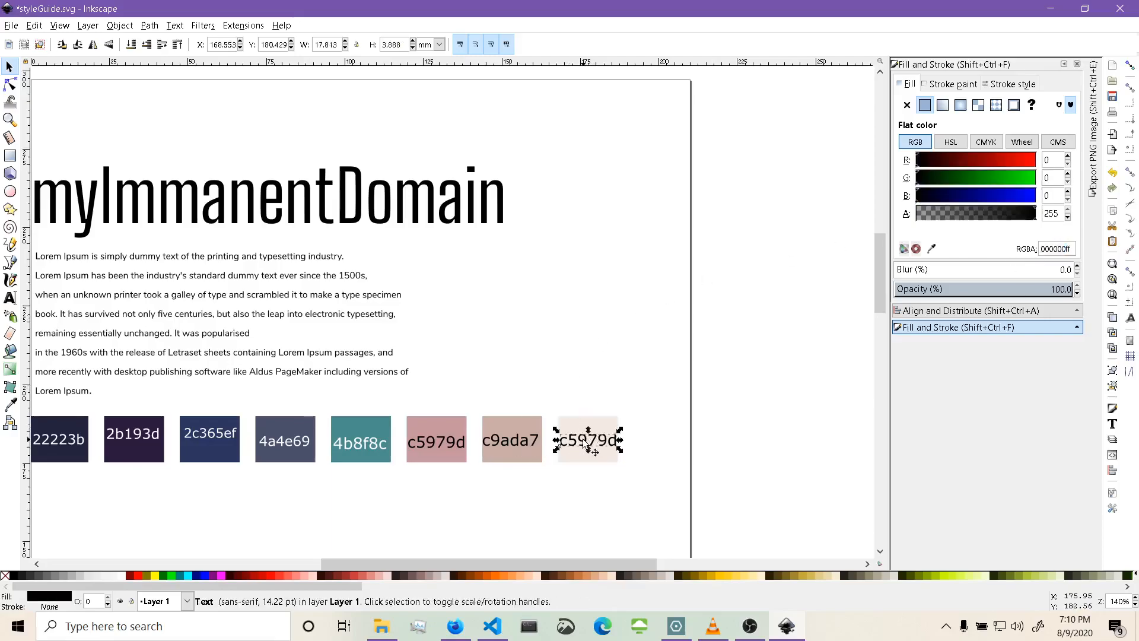
click(587, 443)
double_click(588, 443)
text(f2e9e4)
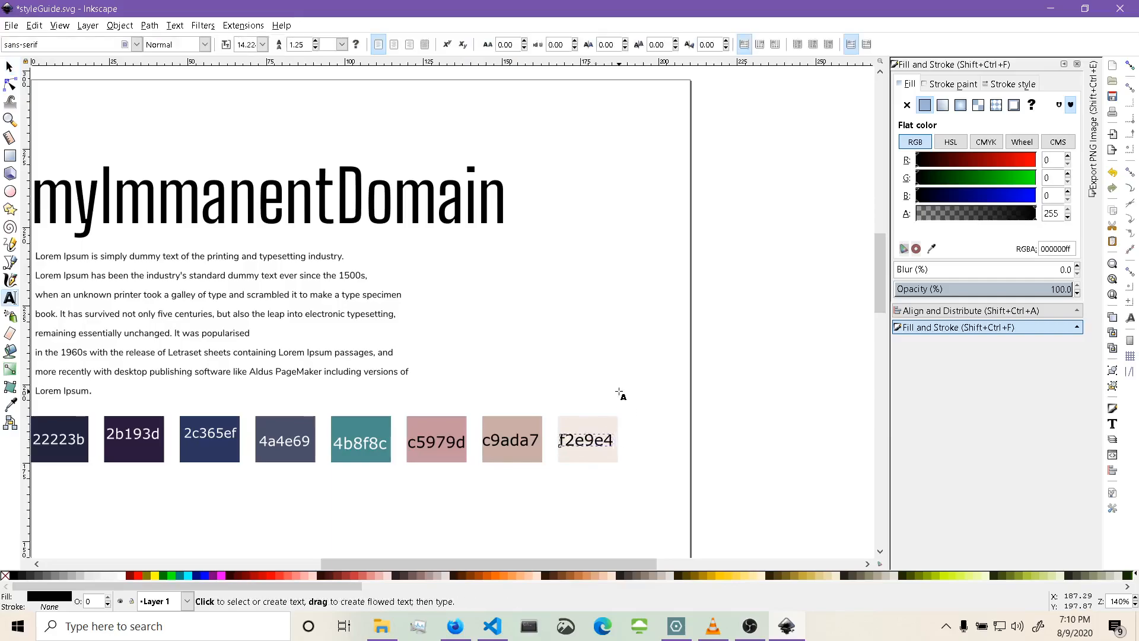
click(9, 67)
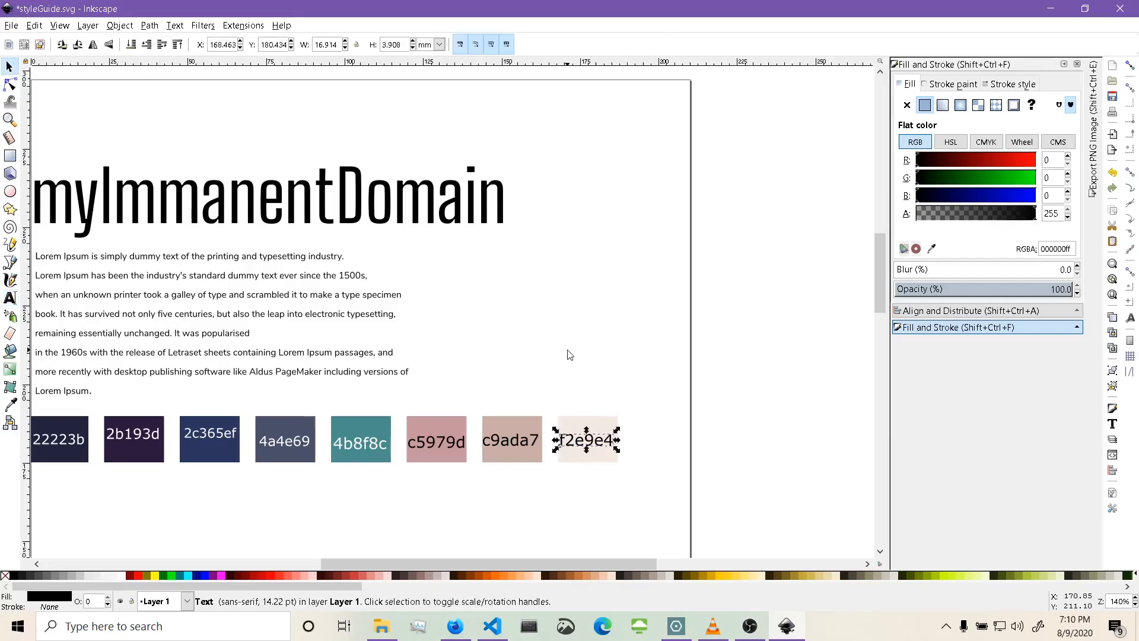
click(672, 355)
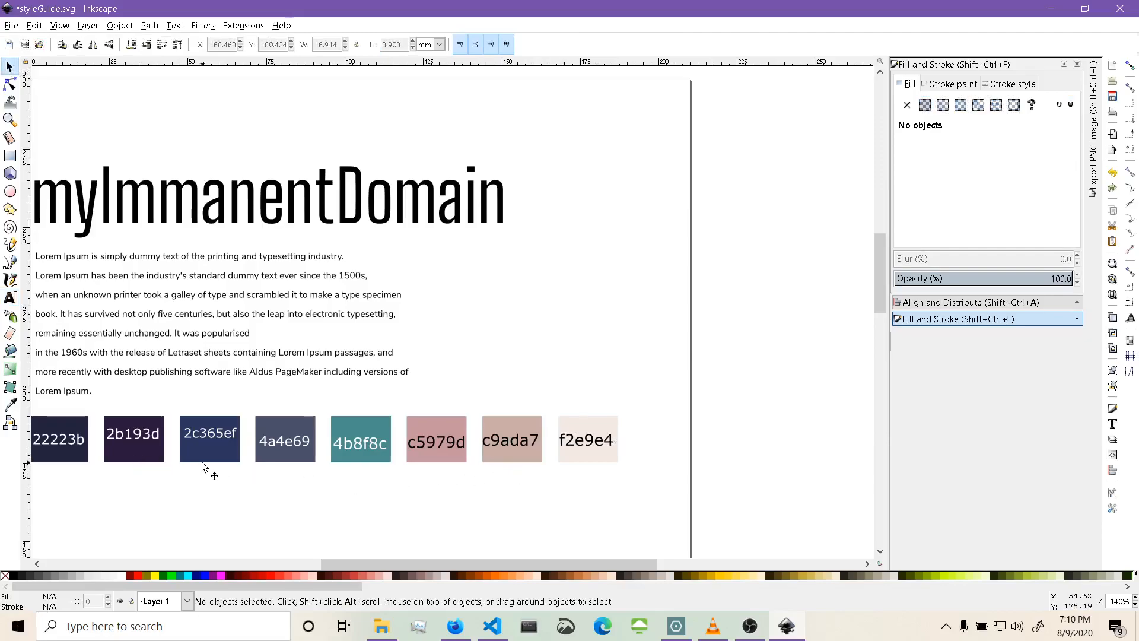
Select all eight hex labels, align them on a common horizontal centre line, and nudge them slightly down into the swatches.
mouse_move(642, 424)
mouse_down()
mouse_move(583, 450)
mouse_move(31, 458)
mouse_up()
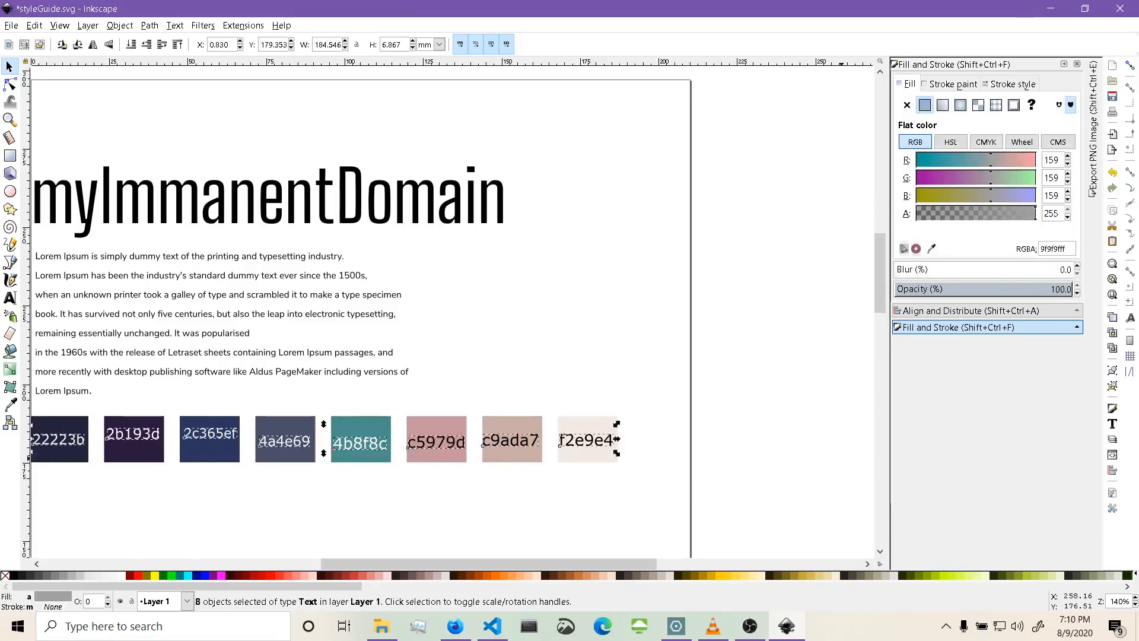
click(924, 312)
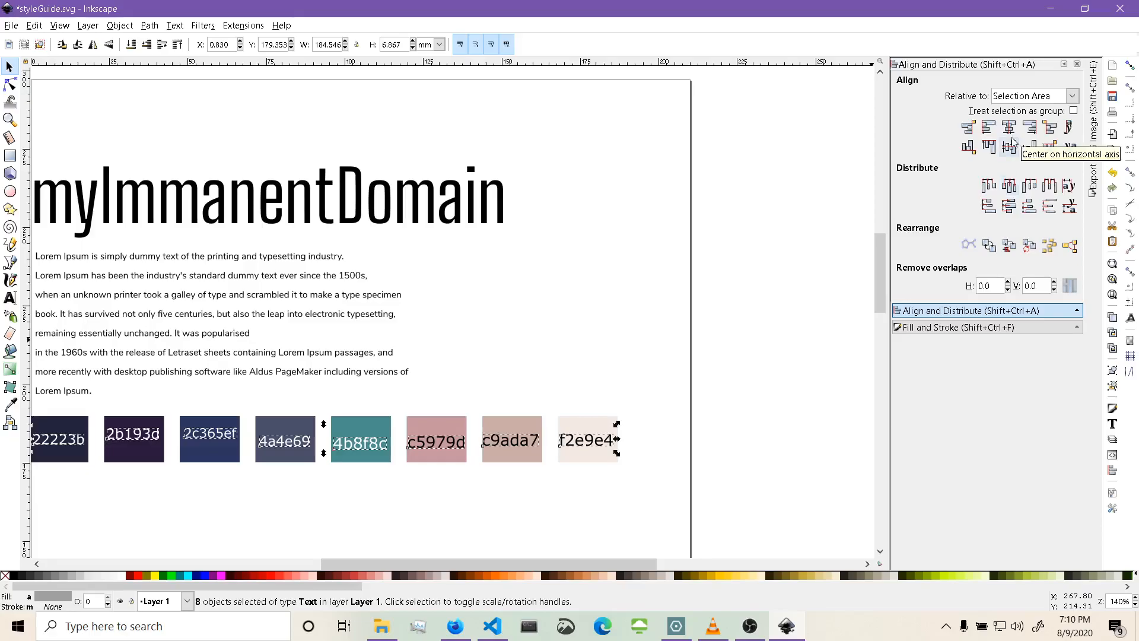
click(988, 146)
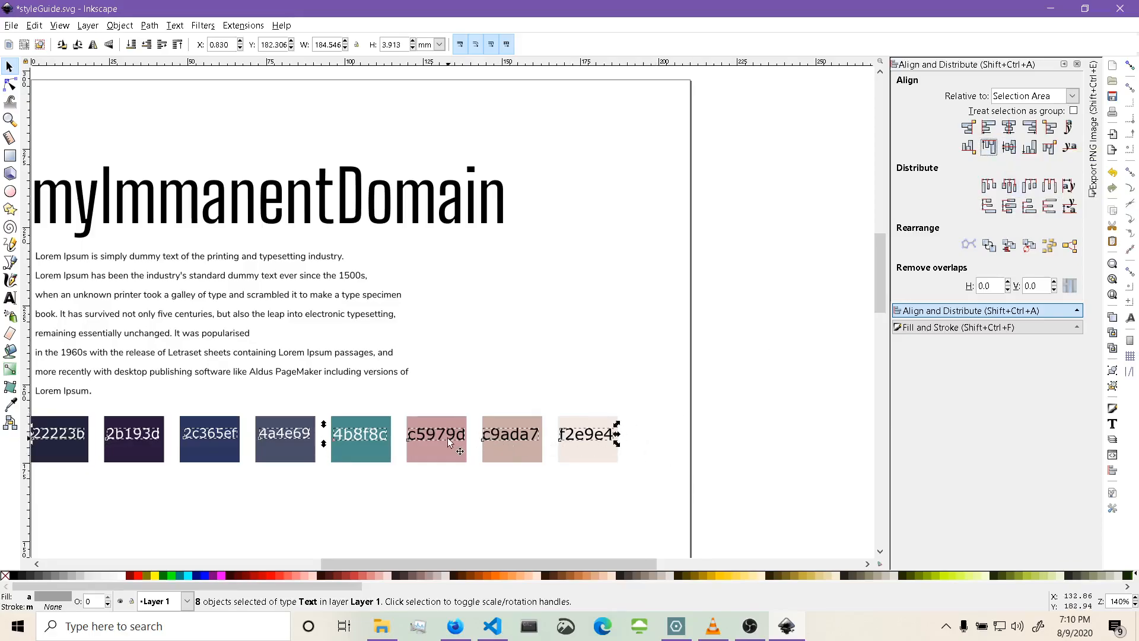
drag(451, 438, 450, 441)
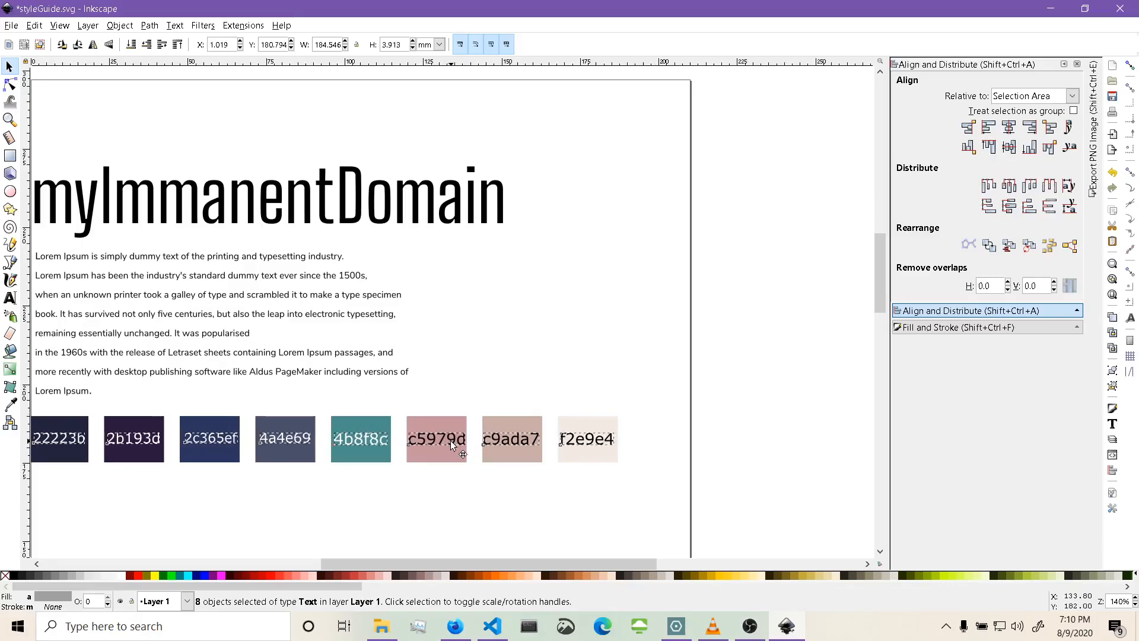
click(522, 372)
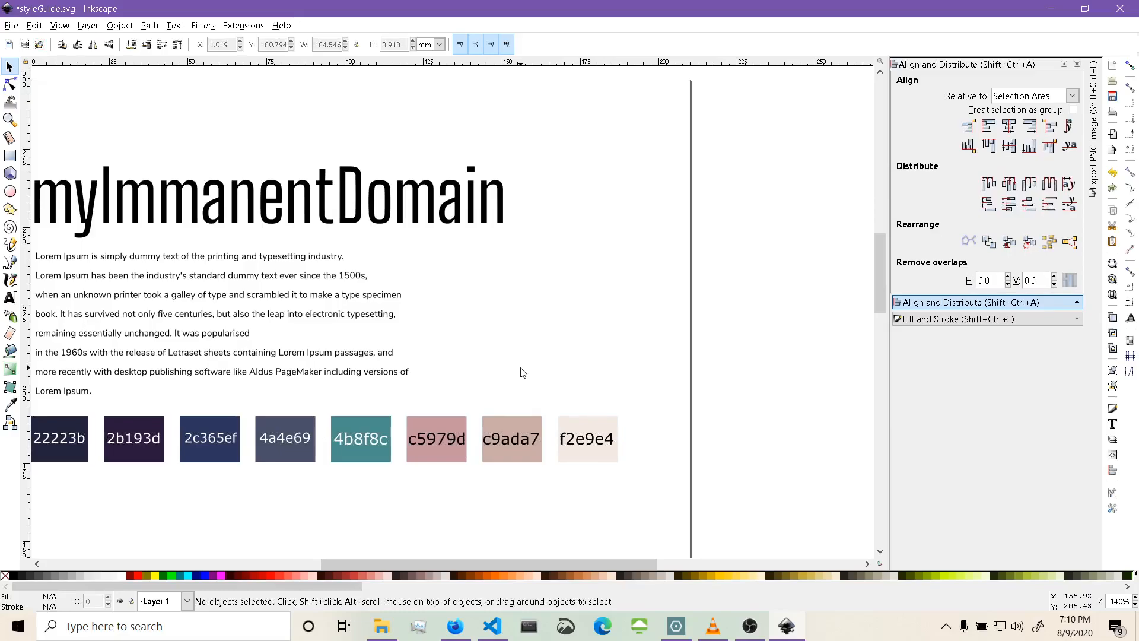
scroll(522, 373, left, 2)
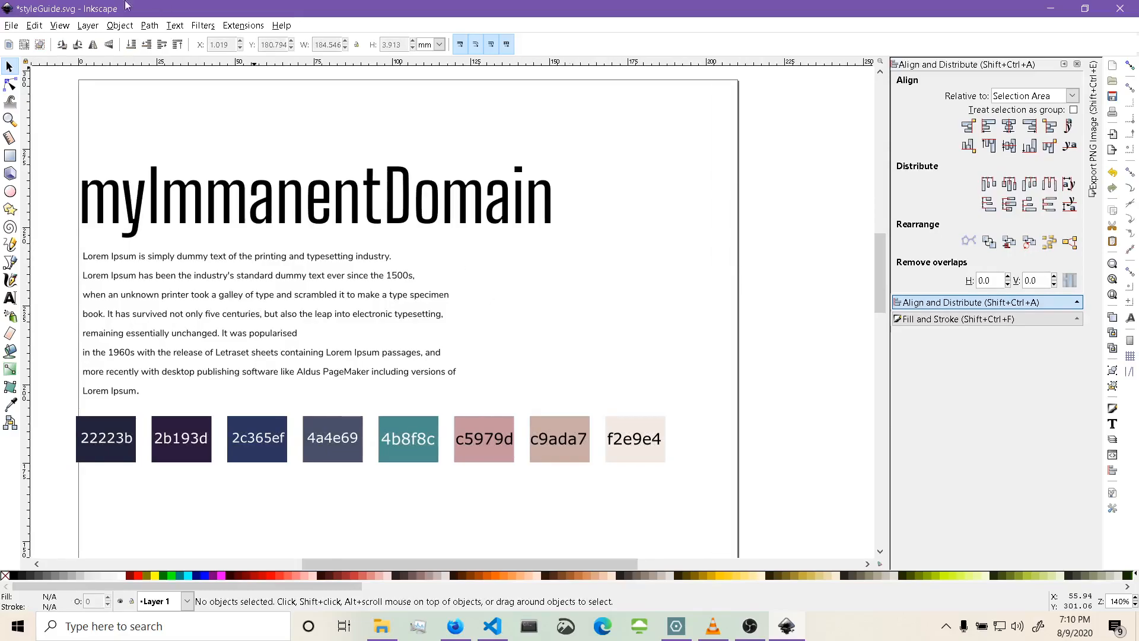